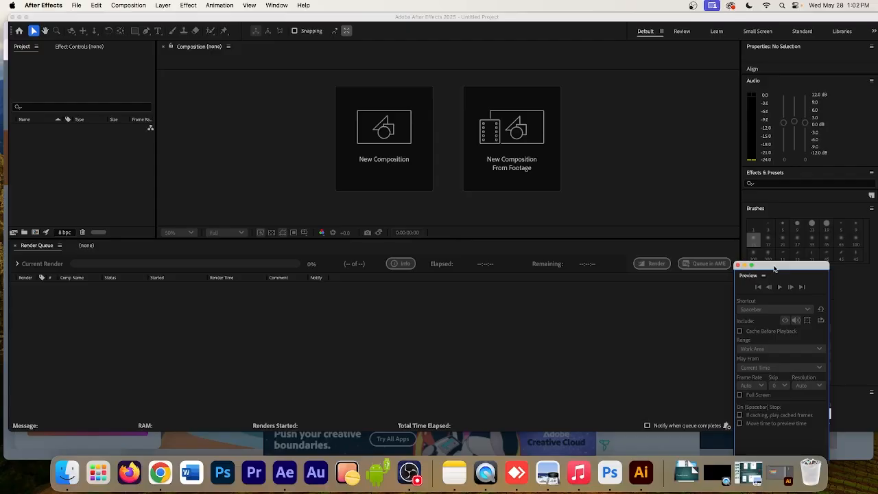
Switch to Chrome and return to the course's Files page, closing the City_Legacy.psd preview.
{"action": "left_click", "coordinate": [72, 169]}
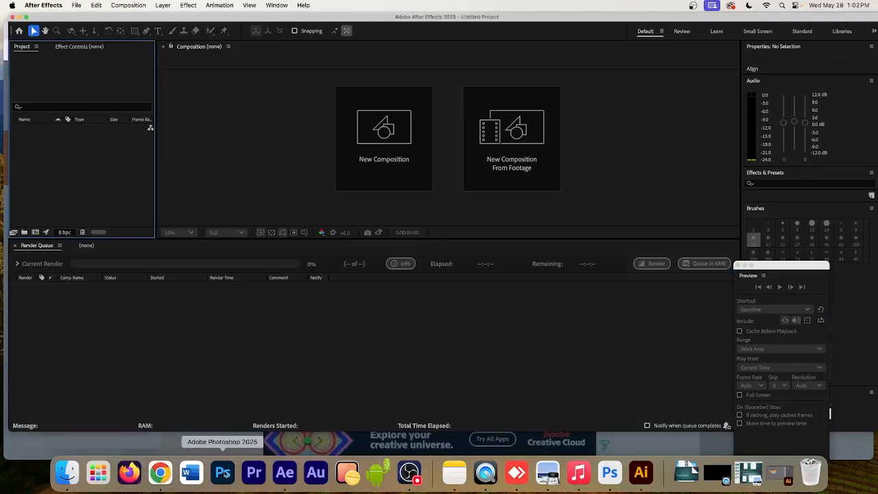
{"action": "left_click", "coordinate": [160, 470]}
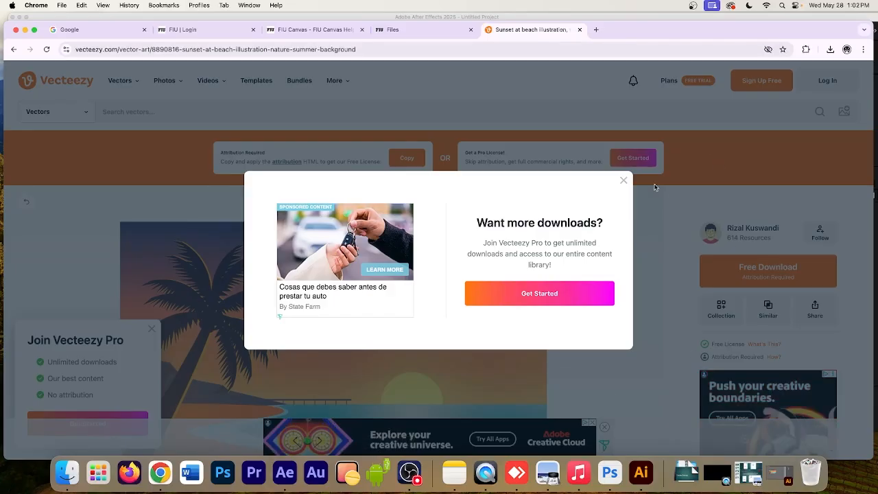
{"action": "left_click", "coordinate": [623, 181]}
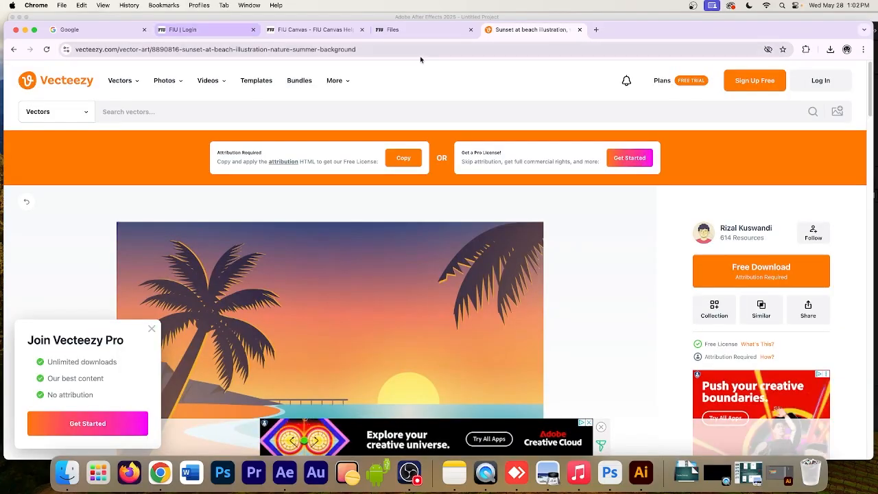
{"action": "left_click", "coordinate": [411, 30]}
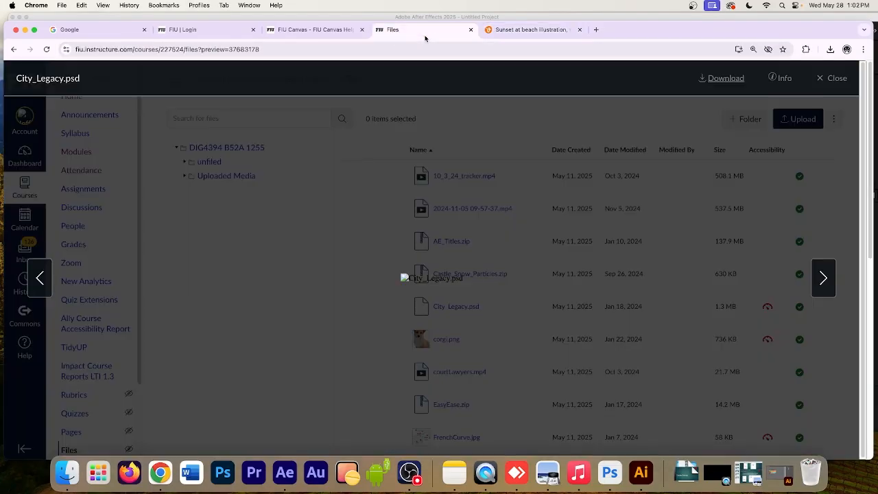
{"action": "left_click", "coordinate": [833, 81]}
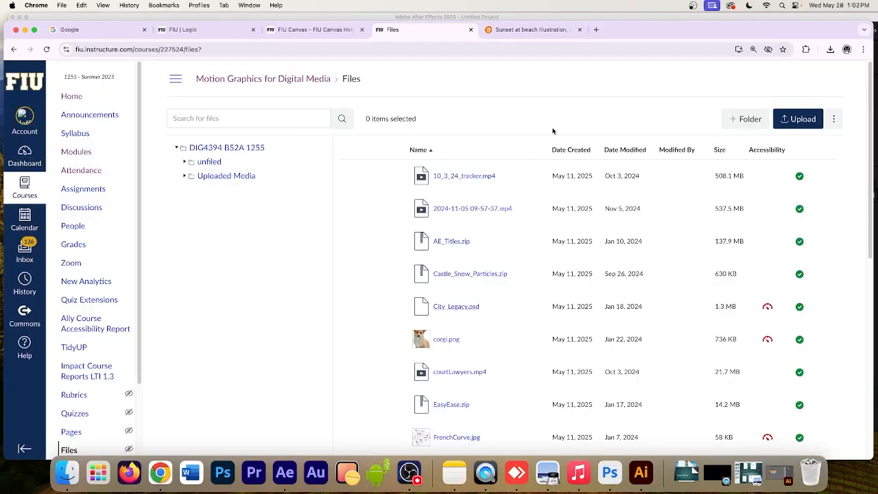
Start a new announcement in the Motion Graphics for Digital Media course, titled "3D - Demo Image".
{"action": "left_click", "coordinate": [88, 115]}
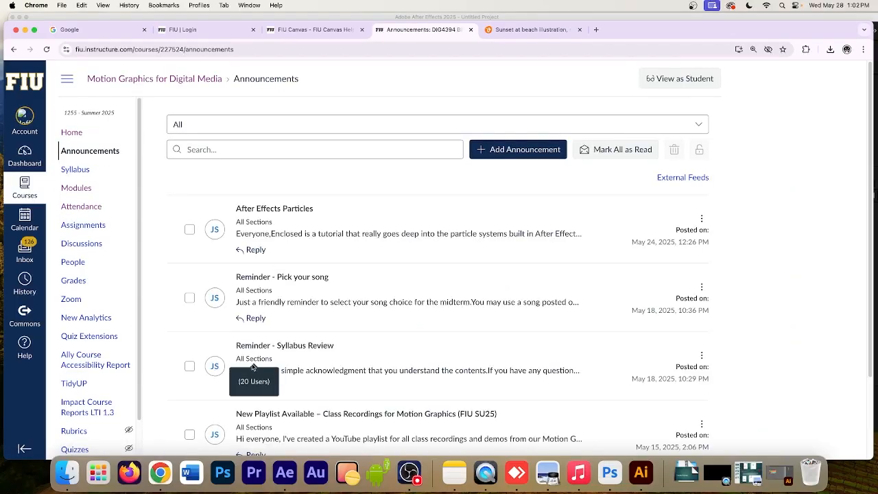
{"action": "left_click", "coordinate": [519, 148]}
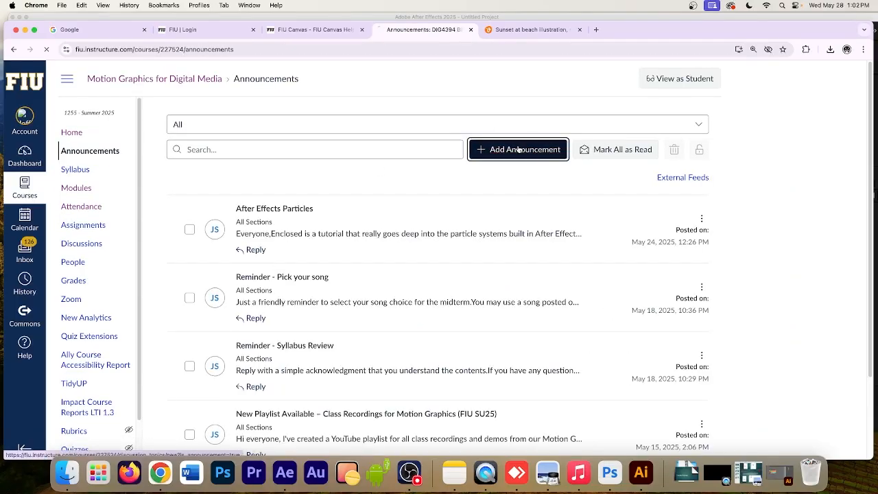
{"action": "left_click", "coordinate": [258, 168]}
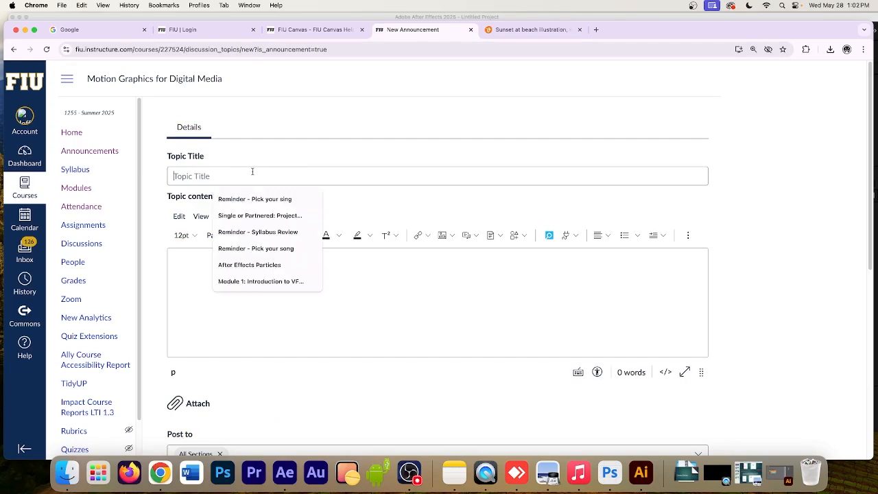
{"action": "type", "text": "3D"}
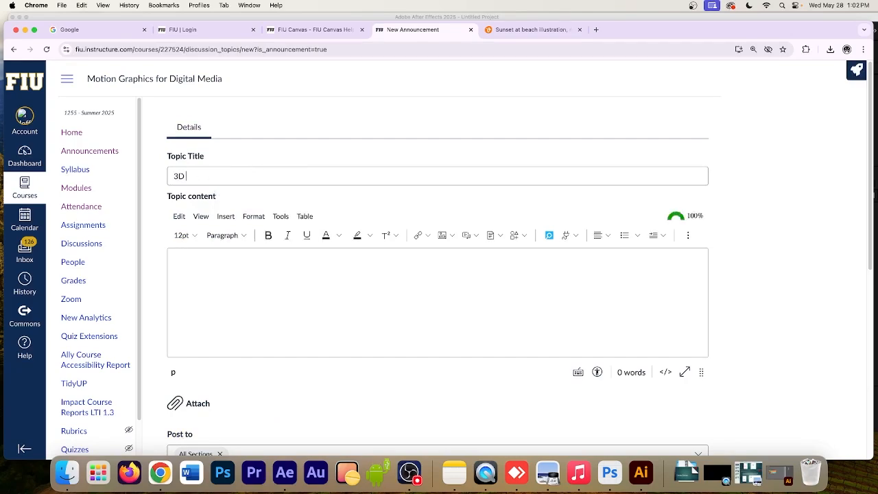
{"action": "type", "text": " - Te"}
{"action": "type", "text": "De"}
{"action": "type", "text": "mo Image"}
Attach the file beach.ai from the beach folder inside Summer 2025 to the announcement.
{"action": "left_click", "coordinate": [232, 277]}
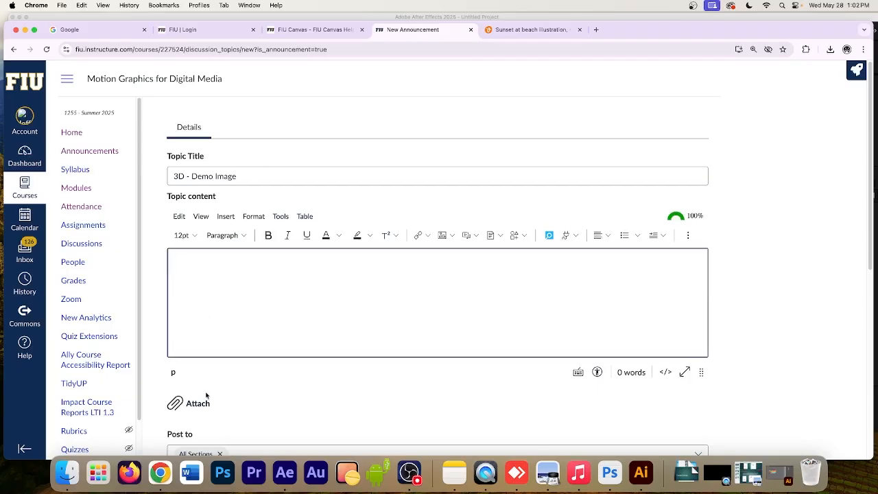
{"action": "left_click", "coordinate": [180, 403]}
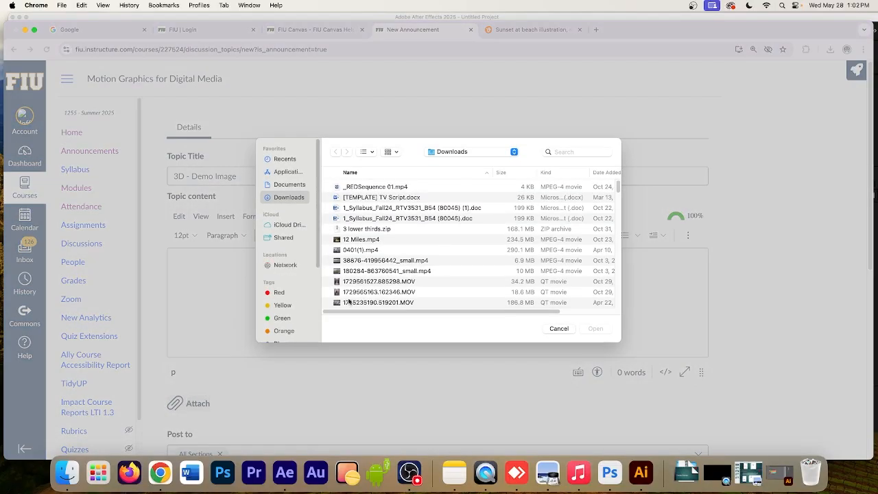
{"action": "scroll", "coordinate": [394, 216], "scroll_direction": "down", "scroll_amount": 15}
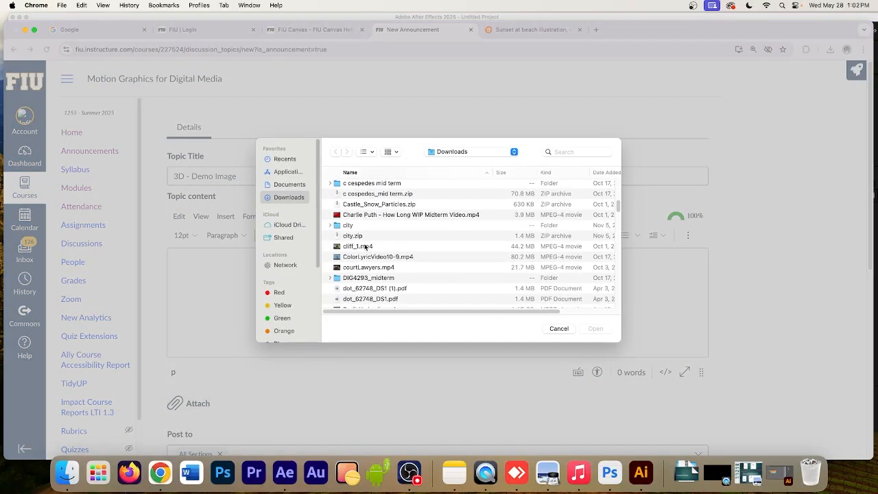
{"action": "scroll", "coordinate": [365, 247], "scroll_direction": "down", "scroll_amount": 5}
{"action": "scroll", "coordinate": [366, 247], "scroll_direction": "up", "scroll_amount": 10}
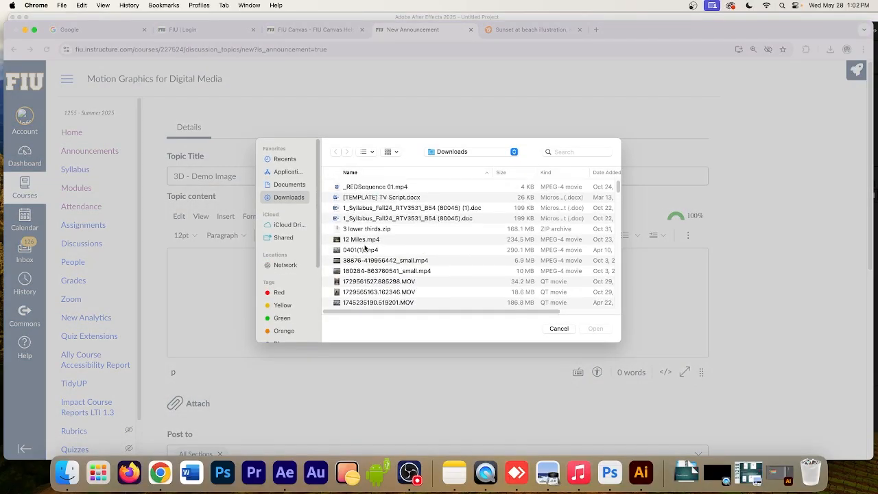
{"action": "scroll", "coordinate": [365, 246], "scroll_direction": "down", "scroll_amount": 10}
{"action": "scroll", "coordinate": [366, 247], "scroll_direction": "down", "scroll_amount": 10}
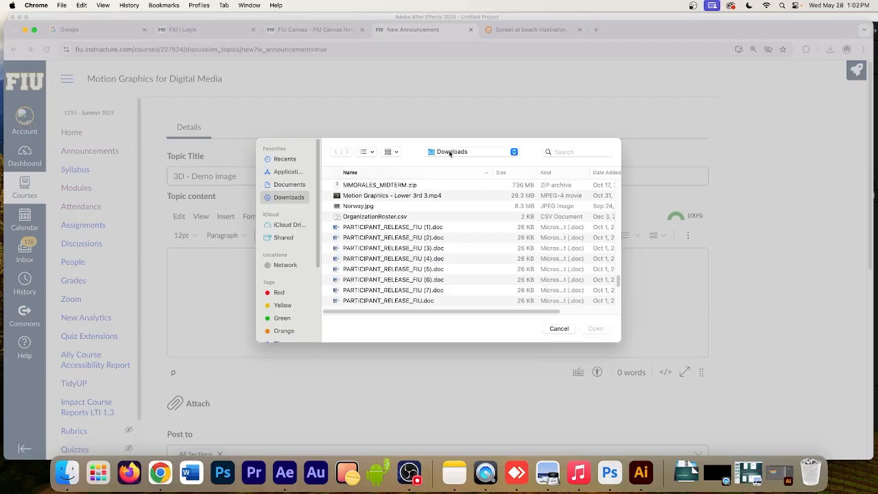
{"action": "left_click", "coordinate": [449, 152]}
{"action": "left_click", "coordinate": [443, 228]}
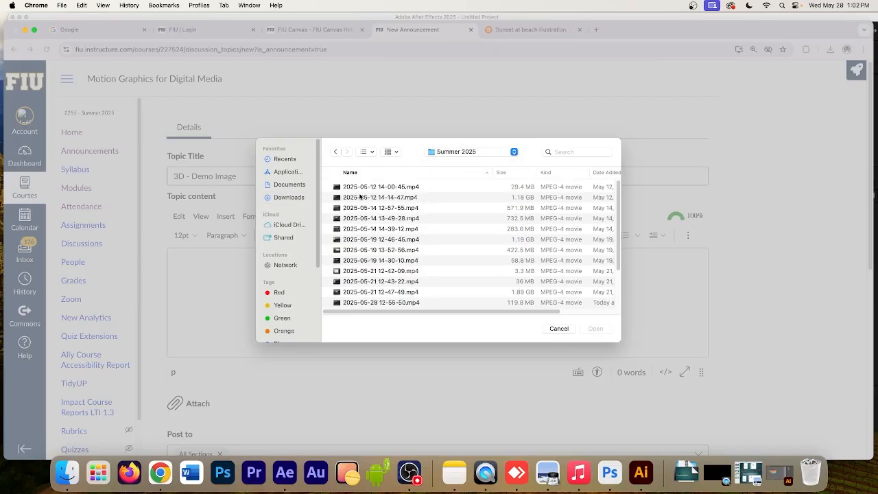
{"action": "scroll", "coordinate": [359, 206], "scroll_direction": "down", "scroll_amount": 3}
{"action": "double_click", "coordinate": [348, 256]}
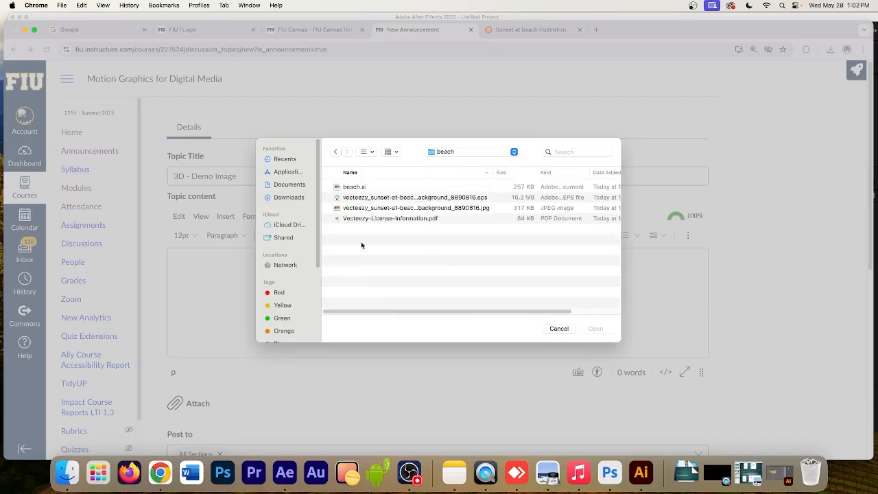
{"action": "left_click", "coordinate": [353, 188]}
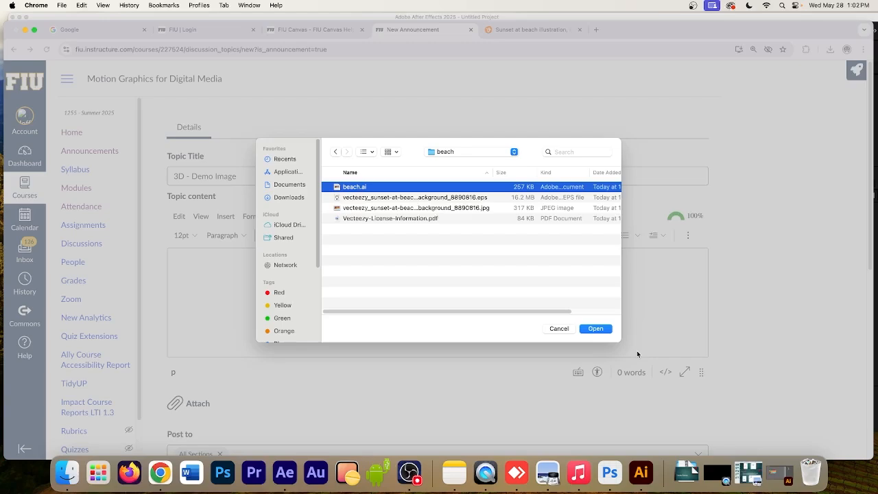
{"action": "left_click", "coordinate": [595, 329]}
Write a short message beginning "If you want" as the topic content and publish the announcement to all sections.
{"action": "left_click", "coordinate": [212, 276]}
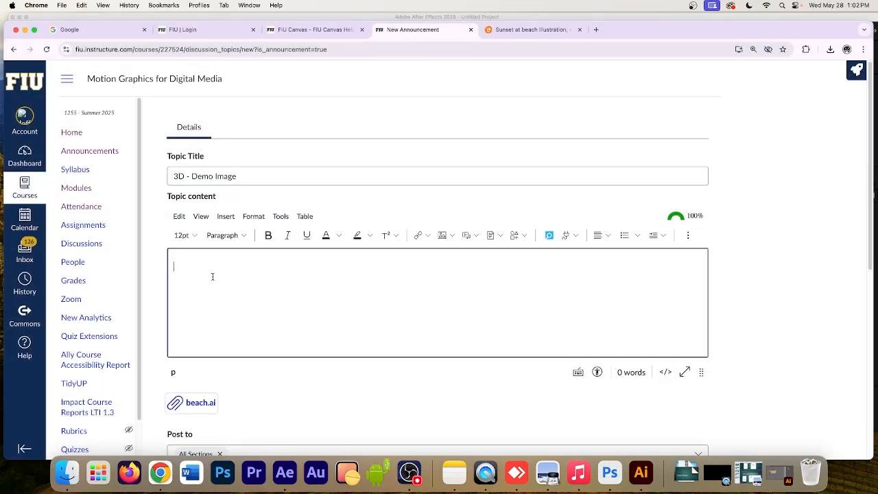
{"action": "type", "text": "If you w"}
{"action": "key", "text": "BackSpace"}
{"action": "key", "text": "BackSpace"}
{"action": "key", "text": "BackSpace"}
{"action": "type", "text": "want t"}
{"action": "scroll", "coordinate": [348, 385], "scroll_direction": "down", "scroll_amount": 5}
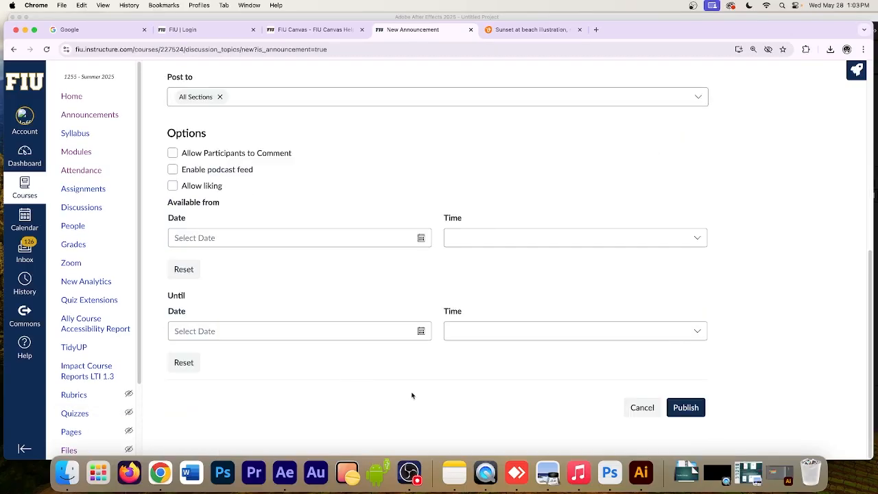
{"action": "left_click", "coordinate": [676, 409]}
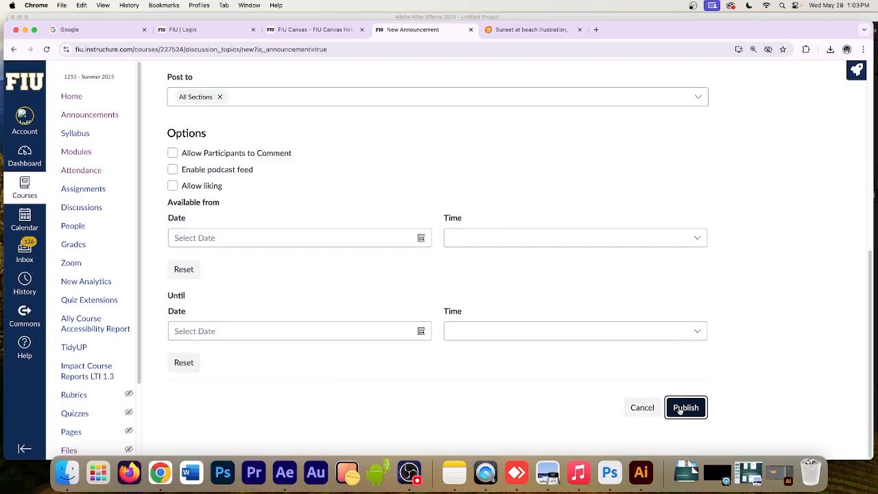
Switch to After Effects and import beach.ai from the beach folder as Composition - Retain Layer Sizes.
{"action": "left_click", "coordinate": [283, 474]}
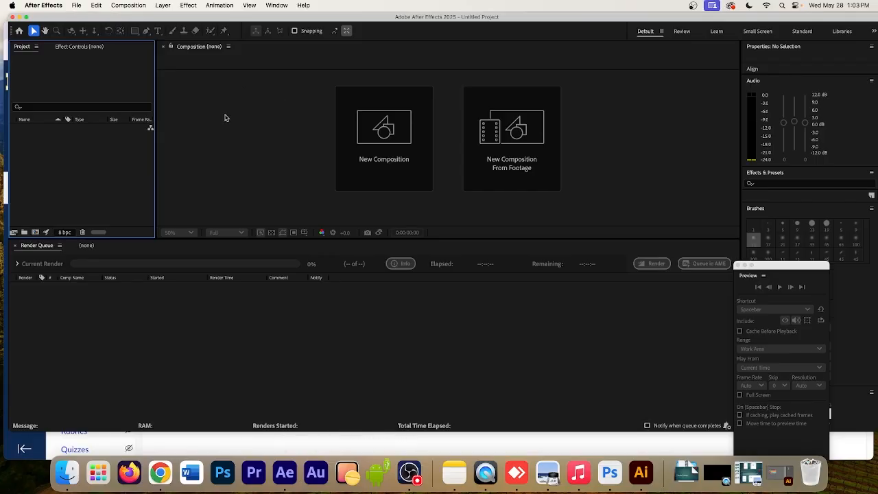
{"action": "right_click", "coordinate": [73, 162]}
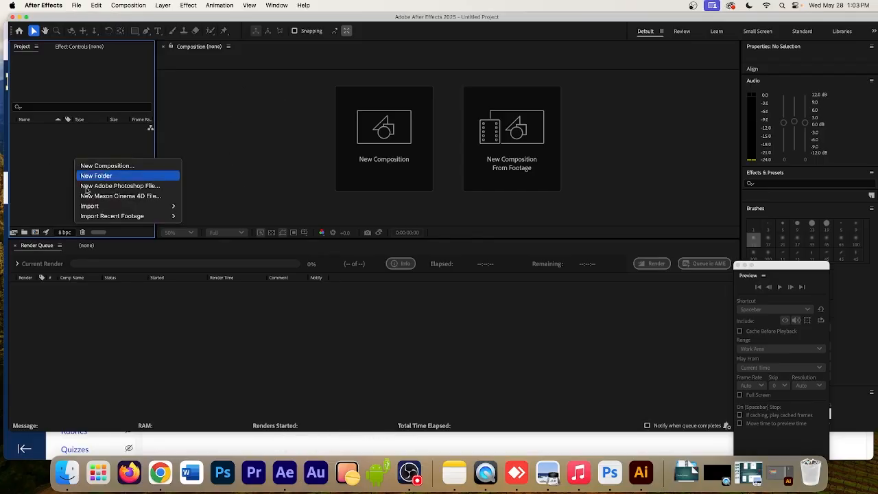
{"action": "mouse_move", "coordinate": [103, 206]}
{"action": "left_click", "coordinate": [226, 216]}
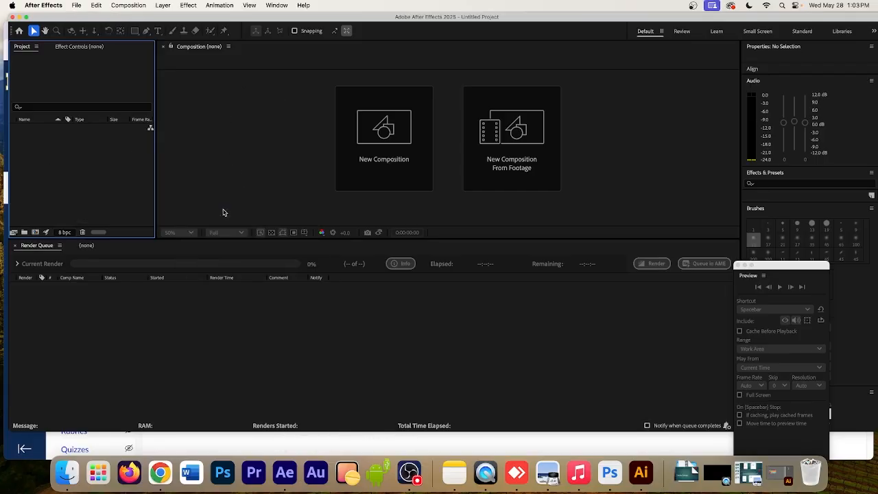
{"action": "scroll", "coordinate": [375, 188], "scroll_direction": "down", "scroll_amount": 1}
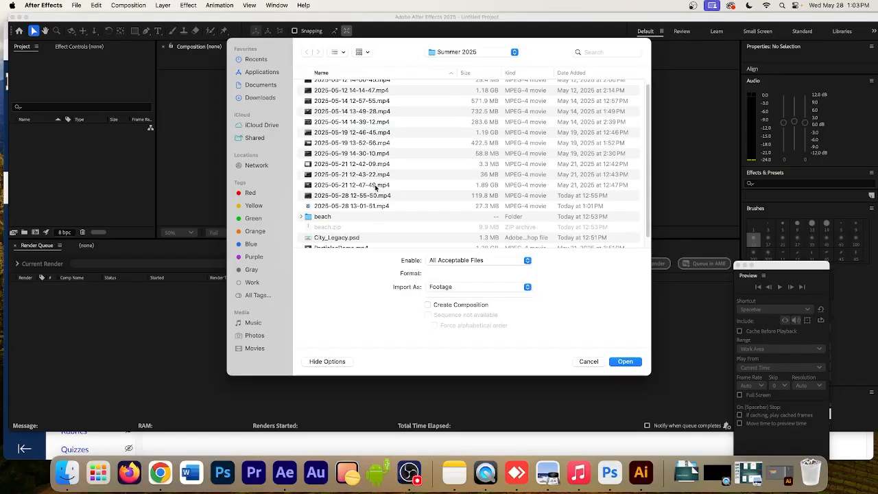
{"action": "double_click", "coordinate": [332, 217]}
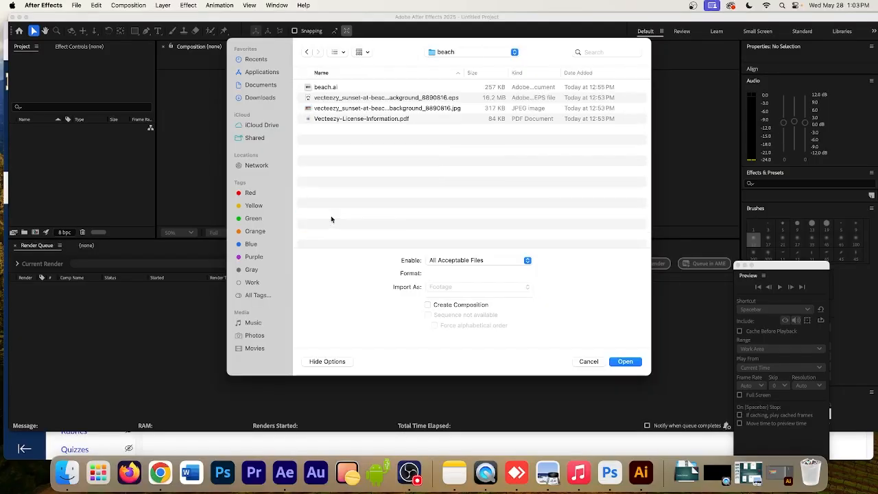
{"action": "left_click", "coordinate": [335, 88]}
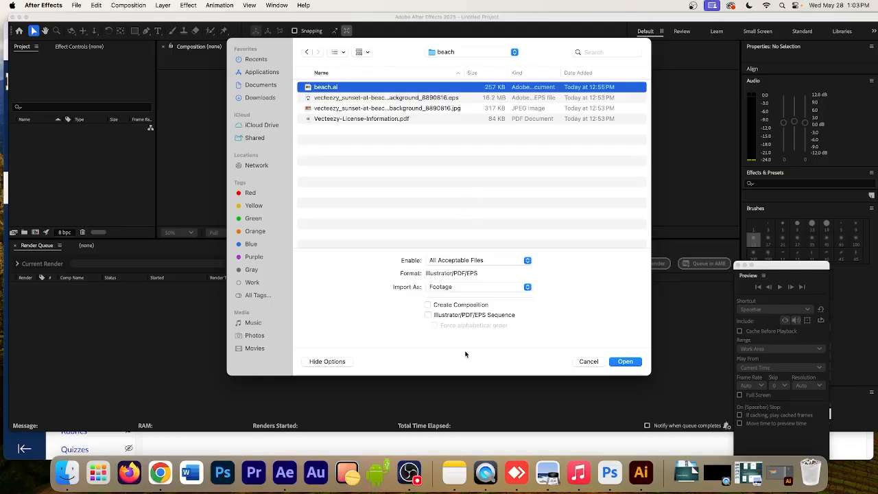
{"action": "left_click", "coordinate": [440, 288]}
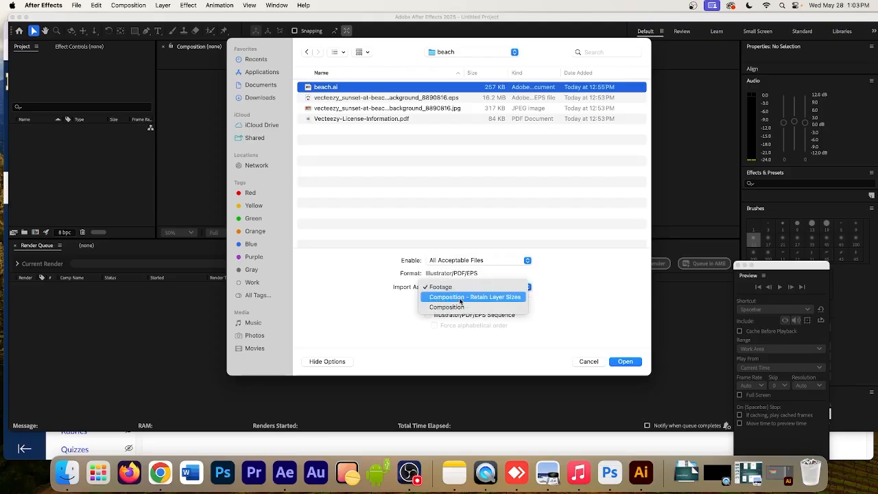
{"action": "left_click", "coordinate": [460, 299]}
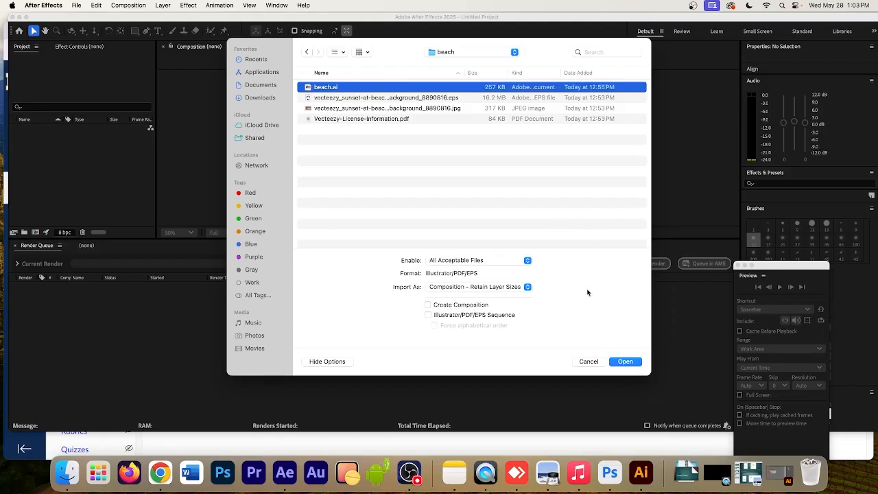
{"action": "left_click", "coordinate": [630, 361]}
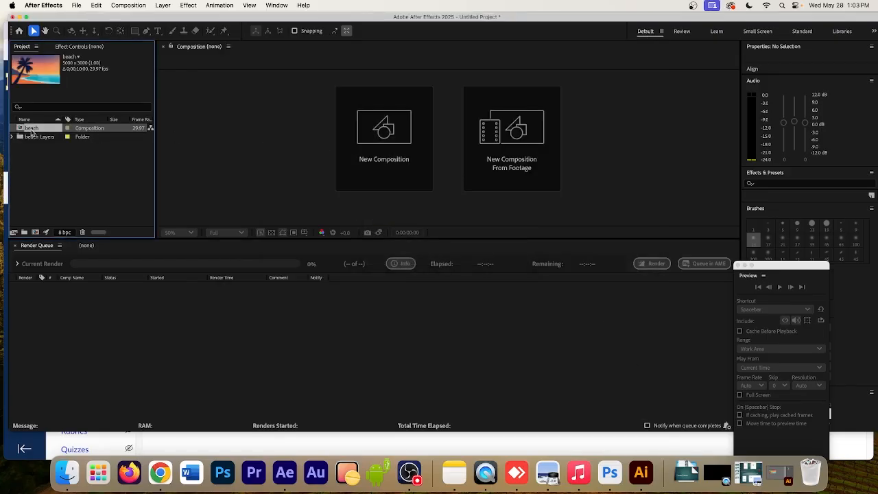
Open the imported beach composition to show its artwork and layers.
{"action": "double_click", "coordinate": [31, 128]}
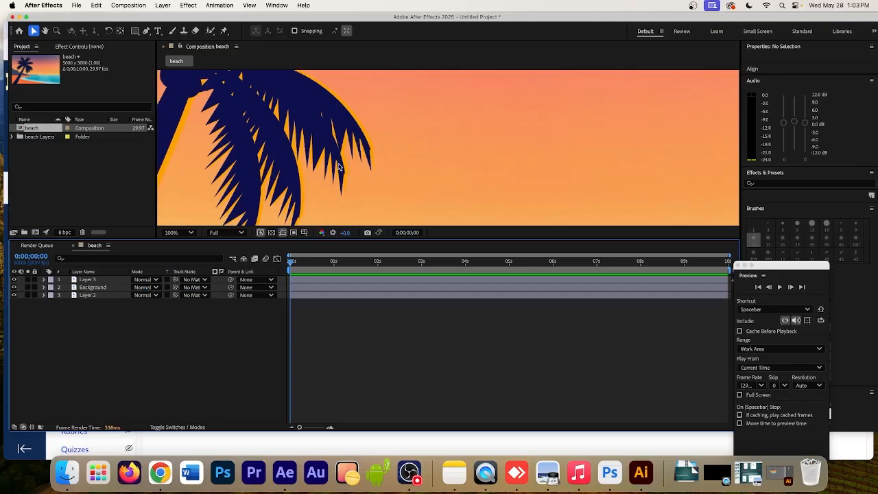
{"action": "scroll", "coordinate": [338, 166], "scroll_direction": "down", "scroll_amount": 4}
{"action": "scroll", "coordinate": [357, 183], "scroll_direction": "up", "scroll_amount": 1}
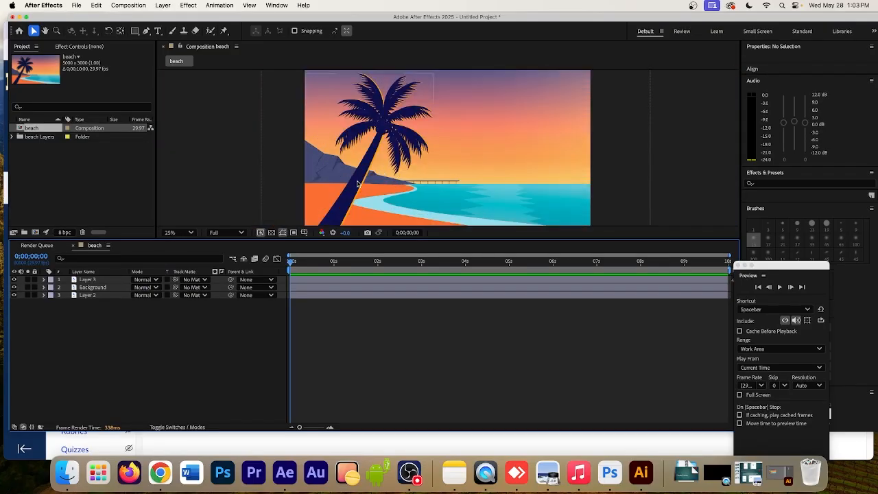
Check what Layer 3 contains by toggling its visibility, and rename the layer palmTree.
{"action": "left_click", "coordinate": [88, 280]}
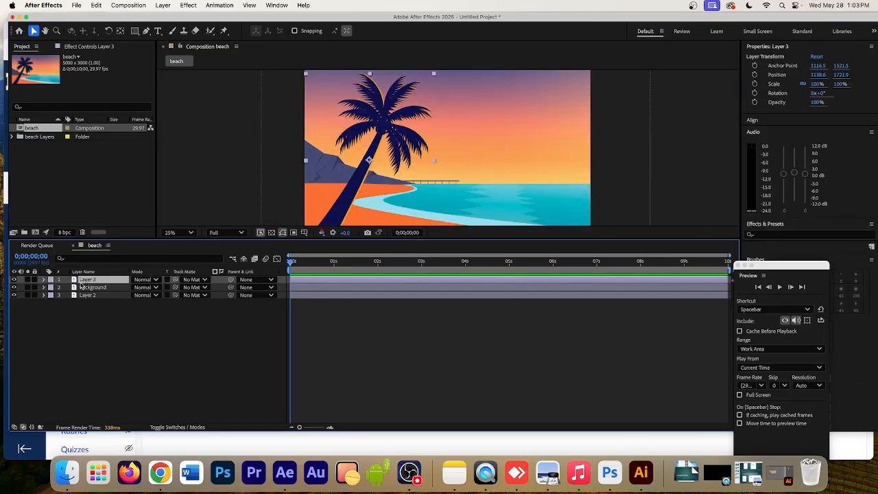
{"action": "left_click", "coordinate": [13, 279]}
{"action": "left_click", "coordinate": [13, 279]}
{"action": "key", "text": "Return"}
{"action": "type", "text": "palmTree"}
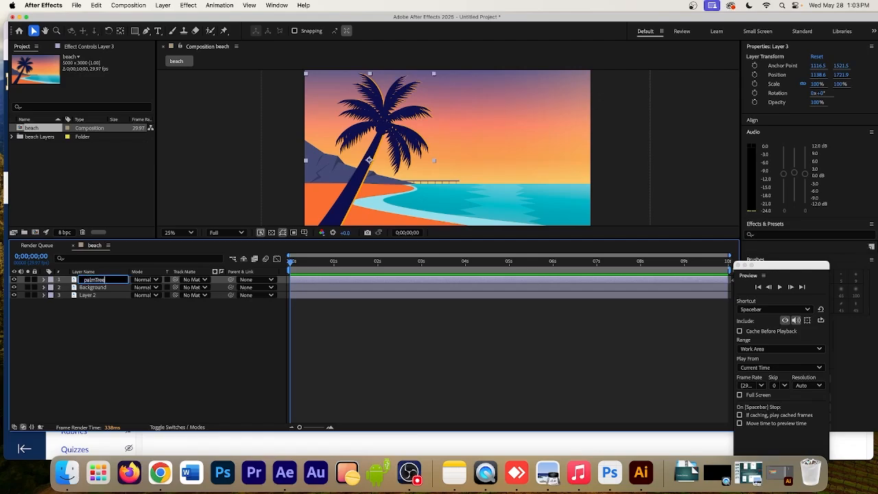
{"action": "key", "text": "Return"}
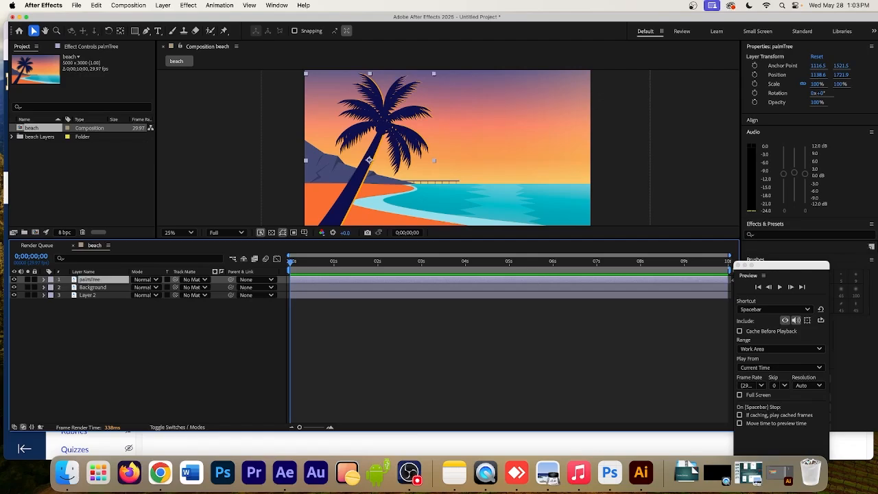
Toggle the Background layer's visibility to check what artwork it contains.
{"action": "left_click", "coordinate": [87, 288]}
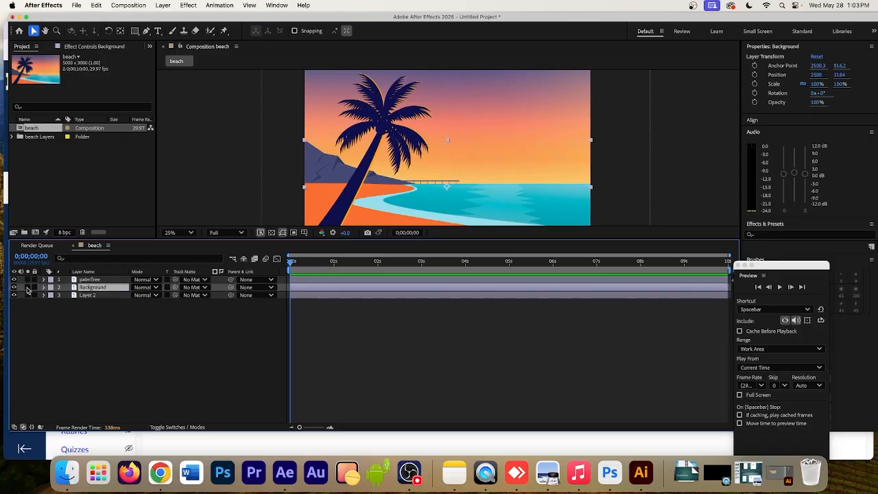
{"action": "left_click", "coordinate": [13, 287]}
{"action": "left_click", "coordinate": [14, 287]}
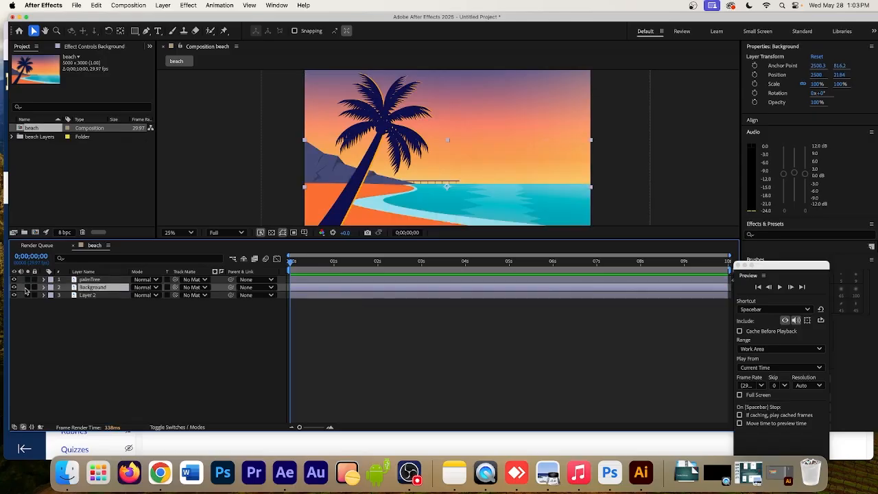
Rename Layer 2 as Sky.
{"action": "left_click", "coordinate": [90, 295]}
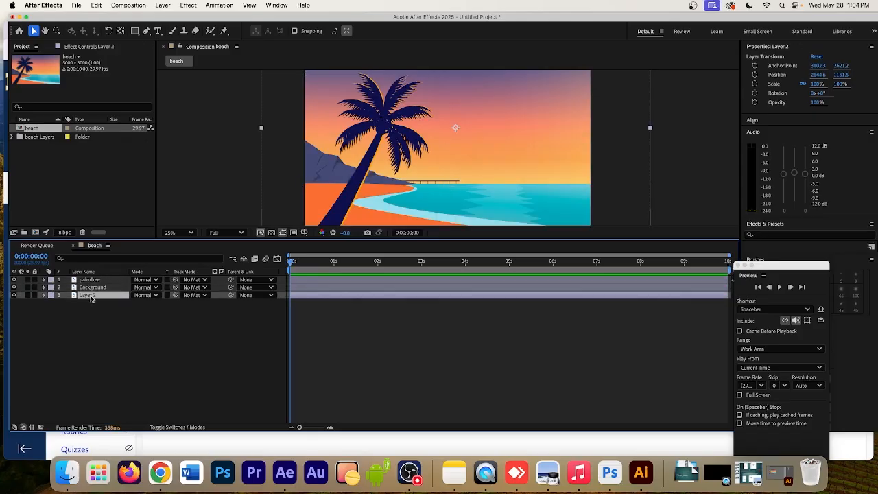
{"action": "key", "text": "Return"}
{"action": "type", "text": "s"}
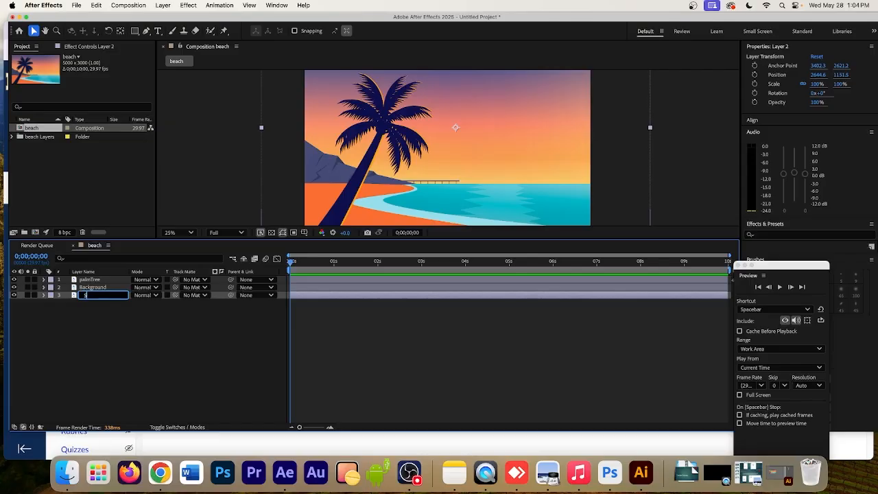
{"action": "type", "text": "ky"}
{"action": "key", "text": "Return"}
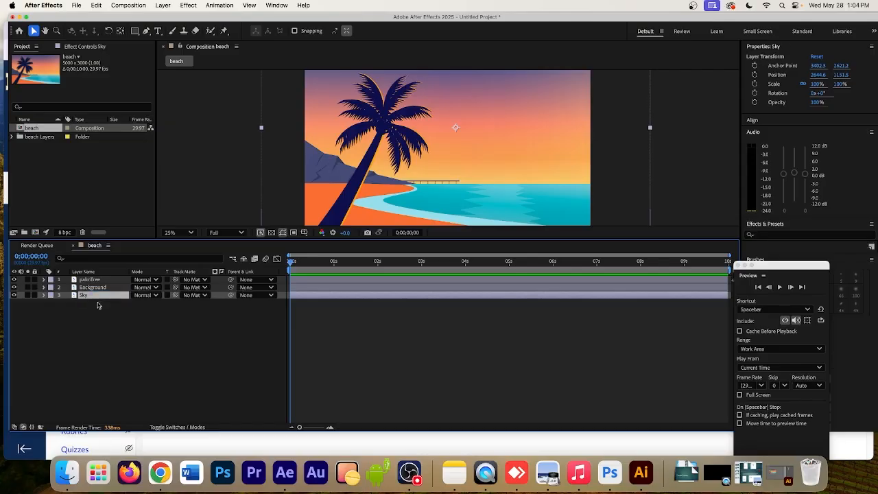
Rename the Background layer as midground.
{"action": "left_click", "coordinate": [96, 287]}
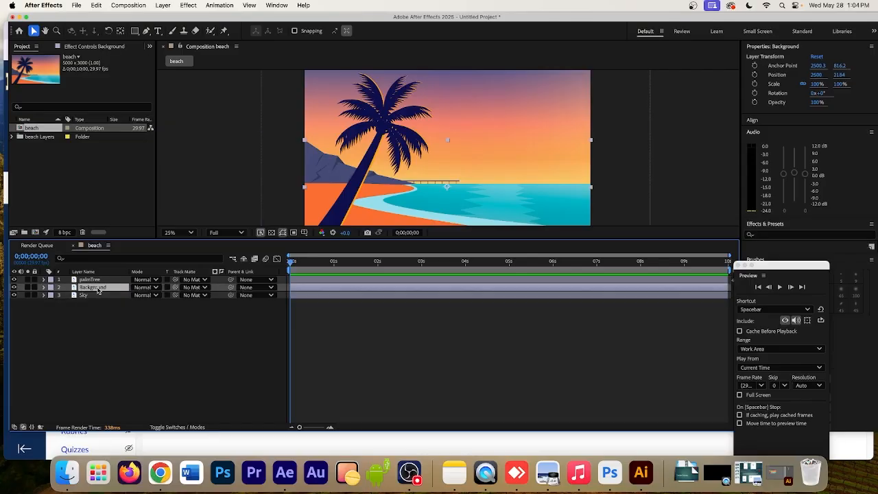
{"action": "key", "text": "Return"}
{"action": "type", "text": "mid"}
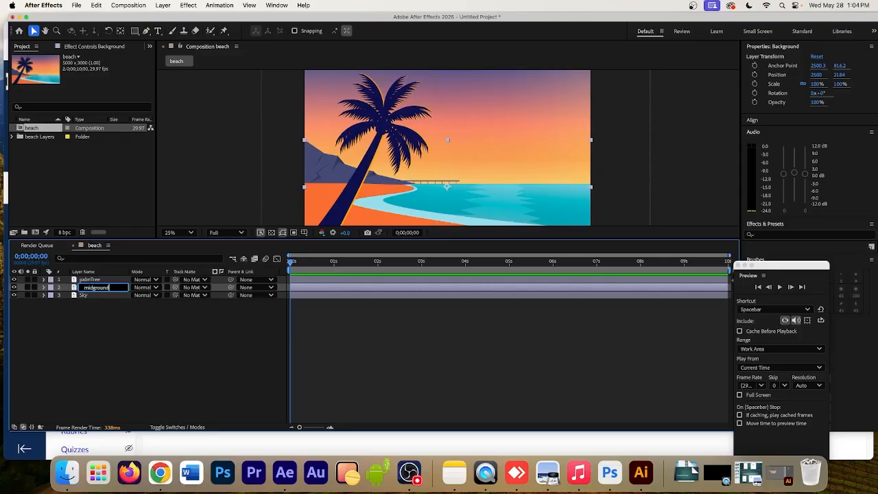
{"action": "left_click", "coordinate": [120, 326]}
Convert the palmTree layer to a shape layer with Create Shapes from Vector Layer.
{"action": "left_click", "coordinate": [96, 280]}
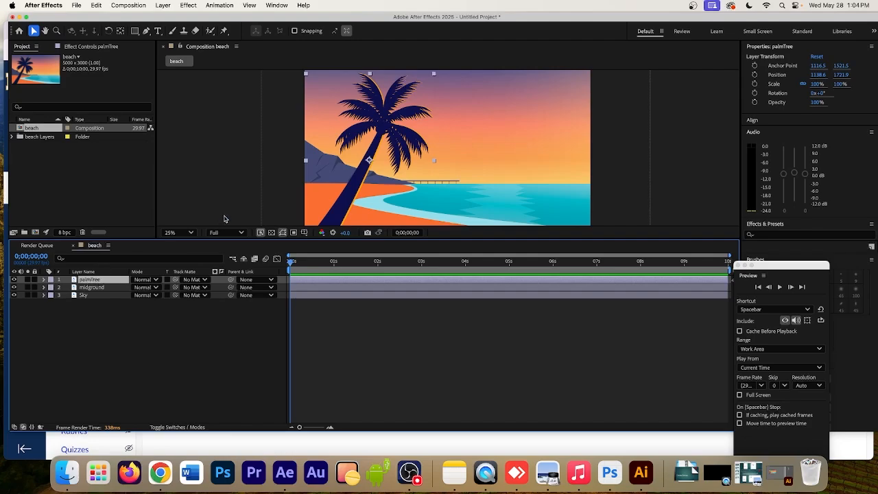
{"action": "right_click", "coordinate": [103, 283]}
{"action": "mouse_move", "coordinate": [104, 283]}
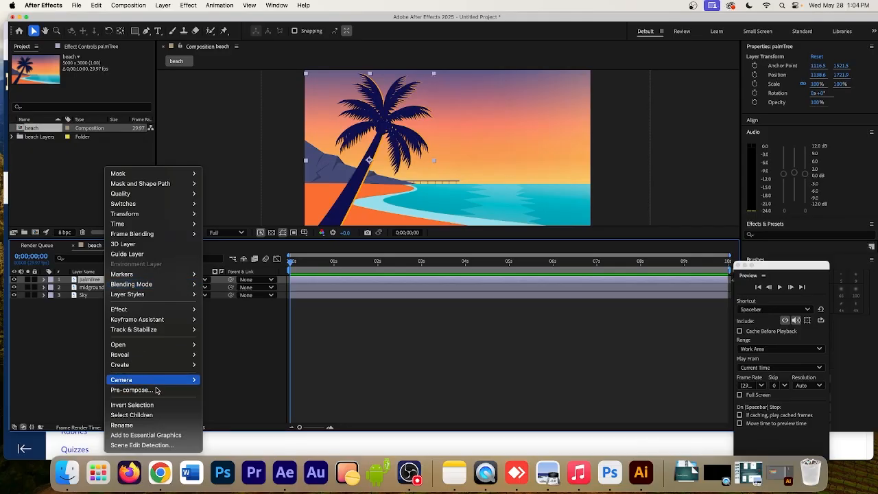
{"action": "mouse_move", "coordinate": [164, 366]}
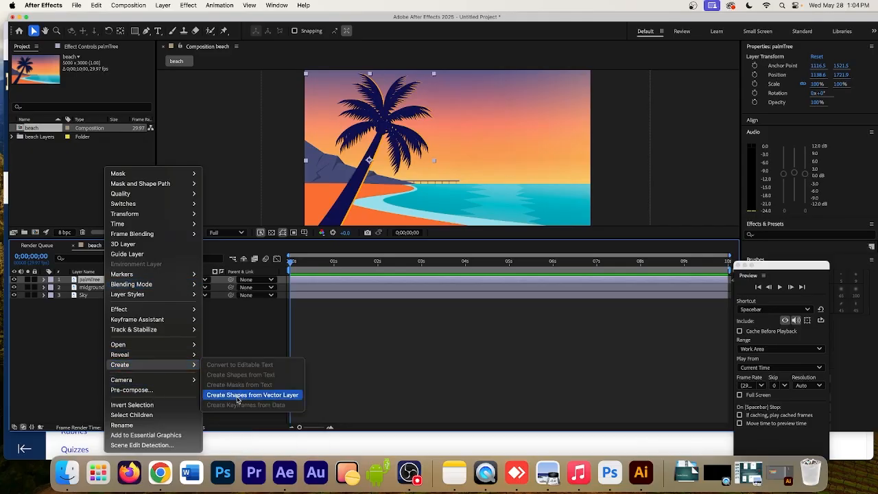
{"action": "left_click", "coordinate": [264, 395]}
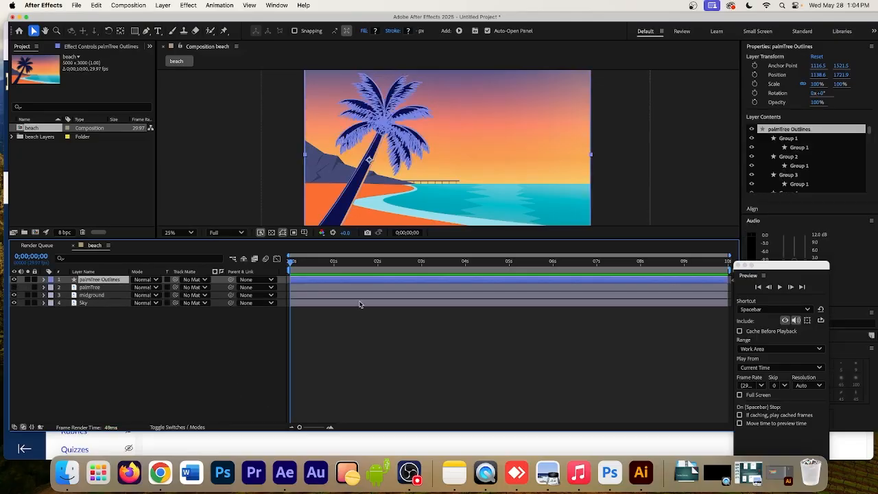
Expand the contents of the palmTree Outlines layer to examine its shape groups, and collapse the layer again.
{"action": "left_click", "coordinate": [43, 279]}
{"action": "left_click", "coordinate": [99, 303]}
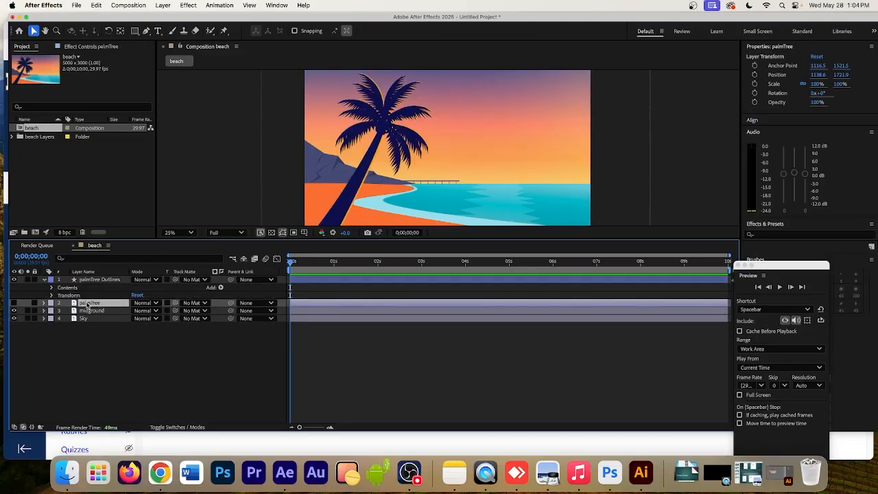
{"action": "left_click", "coordinate": [52, 288]}
{"action": "left_click", "coordinate": [74, 295]}
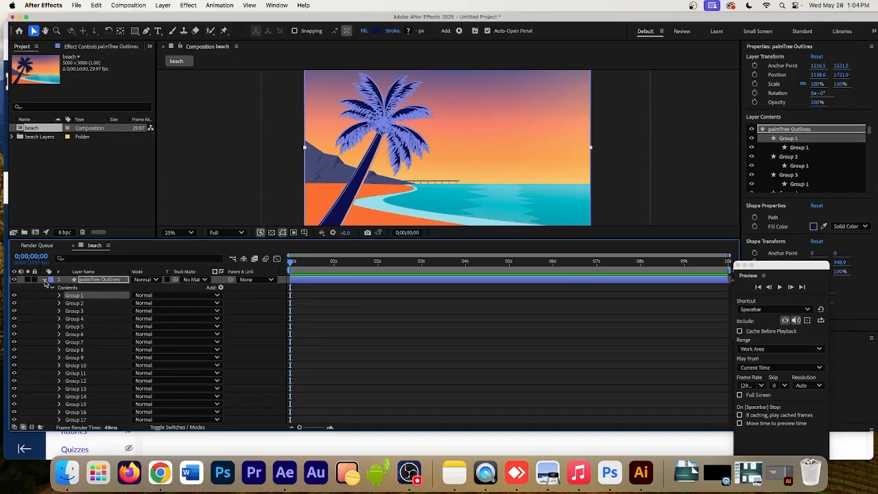
{"action": "left_click", "coordinate": [43, 279]}
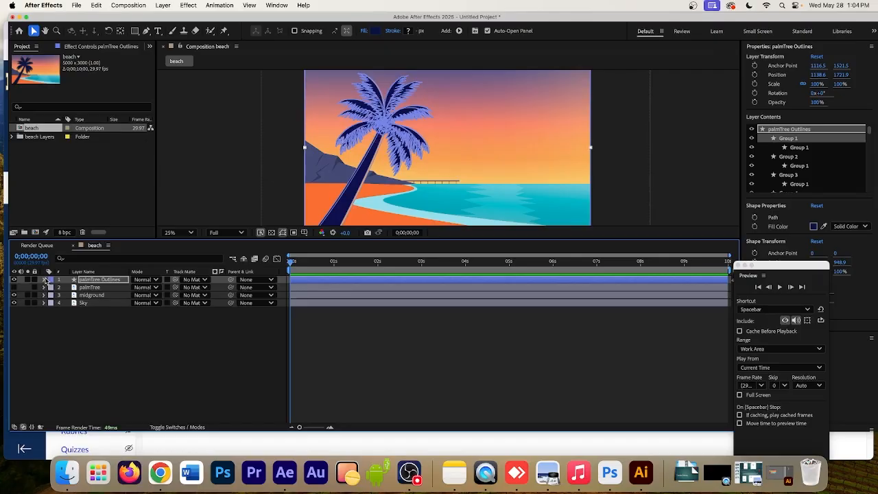
{"action": "left_click", "coordinate": [106, 282]}
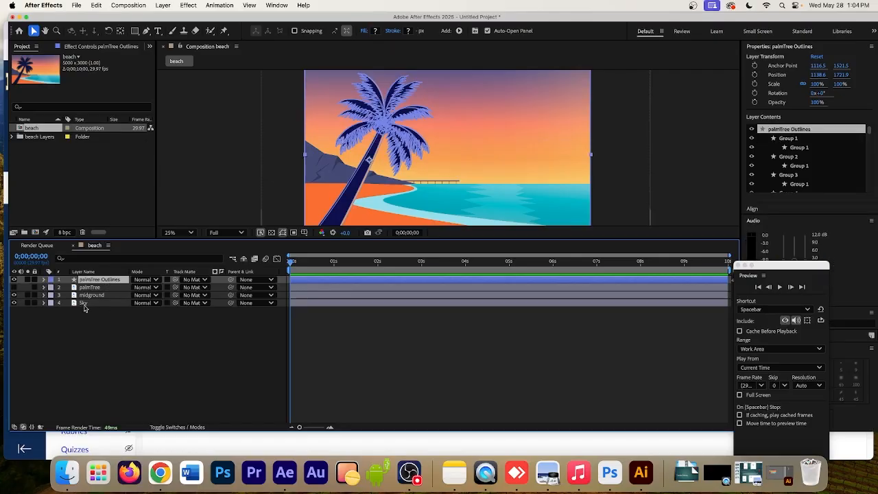
{"action": "left_click", "coordinate": [100, 288]}
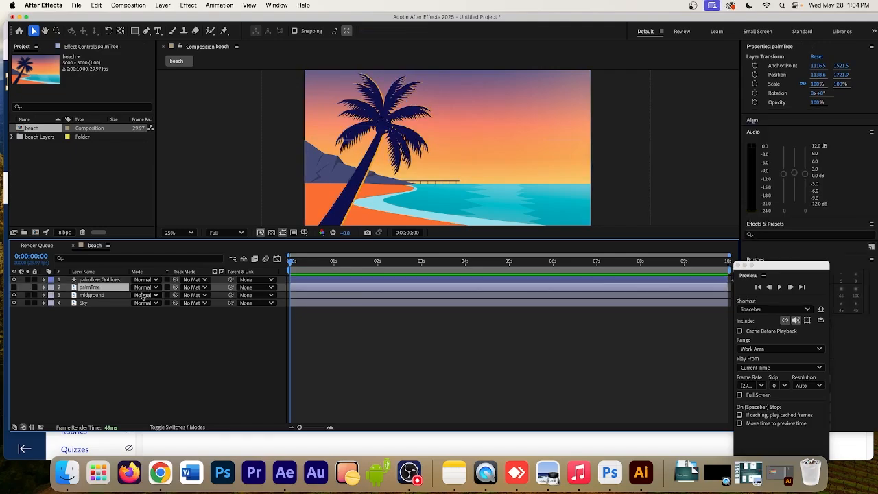
{"action": "left_click", "coordinate": [106, 280]}
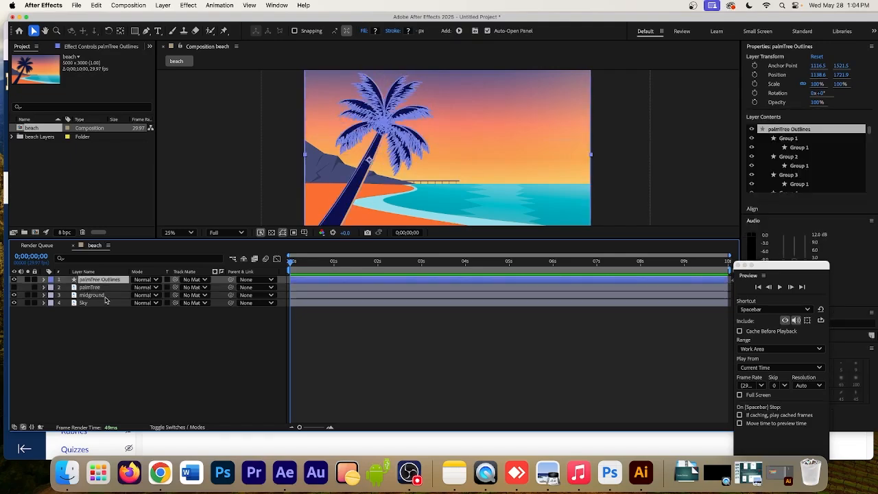
{"action": "left_click", "coordinate": [103, 295]}
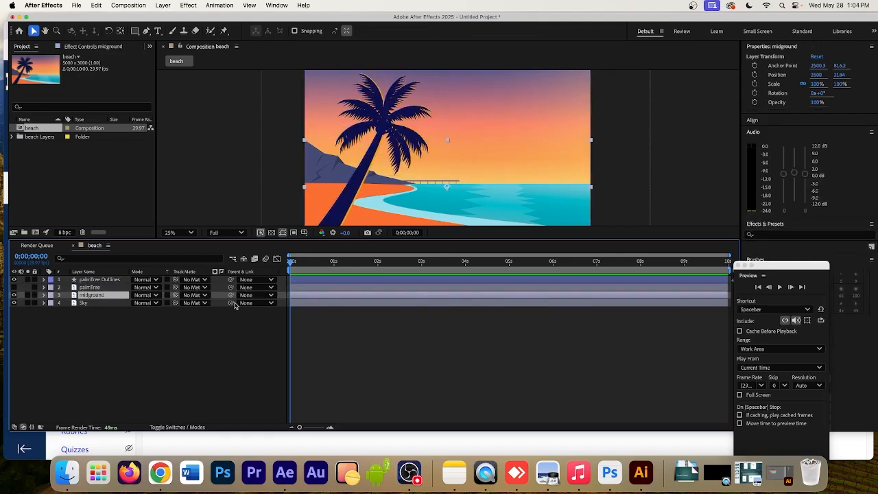
Show the layer switches in the timeline and delete the original palmTree layer, keeping palmTree Outlines.
{"action": "left_click", "coordinate": [179, 427]}
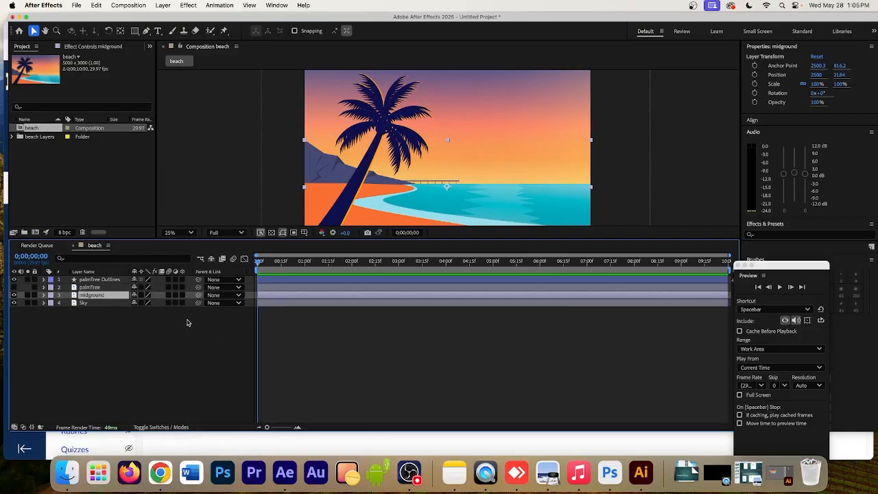
{"action": "left_click", "coordinate": [100, 287]}
{"action": "left_click", "coordinate": [99, 280]}
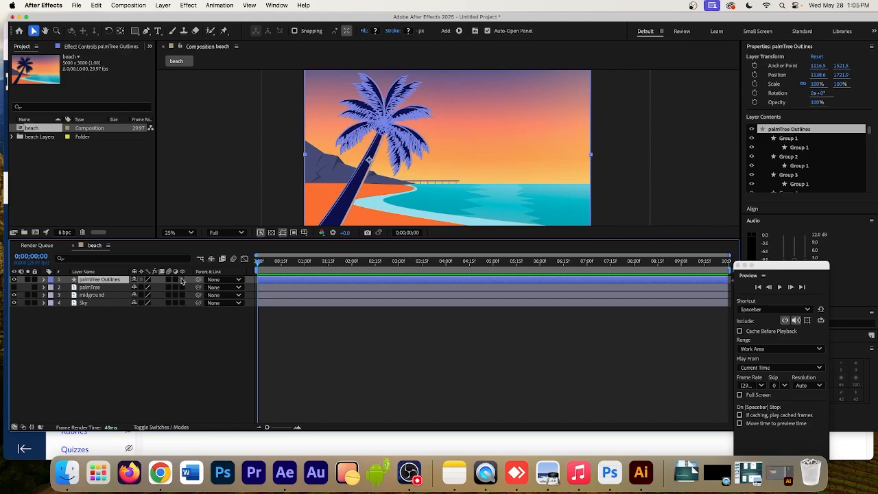
{"action": "left_click", "coordinate": [93, 287]}
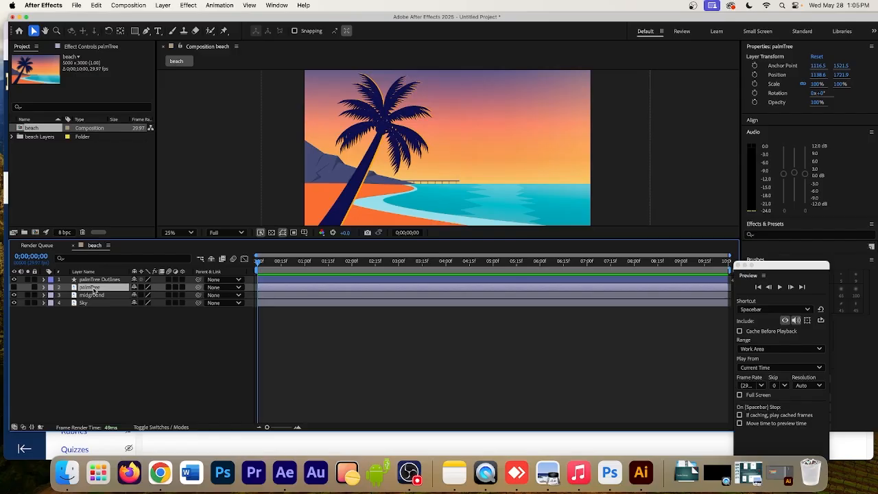
{"action": "key", "text": "Delete"}
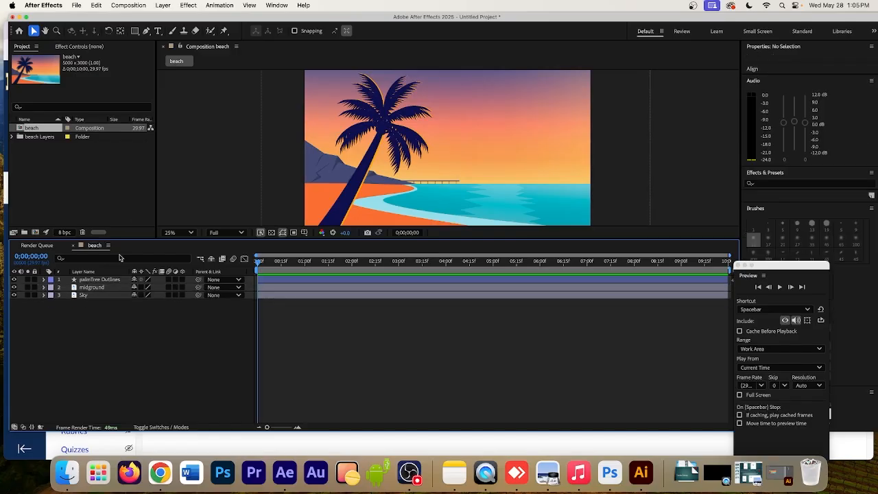
Make the palmTree Outlines, midground and Sky layers 3D.
{"action": "left_click", "coordinate": [92, 280]}
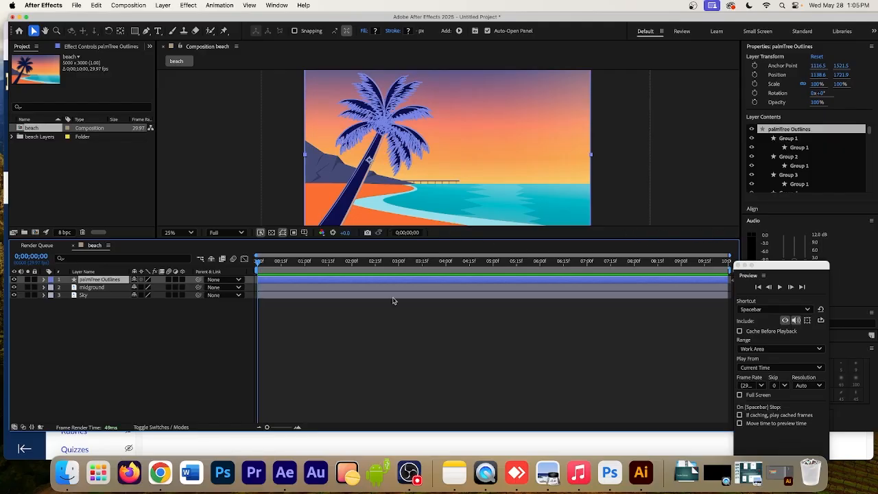
{"action": "left_click", "coordinate": [181, 279]}
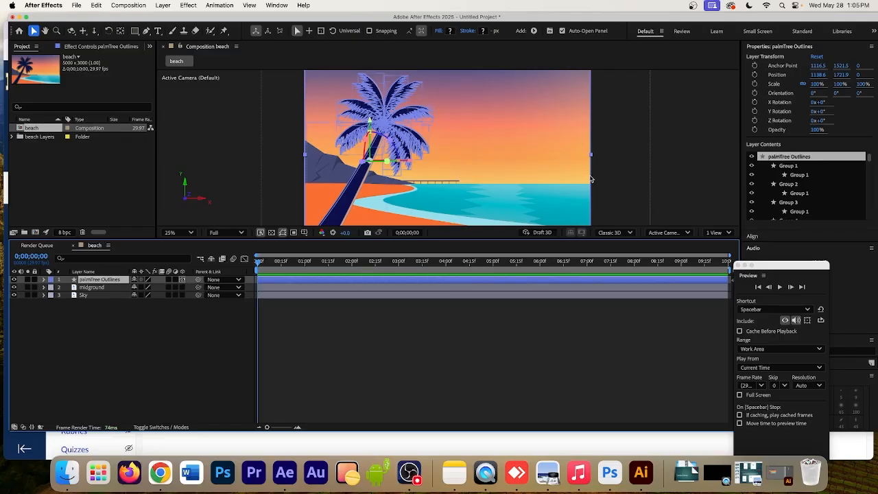
{"action": "left_click", "coordinate": [182, 286]}
{"action": "left_click", "coordinate": [182, 295]}
Compare the Transform properties of palmTree Outlines with its 3D switch off and back on.
{"action": "left_click", "coordinate": [182, 279]}
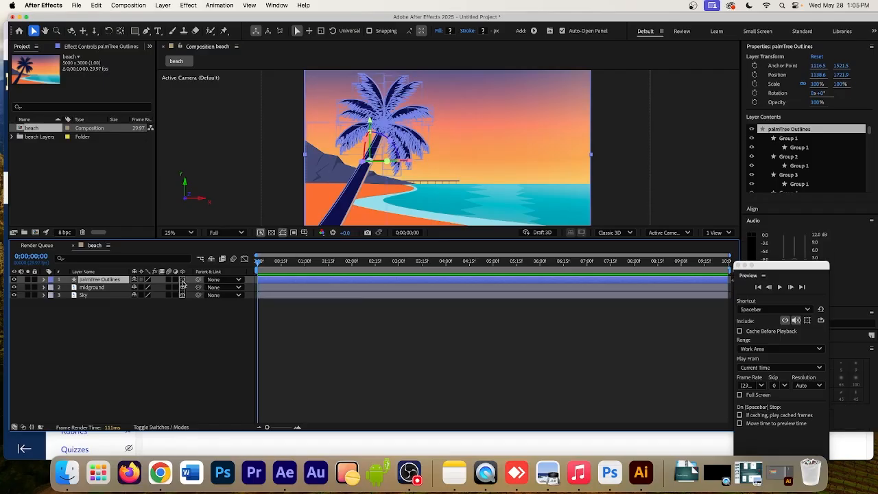
{"action": "left_click", "coordinate": [44, 280]}
{"action": "left_click", "coordinate": [53, 288]}
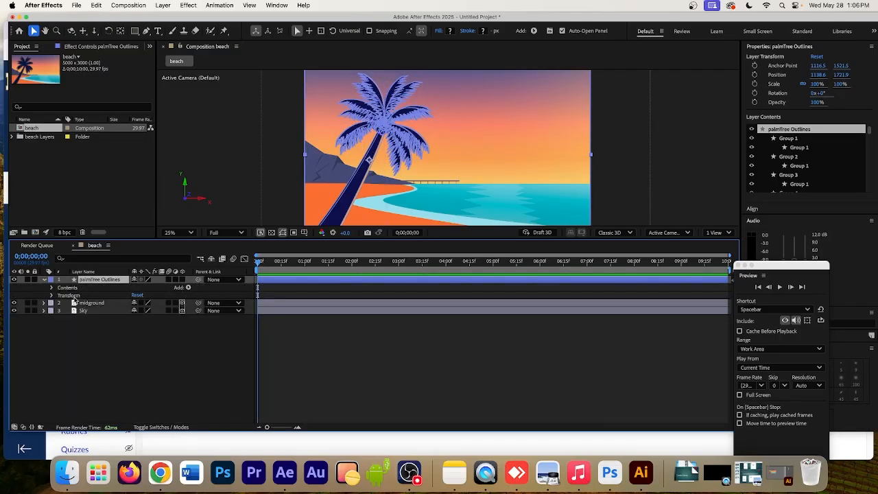
{"action": "left_click", "coordinate": [52, 295]}
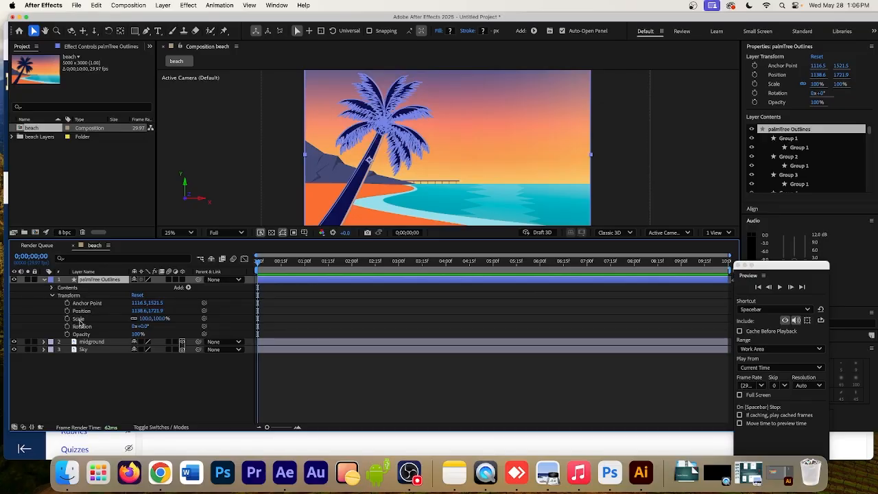
{"action": "left_click", "coordinate": [181, 280]}
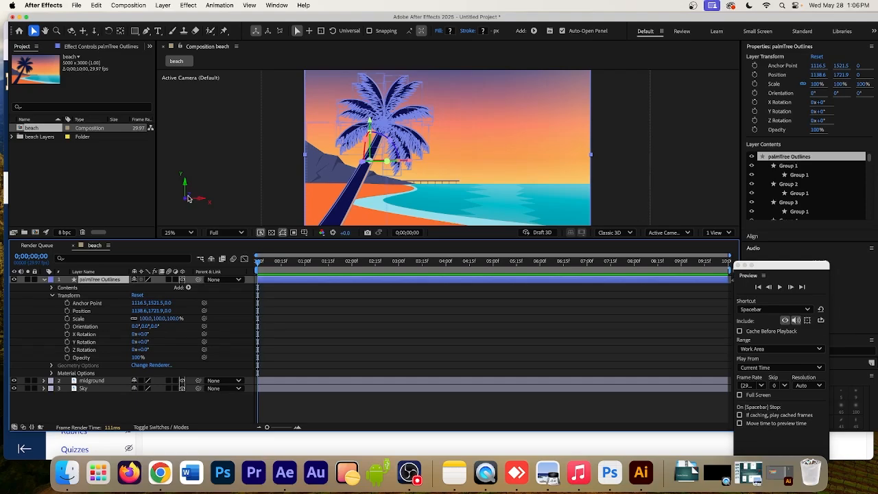
Select the midground layer and collapse the expanded properties of palmTree Outlines.
{"action": "left_click", "coordinate": [184, 203]}
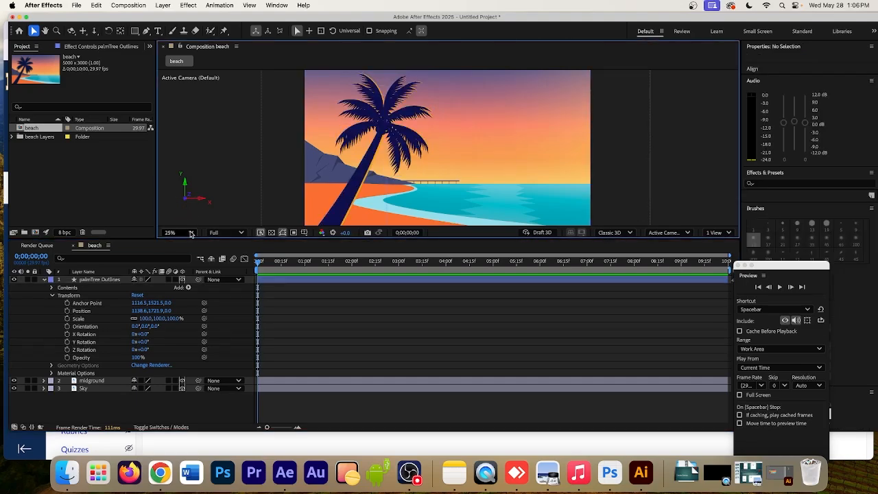
{"action": "left_click", "coordinate": [89, 382]}
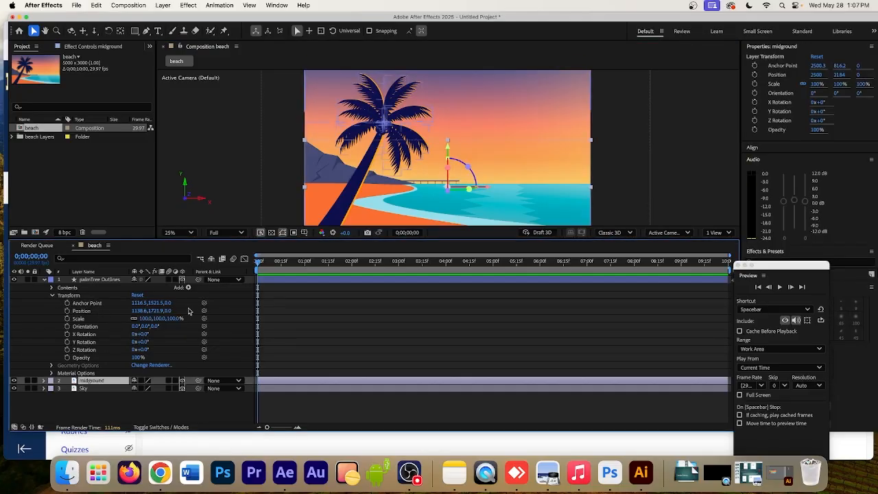
{"action": "left_click", "coordinate": [53, 296]}
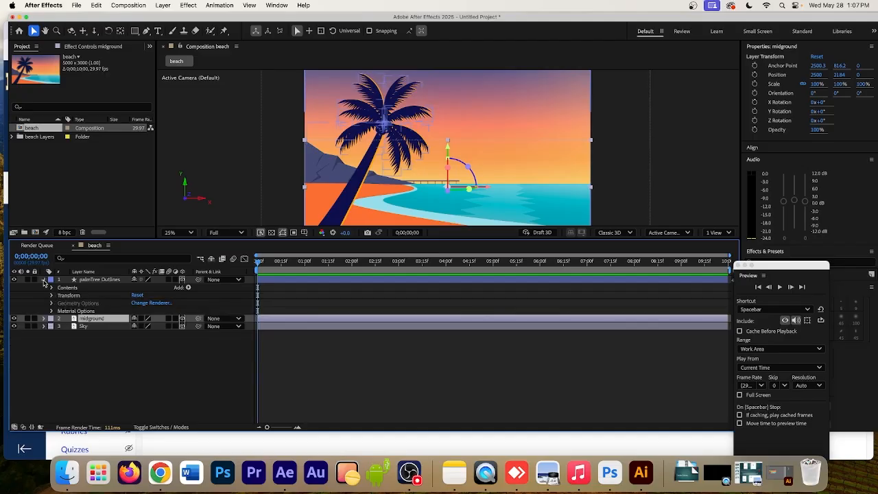
{"action": "left_click", "coordinate": [44, 280]}
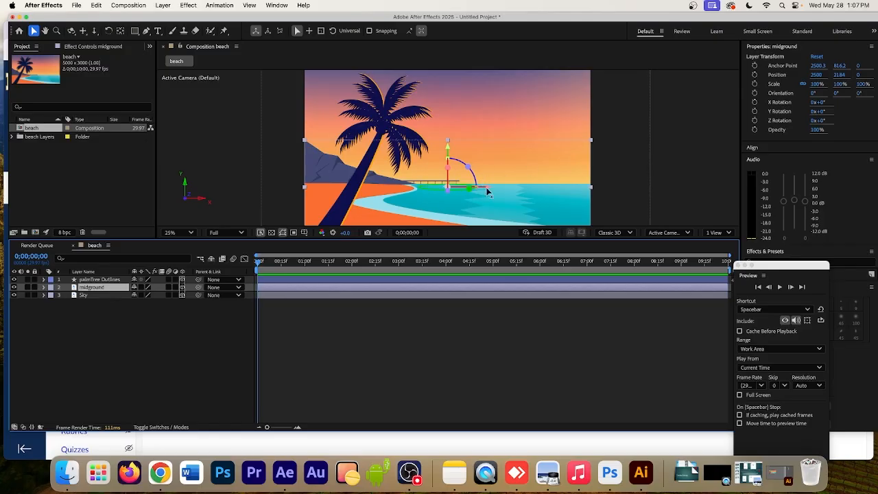
Set the composition viewer to 2 Views to show the 3D layers from the active camera and a custom angle.
{"action": "left_click", "coordinate": [715, 233]}
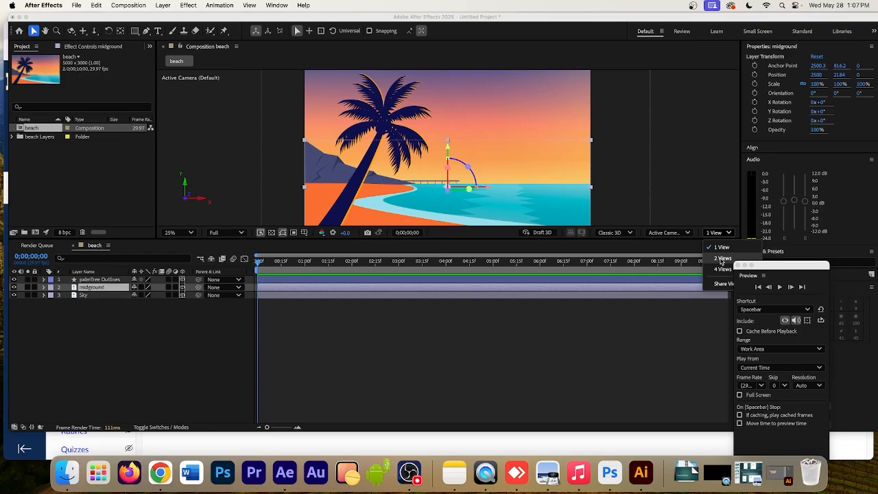
{"action": "left_click", "coordinate": [722, 258]}
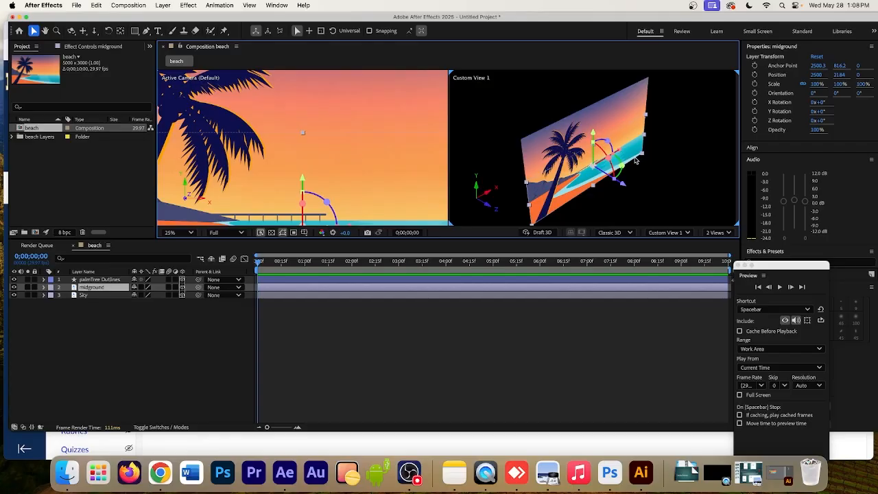
{"action": "scroll", "coordinate": [365, 152], "scroll_direction": "up", "scroll_amount": 3}
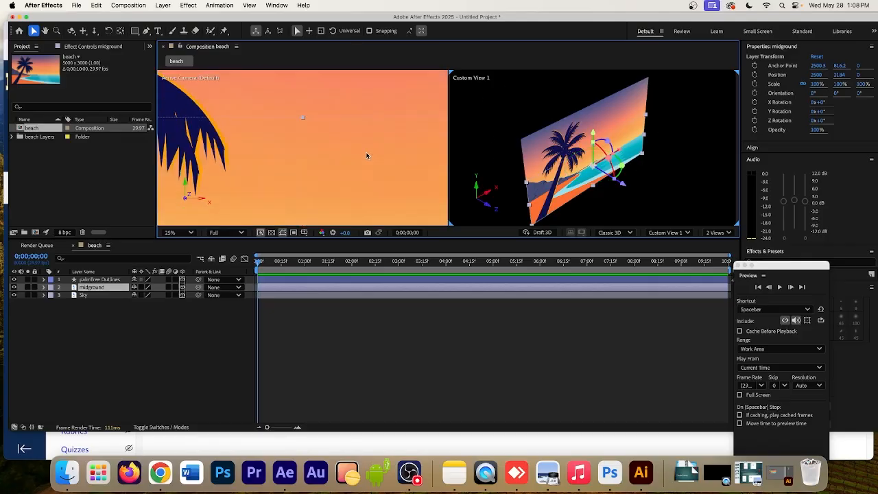
Zoom the Active Camera view out to show the whole composition and switch the active viewer between the two views.
{"action": "scroll", "coordinate": [366, 152], "scroll_direction": "down", "scroll_amount": 8}
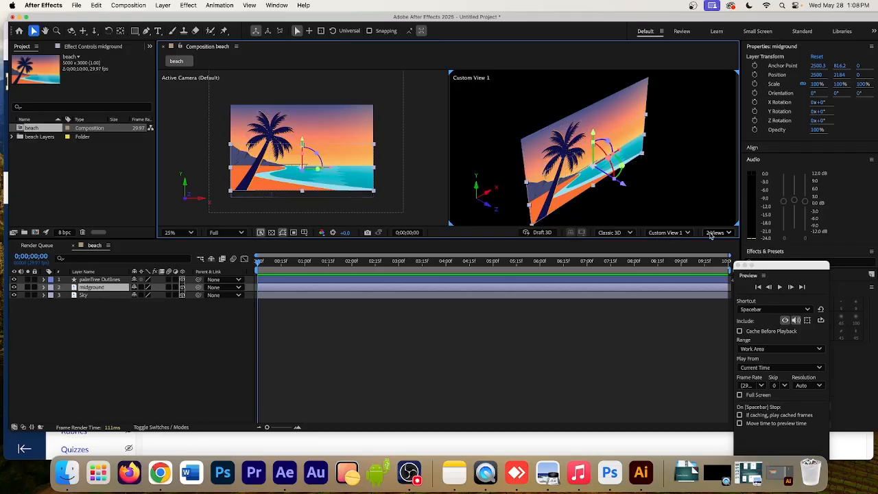
{"action": "left_click", "coordinate": [471, 105]}
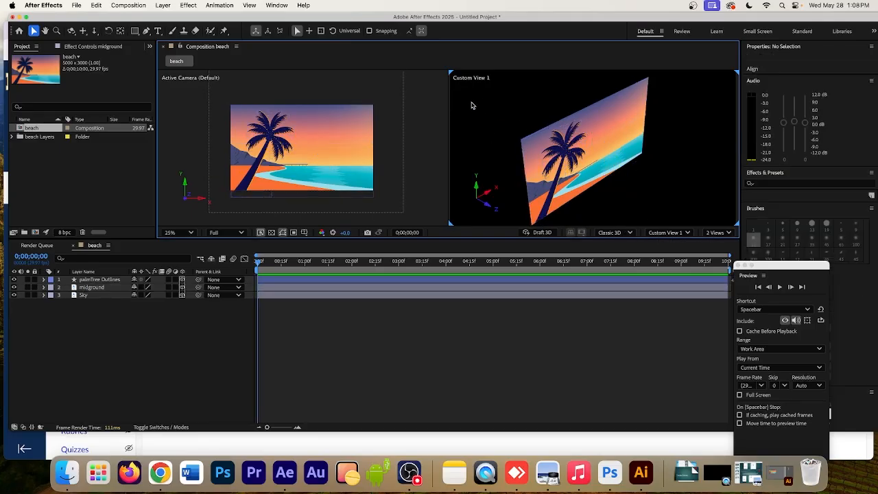
{"action": "left_click", "coordinate": [398, 121]}
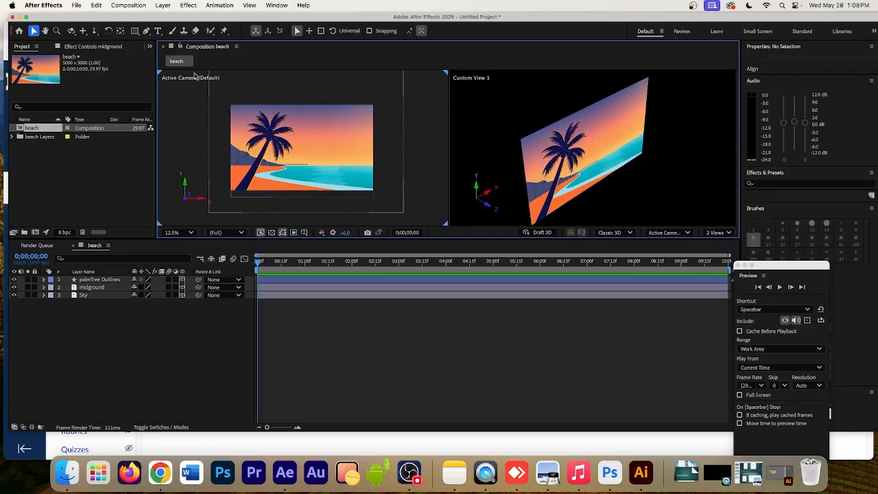
{"action": "left_click", "coordinate": [498, 99]}
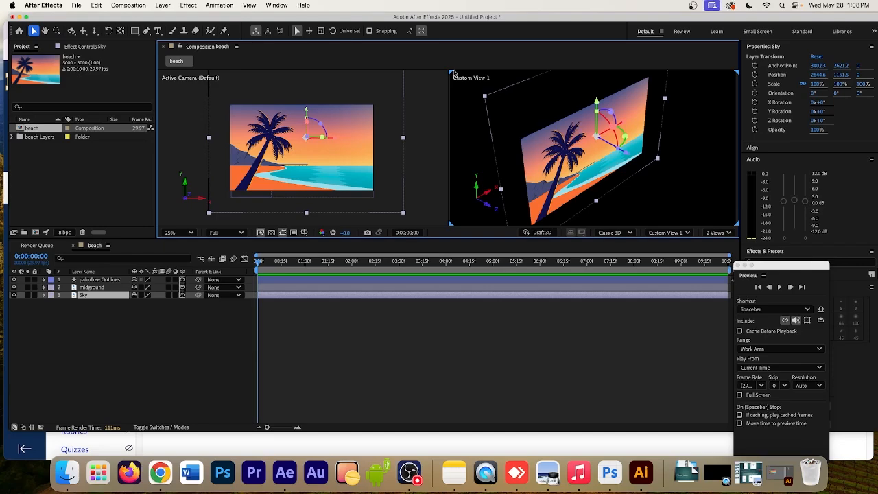
{"action": "left_click", "coordinate": [421, 89]}
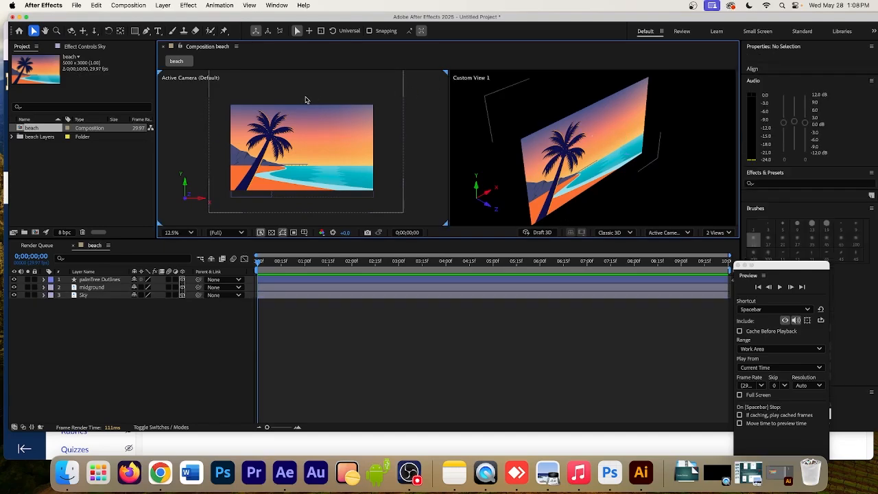
{"action": "left_click", "coordinate": [482, 97]}
Look at the layers from the Top, Front and Custom View 2 angles in the second view, ending on Custom View 1.
{"action": "left_click", "coordinate": [669, 232]}
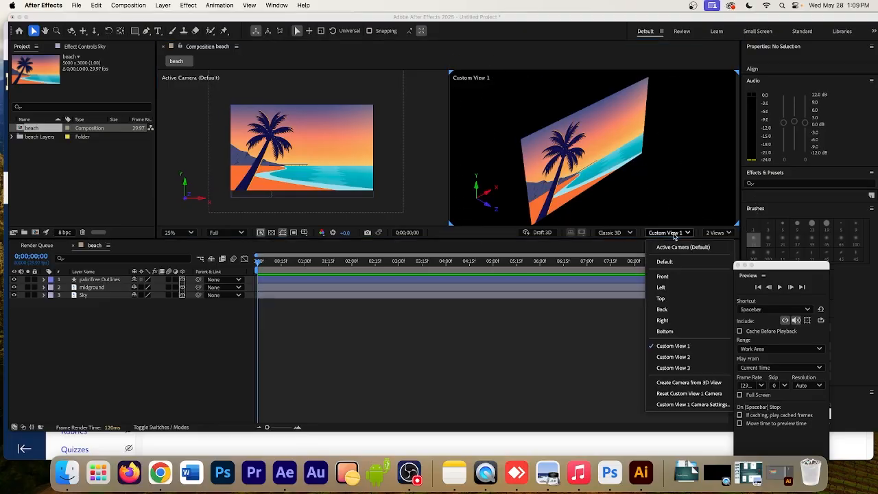
{"action": "left_click", "coordinate": [660, 298]}
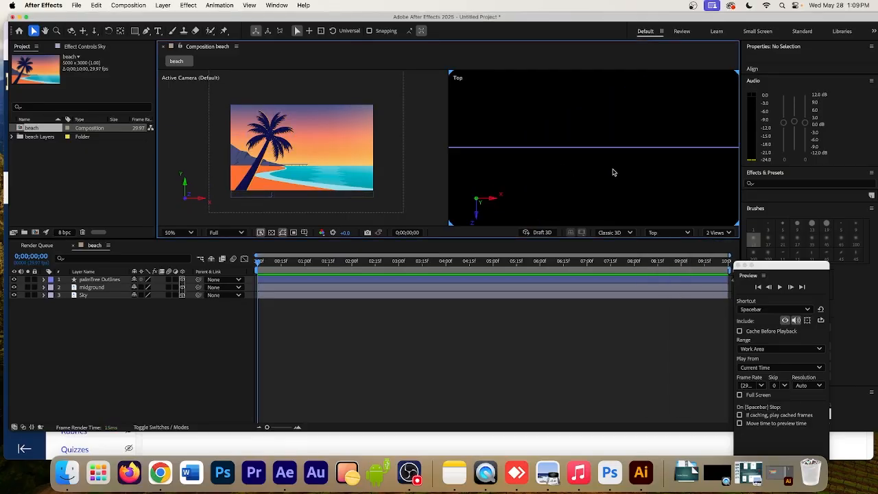
{"action": "key", "text": "comma"}
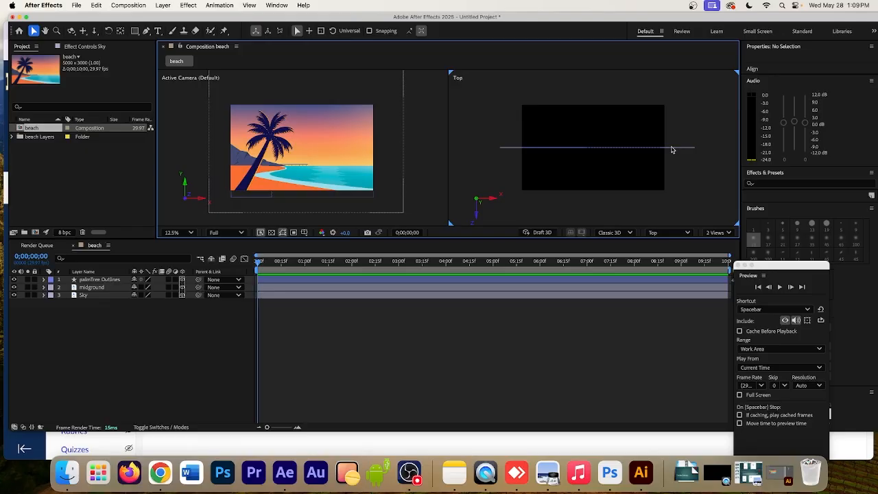
{"action": "left_click", "coordinate": [672, 233]}
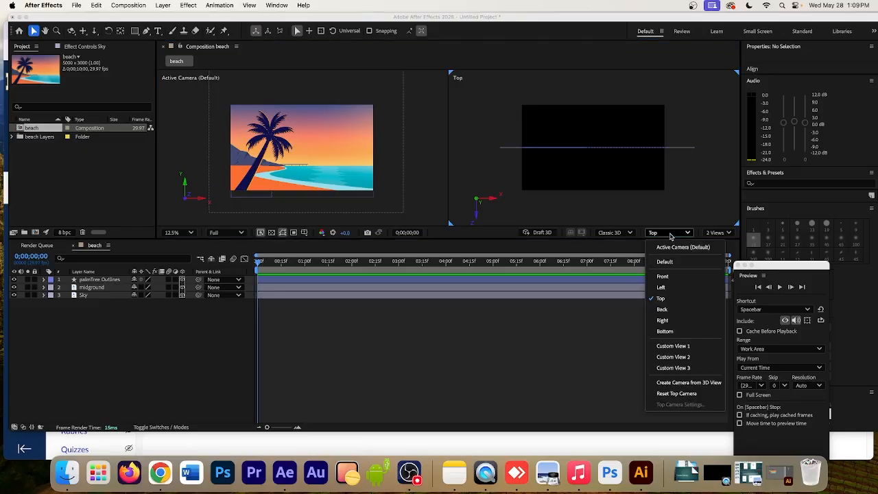
{"action": "left_click", "coordinate": [663, 276]}
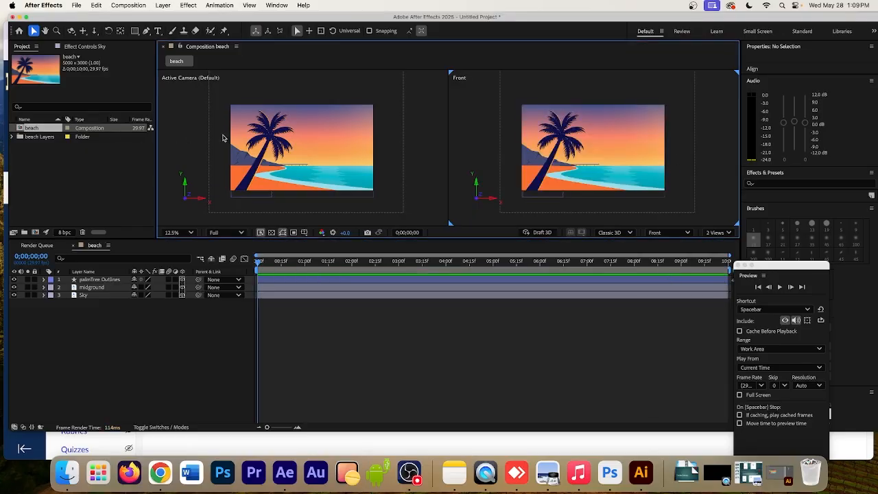
{"action": "left_click", "coordinate": [670, 234]}
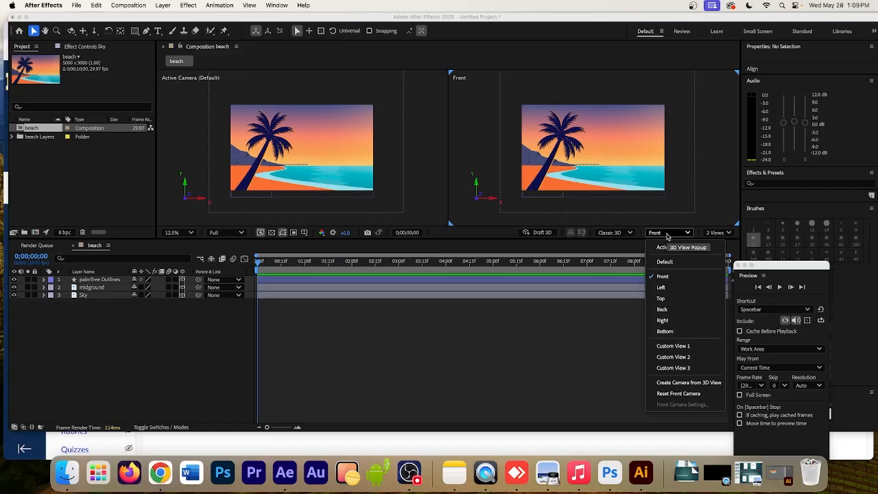
{"action": "left_click", "coordinate": [685, 357]}
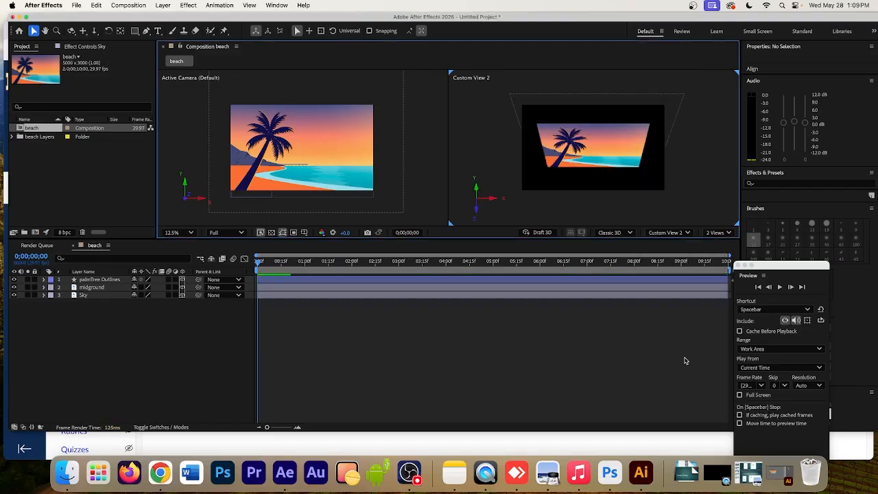
{"action": "left_click", "coordinate": [678, 233]}
{"action": "left_click", "coordinate": [688, 346]}
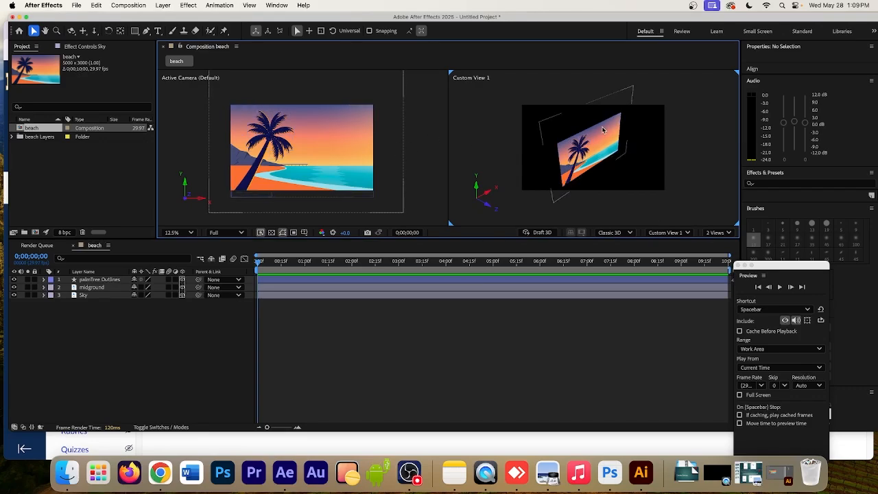
Push the Sky layer back in depth to a Z position of about 5052.5 and the midground layer to about 1518.4.
{"action": "left_click", "coordinate": [86, 295]}
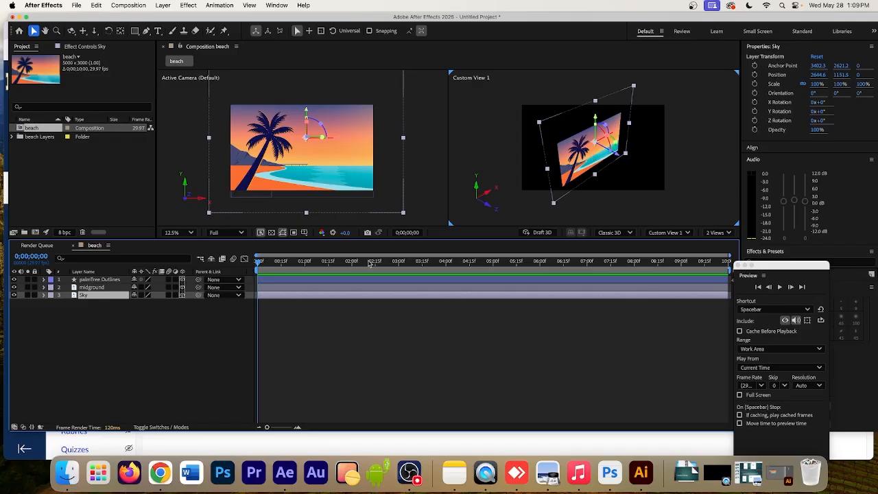
{"action": "left_click", "coordinate": [43, 295]}
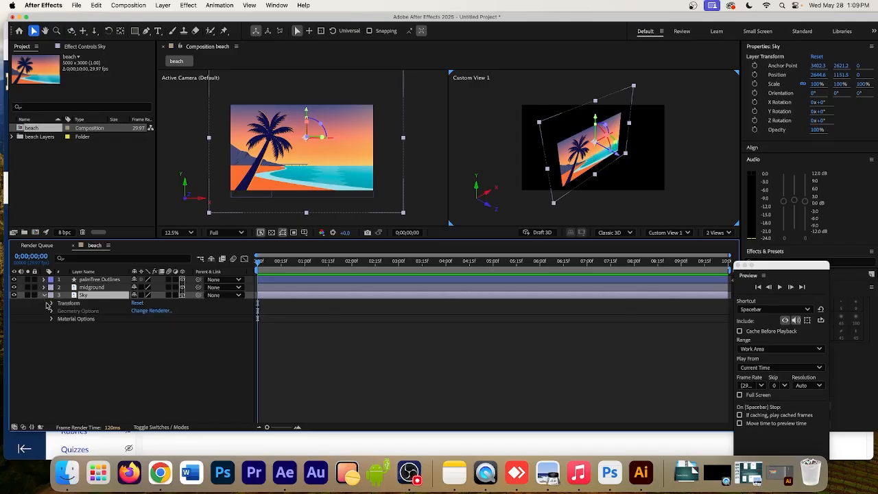
{"action": "left_click", "coordinate": [51, 304]}
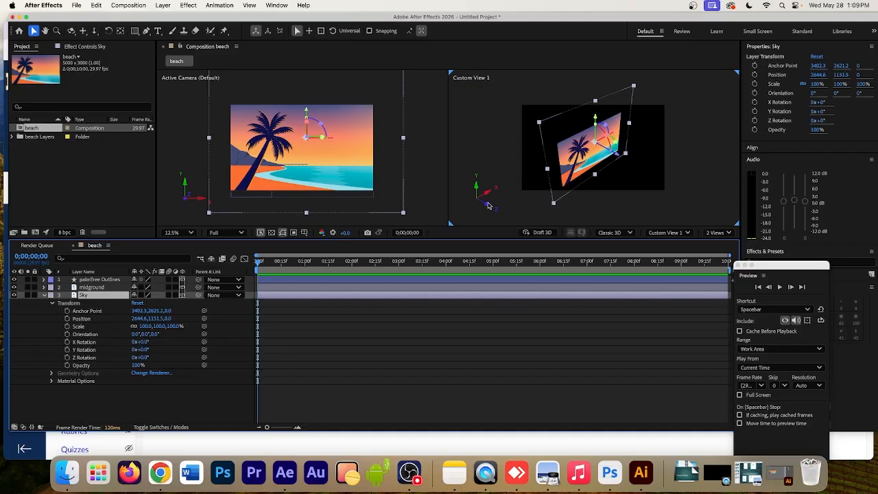
{"action": "left_click", "coordinate": [82, 319]}
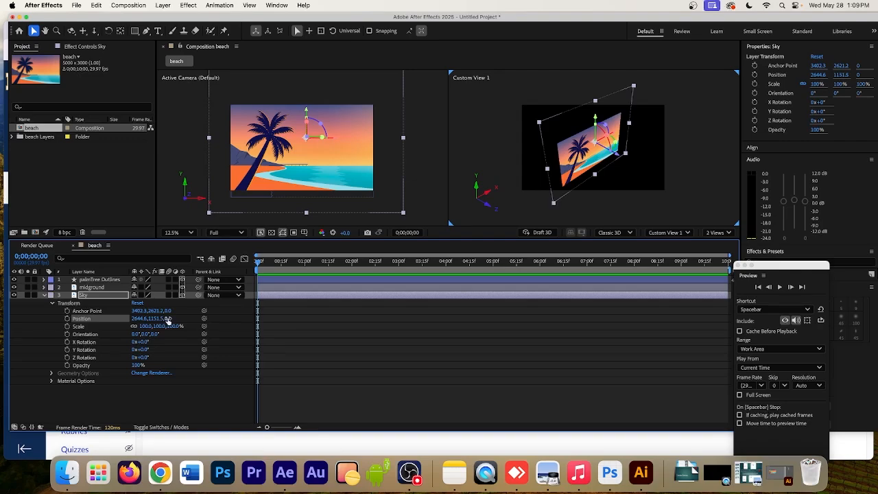
{"action": "left_click_drag", "start_coordinate": [167, 320], "coordinate": [470, 319]}
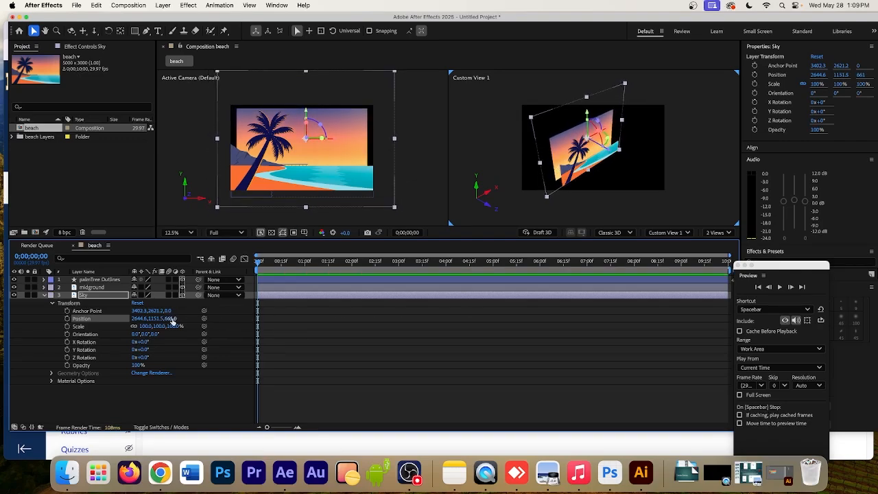
{"action": "left_click_drag", "start_coordinate": [171, 319], "coordinate": [610, 131]}
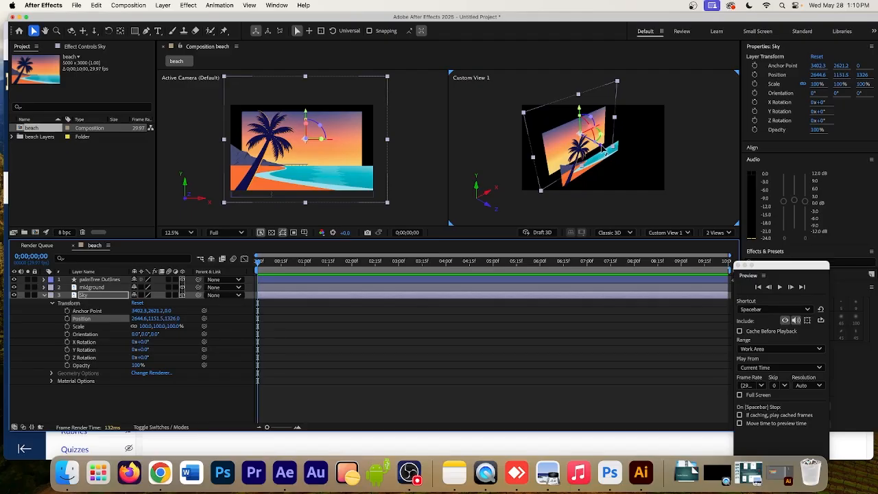
{"action": "left_click_drag", "start_coordinate": [605, 151], "coordinate": [517, 147]}
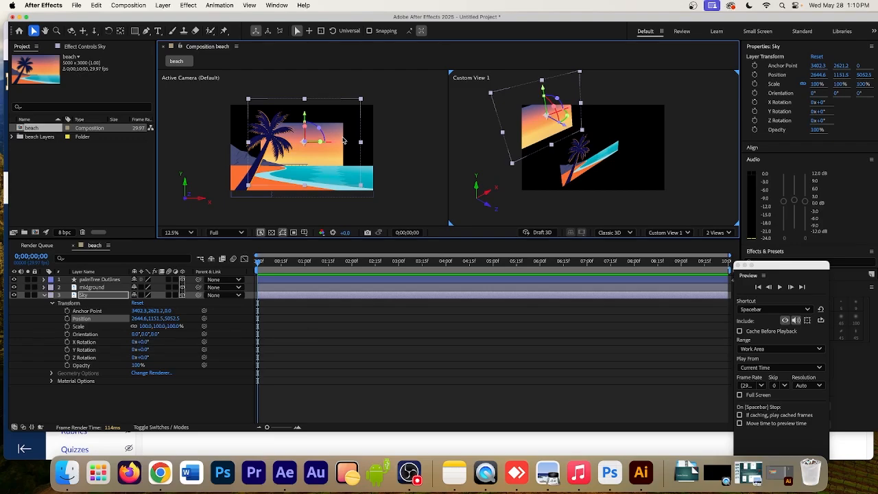
{"action": "left_click", "coordinate": [96, 288]}
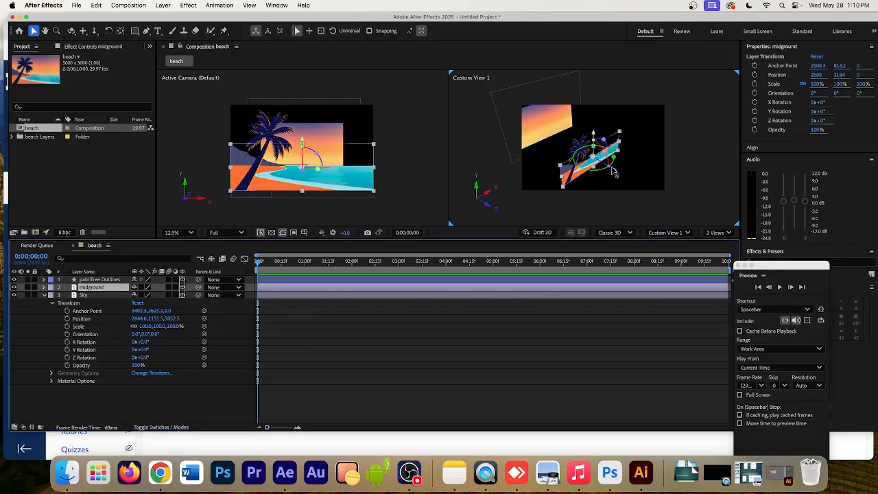
{"action": "left_click_drag", "start_coordinate": [616, 174], "coordinate": [593, 170]}
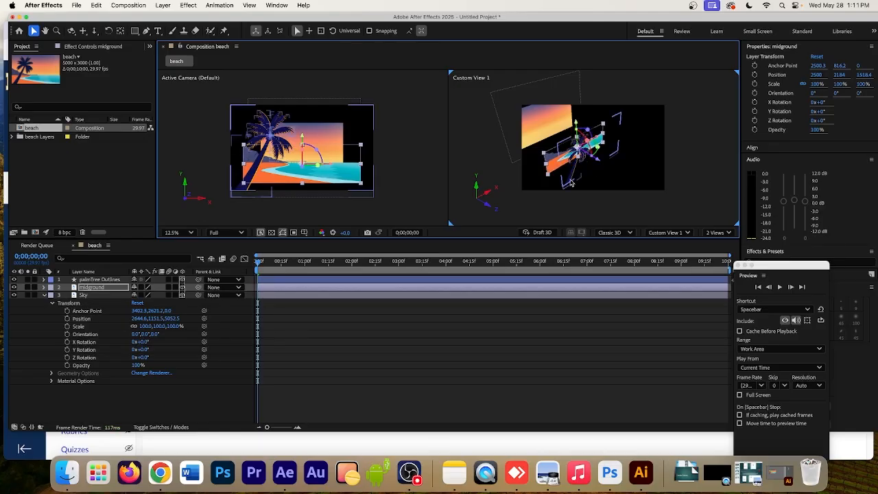
Scale the Sky layer up to 217% and the midground layer up to 150% so they fill the camera frame.
{"action": "left_click", "coordinate": [95, 296]}
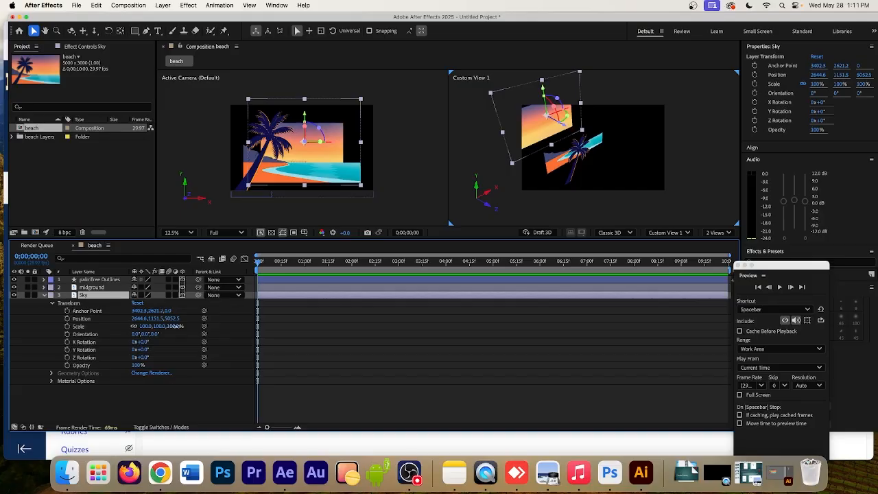
{"action": "left_click_drag", "start_coordinate": [175, 327], "coordinate": [227, 326]}
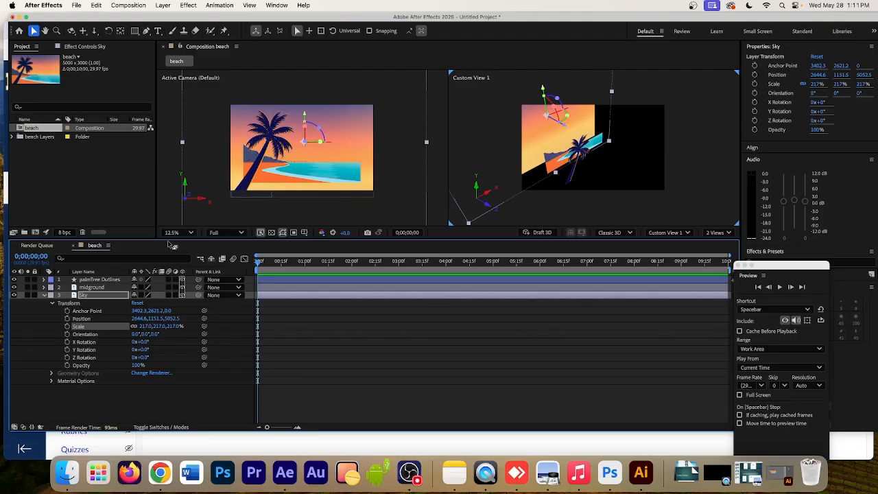
{"action": "left_click", "coordinate": [108, 288]}
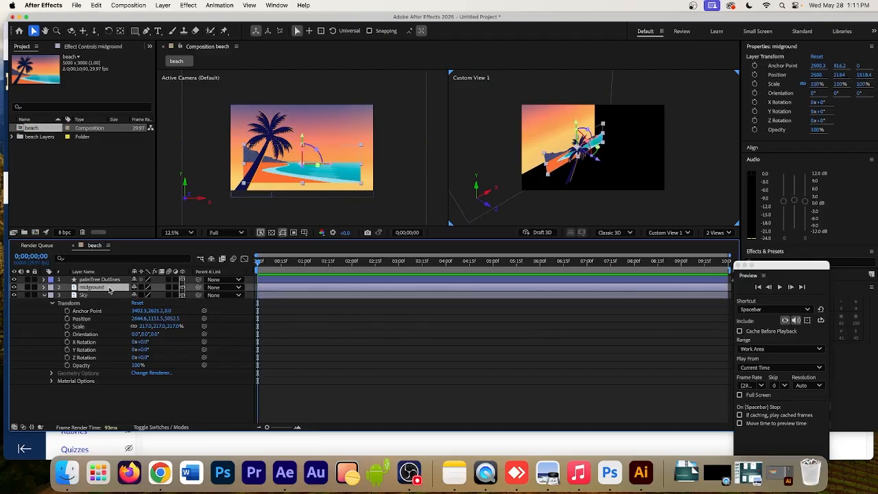
{"action": "left_click", "coordinate": [44, 287]}
{"action": "left_click", "coordinate": [52, 295]}
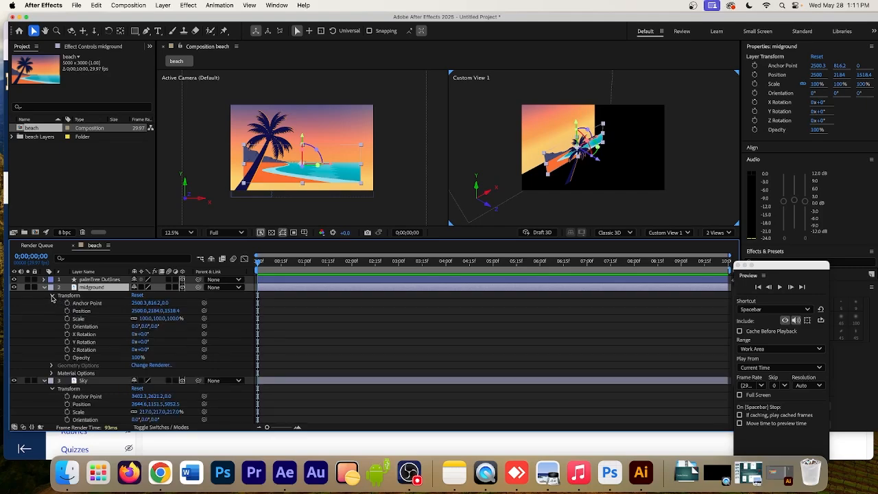
{"action": "left_click_drag", "start_coordinate": [177, 320], "coordinate": [211, 319]}
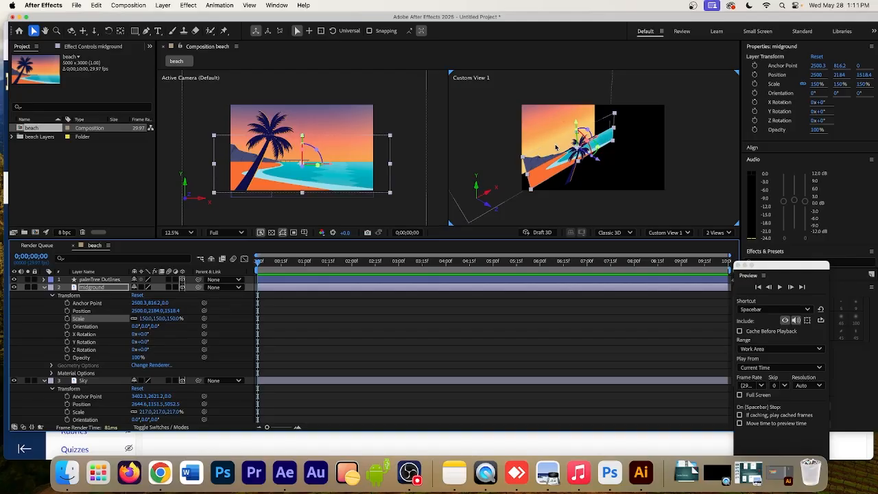
Bring the palmTree Outlines layer forward toward the camera, to a Z position of about -1433.1.
{"action": "scroll", "coordinate": [557, 146], "scroll_direction": "up", "scroll_amount": 2}
{"action": "scroll", "coordinate": [565, 144], "scroll_direction": "down", "scroll_amount": 3}
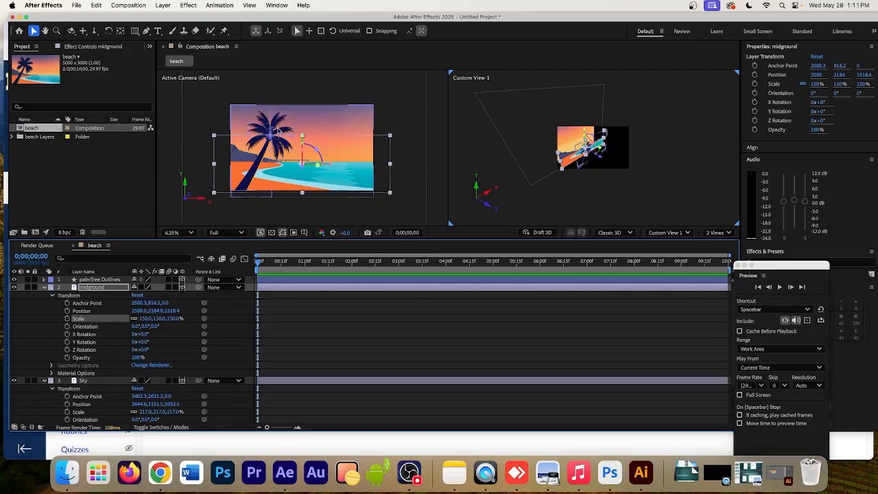
{"action": "left_click", "coordinate": [597, 161]}
{"action": "left_click_drag", "start_coordinate": [604, 171], "coordinate": [601, 189]}
Duplicate the palmTree Outlines layer and move the copy to the opposite side of the beach, at about X 4325.8.
{"action": "key", "text": "super+d"}
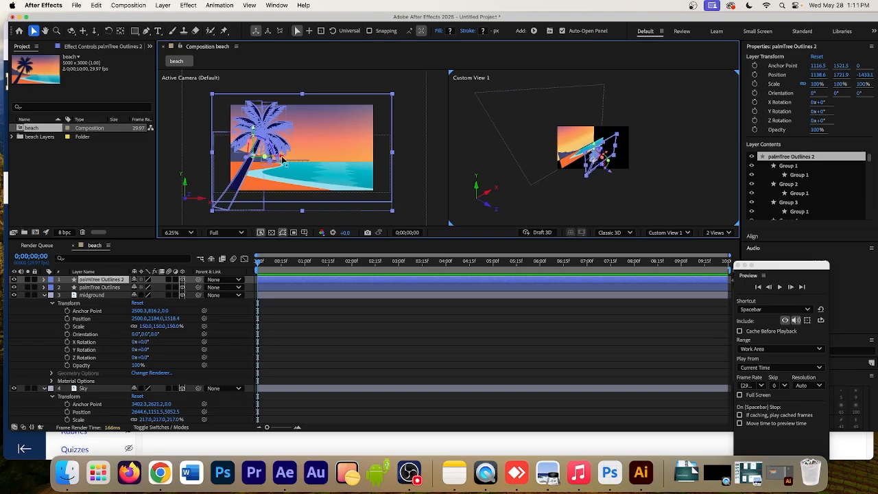
{"action": "left_click_drag", "start_coordinate": [281, 158], "coordinate": [402, 164]}
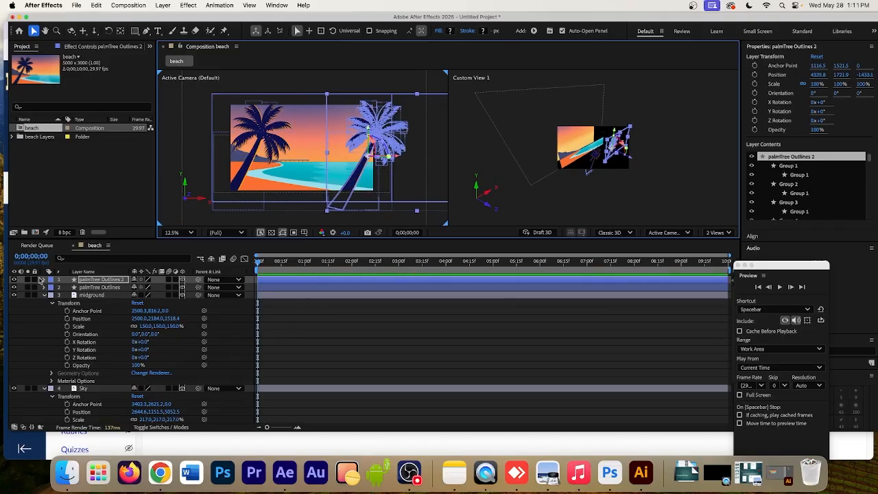
Mirror palmTree Outlines 2 horizontally with an unlinked Scale of -100, 100, 100%, nudge it to about X 4414.7 and deselect it.
{"action": "left_click", "coordinate": [44, 280]}
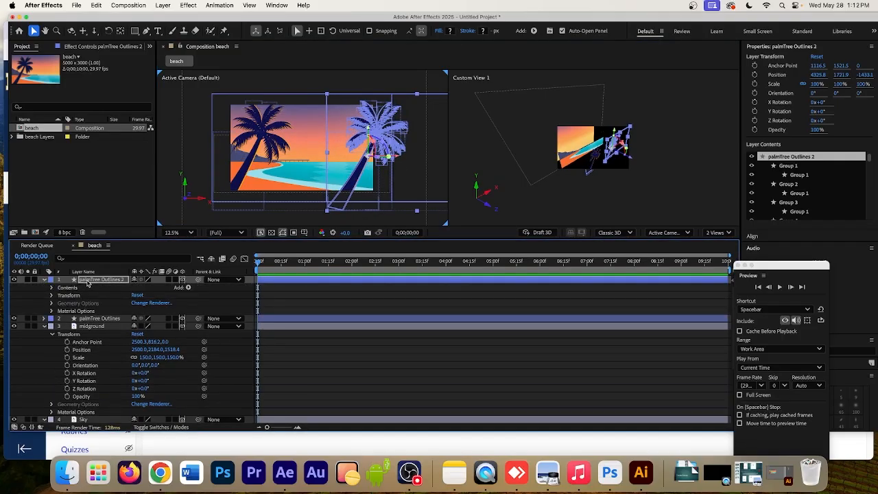
{"action": "left_click", "coordinate": [51, 296]}
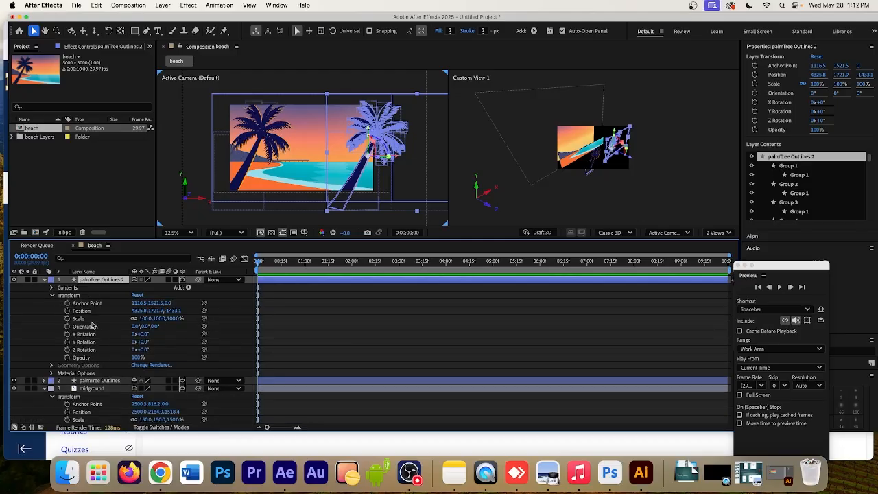
{"action": "left_click", "coordinate": [170, 318]}
{"action": "key", "text": "BackSpace"}
{"action": "type", "text": "-100"}
{"action": "left_click_drag", "start_coordinate": [186, 318], "coordinate": [162, 316]}
{"action": "type", "text": "100"}
{"action": "left_click", "coordinate": [148, 319]}
{"action": "type", "text": "1"}
{"action": "key", "text": "Return"}
{"action": "left_click", "coordinate": [147, 319]}
{"action": "key", "text": "Return"}
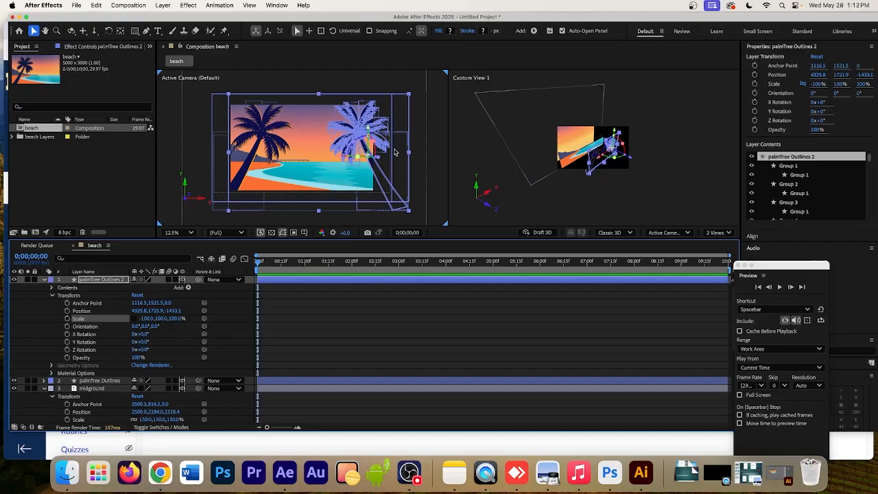
{"action": "left_click_drag", "start_coordinate": [341, 160], "coordinate": [341, 160]}
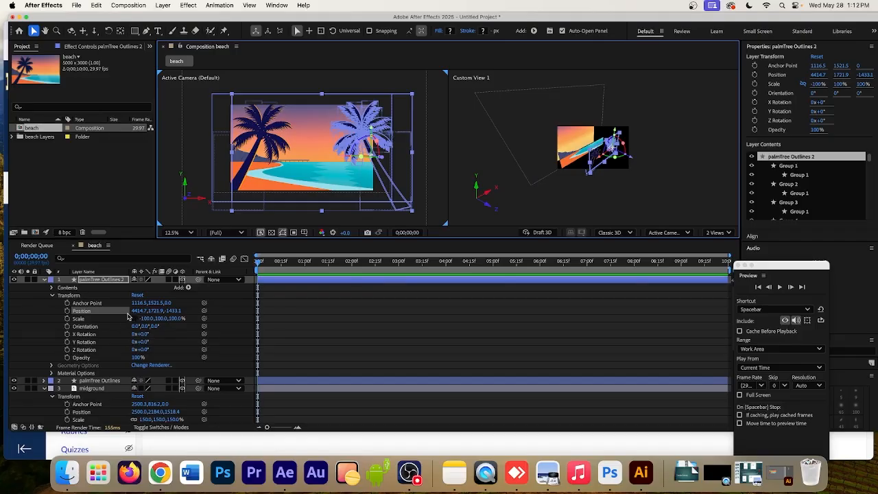
{"action": "key", "text": "F2"}
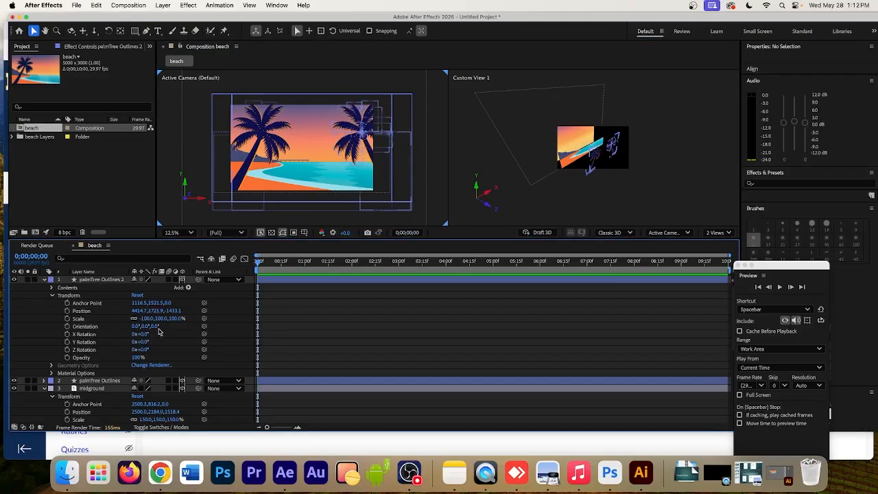
Enlarge palmTree Outlines 2 to a Scale of -132, 132, 132% and raise it to about Y 1531.4.
{"action": "left_click_drag", "start_coordinate": [177, 321], "coordinate": [189, 315]}
{"action": "left_click_drag", "start_coordinate": [370, 128], "coordinate": [371, 120]}
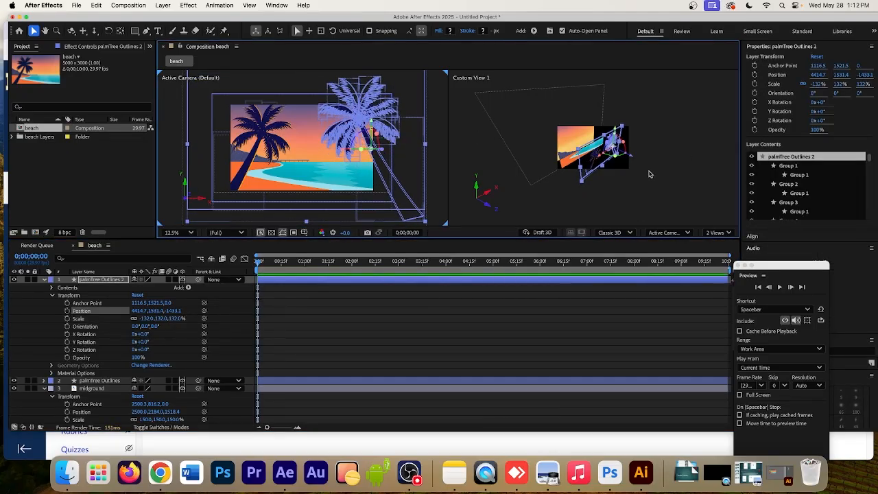
Rotate the palms around their vertical axes, setting Y Orientation to about 347.9° for palmTree Outlines 2 and 10.7° for palmTree Outlines.
{"action": "scroll", "coordinate": [648, 173], "scroll_direction": "down", "scroll_amount": 3}
{"action": "scroll", "coordinate": [648, 173], "scroll_direction": "up", "scroll_amount": 3}
{"action": "scroll", "coordinate": [647, 172], "scroll_direction": "down", "scroll_amount": 5}
{"action": "scroll", "coordinate": [647, 172], "scroll_direction": "up", "scroll_amount": 10}
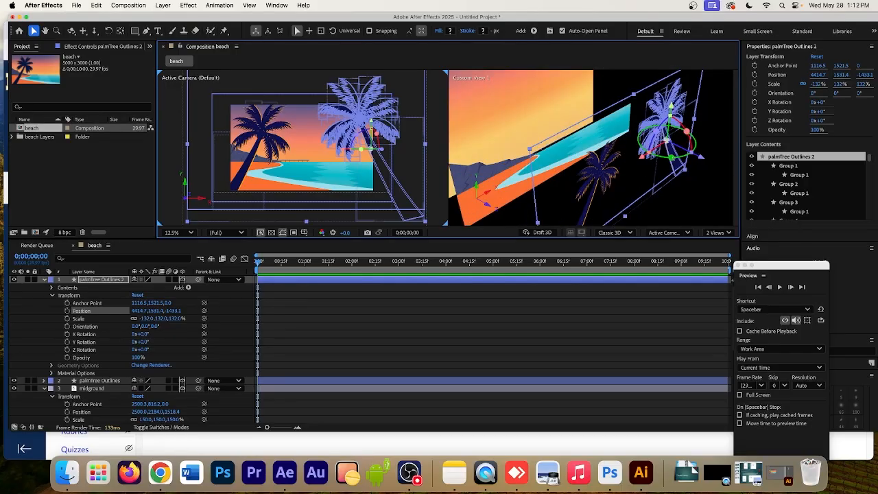
{"action": "left_click_drag", "start_coordinate": [685, 141], "coordinate": [676, 151]}
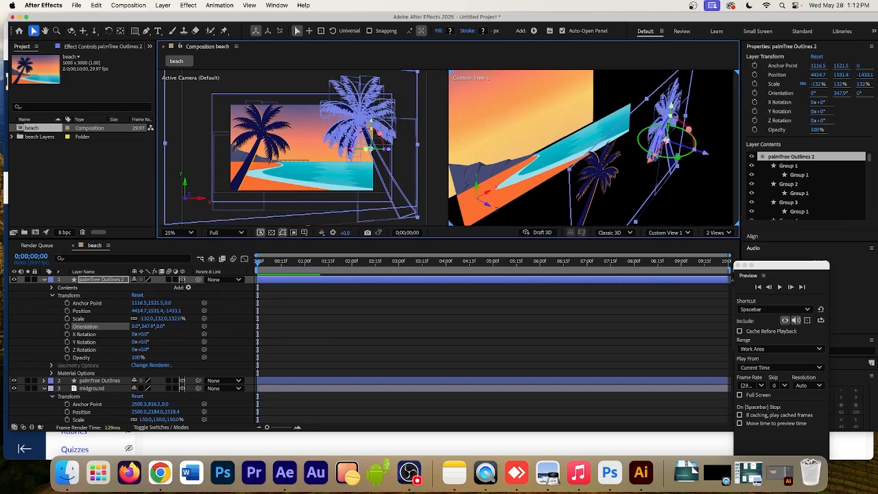
{"action": "left_click", "coordinate": [113, 381]}
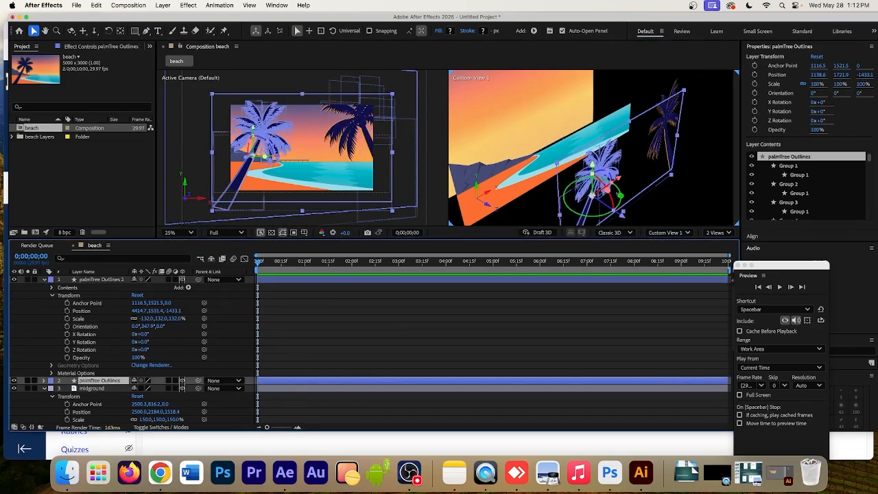
{"action": "left_click_drag", "start_coordinate": [619, 196], "coordinate": [602, 198]}
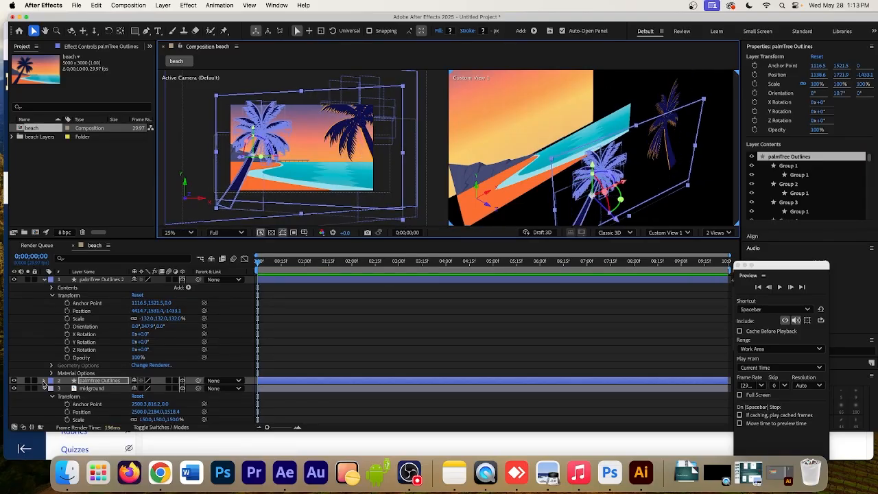
Collapse the expanded layer properties and lock the Sky, midground and both palmTree Outlines layers.
{"action": "left_click", "coordinate": [44, 388]}
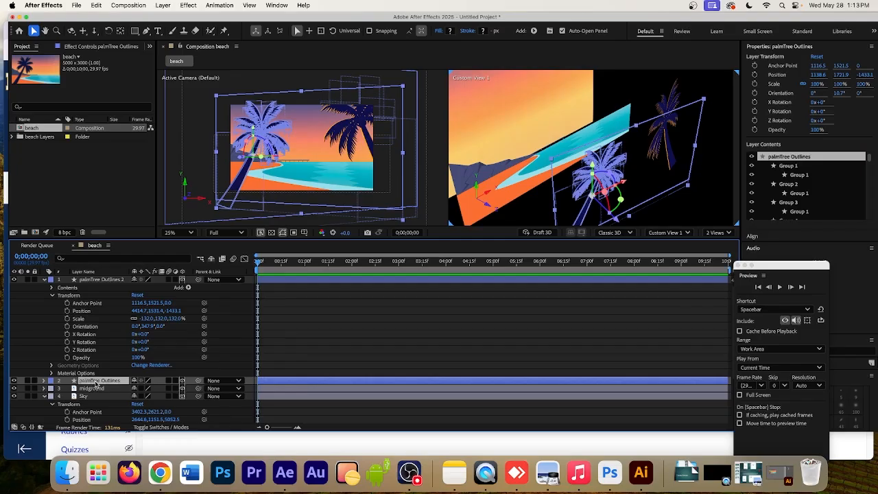
{"action": "left_click", "coordinate": [45, 280]}
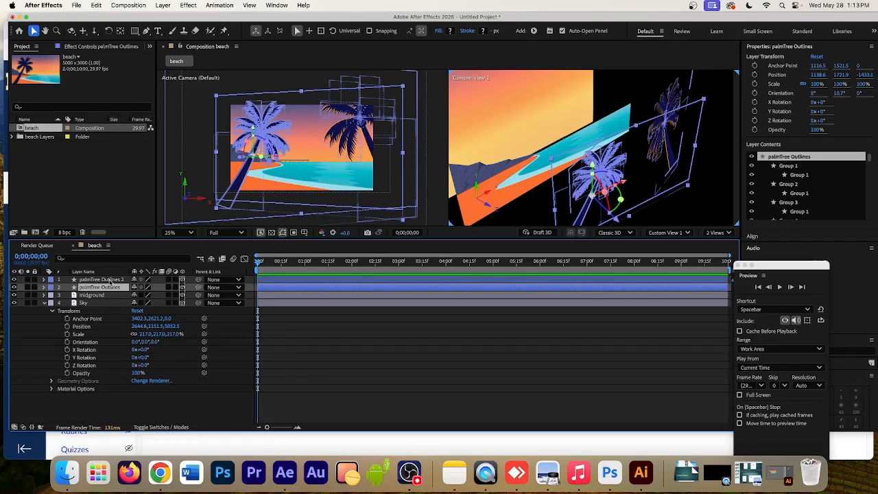
{"action": "left_click", "coordinate": [109, 280]}
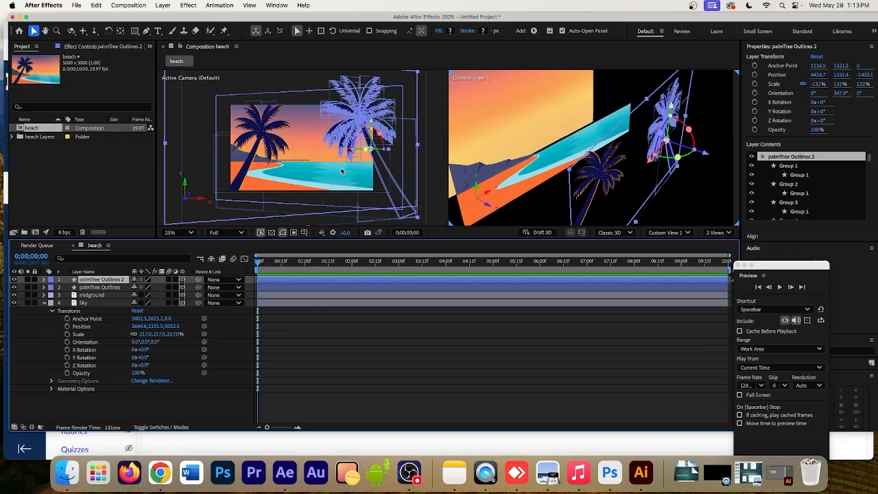
{"action": "left_click", "coordinate": [44, 302]}
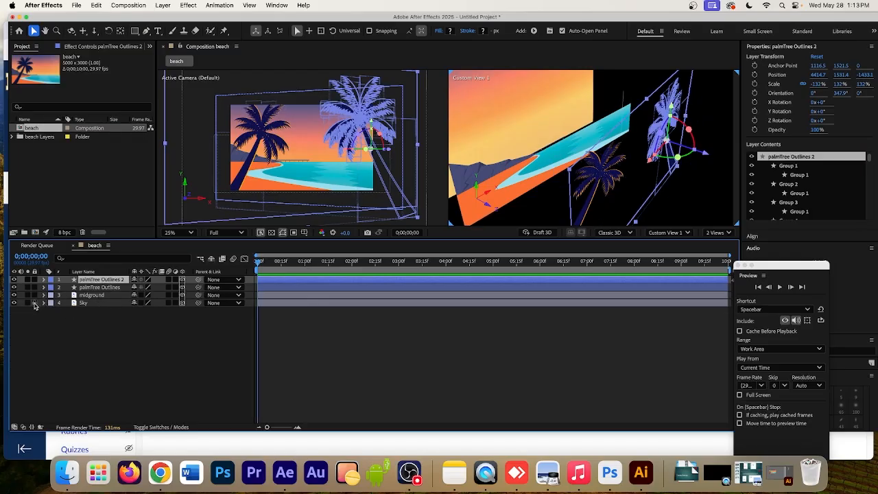
{"action": "left_click", "coordinate": [35, 295]}
{"action": "left_click", "coordinate": [34, 287]}
{"action": "left_click", "coordinate": [34, 280]}
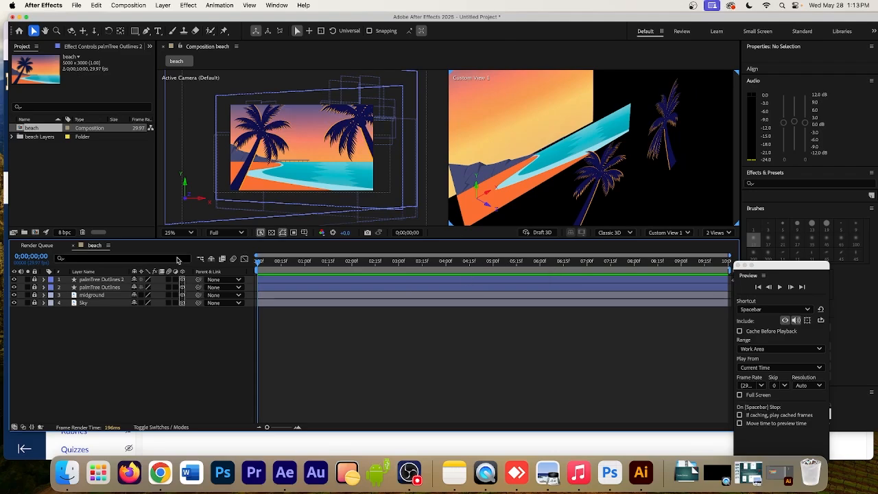
Add an empty shape layer to the beach composition.
{"action": "right_click", "coordinate": [124, 342]}
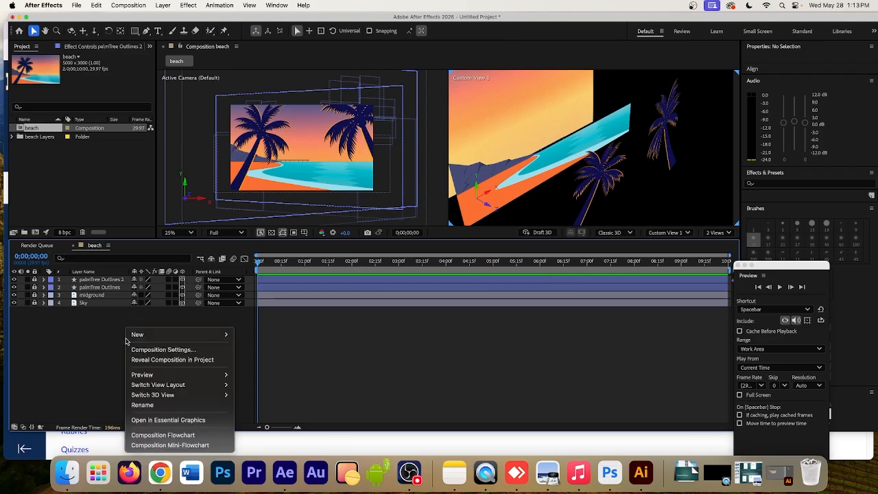
{"action": "mouse_move", "coordinate": [206, 335]}
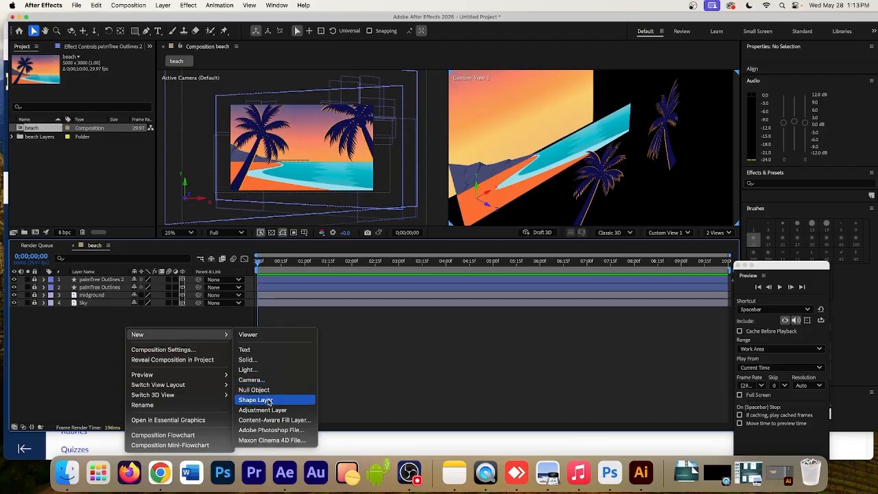
{"action": "left_click", "coordinate": [265, 399]}
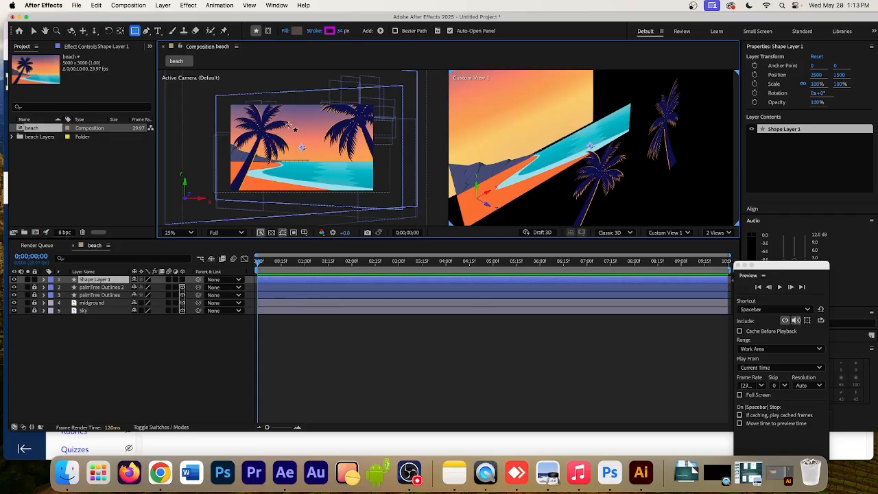
Draw a sun circle about 1414.4 px wide with the Ellipse Tool between the palms and shift it slightly to about 200.8, 128.
{"action": "left_click_drag", "start_coordinate": [289, 126], "coordinate": [330, 174]}
{"action": "key", "text": "super+z"}
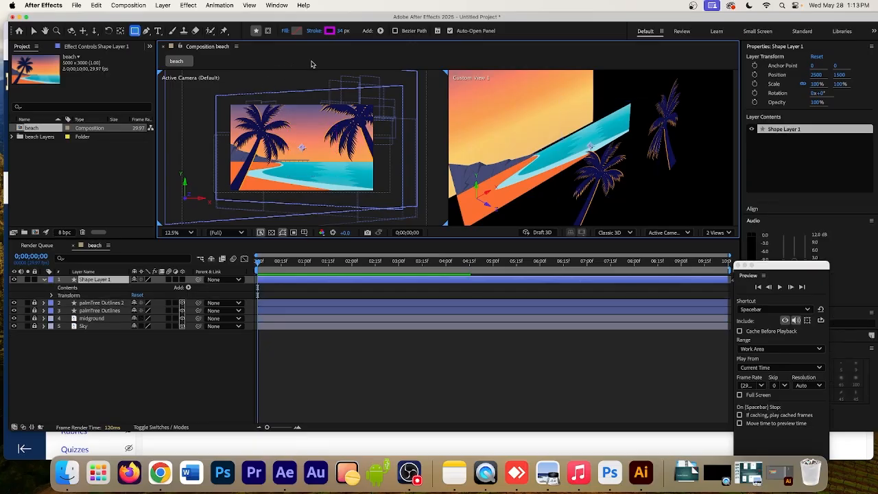
{"action": "left_click", "coordinate": [136, 32]}
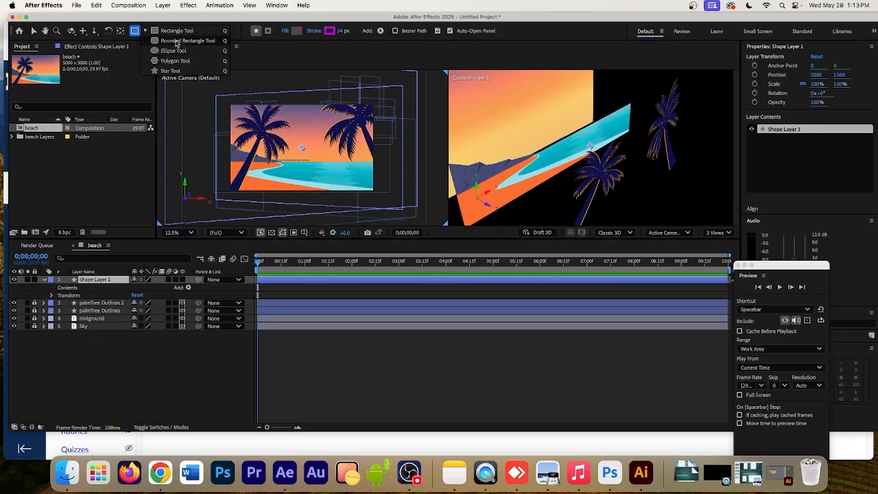
{"action": "left_click", "coordinate": [173, 50]}
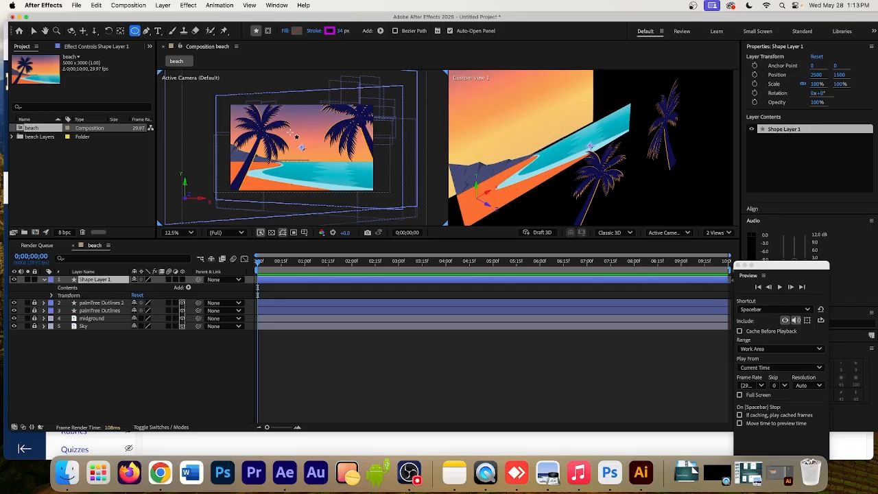
{"action": "left_click_drag", "start_coordinate": [300, 146], "coordinate": [316, 173]}
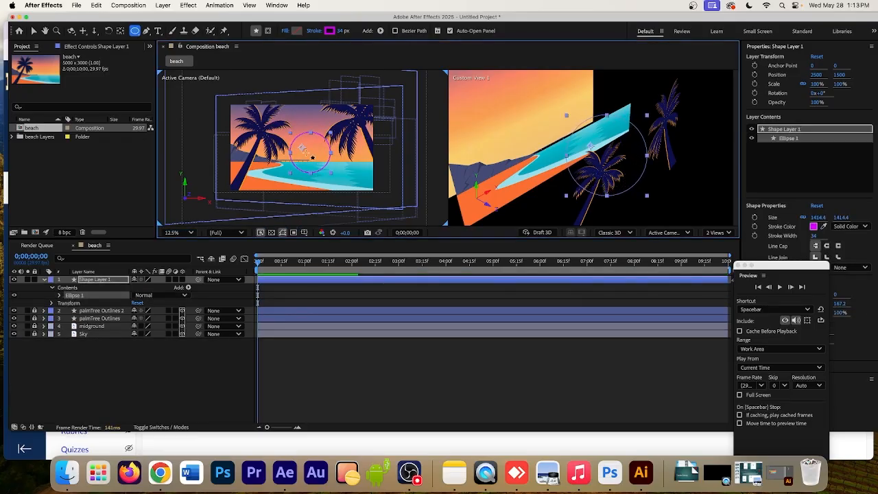
{"action": "left_click", "coordinate": [33, 31]}
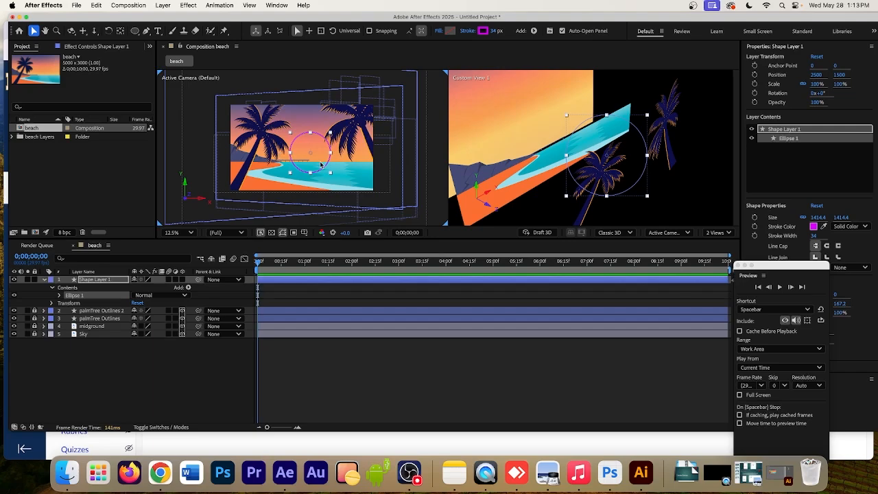
{"action": "left_click_drag", "start_coordinate": [329, 170], "coordinate": [323, 167]}
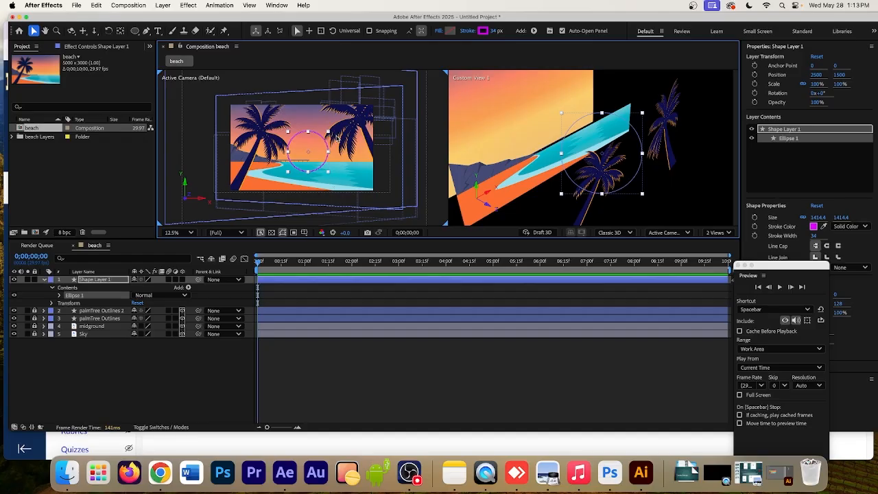
Remove the circle's stroke and give it a solid colour fill.
{"action": "left_click", "coordinate": [468, 35]}
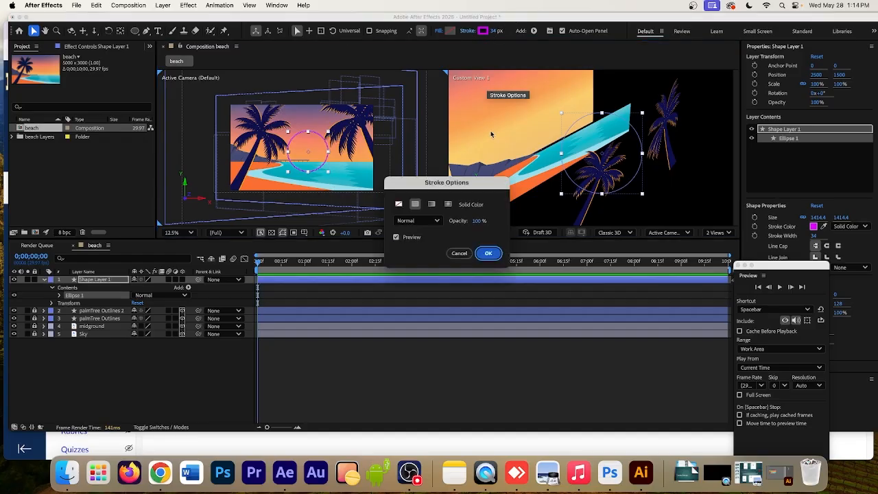
{"action": "left_click", "coordinate": [398, 204]}
{"action": "left_click", "coordinate": [485, 253]}
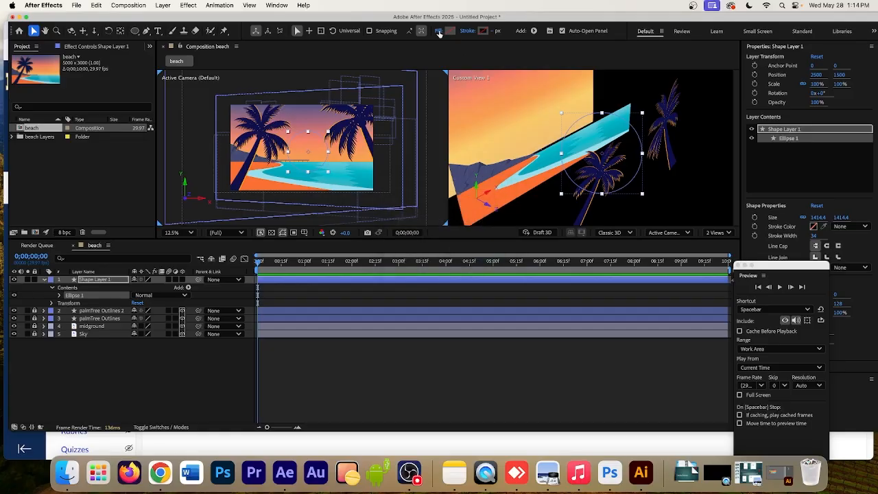
{"action": "left_click", "coordinate": [438, 32]}
{"action": "left_click", "coordinate": [414, 203]}
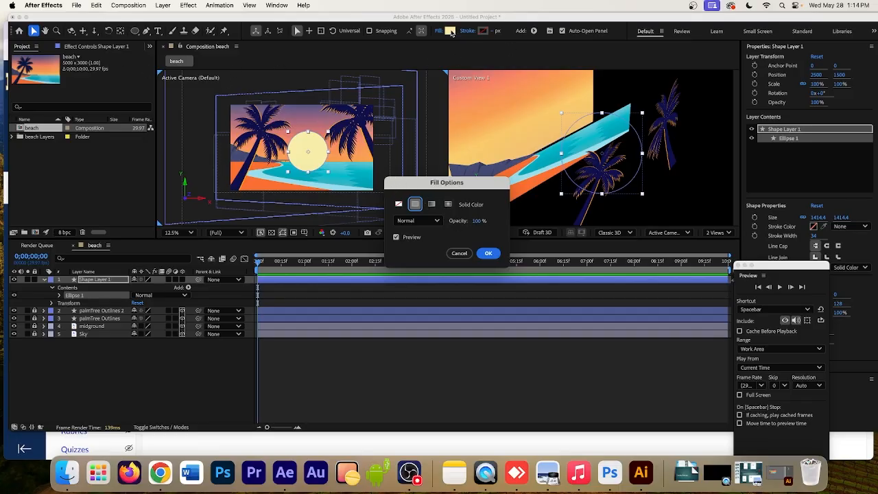
{"action": "left_click", "coordinate": [488, 254]}
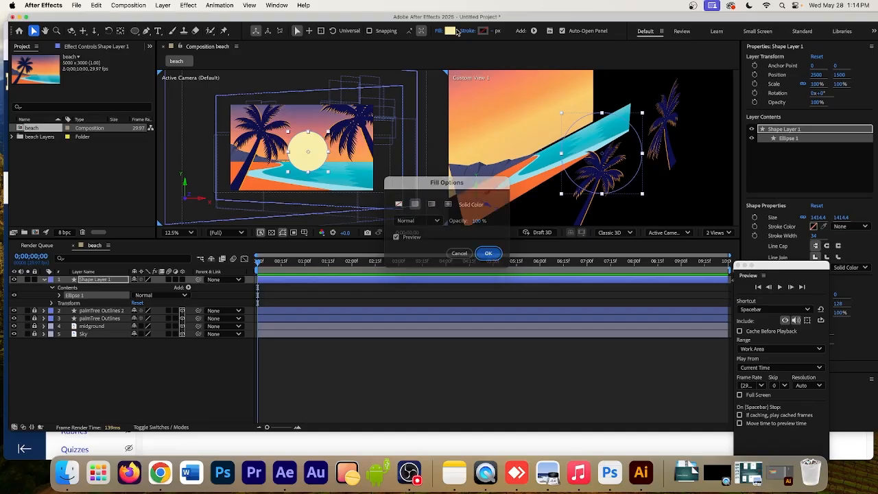
Change the circle's fill colour to the warm yellow FFD869.
{"action": "left_click", "coordinate": [450, 31]}
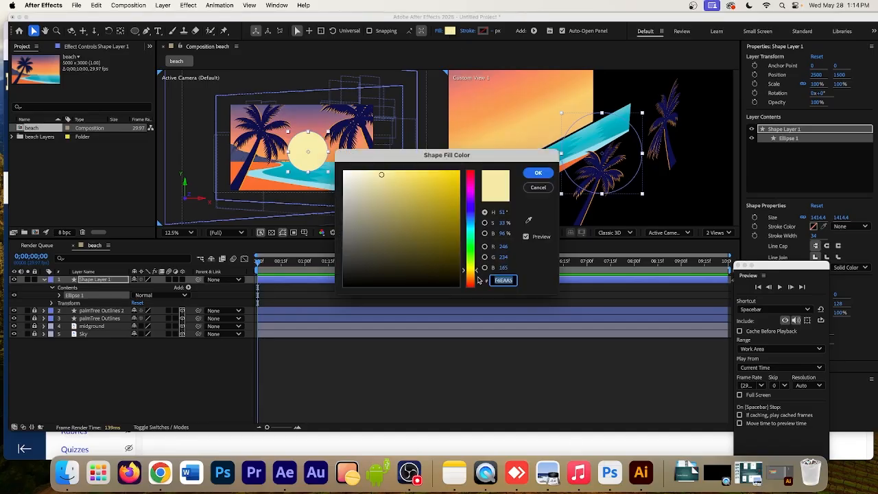
{"action": "left_click_drag", "start_coordinate": [479, 281], "coordinate": [477, 280]}
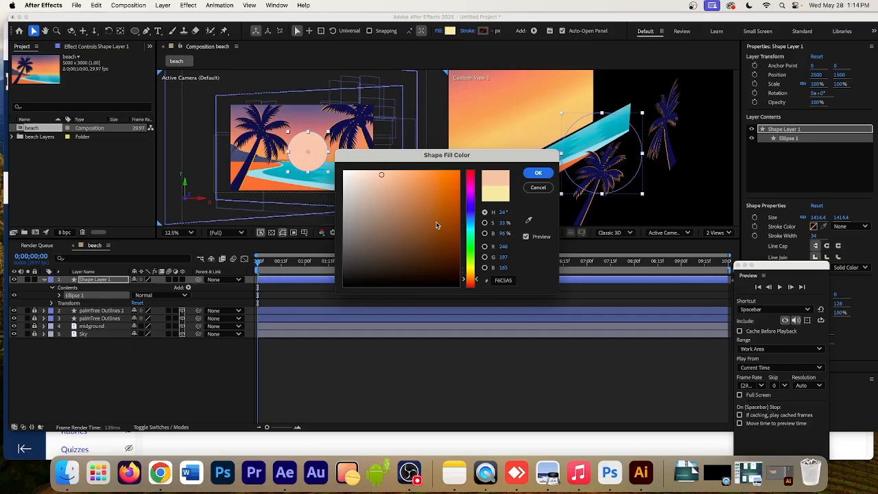
{"action": "left_click", "coordinate": [425, 171]}
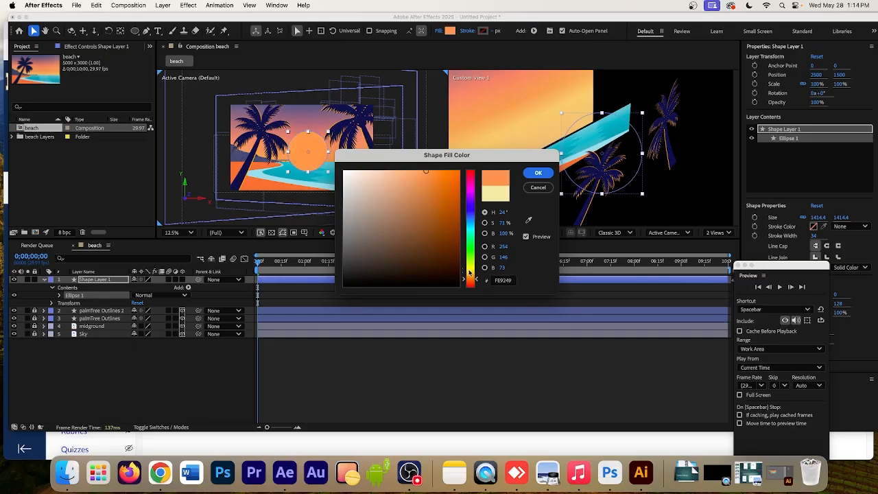
{"action": "left_click", "coordinate": [470, 273]}
{"action": "left_click_drag", "start_coordinate": [429, 180], "coordinate": [412, 166]}
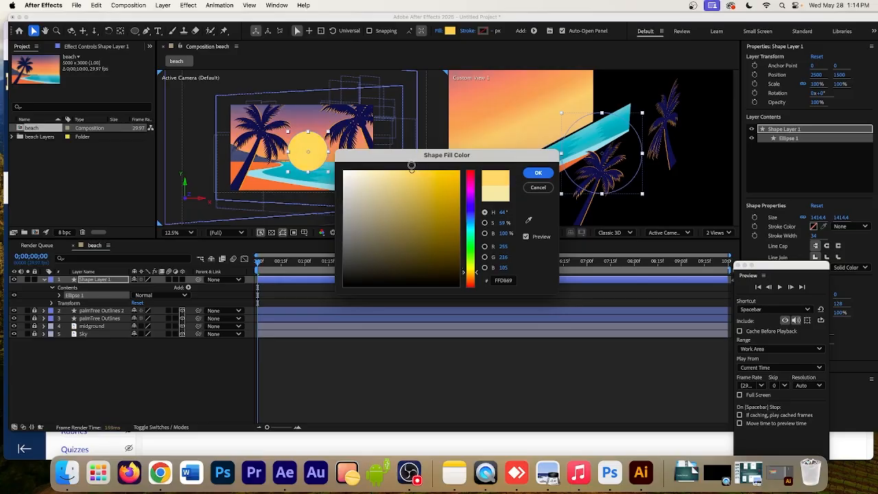
{"action": "left_click", "coordinate": [538, 173]}
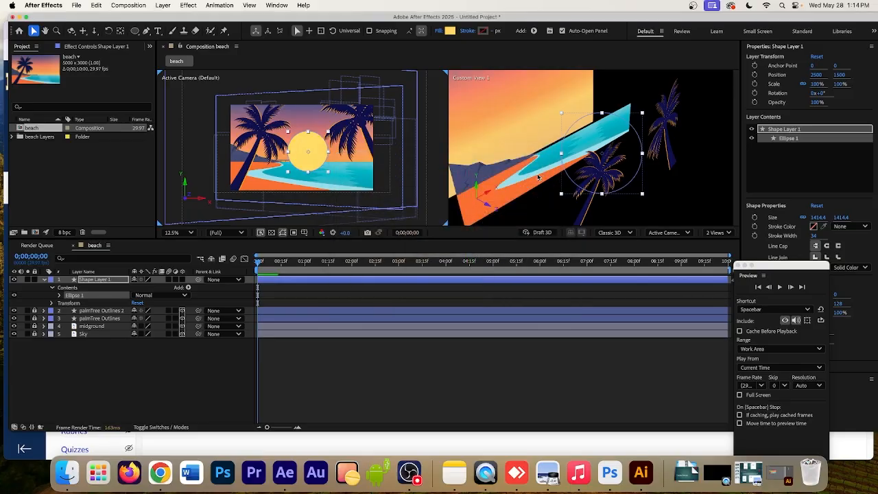
Make Shape Layer 1 a 3D layer and push it back behind the midground to a Z position of about 2329.8.
{"action": "left_click", "coordinate": [105, 283]}
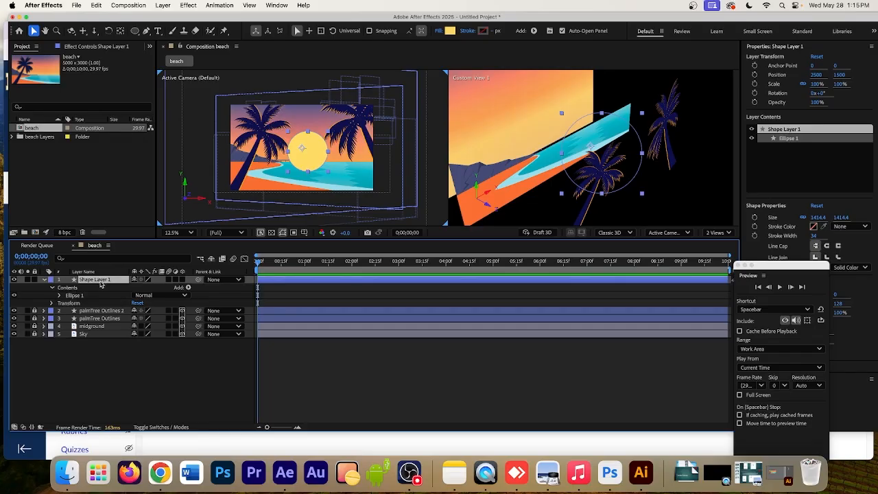
{"action": "left_click", "coordinate": [182, 279]}
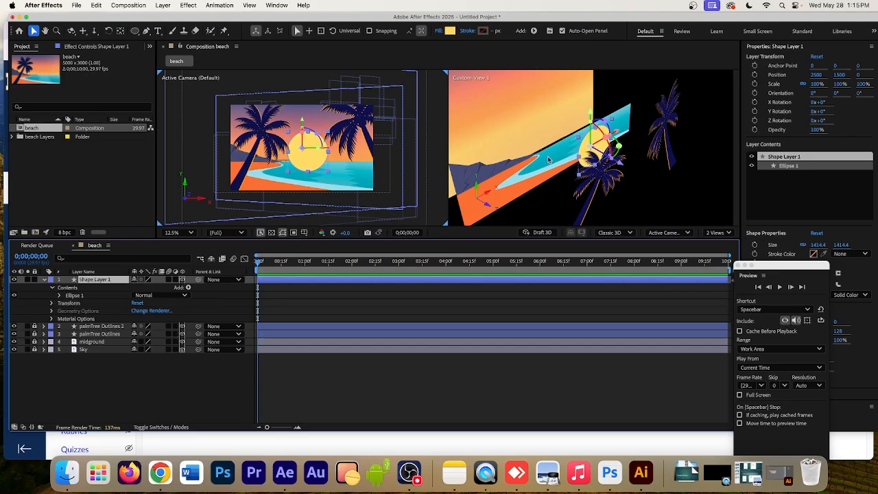
{"action": "left_click_drag", "start_coordinate": [622, 168], "coordinate": [566, 150]}
{"action": "key", "text": "f"}
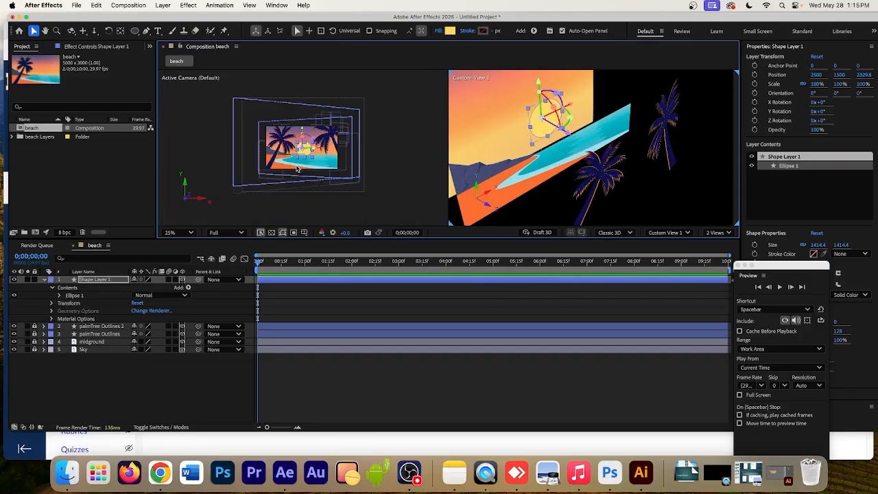
{"action": "left_click", "coordinate": [318, 166]}
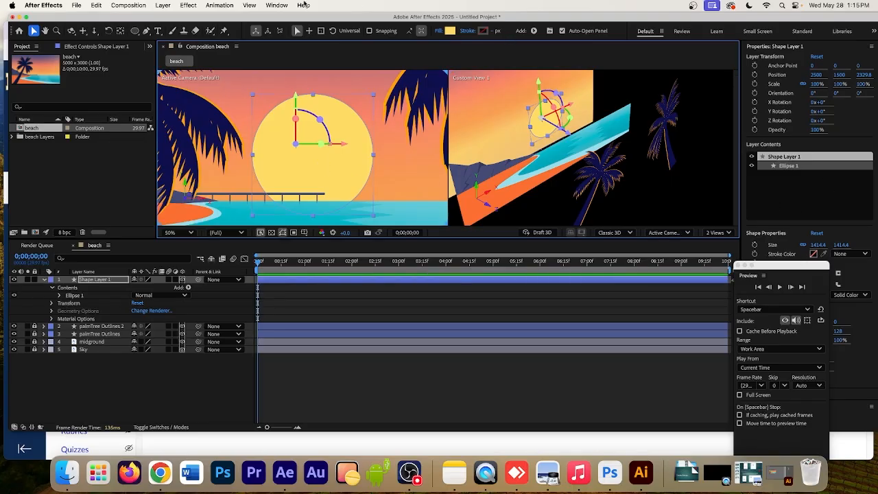
Turn off 3D for Shape Layer 1 and centre it horizontally in the composition with Align.
{"action": "left_click", "coordinate": [282, 5]}
{"action": "left_click", "coordinate": [279, 73]}
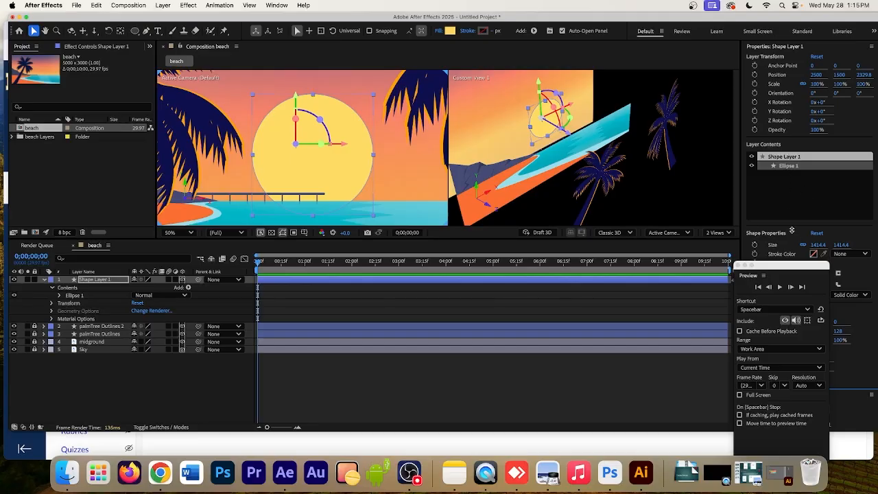
{"action": "left_click_drag", "start_coordinate": [773, 272], "coordinate": [831, 140]}
{"action": "left_click", "coordinate": [765, 425]}
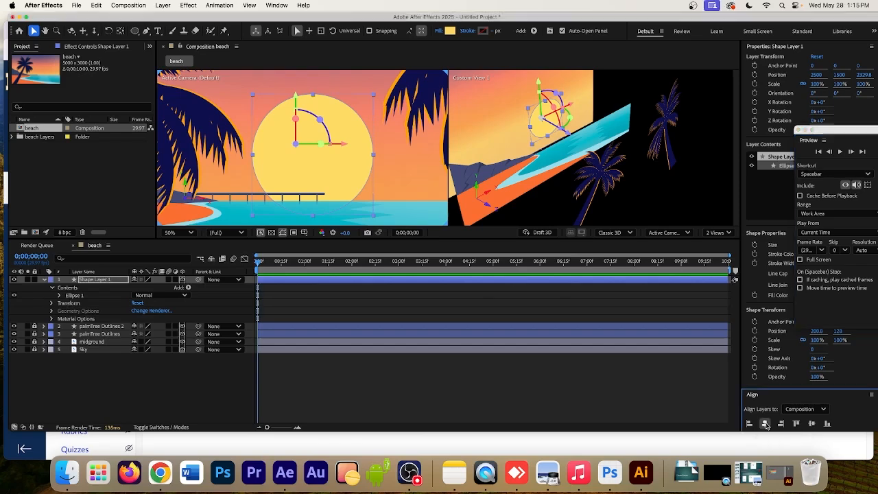
{"action": "left_click", "coordinate": [520, 255]}
{"action": "left_click", "coordinate": [182, 280]}
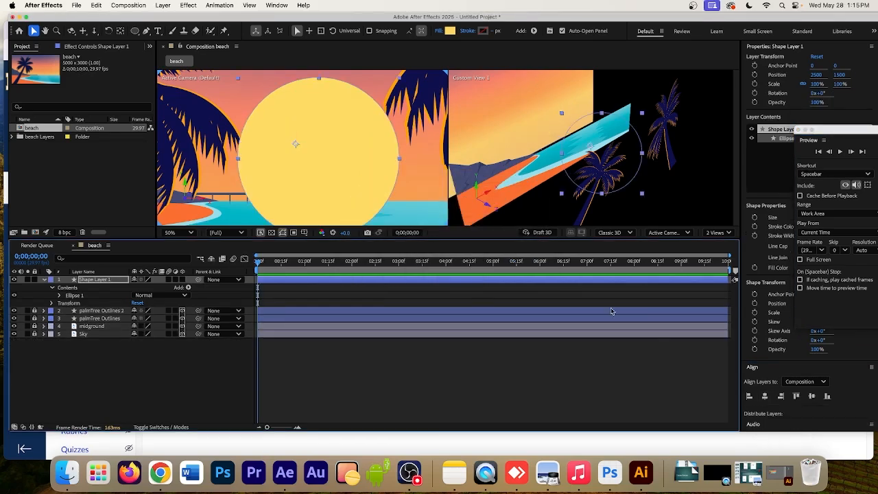
{"action": "left_click", "coordinate": [765, 397]}
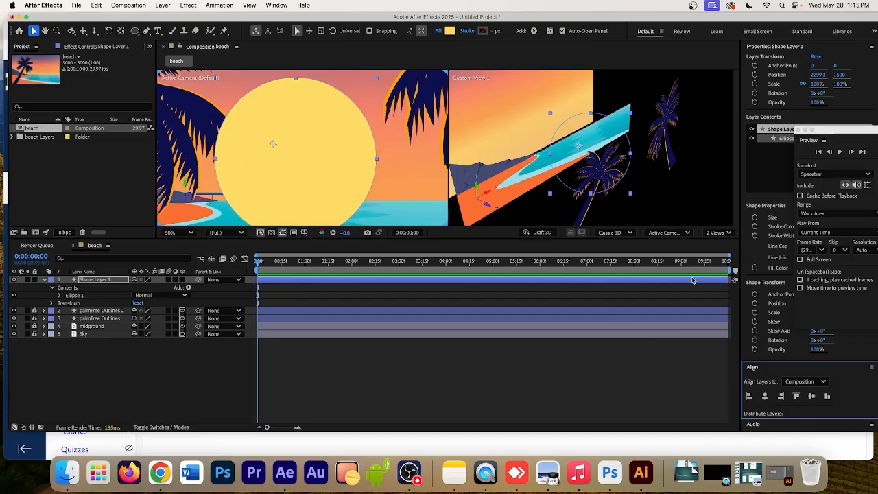
Move Shape Layer 1's anchor point to the circle's centre at about 188, 128 and make the layer 3D again.
{"action": "left_click", "coordinate": [120, 30]}
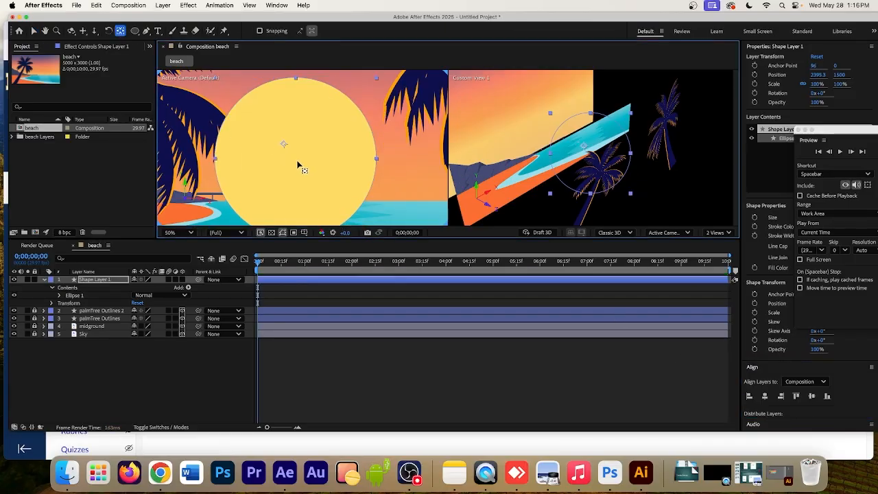
{"action": "left_click_drag", "start_coordinate": [300, 162], "coordinate": [294, 157]}
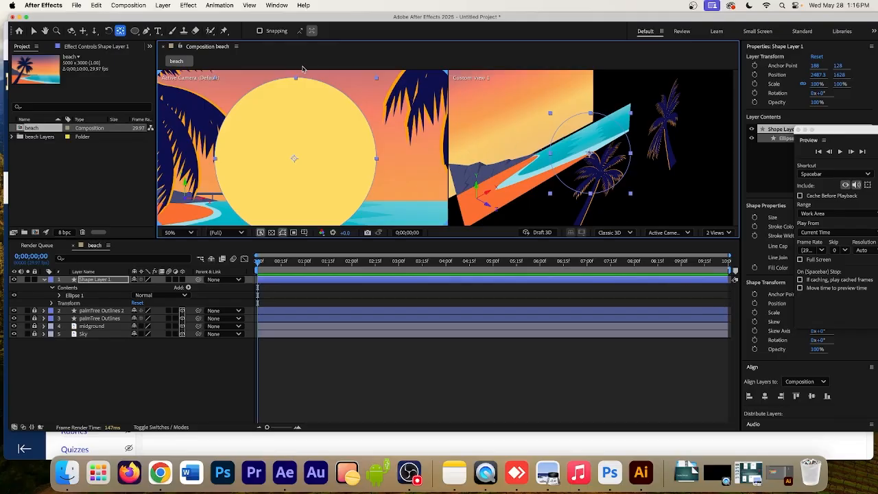
{"action": "left_click", "coordinate": [105, 280]}
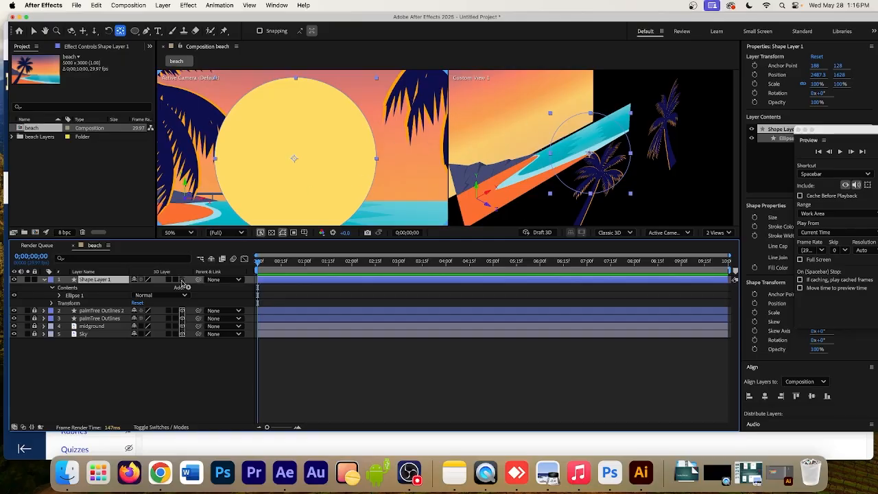
{"action": "left_click", "coordinate": [181, 280]}
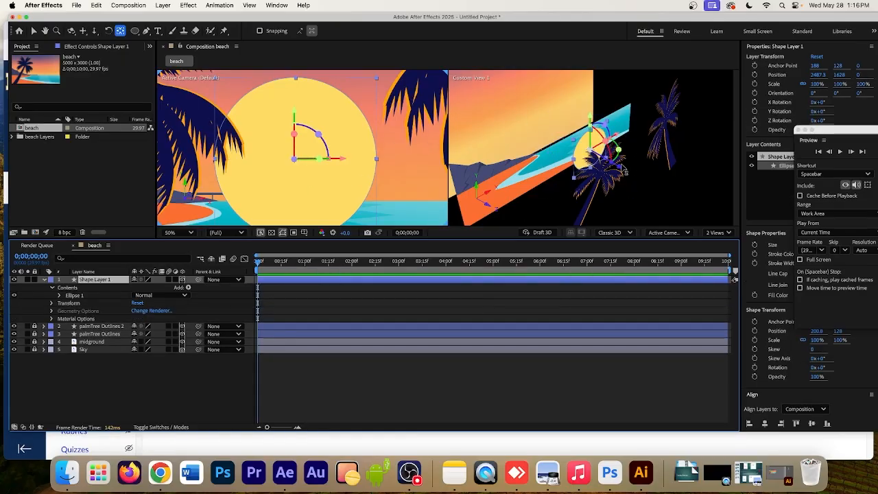
Push the sun back behind the midground to a Z position of about 2121.1 and raise it to about Y 1617.6.
{"action": "key", "text": "v"}
{"action": "left_click_drag", "start_coordinate": [622, 170], "coordinate": [570, 141]}
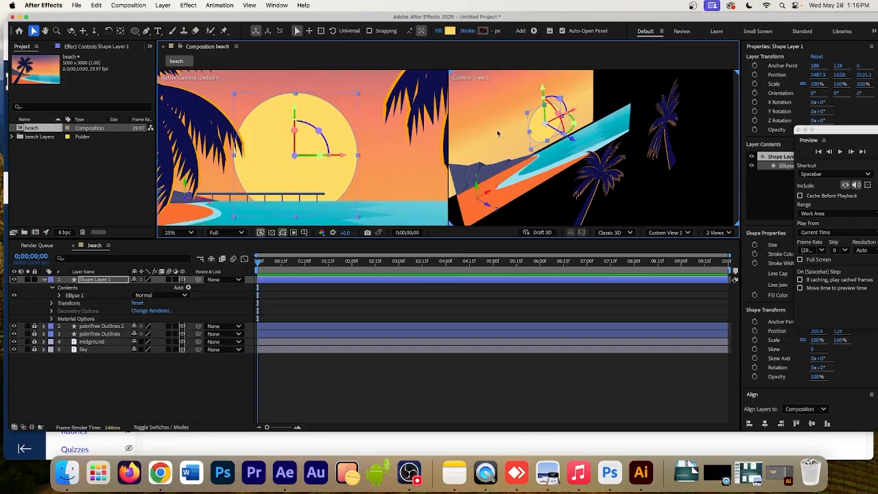
{"action": "mouse_move", "coordinate": [295, 112]}
{"action": "left_mouse_down"}
{"action": "mouse_move", "coordinate": [287, 194]}
{"action": "mouse_move", "coordinate": [285, 113]}
{"action": "left_mouse_up"}
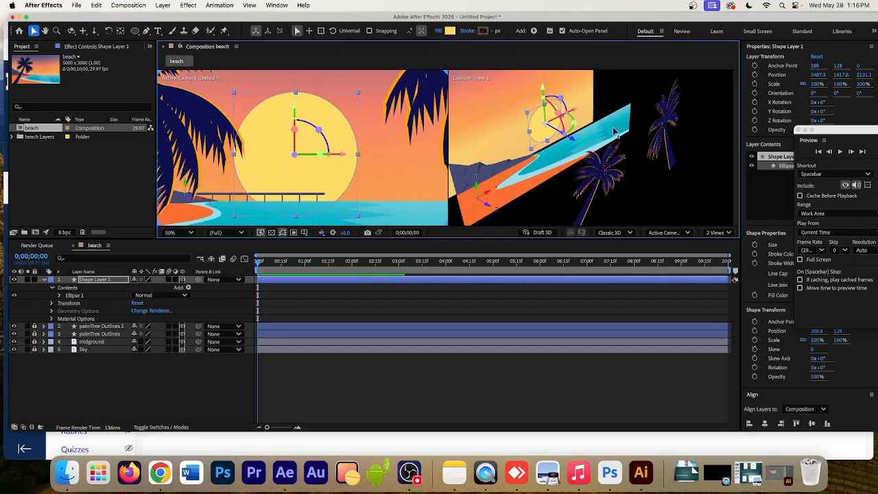
Set a Position keyframe for the sun on Shape Layer 1 at 0;00;02;00.
{"action": "scroll", "coordinate": [377, 126], "scroll_direction": "up", "scroll_amount": 2}
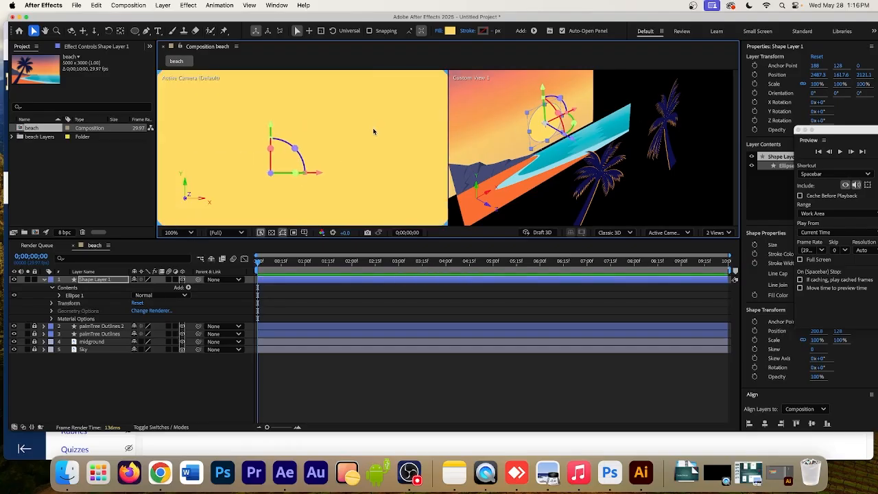
{"action": "scroll", "coordinate": [373, 130], "scroll_direction": "down", "scroll_amount": 6}
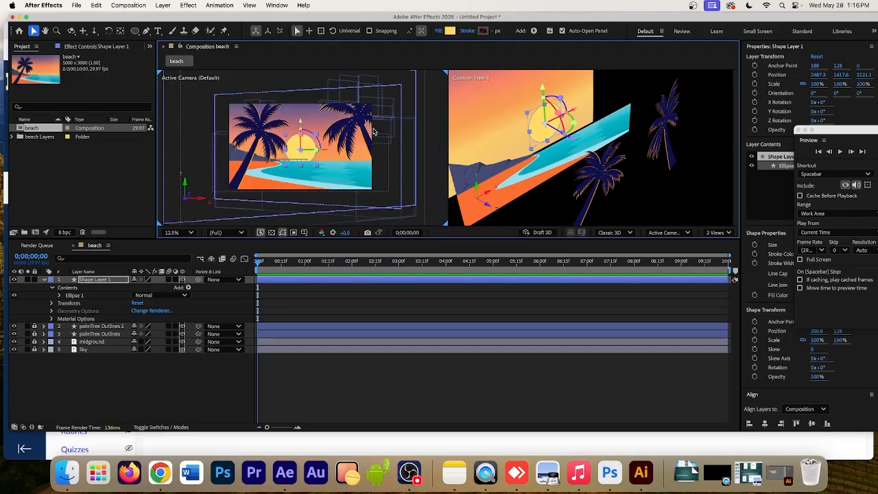
{"action": "scroll", "coordinate": [373, 131], "scroll_direction": "up", "scroll_amount": 1}
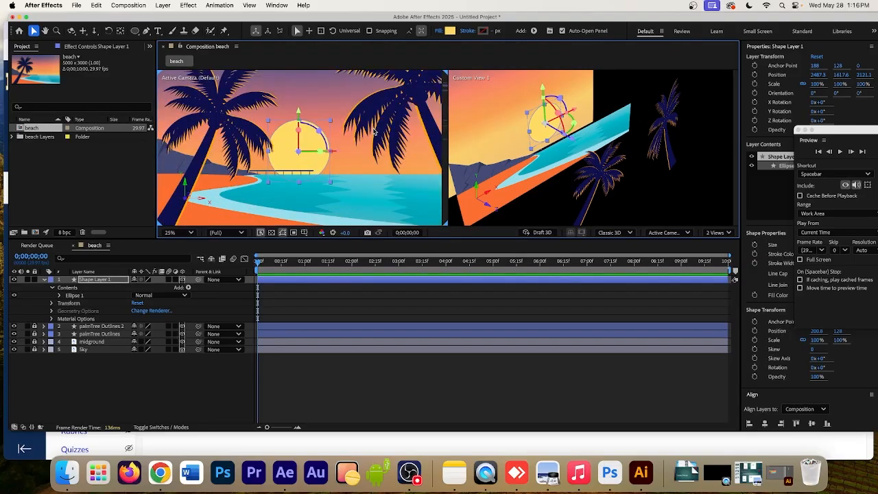
{"action": "key", "text": "space"}
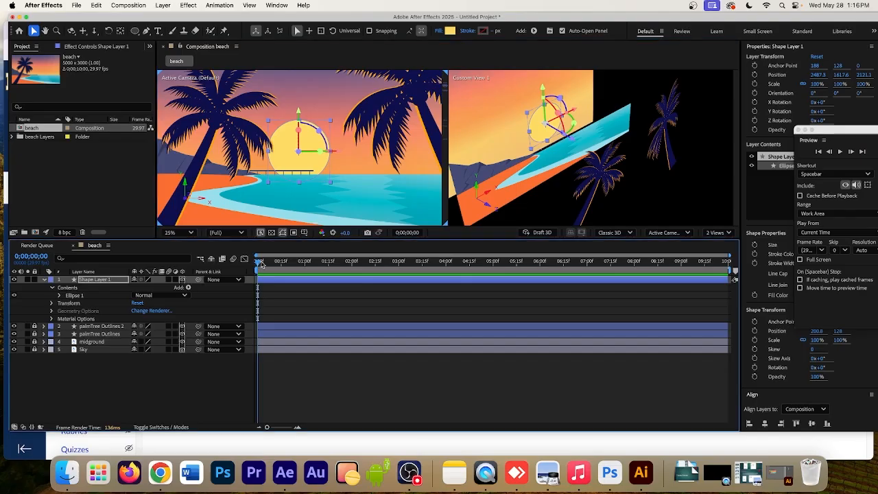
{"action": "mouse_move", "coordinate": [343, 267]}
{"action": "left_mouse_down"}
{"action": "mouse_move", "coordinate": [459, 264]}
{"action": "mouse_move", "coordinate": [296, 274]}
{"action": "mouse_move", "coordinate": [351, 270]}
{"action": "left_mouse_up"}
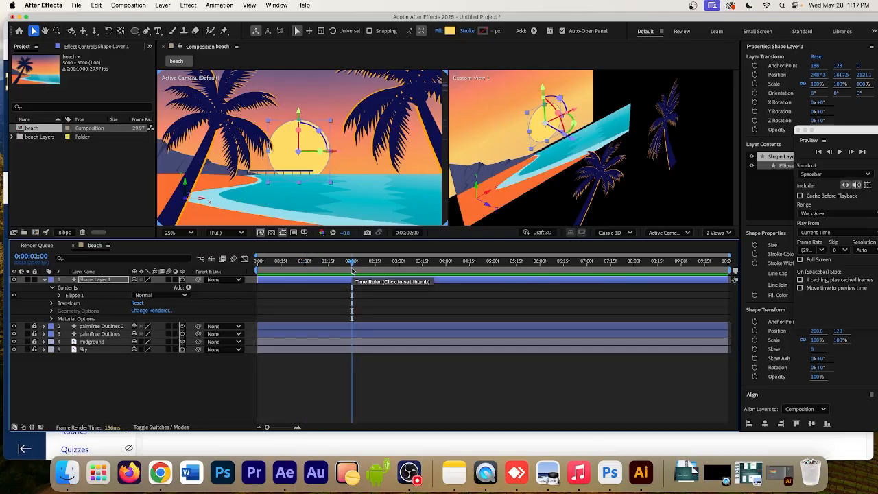
{"action": "left_click", "coordinate": [51, 304]}
{"action": "left_click", "coordinate": [67, 319]}
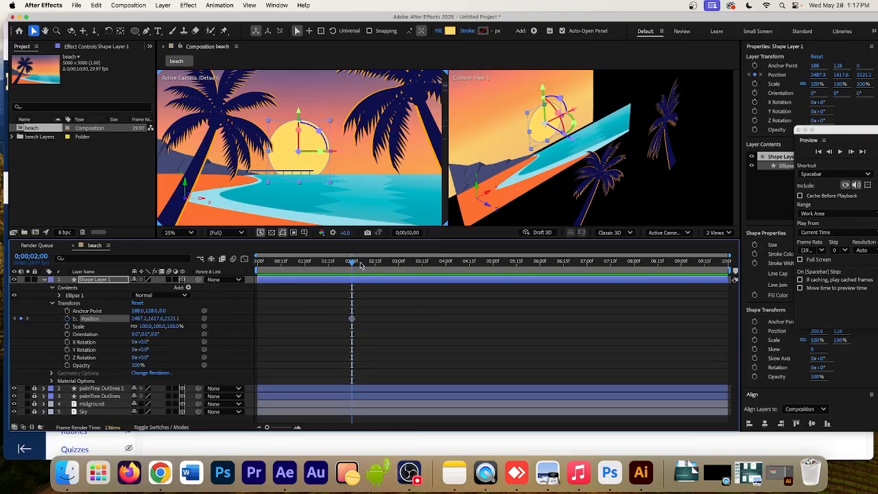
At 0;00;06;00, lower the sun below the horizon to about Y 3297.6 as a second Position keyframe.
{"action": "key", "text": "space"}
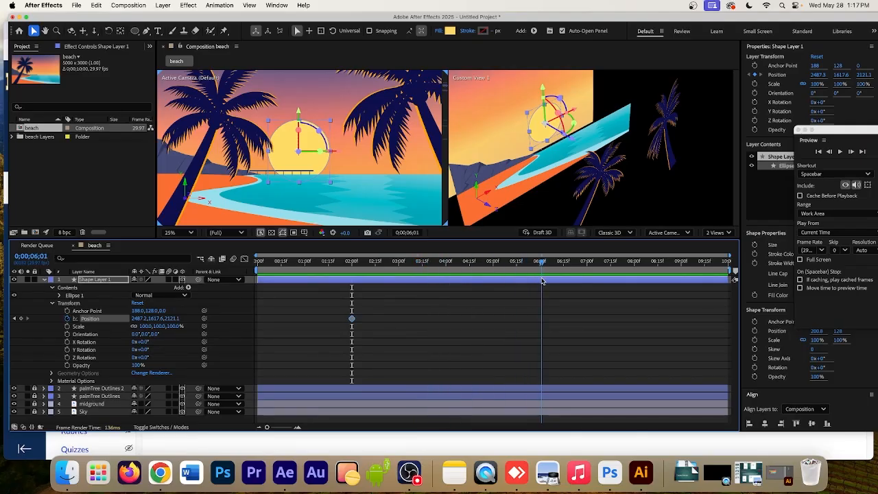
{"action": "key", "text": "space"}
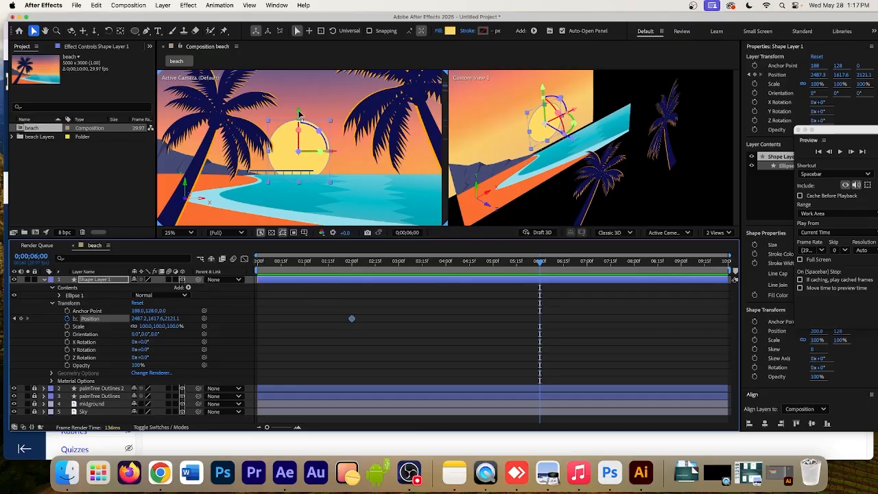
{"action": "left_click_drag", "start_coordinate": [299, 113], "coordinate": [288, 182]}
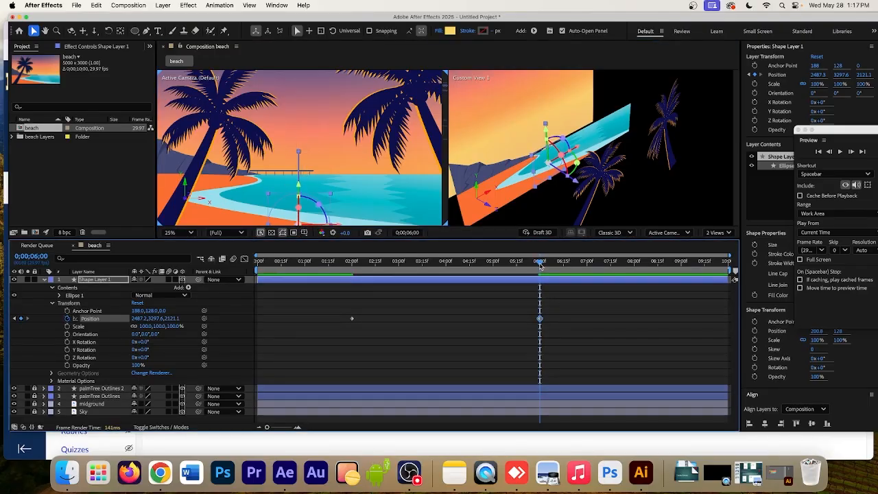
Return to 0;00;02;00 and add a text layer reading "3D Layers".
{"action": "left_click_drag", "start_coordinate": [539, 262], "coordinate": [350, 261]}
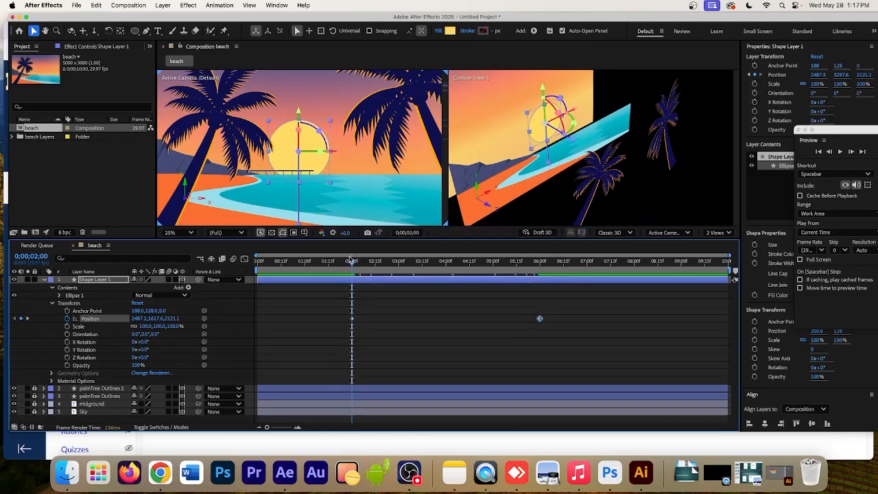
{"action": "left_click", "coordinate": [44, 281]}
{"action": "right_click", "coordinate": [119, 330]}
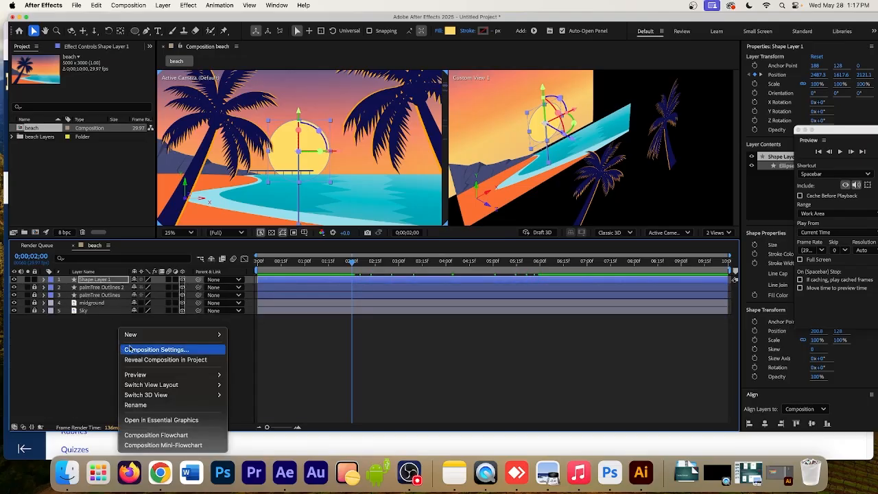
{"action": "mouse_move", "coordinate": [138, 335]}
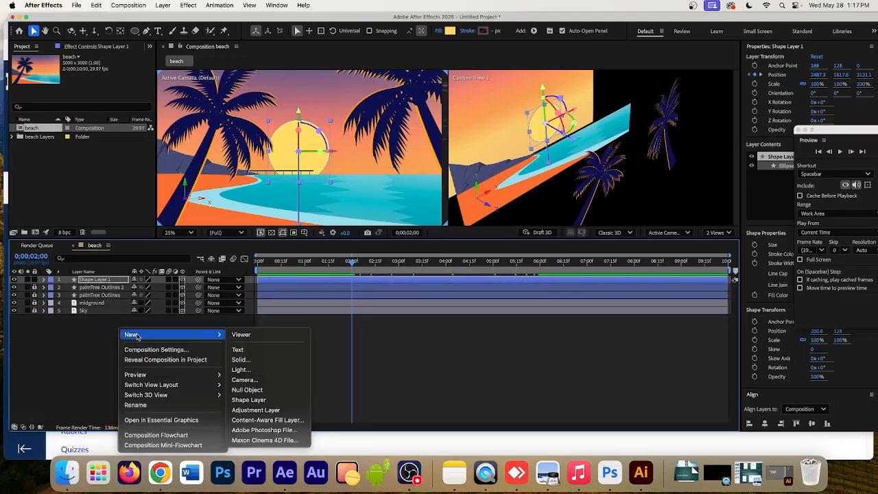
{"action": "left_click", "coordinate": [248, 351]}
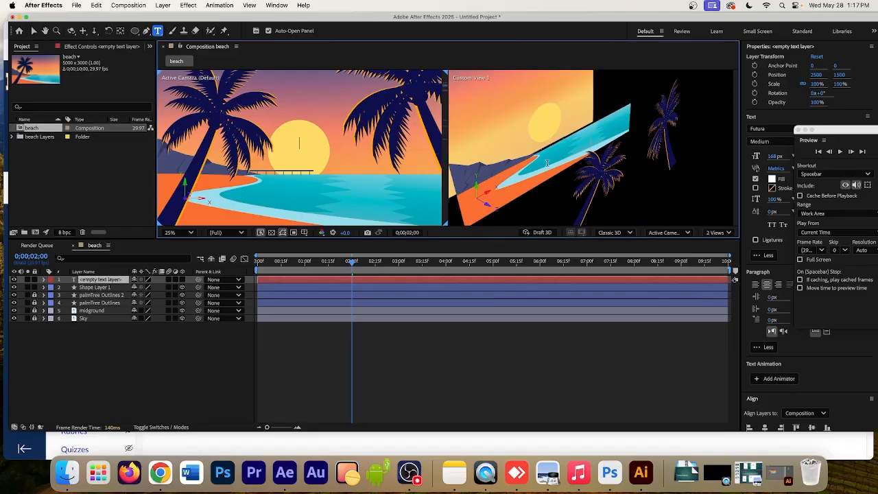
{"action": "type", "text": "3D La"}
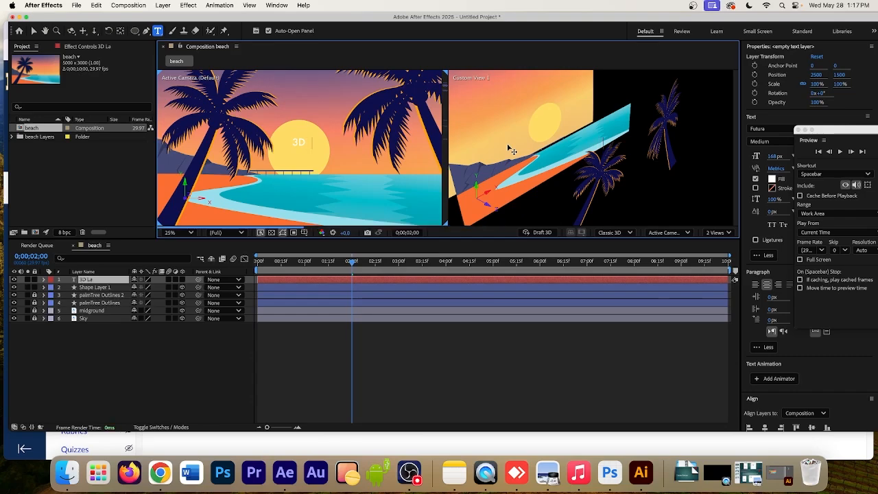
{"action": "type", "text": "yers"}
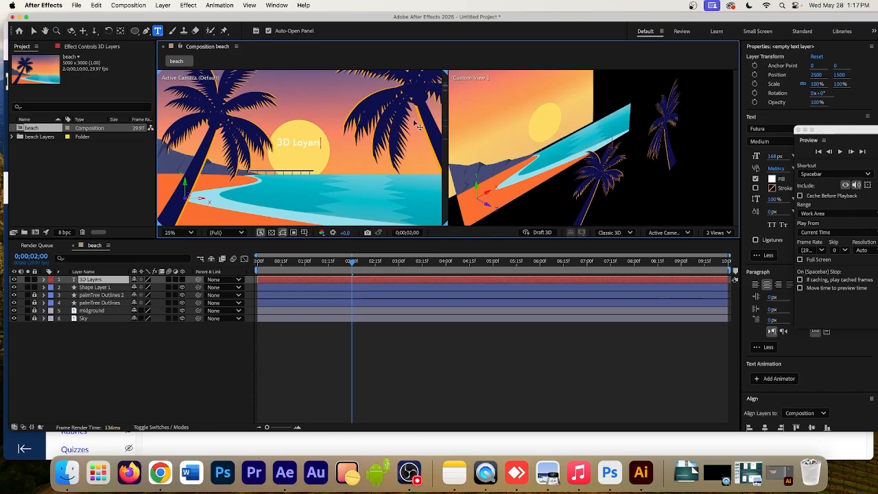
Enlarge the 3D Layers text to about 823 px and set its Futura style to Condensed ExtraBold.
{"action": "triple_click", "coordinate": [310, 142]}
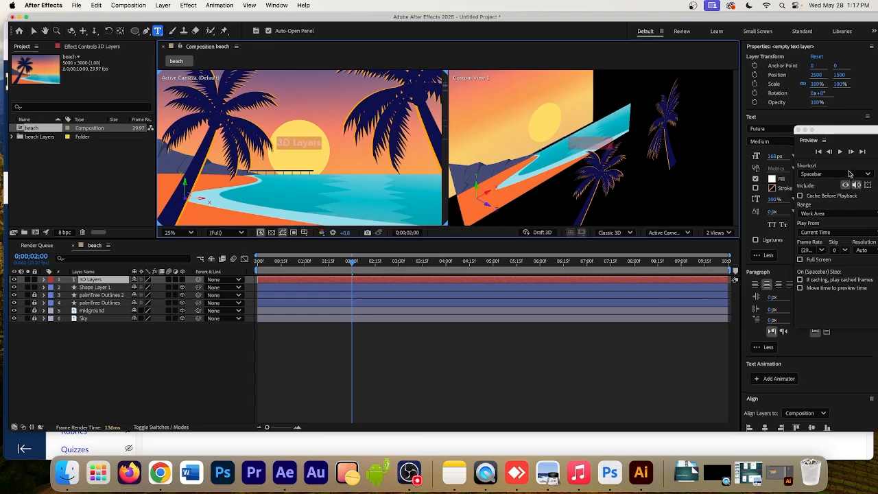
{"action": "left_click_drag", "start_coordinate": [775, 156], "coordinate": [875, 159]}
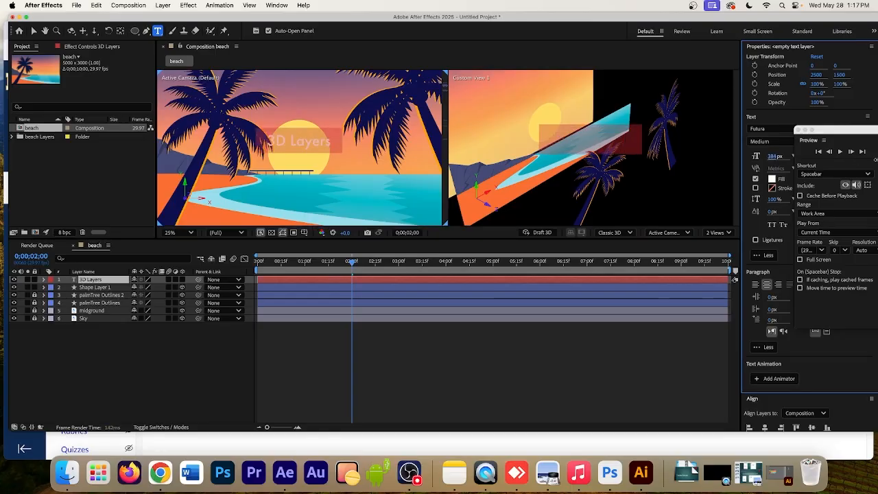
{"action": "left_click_drag", "start_coordinate": [775, 156], "coordinate": [874, 159]}
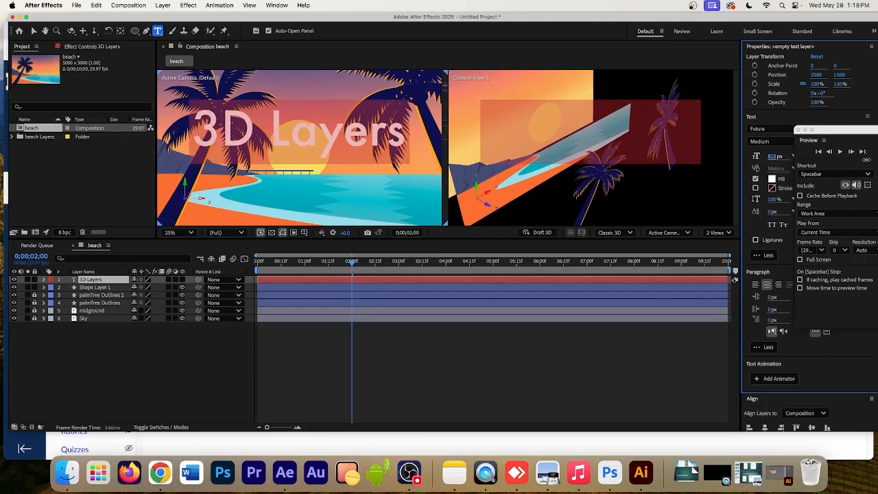
{"action": "left_click_drag", "start_coordinate": [834, 139], "coordinate": [752, 272]}
{"action": "left_click", "coordinate": [842, 142]}
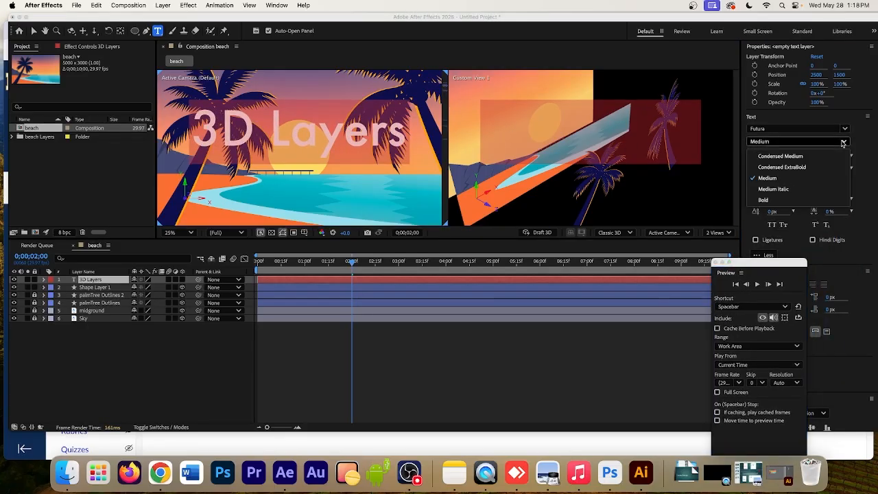
{"action": "left_click", "coordinate": [781, 167]}
Retype the lowercase letters in capitals so the title reads "3D LAYERS".
{"action": "left_click", "coordinate": [328, 139]}
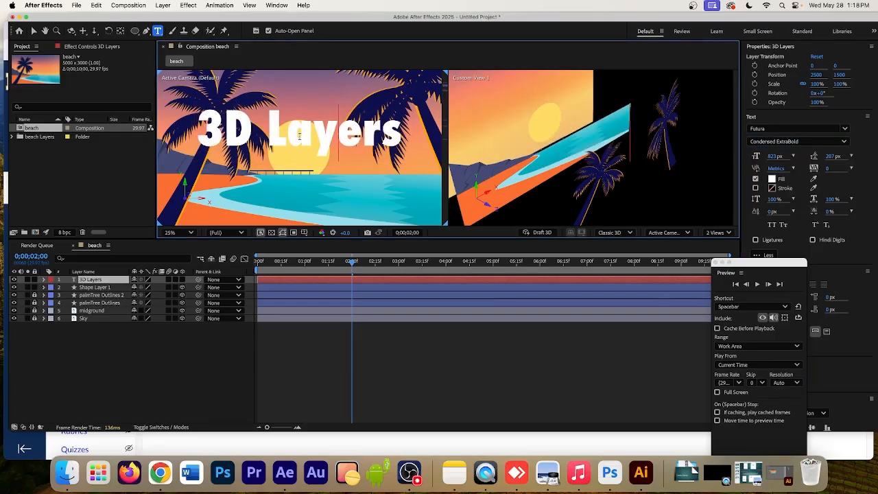
{"action": "left_click_drag", "start_coordinate": [293, 134], "coordinate": [401, 135]}
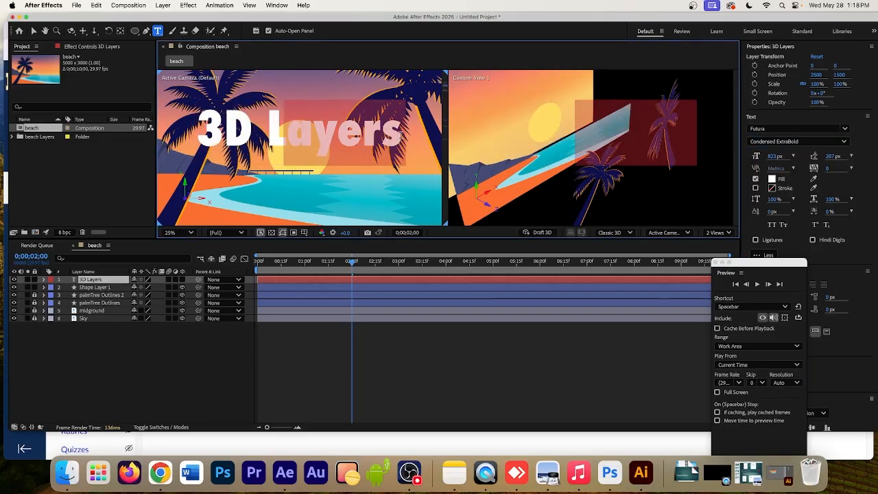
{"action": "type", "text": "A"}
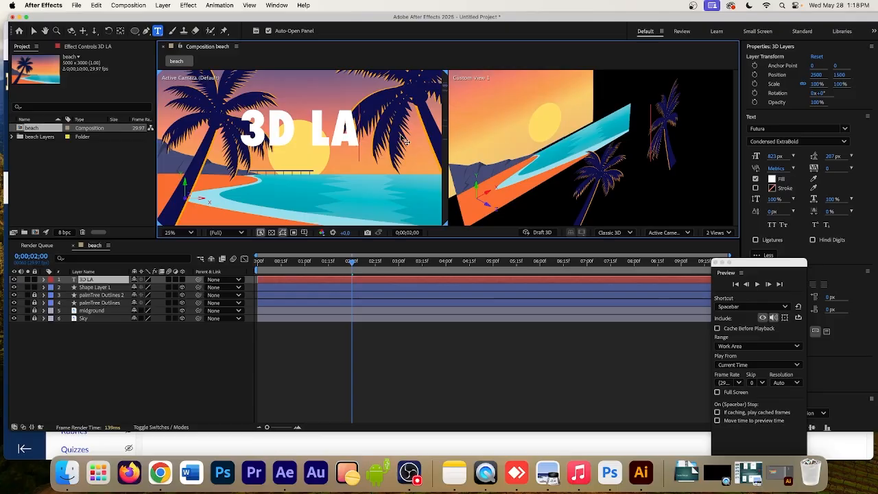
{"action": "type", "text": "YERS"}
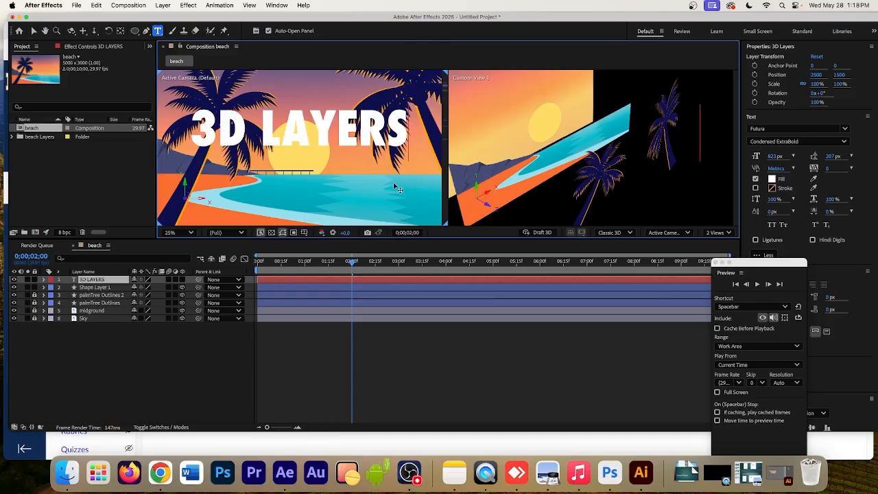
Try a black fill on the 3D LAYERS text and return the fill to white, FFFFFF.
{"action": "scroll", "coordinate": [391, 169], "scroll_direction": "up", "scroll_amount": 2}
{"action": "scroll", "coordinate": [391, 168], "scroll_direction": "down", "scroll_amount": 3}
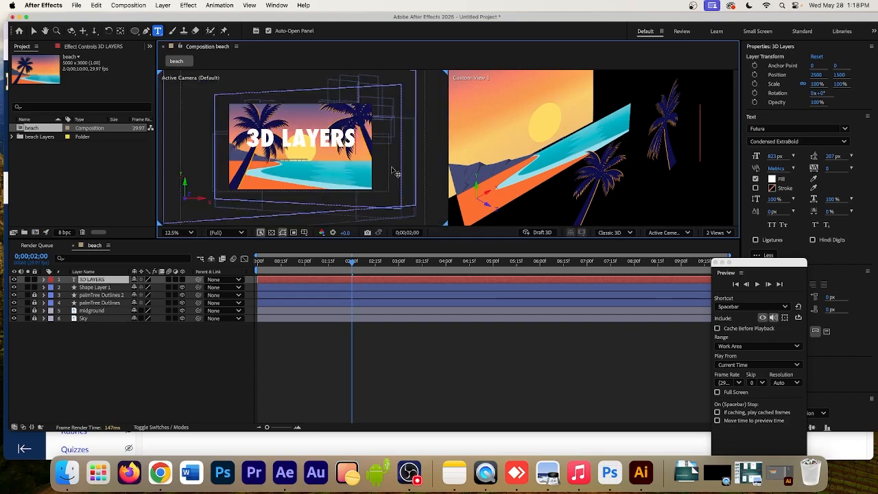
{"action": "scroll", "coordinate": [392, 168], "scroll_direction": "up", "scroll_amount": 1}
{"action": "left_click_drag", "start_coordinate": [408, 137], "coordinate": [183, 126]}
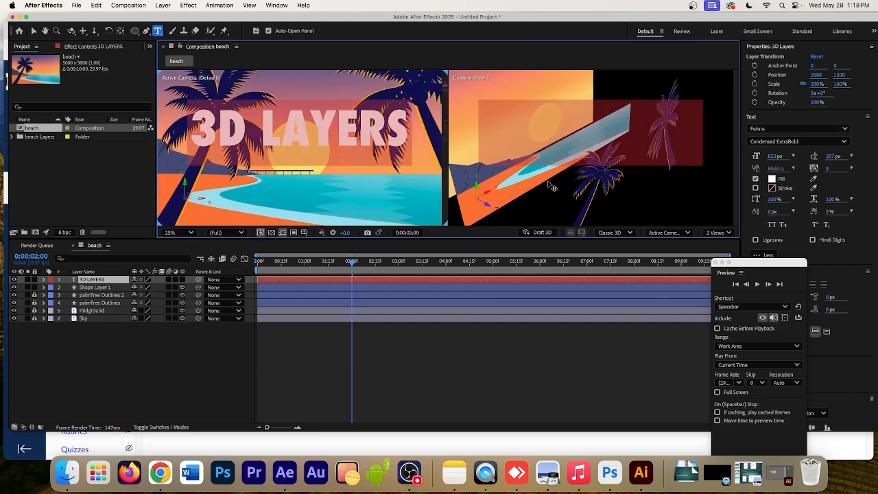
{"action": "left_click", "coordinate": [771, 179]}
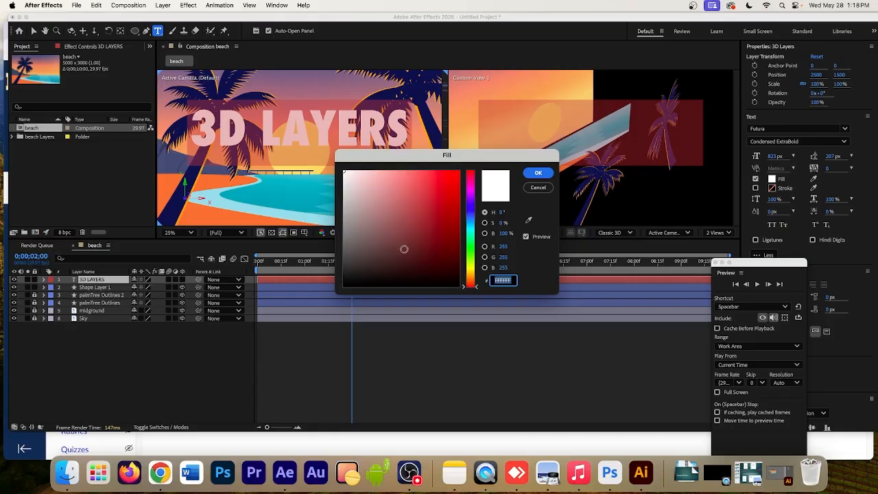
{"action": "left_click_drag", "start_coordinate": [404, 249], "coordinate": [341, 295]}
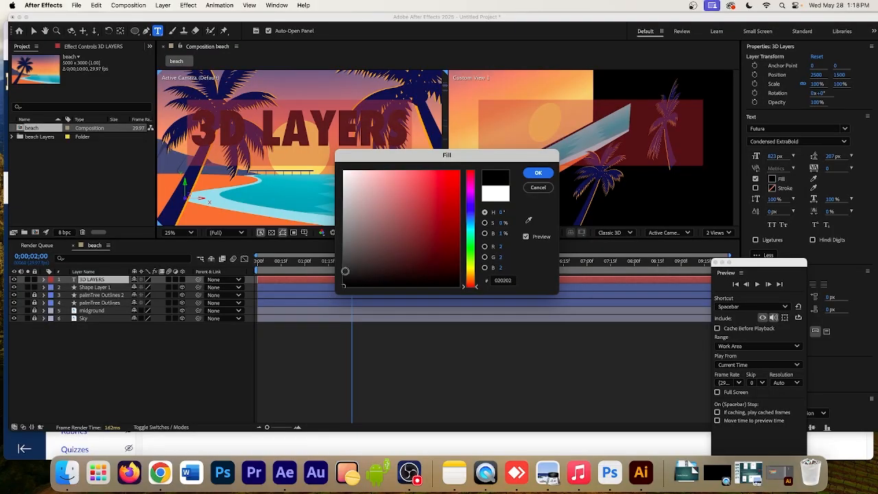
{"action": "left_click", "coordinate": [342, 284]}
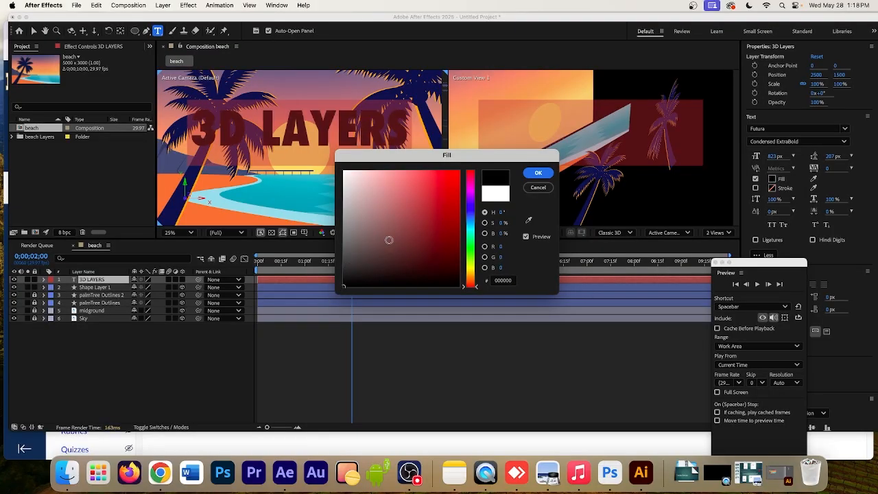
{"action": "left_click_drag", "start_coordinate": [389, 239], "coordinate": [325, 155]}
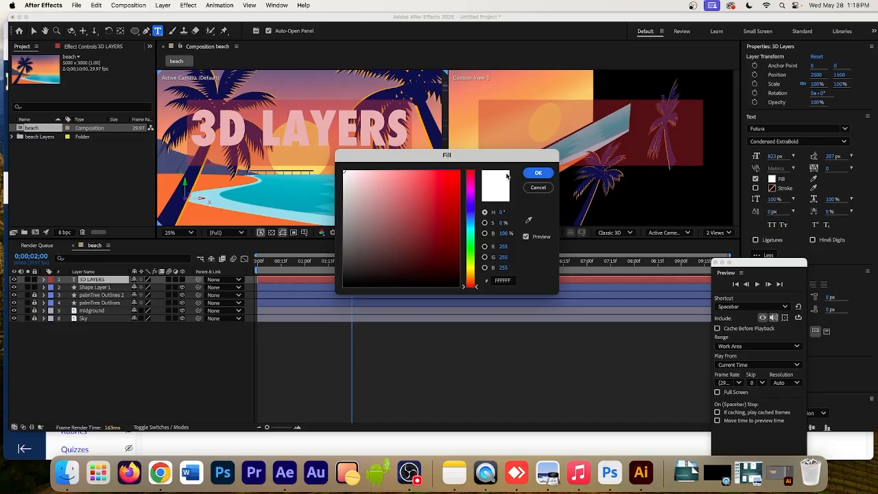
{"action": "left_click", "coordinate": [538, 173]}
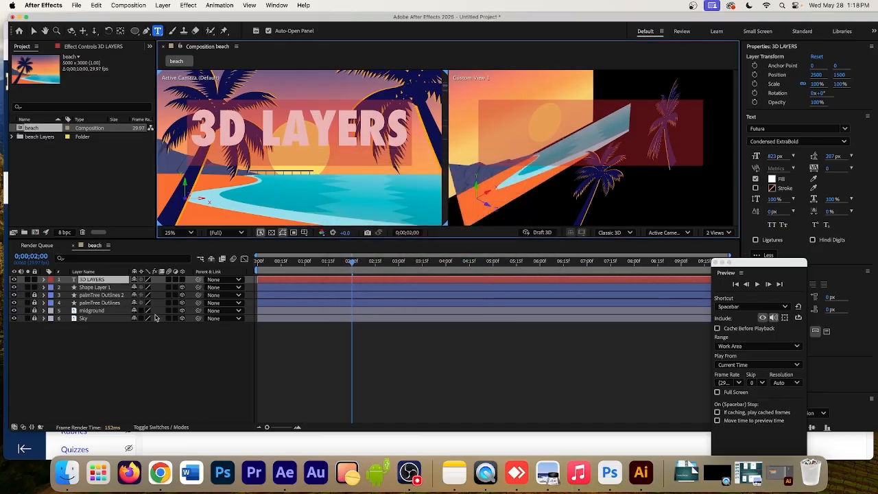
Make the 3D LAYERS text a 3D layer and lower it to about Y 2724 in the scene.
{"action": "left_click", "coordinate": [182, 279]}
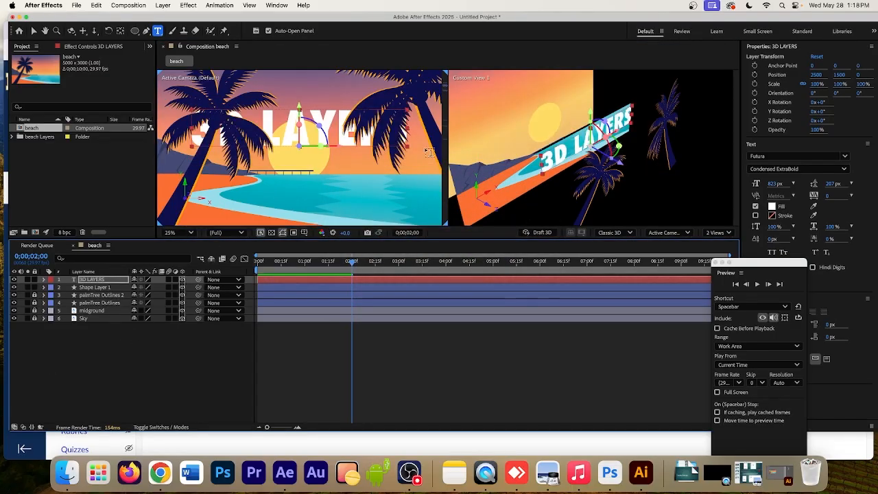
{"action": "scroll", "coordinate": [326, 190], "scroll_direction": "up", "scroll_amount": 2}
{"action": "scroll", "coordinate": [327, 190], "scroll_direction": "down", "scroll_amount": 4}
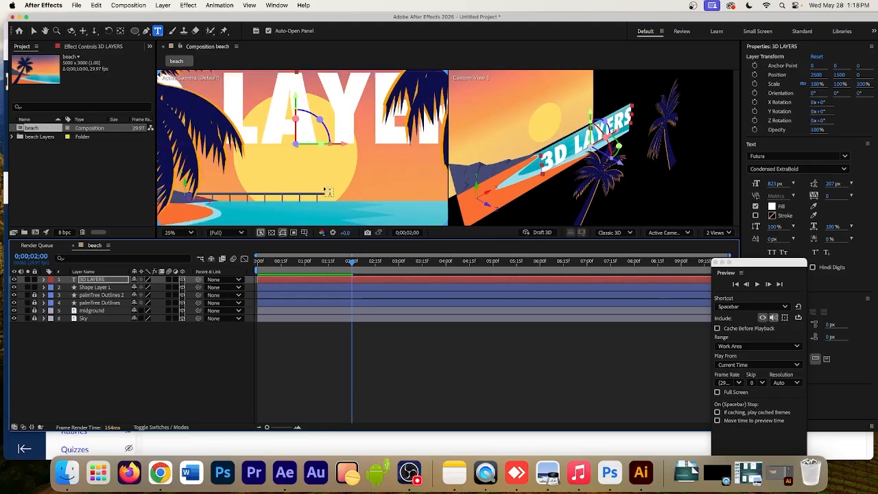
{"action": "scroll", "coordinate": [320, 168], "scroll_direction": "up", "scroll_amount": 4}
{"action": "scroll", "coordinate": [326, 168], "scroll_direction": "down", "scroll_amount": 2}
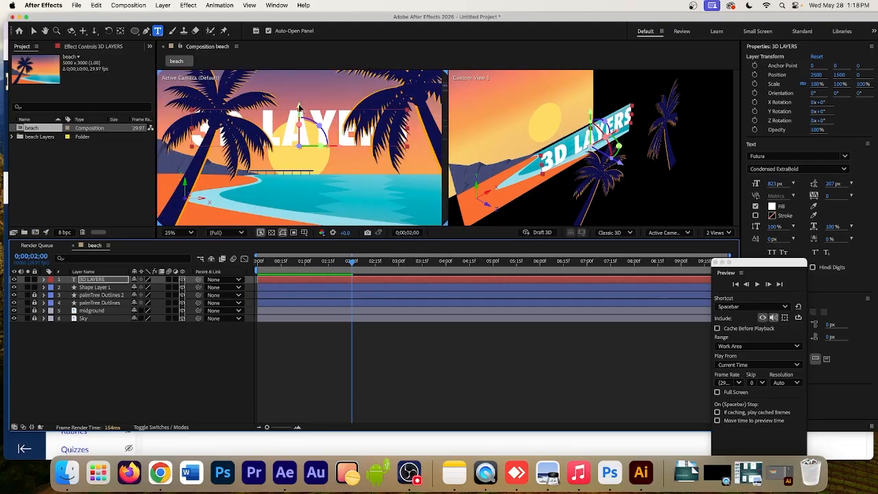
{"action": "key", "text": "v"}
{"action": "left_click_drag", "start_coordinate": [299, 108], "coordinate": [291, 181]}
{"action": "key", "text": "comma"}
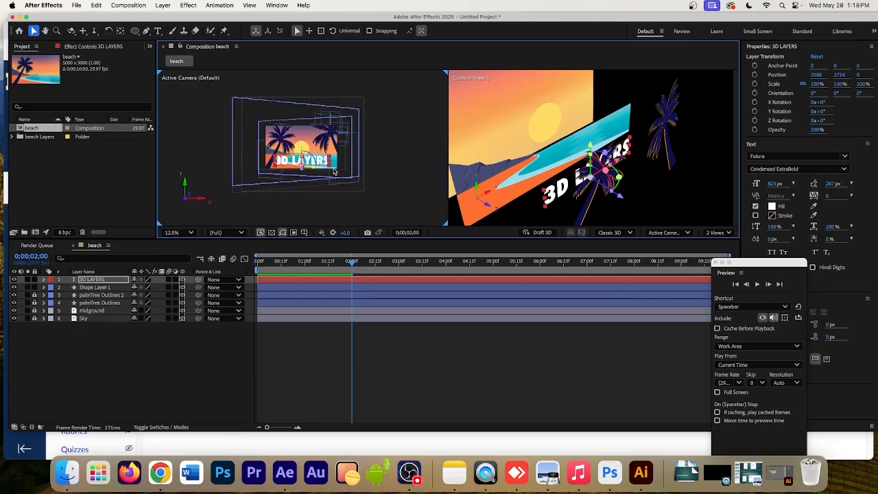
{"action": "scroll", "coordinate": [333, 172], "scroll_direction": "up", "scroll_amount": 2}
{"action": "scroll", "coordinate": [333, 172], "scroll_direction": "down", "scroll_amount": 1}
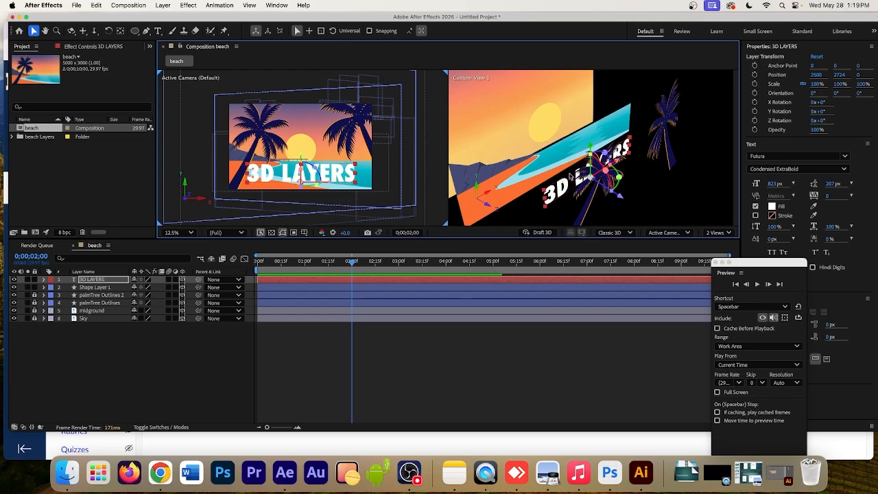
Expand the title's transform properties and rotate the text around its vertical axis to a Y Orientation of about 32.3°.
{"action": "left_click", "coordinate": [44, 280]}
{"action": "left_click", "coordinate": [50, 294]}
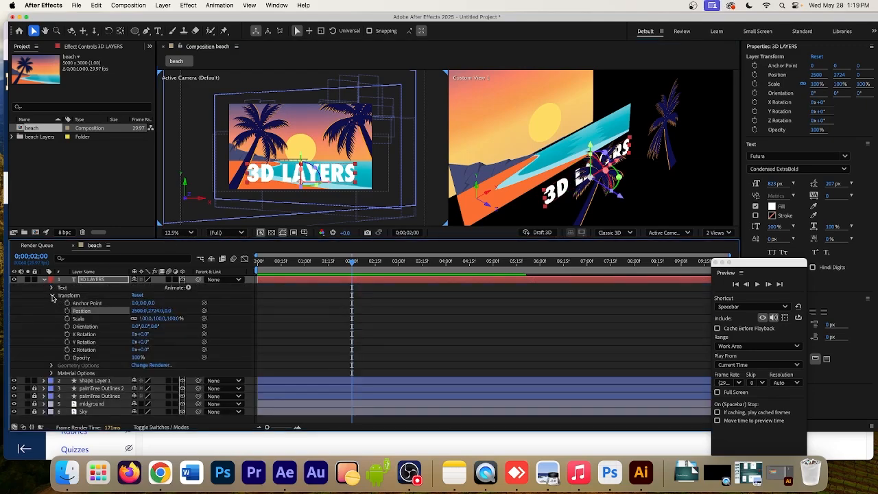
{"action": "left_click", "coordinate": [85, 326]}
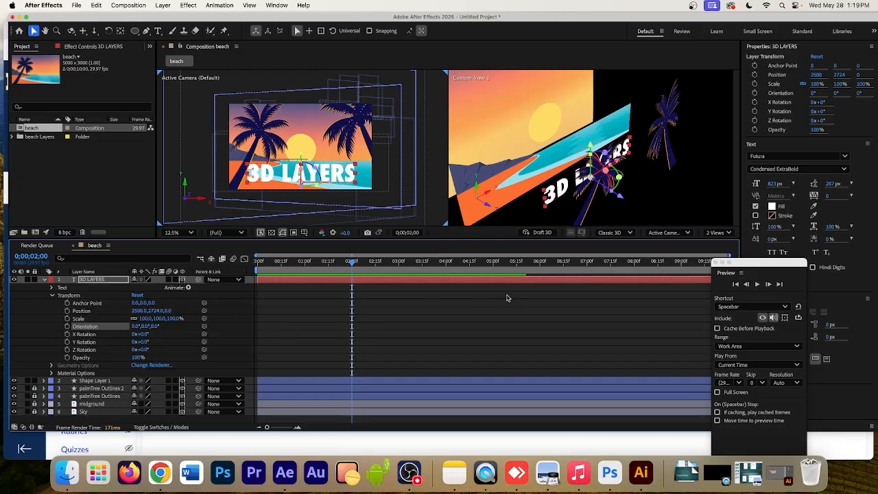
{"action": "left_click", "coordinate": [600, 168]}
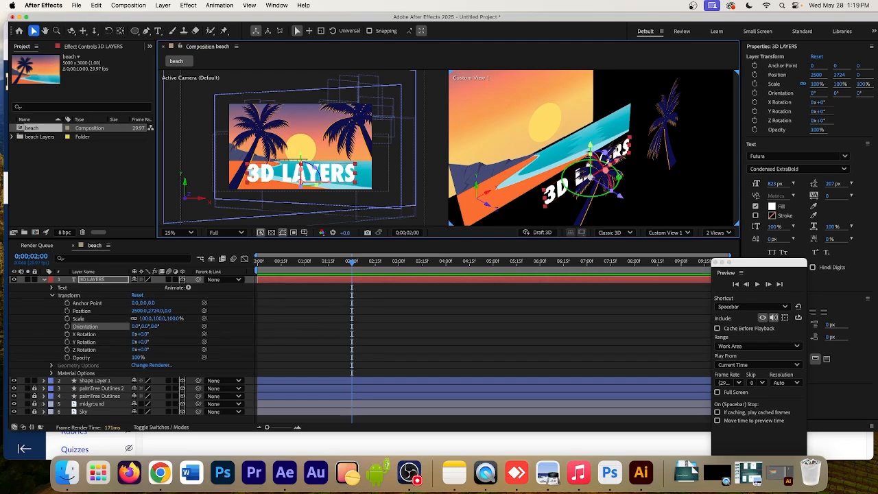
{"action": "left_click_drag", "start_coordinate": [619, 176], "coordinate": [589, 180]}
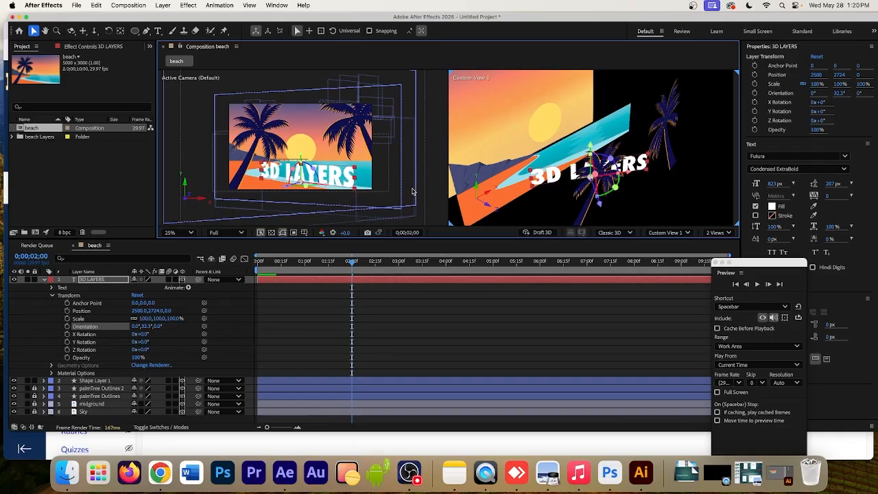
Enlarge the title to 1004 px and reposition it to about X 2320.9, Z 113.3, with Y Orientation about 34.5°.
{"action": "left_click_drag", "start_coordinate": [781, 187], "coordinate": [814, 196]}
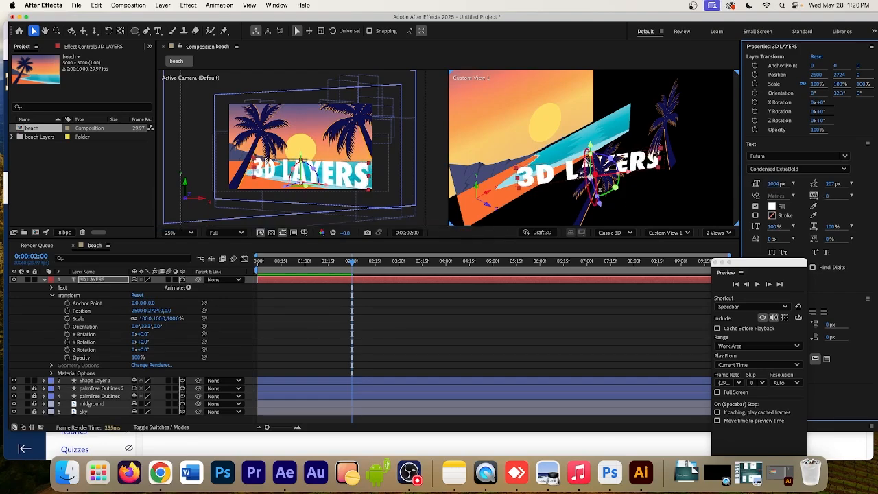
{"action": "left_click_drag", "start_coordinate": [632, 178], "coordinate": [594, 190]}
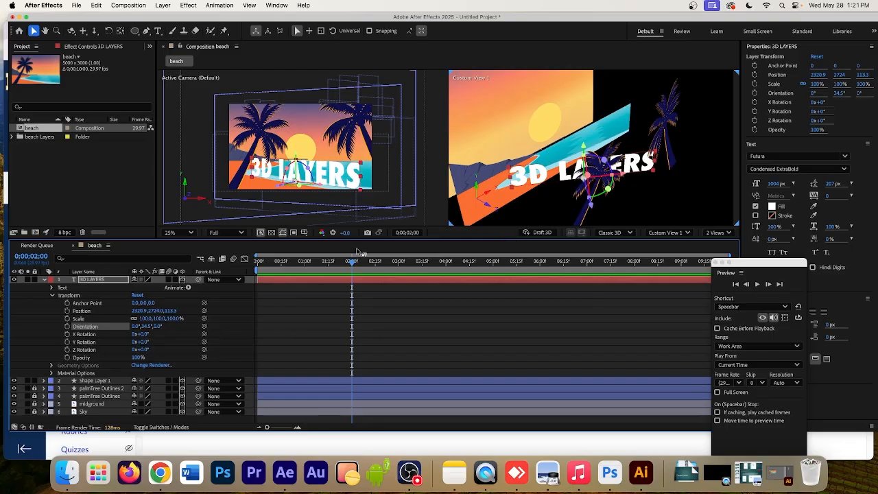
Move the current time to 0;00;05;17 and select the Sky layer, leaving all layer properties collapsed.
{"action": "left_click_drag", "start_coordinate": [362, 264], "coordinate": [437, 276]}
{"action": "left_click_drag", "start_coordinate": [501, 276], "coordinate": [520, 270]}
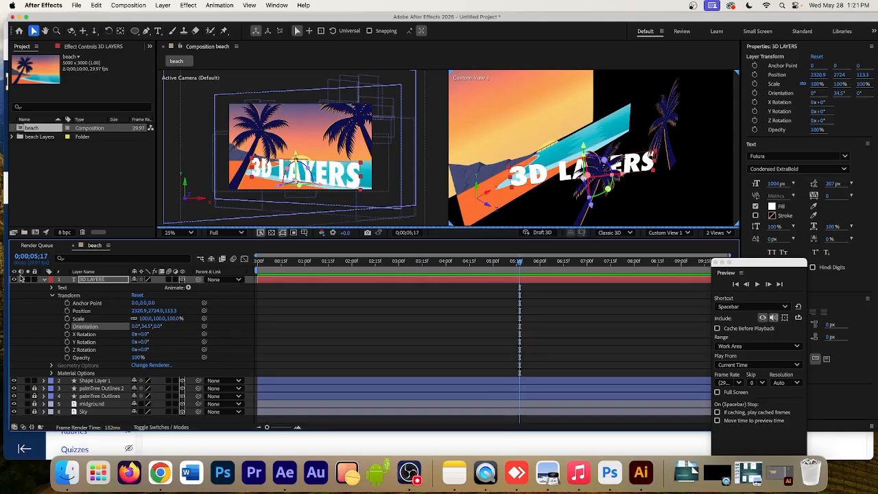
{"action": "left_click", "coordinate": [48, 283]}
{"action": "left_click", "coordinate": [45, 279]}
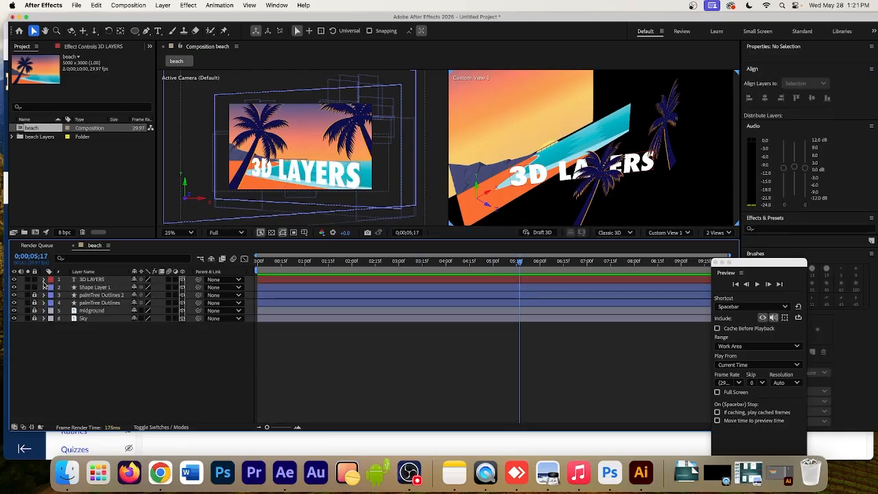
{"action": "left_click", "coordinate": [44, 318]}
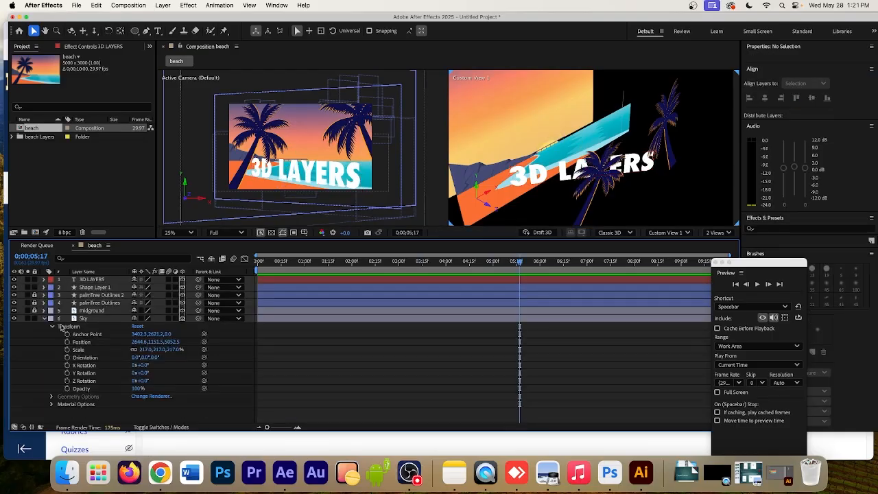
{"action": "left_click", "coordinate": [99, 319]}
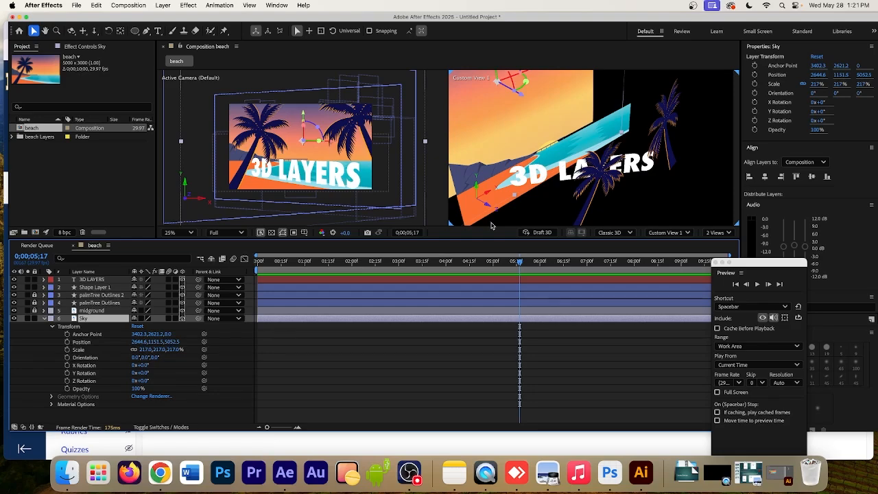
{"action": "left_click", "coordinate": [44, 319]}
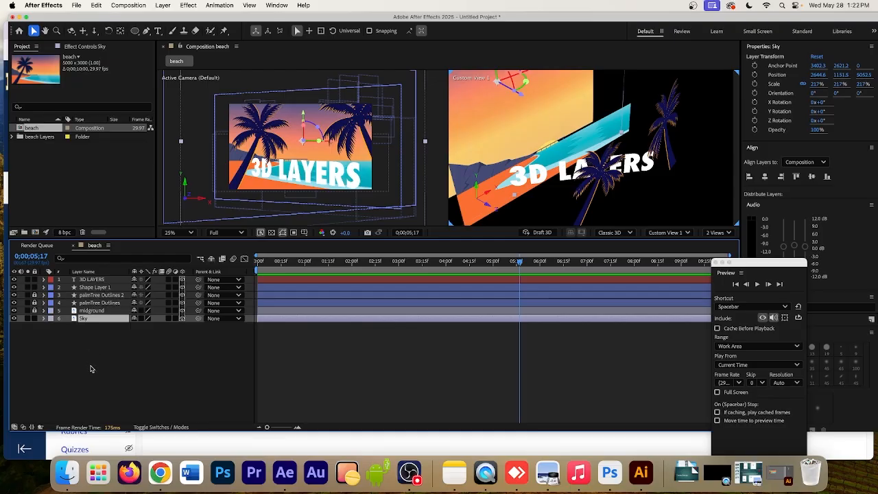
Add an adjustment layer directly above the Sky layer and trim its start to 0;00;05;17.
{"action": "left_click", "coordinate": [163, 6]}
{"action": "mouse_move", "coordinate": [165, 21]}
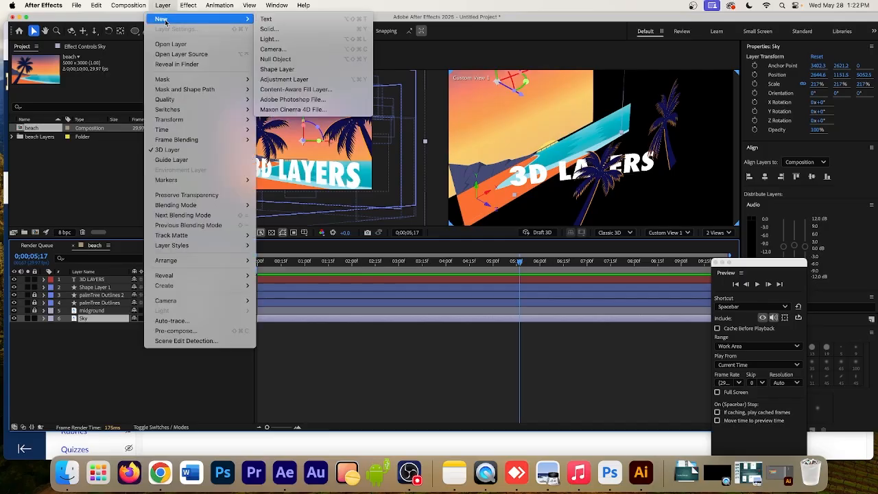
{"action": "key", "text": "Escape"}
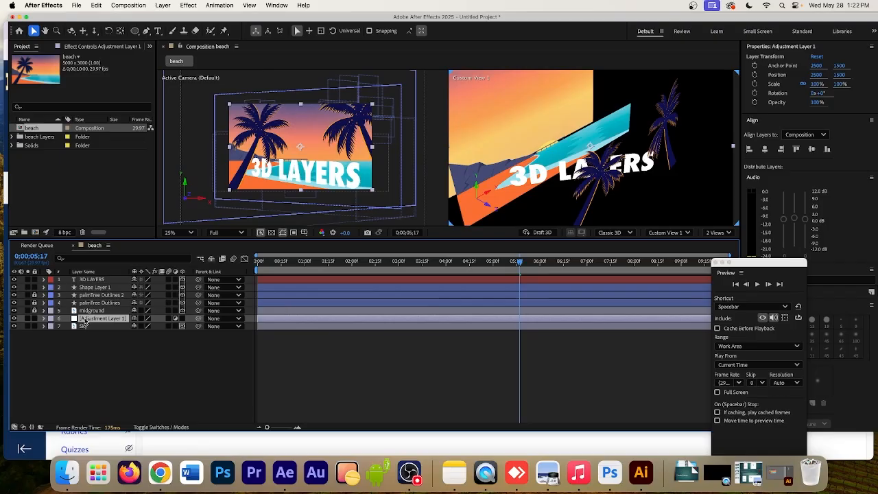
{"action": "left_click_drag", "start_coordinate": [258, 319], "coordinate": [519, 320]}
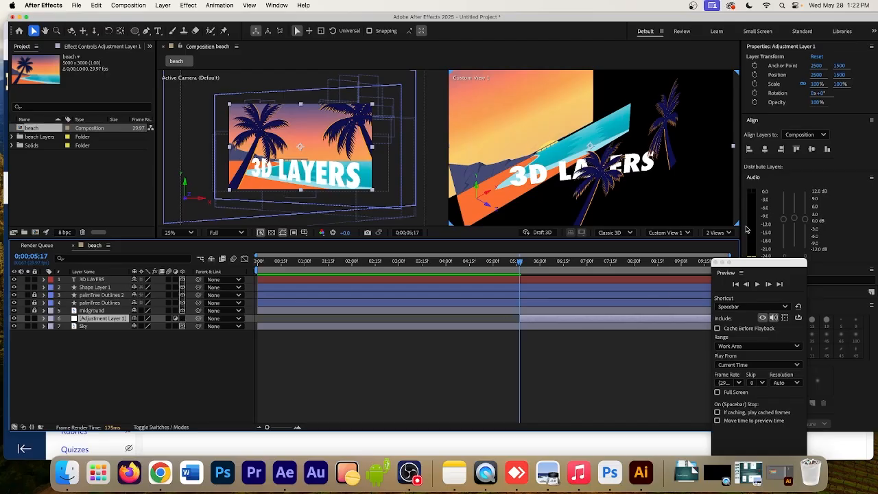
Search the effects for "fill" and apply the Generate Fill effect to the adjustment layer.
{"action": "left_click_drag", "start_coordinate": [776, 260], "coordinate": [690, 273]}
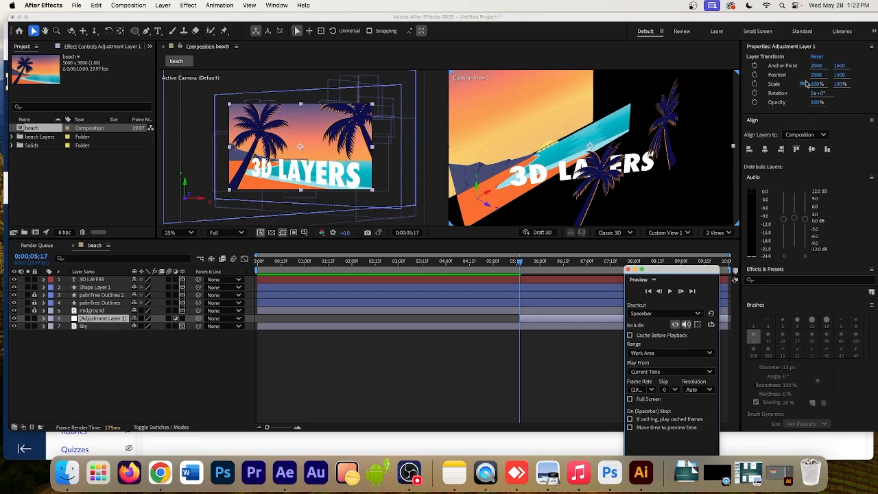
{"action": "left_click", "coordinate": [798, 280]}
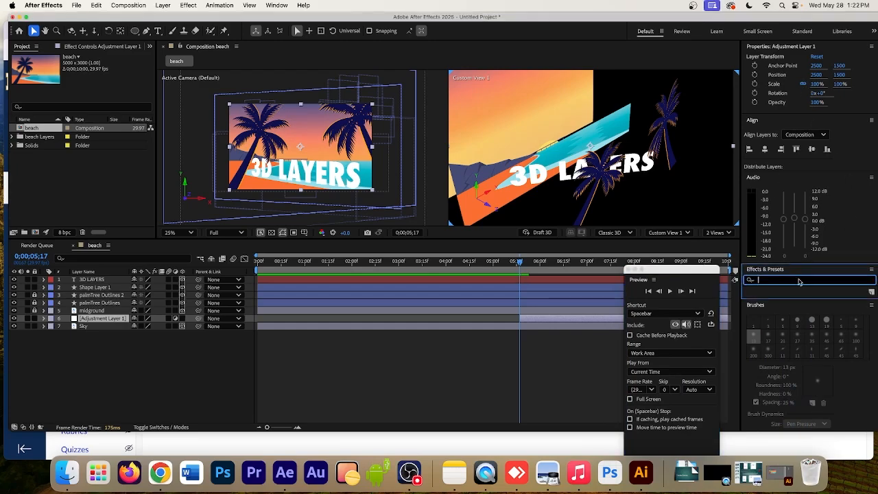
{"action": "type", "text": "fill"}
{"action": "left_click", "coordinate": [797, 290]}
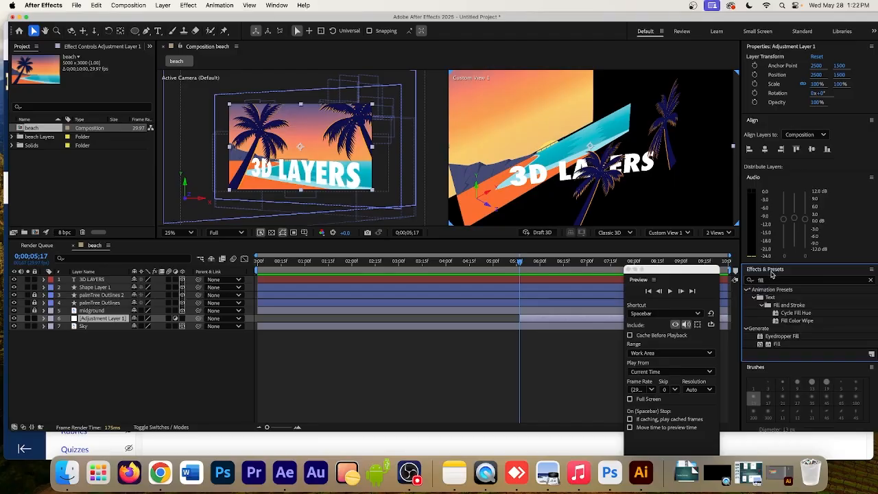
{"action": "left_click_drag", "start_coordinate": [776, 345], "coordinate": [596, 321]}
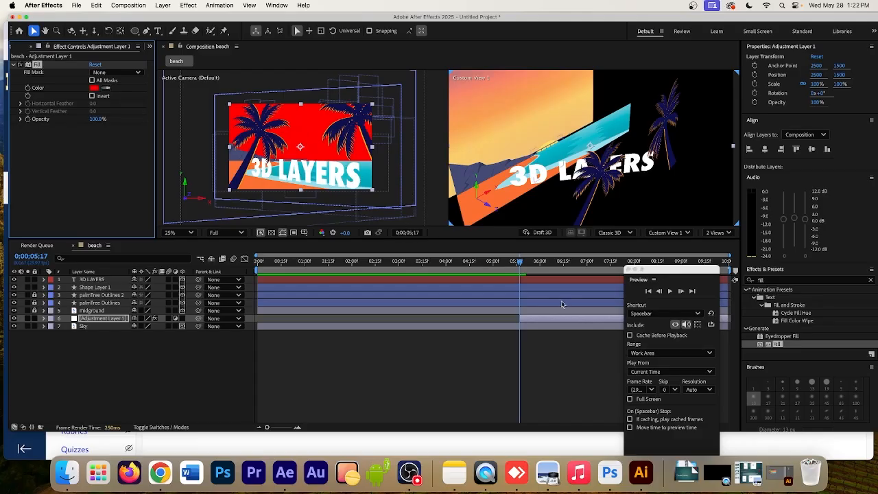
Set the Fill effect's color on the adjustment layer above Sky to dark blue 24217F.
{"action": "left_click", "coordinate": [476, 326]}
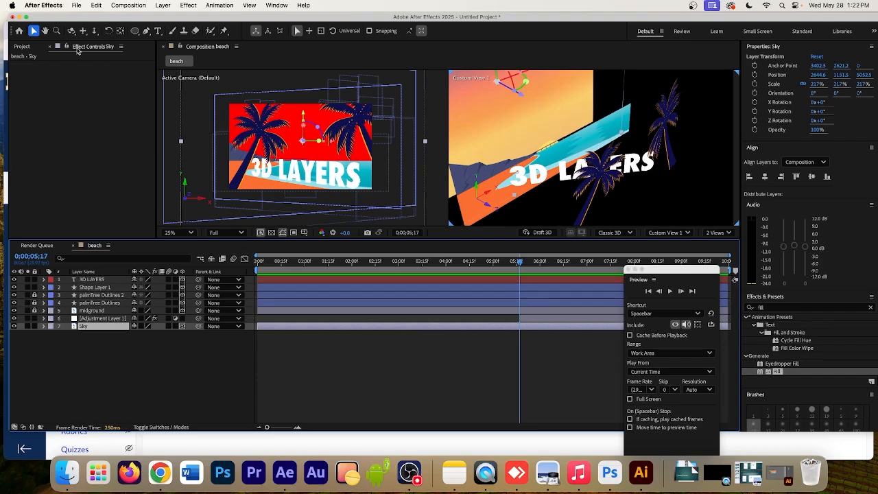
{"action": "left_click", "coordinate": [73, 51]}
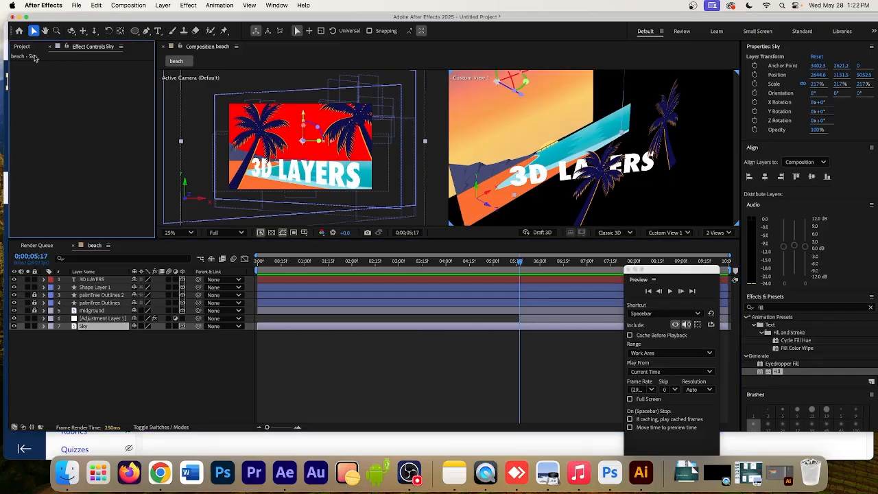
{"action": "left_click", "coordinate": [103, 318]}
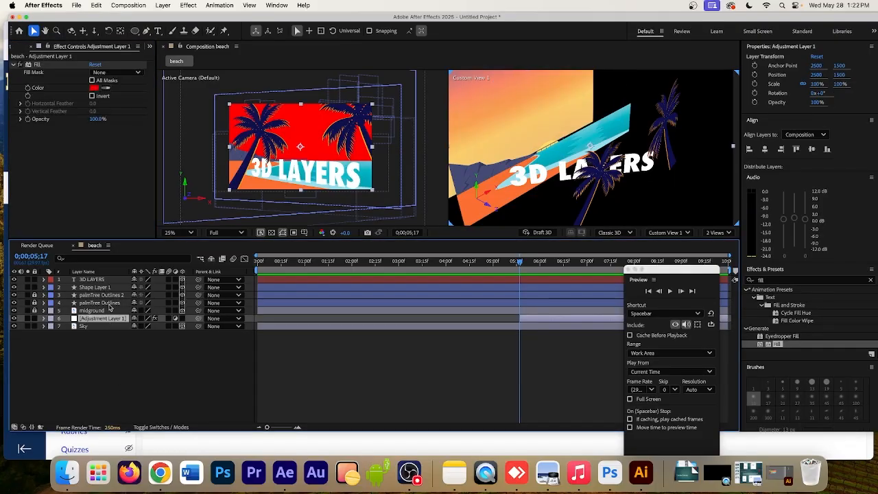
{"action": "left_click", "coordinate": [92, 88]}
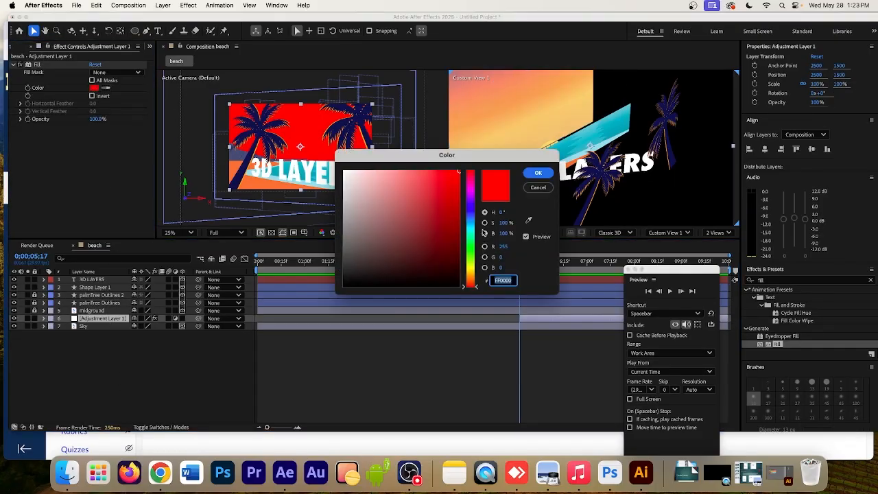
{"action": "left_click", "coordinate": [470, 208]}
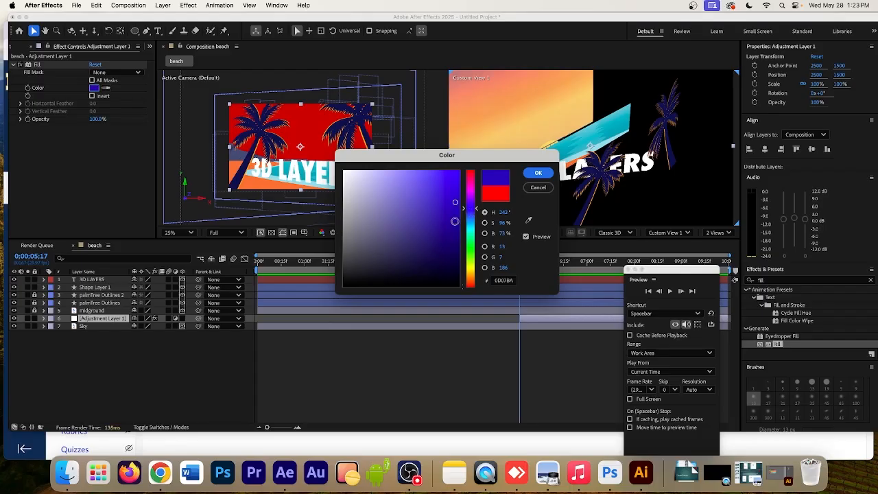
{"action": "left_click", "coordinate": [451, 243]}
{"action": "mouse_move", "coordinate": [451, 243]}
{"action": "left_mouse_down"}
{"action": "mouse_move", "coordinate": [423, 233]}
{"action": "mouse_move", "coordinate": [430, 239]}
{"action": "mouse_move", "coordinate": [429, 228]}
{"action": "left_mouse_up"}
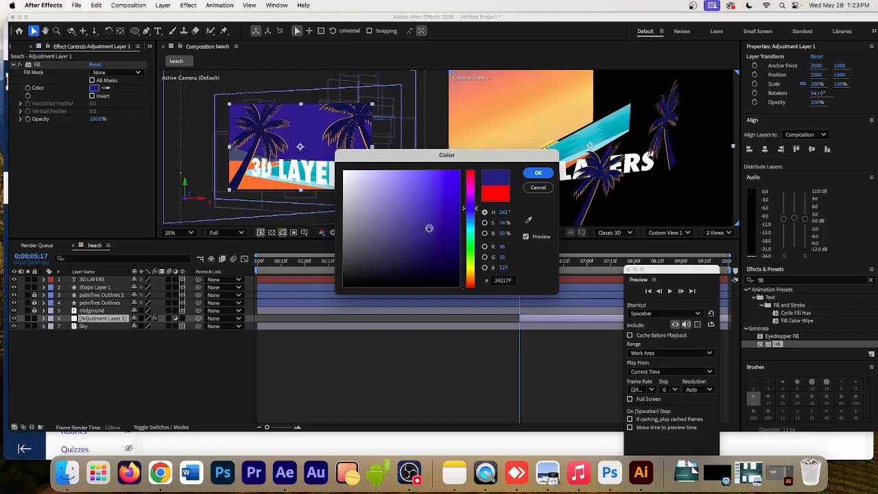
{"action": "left_click", "coordinate": [538, 173]}
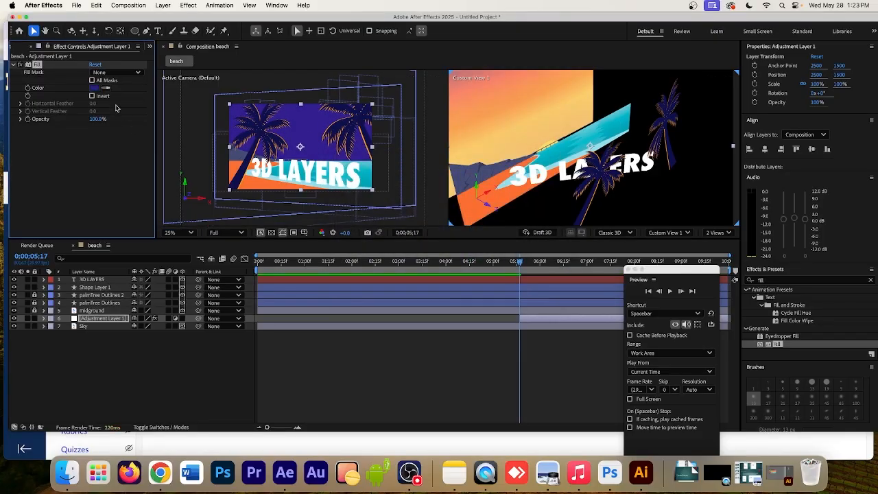
Disable the Fill effect, then search the effects for "gradie" and apply Gradient Ramp to the same adjustment layer.
{"action": "left_click", "coordinate": [28, 64]}
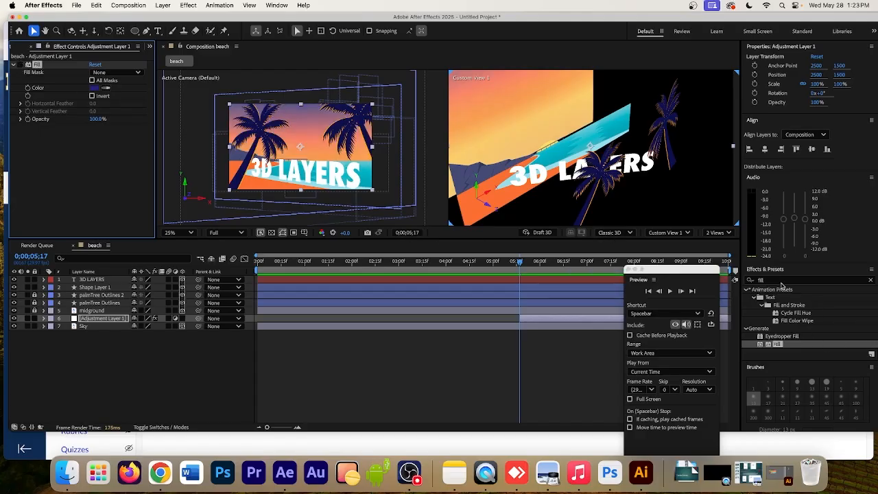
{"action": "left_click", "coordinate": [780, 281]}
{"action": "type", "text": "gradie"}
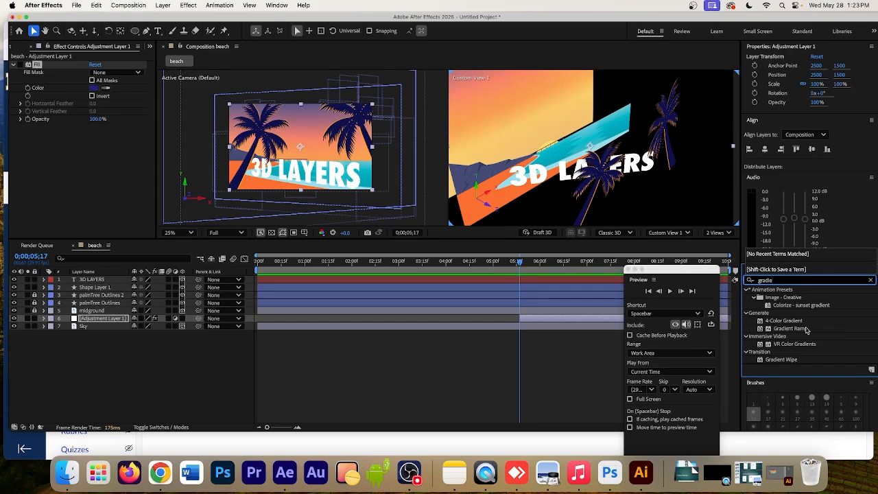
{"action": "left_click", "coordinate": [790, 329]}
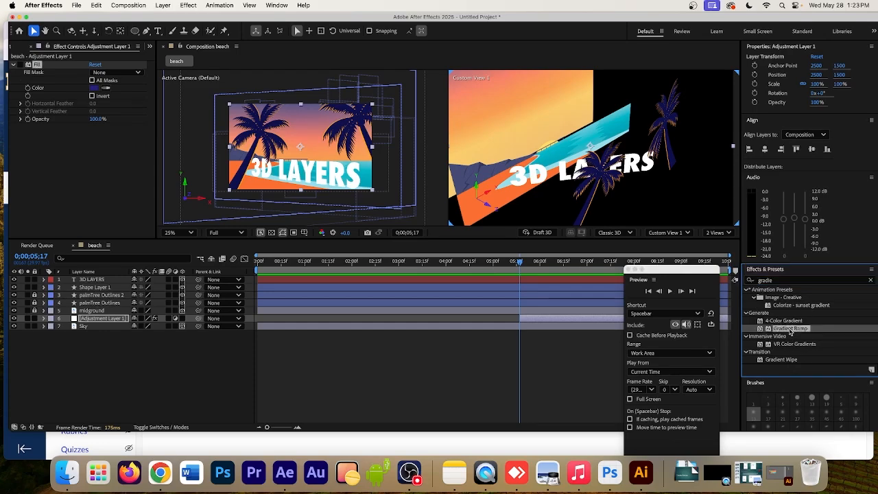
{"action": "left_click_drag", "start_coordinate": [790, 332], "coordinate": [553, 318]}
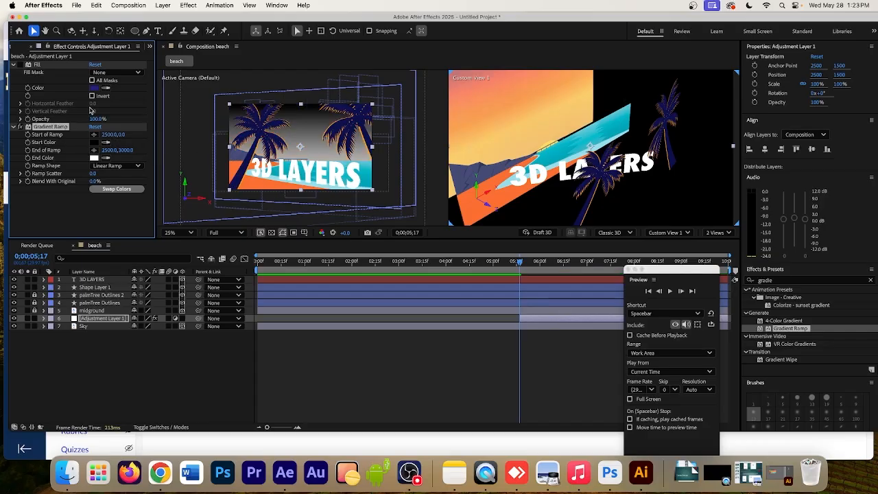
Set the Gradient Ramp's Start Color to dark navy 020130.
{"action": "left_click", "coordinate": [95, 142]}
{"action": "left_click", "coordinate": [469, 209]}
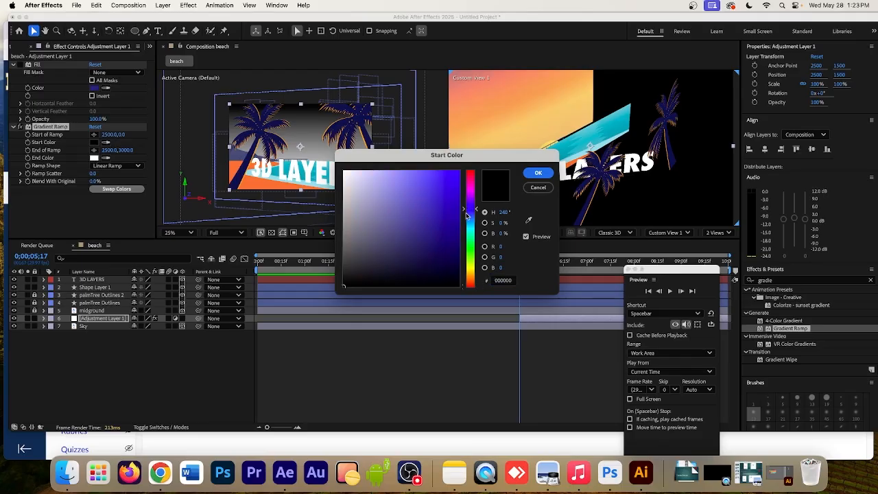
{"action": "mouse_move", "coordinate": [445, 253]}
{"action": "left_mouse_down"}
{"action": "mouse_move", "coordinate": [459, 259]}
{"action": "mouse_move", "coordinate": [455, 265]}
{"action": "left_mouse_up"}
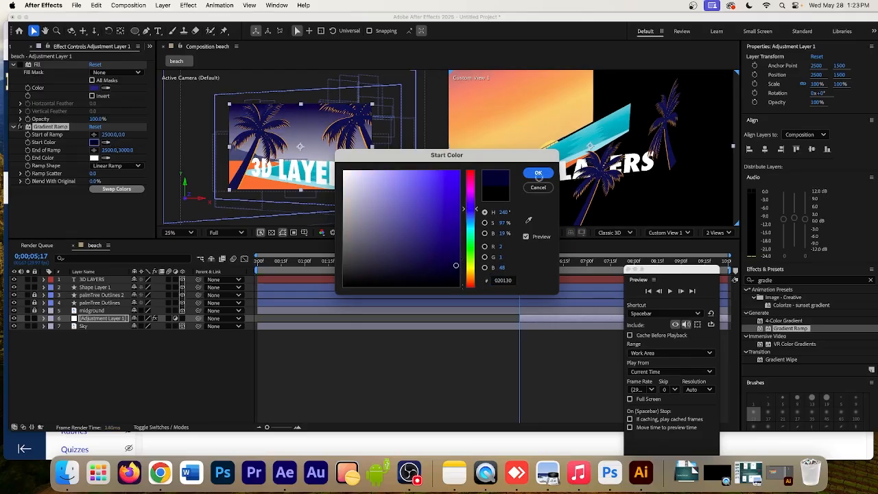
{"action": "left_click", "coordinate": [538, 173]}
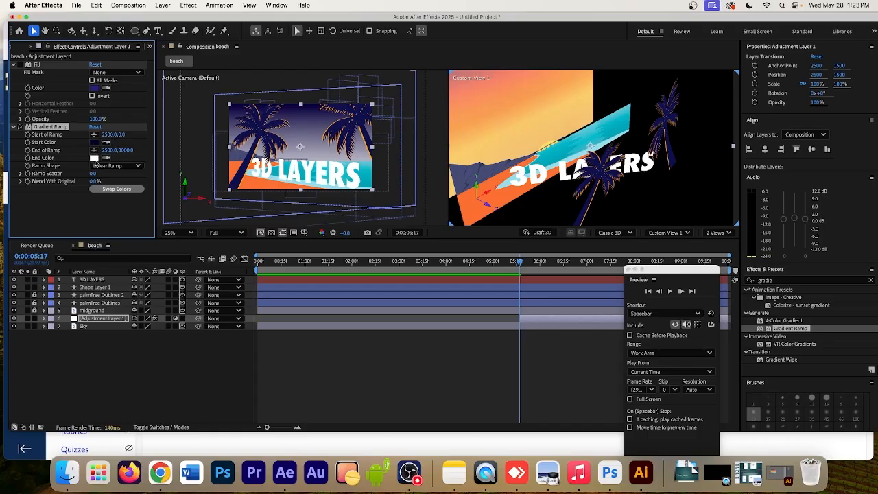
Set the Gradient Ramp's End Color to bright purple AA04C1.
{"action": "left_click", "coordinate": [94, 158]}
{"action": "left_click_drag", "start_coordinate": [472, 199], "coordinate": [472, 192]}
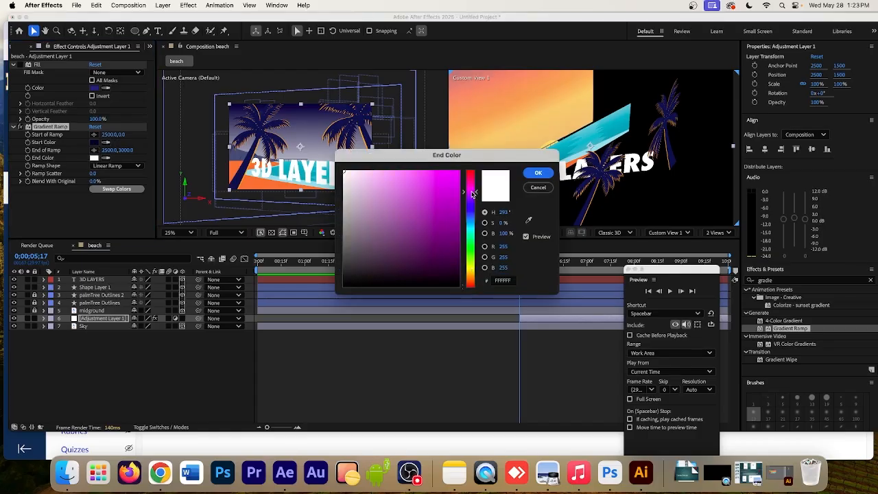
{"action": "left_click", "coordinate": [445, 242]}
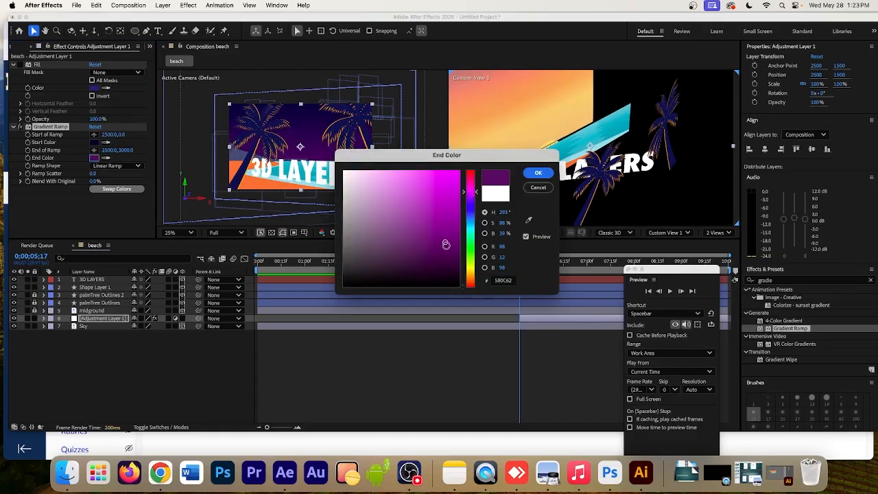
{"action": "mouse_move", "coordinate": [446, 242]}
{"action": "left_mouse_down"}
{"action": "mouse_move", "coordinate": [445, 218]}
{"action": "mouse_move", "coordinate": [416, 207]}
{"action": "left_mouse_up"}
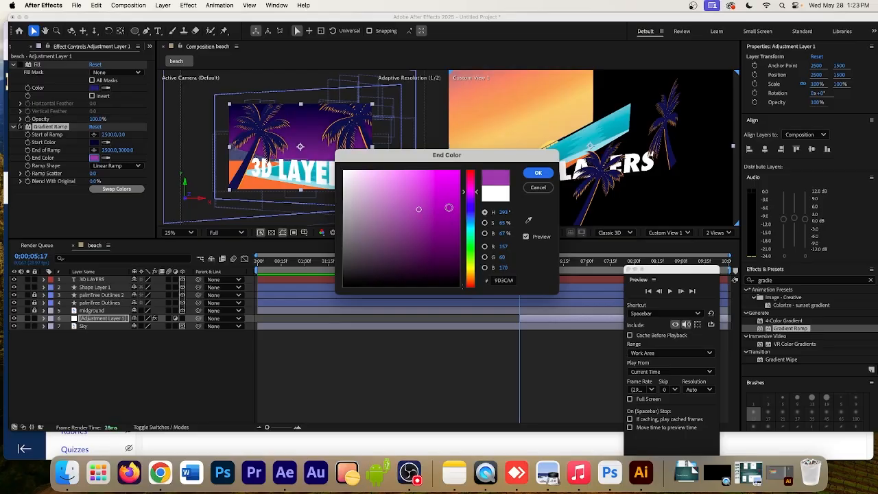
{"action": "left_click", "coordinate": [415, 221]}
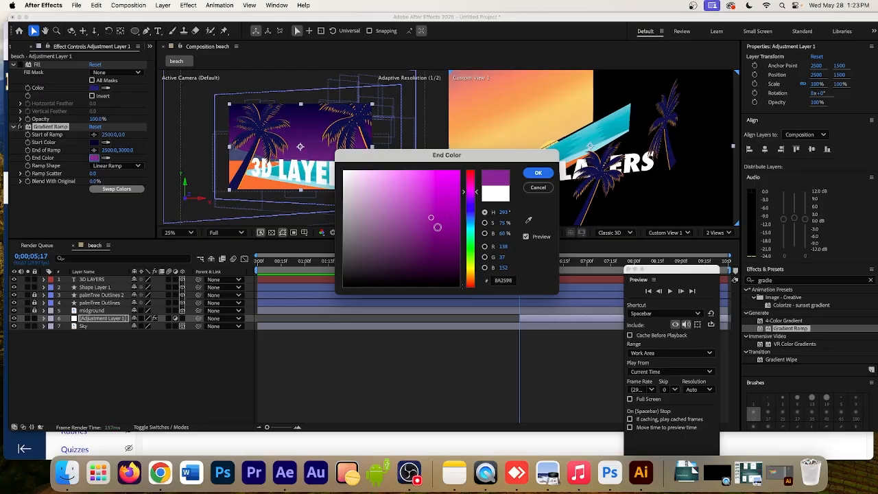
{"action": "mouse_move", "coordinate": [414, 220]}
{"action": "left_mouse_down"}
{"action": "mouse_move", "coordinate": [414, 205]}
{"action": "mouse_move", "coordinate": [445, 227]}
{"action": "mouse_move", "coordinate": [457, 198]}
{"action": "left_mouse_up"}
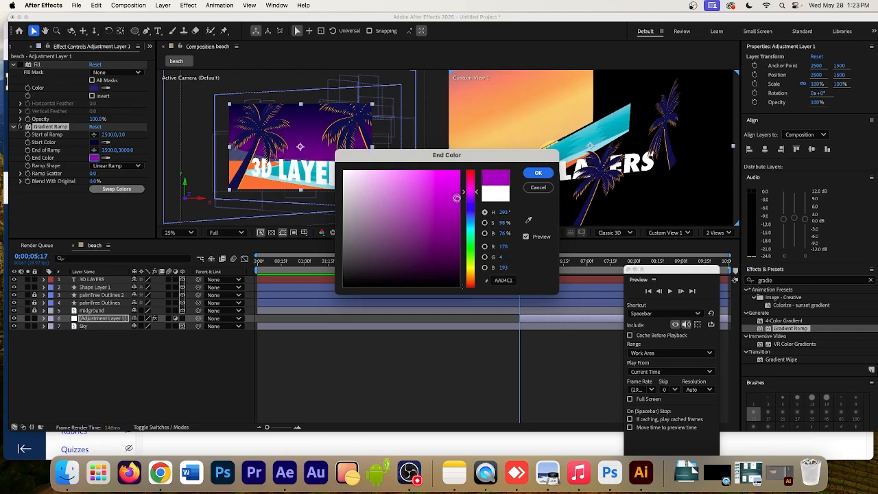
{"action": "left_click", "coordinate": [537, 174]}
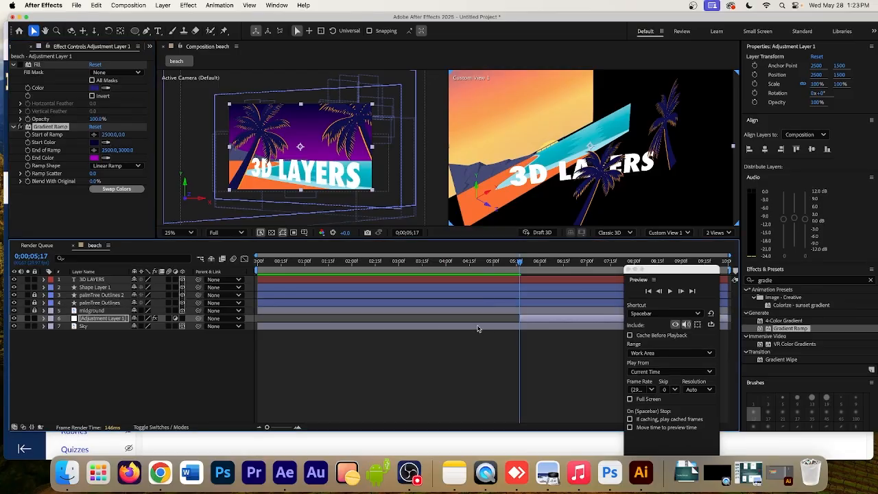
Deselect all layers and add a second adjustment layer to the beach composition.
{"action": "key", "text": "super+shift+a"}
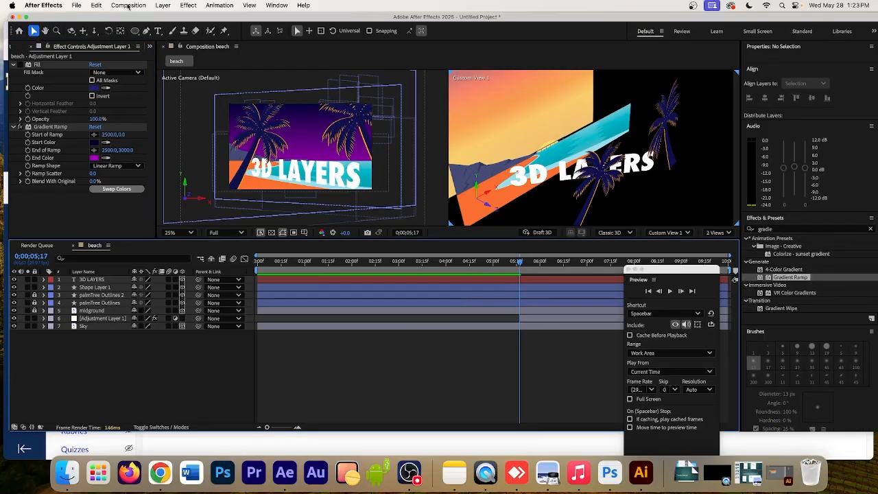
{"action": "left_click", "coordinate": [163, 5]}
{"action": "mouse_move", "coordinate": [177, 19]}
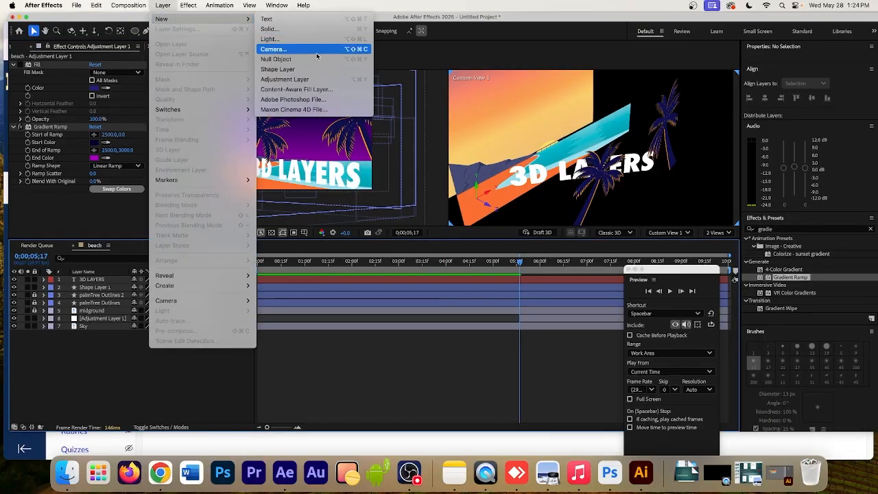
{"action": "left_click", "coordinate": [311, 79]}
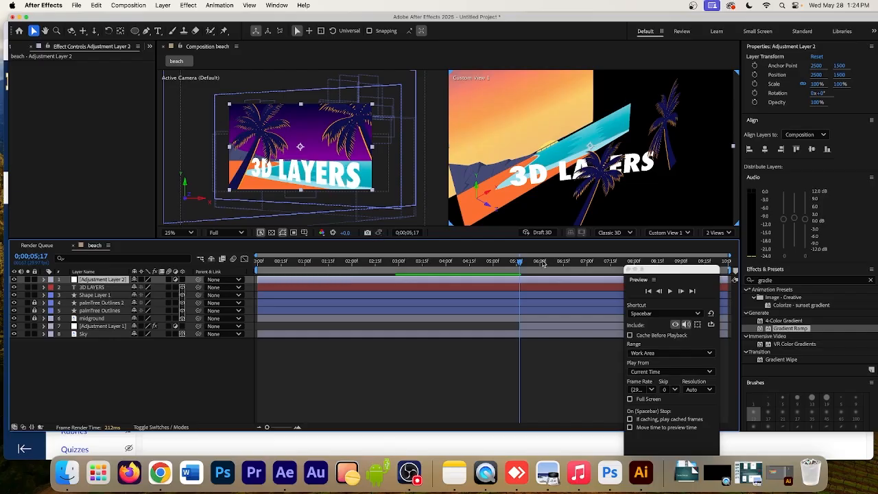
Place the new adjustment layer directly above the midground layer and trim its start to 0;00;05;17.
{"action": "left_click_drag", "start_coordinate": [674, 276], "coordinate": [656, 415]}
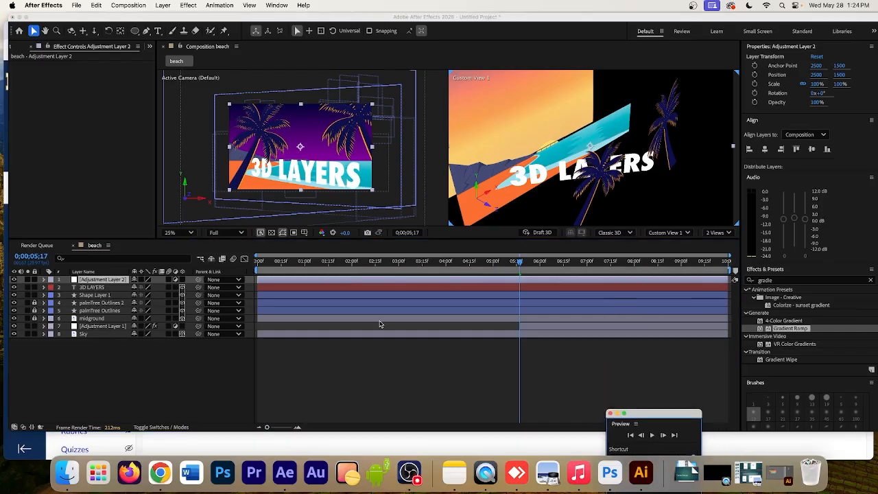
{"action": "left_click", "coordinate": [98, 281]}
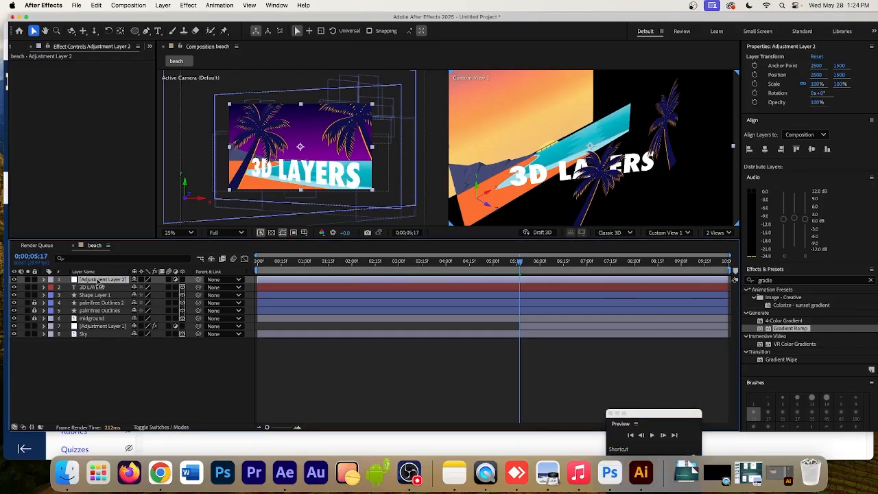
{"action": "left_click_drag", "start_coordinate": [98, 281], "coordinate": [100, 317]}
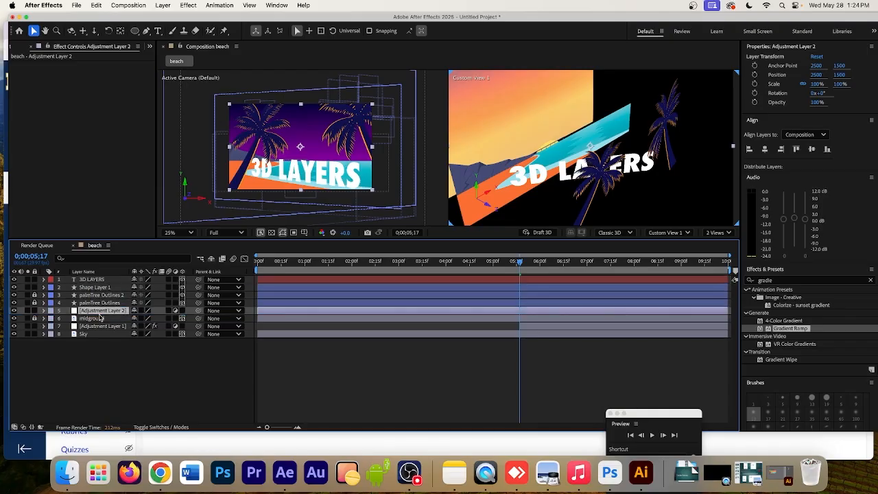
{"action": "left_click_drag", "start_coordinate": [256, 311], "coordinate": [519, 322]}
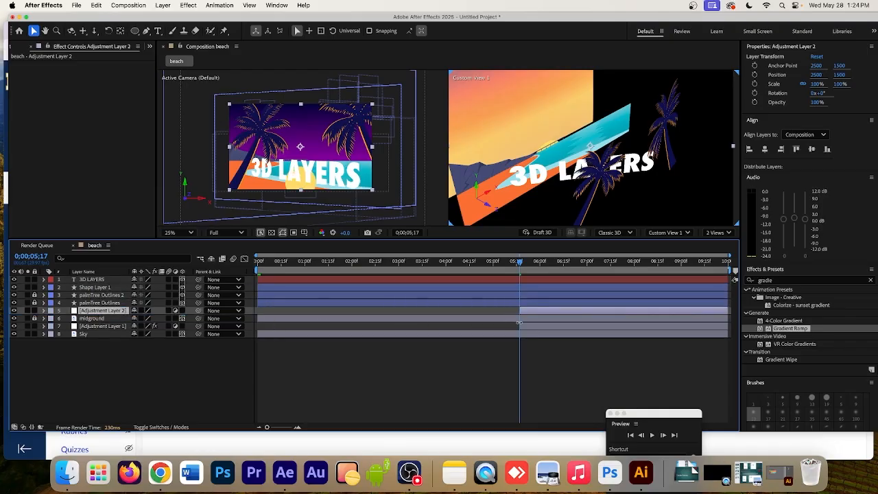
Rename the adjustment layer directly above Sky to "Night" and leave no layer selected.
{"action": "left_click", "coordinate": [103, 326]}
{"action": "key", "text": "Return"}
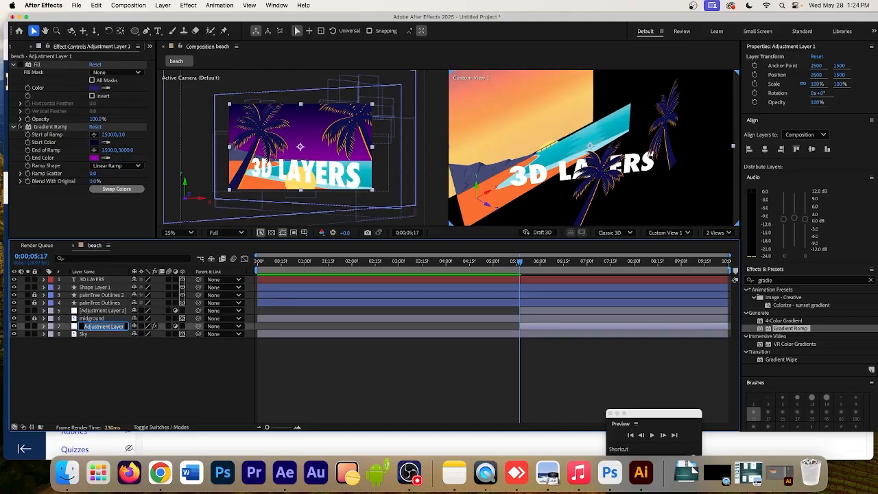
{"action": "type", "text": "Night"}
{"action": "key", "text": "Return"}
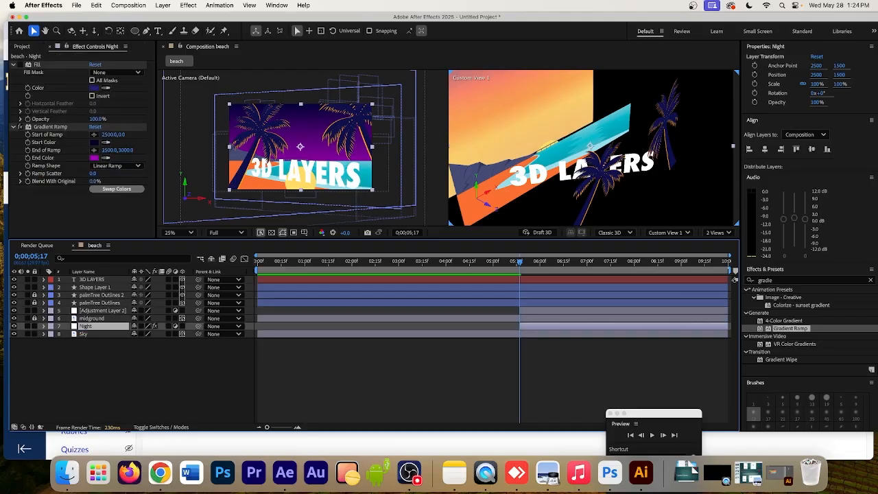
{"action": "left_click", "coordinate": [94, 318]}
{"action": "left_click", "coordinate": [61, 320]}
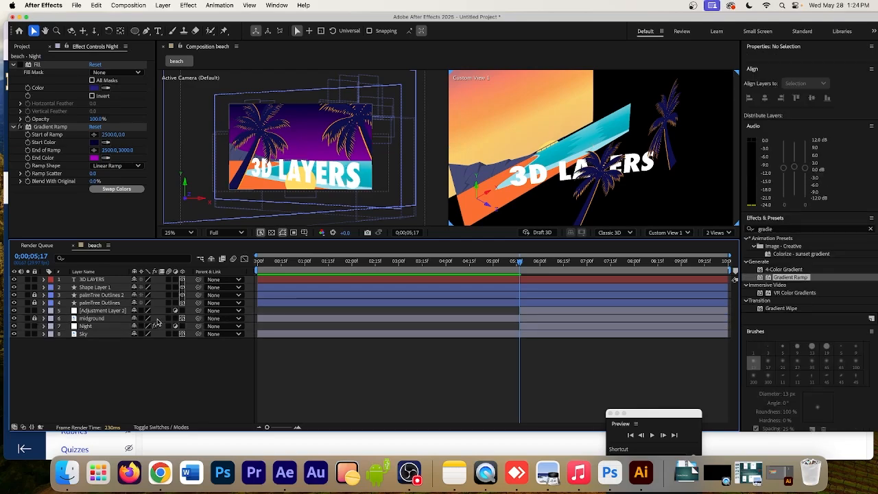
Apply the Color Balance effect to the adjustment layer directly above the midground layer.
{"action": "left_click", "coordinate": [528, 313]}
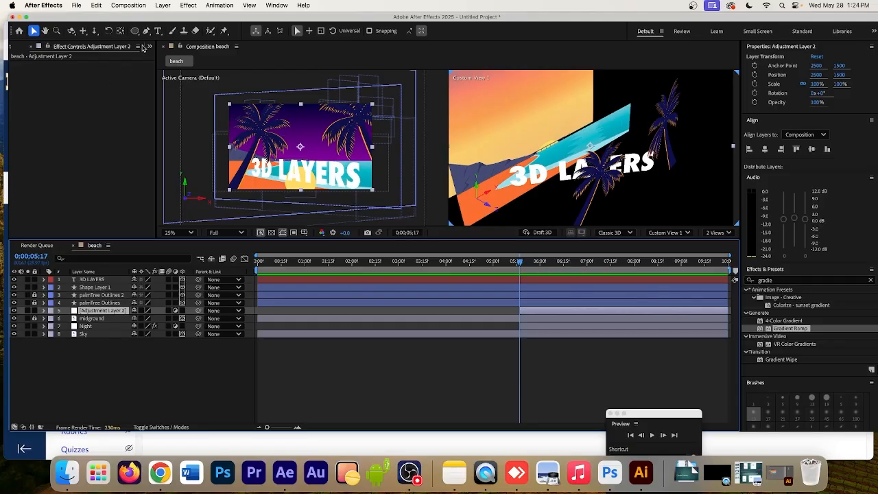
{"action": "left_click", "coordinate": [162, 6]}
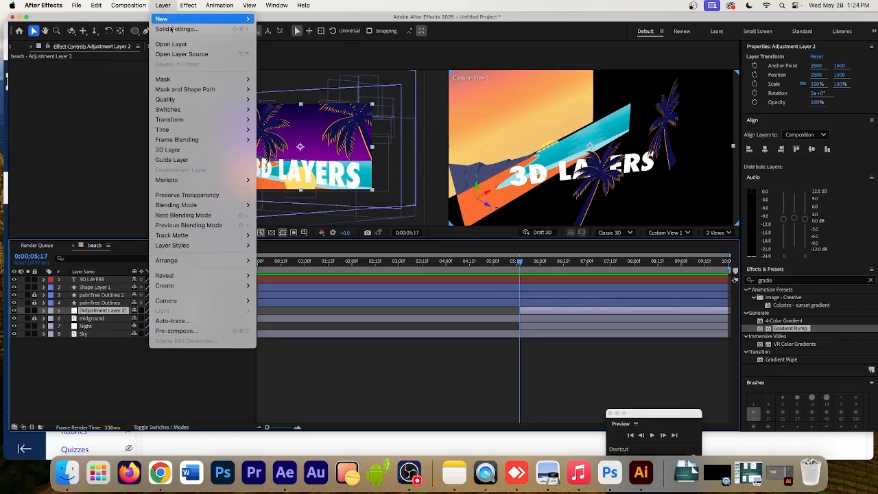
{"action": "mouse_move", "coordinate": [181, 122]}
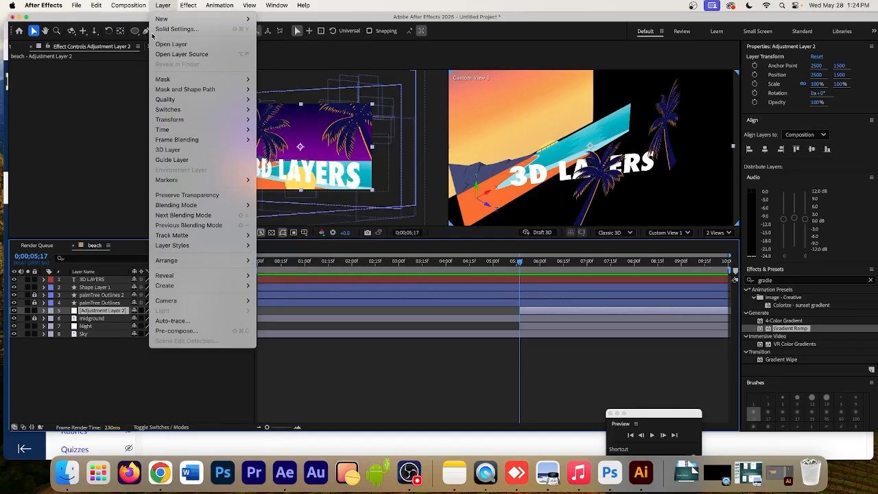
{"action": "mouse_move", "coordinate": [184, 6]}
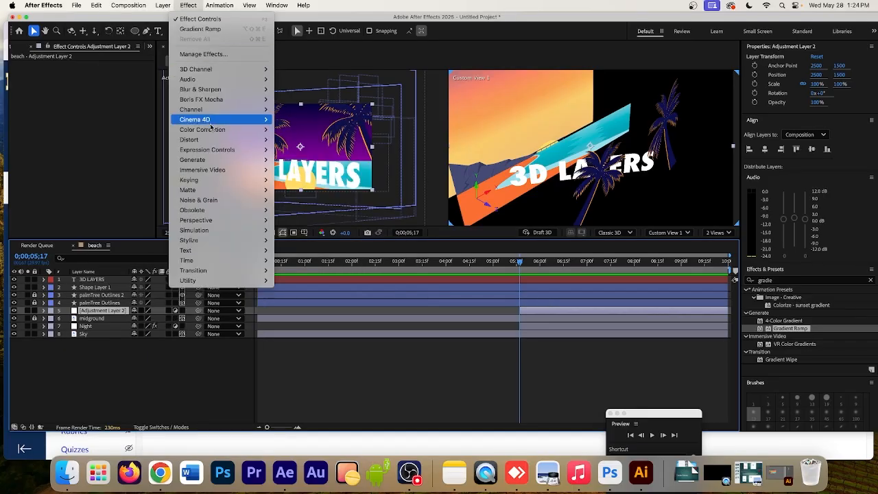
{"action": "mouse_move", "coordinate": [213, 129]}
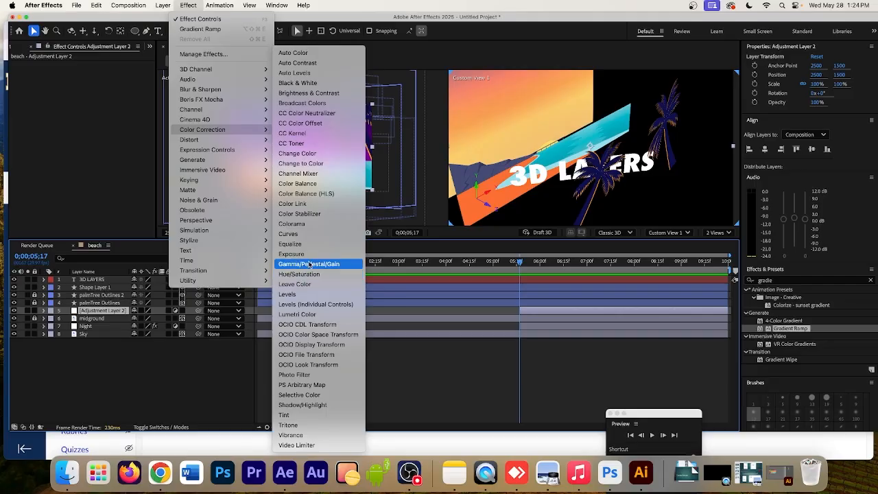
{"action": "left_click", "coordinate": [312, 183]}
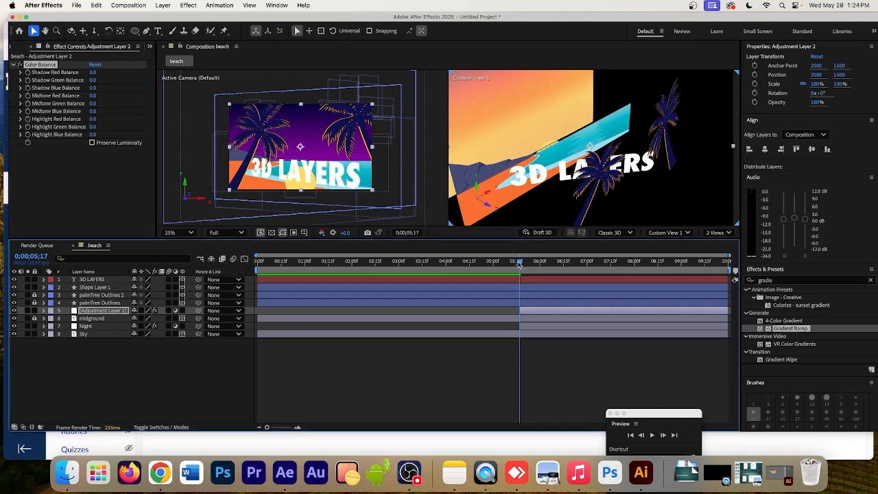
Try Color Balance on the adjustment layer with Shadow Red -18, Midtone Red -13 and Highlight Red 100.
{"action": "left_click_drag", "start_coordinate": [520, 259], "coordinate": [545, 260]}
{"action": "left_click", "coordinate": [536, 315]}
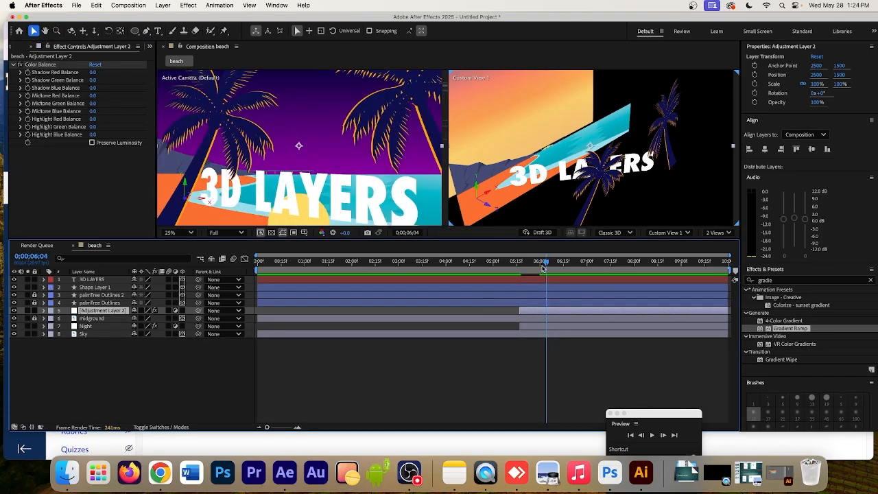
{"action": "left_click_drag", "start_coordinate": [542, 267], "coordinate": [519, 270]}
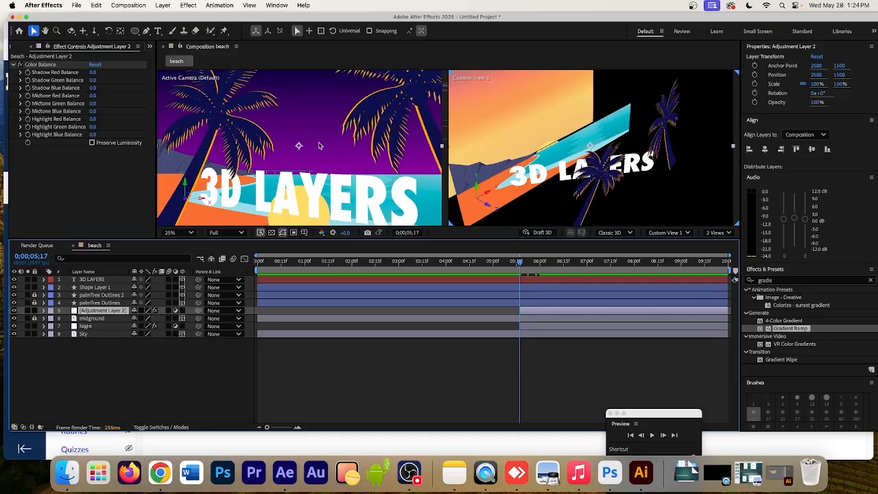
{"action": "left_click", "coordinate": [61, 108]}
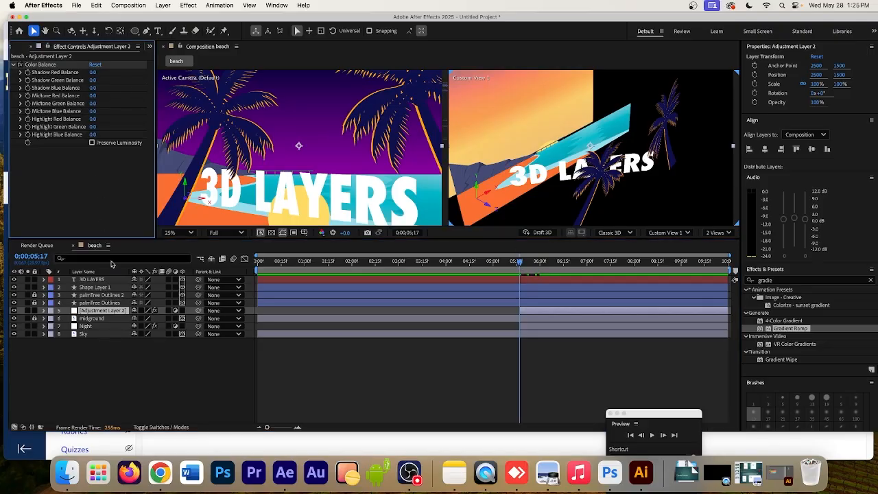
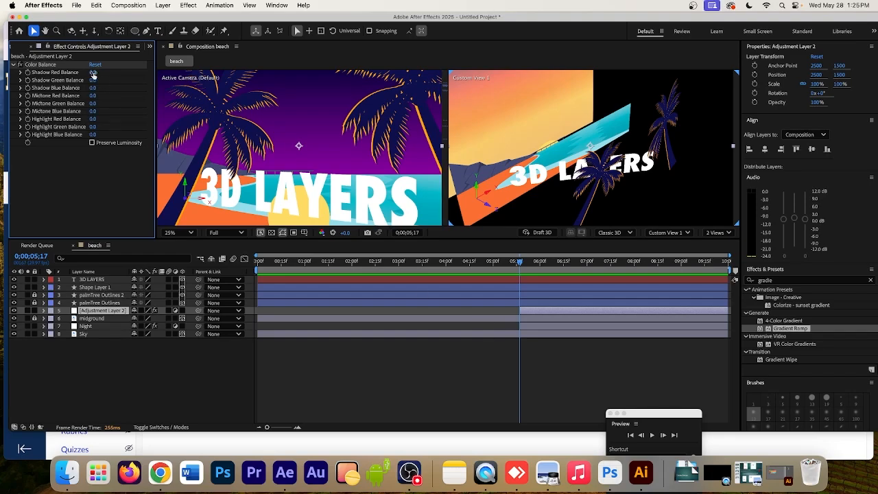
{"action": "left_click_drag", "start_coordinate": [93, 74], "coordinate": [83, 96]}
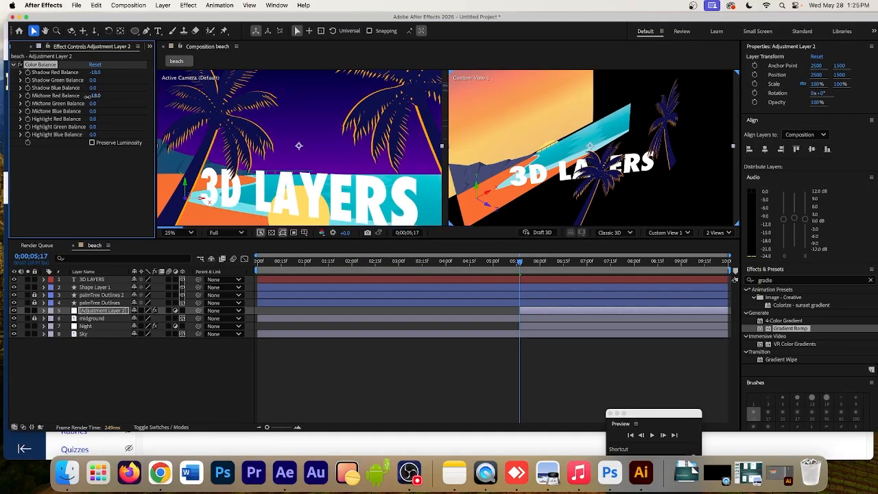
{"action": "left_click_drag", "start_coordinate": [95, 119], "coordinate": [22, 122]}
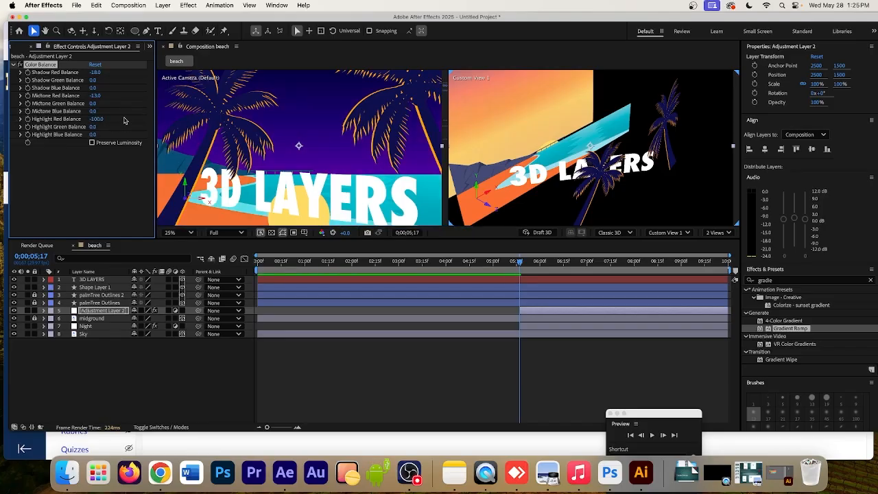
{"action": "left_click_drag", "start_coordinate": [90, 119], "coordinate": [329, 153]}
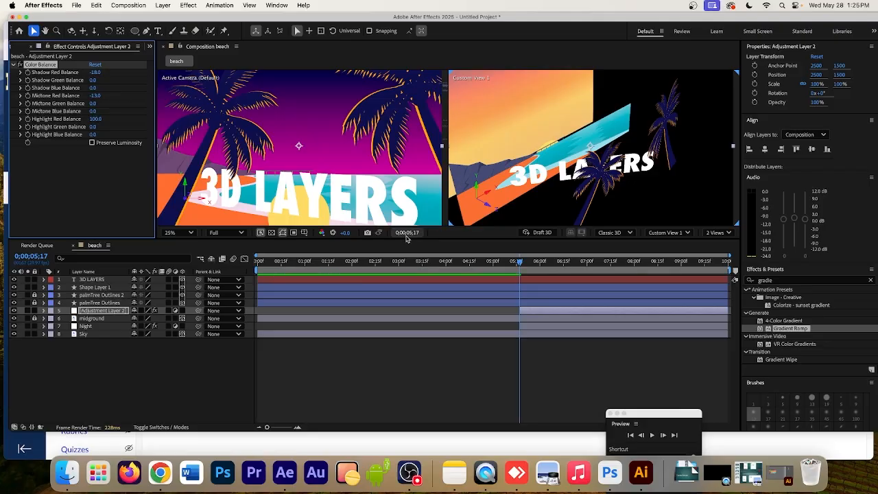
Cut the Color Balance effect from the adjustment layer and paste it onto the unlocked midground layer.
{"action": "left_click", "coordinate": [111, 314]}
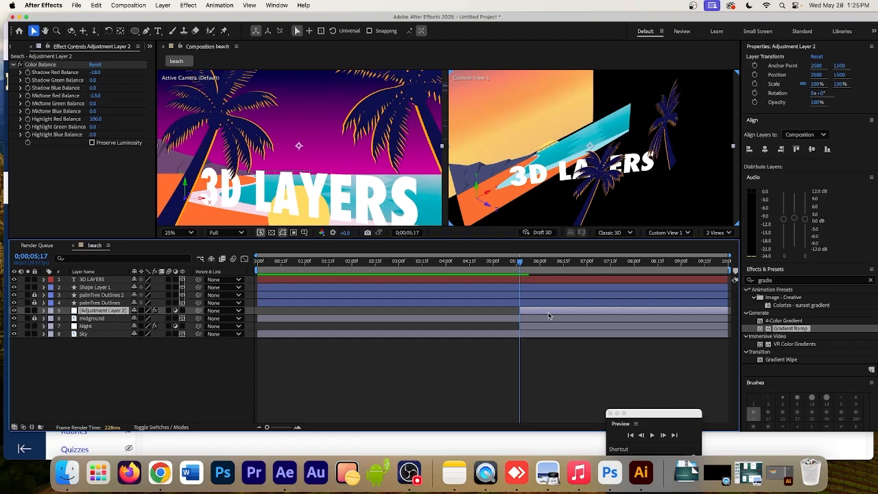
{"action": "left_click", "coordinate": [53, 64]}
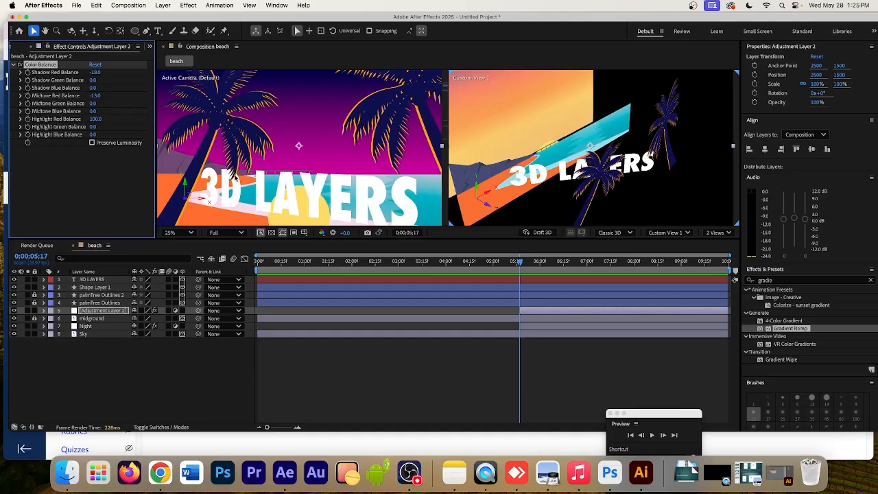
{"action": "key", "text": "Delete"}
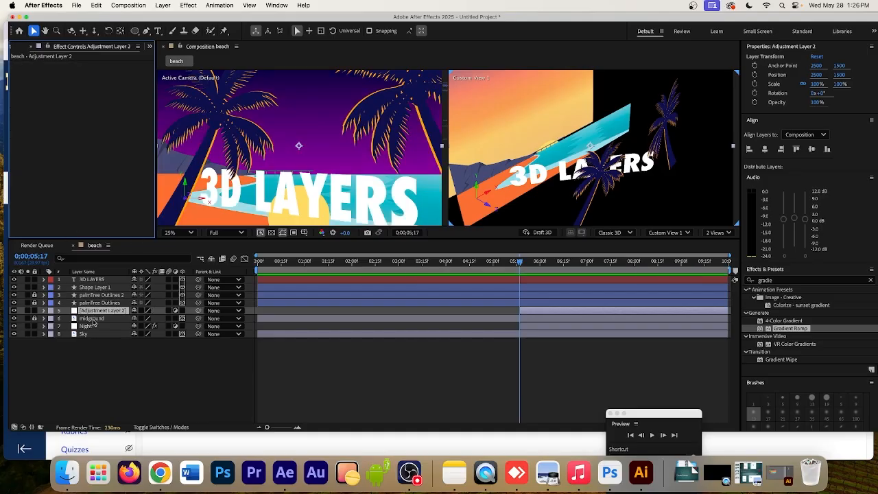
{"action": "left_click", "coordinate": [94, 319]}
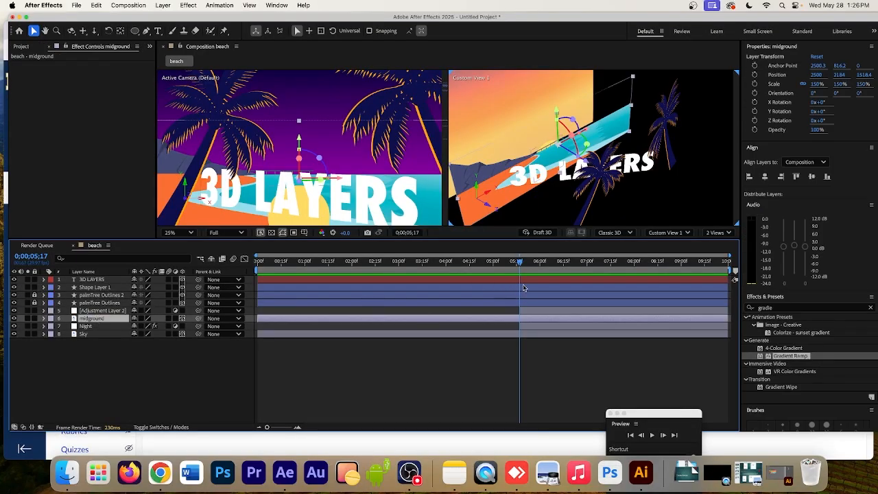
{"action": "key", "text": "super+v"}
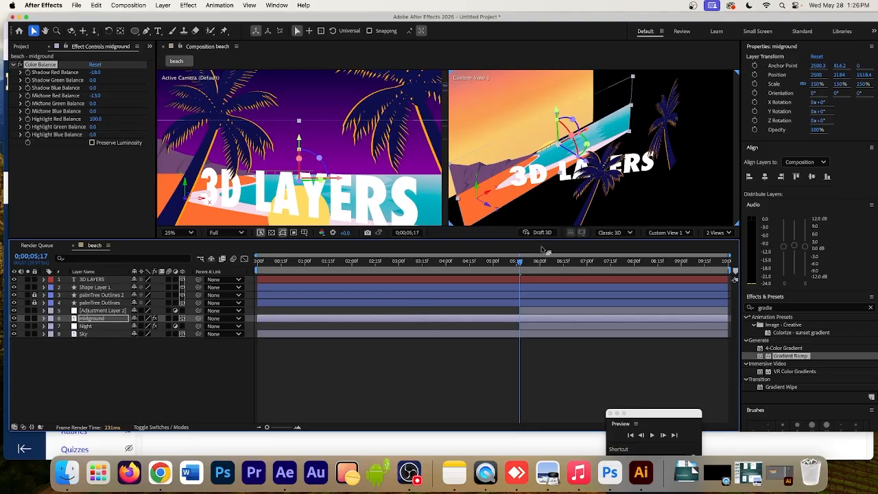
Reset the midground's Color Balance, keyframe all its properties at 0;00;05;17, and move the current time to 0;00;06;15.
{"action": "left_click", "coordinate": [45, 319]}
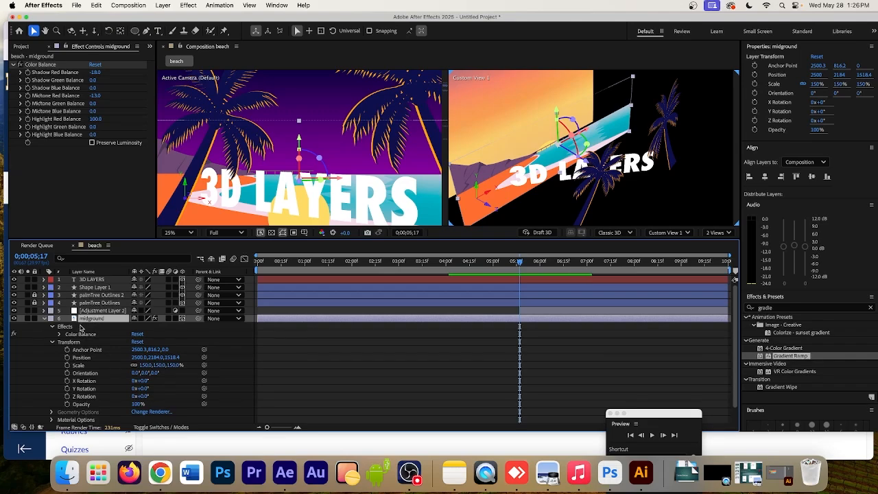
{"action": "left_click", "coordinate": [78, 333]}
{"action": "left_click", "coordinate": [100, 321]}
{"action": "left_click", "coordinate": [60, 334]}
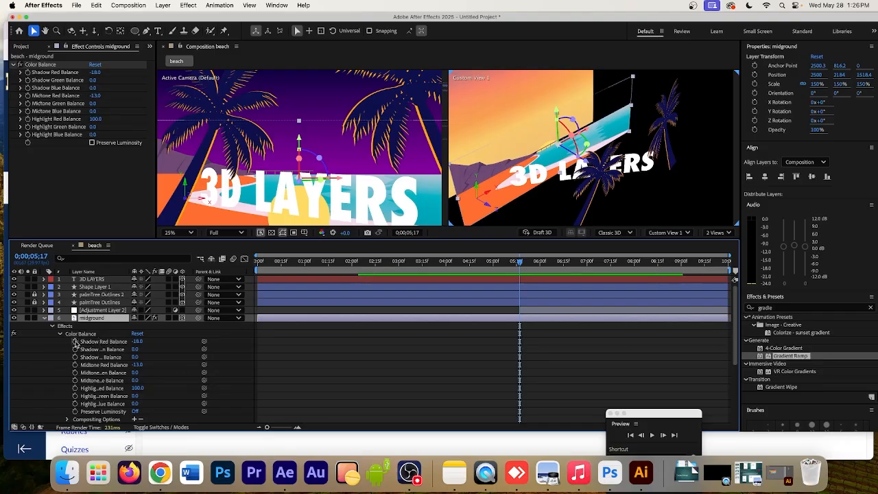
{"action": "left_click", "coordinate": [137, 333]}
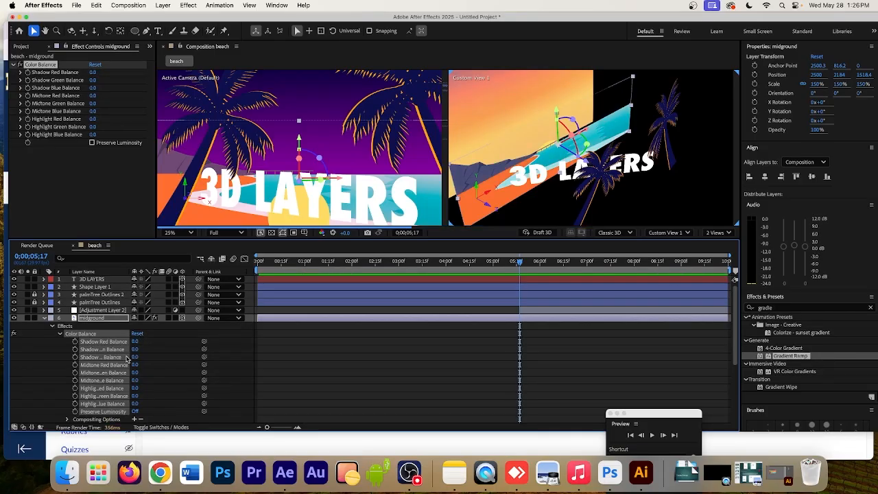
{"action": "left_click", "coordinate": [75, 342]}
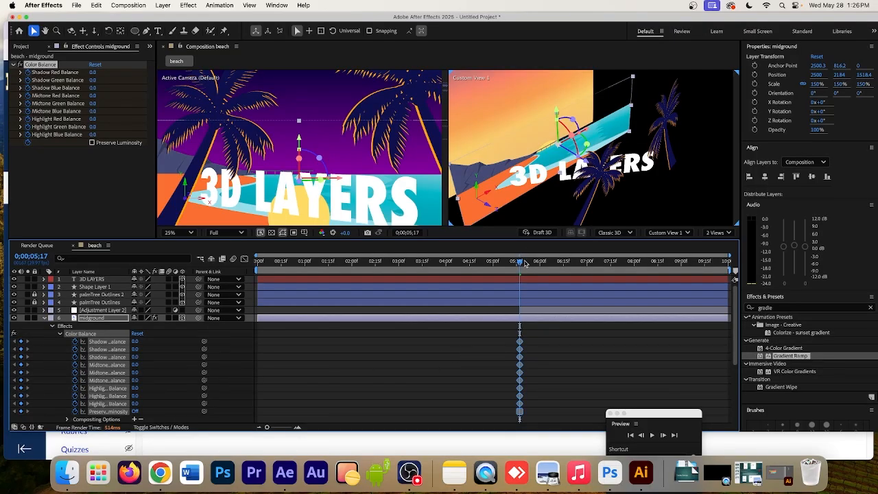
{"action": "left_click_drag", "start_coordinate": [521, 264], "coordinate": [565, 273]}
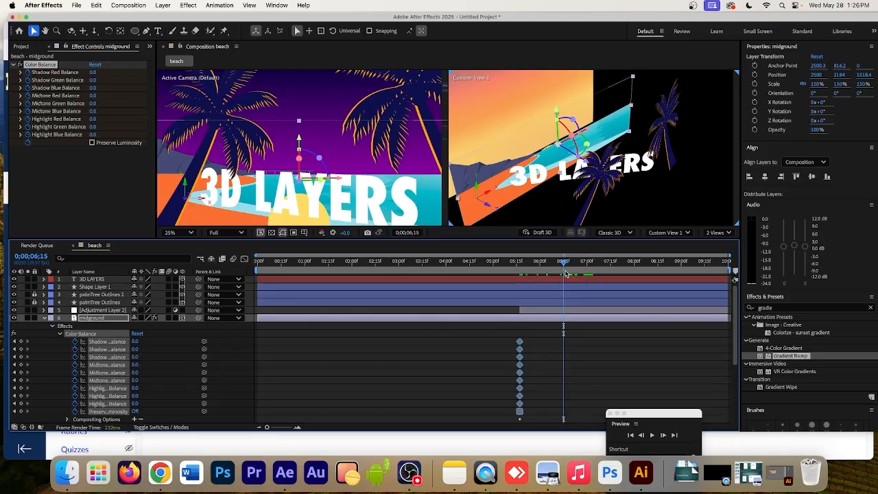
{"action": "left_click", "coordinate": [167, 357]}
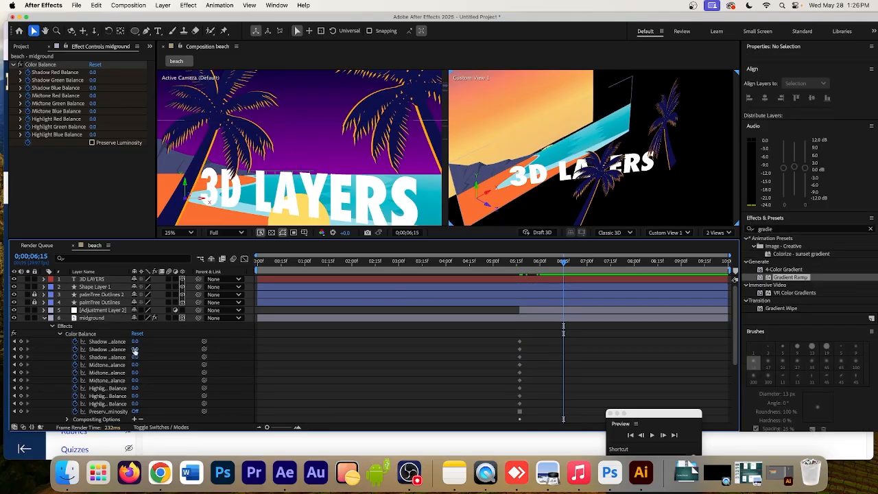
{"action": "mouse_move", "coordinate": [135, 349]}
{"action": "left_mouse_down"}
{"action": "mouse_move", "coordinate": [108, 348]}
{"action": "mouse_move", "coordinate": [166, 352]}
{"action": "mouse_move", "coordinate": [138, 342]}
{"action": "mouse_move", "coordinate": [149, 343]}
{"action": "left_mouse_up"}
{"action": "key", "text": "cmd+z"}
{"action": "key", "text": "cmd+z"}
{"action": "key", "text": "cmd+z"}
{"action": "left_click_drag", "start_coordinate": [93, 97], "coordinate": [50, 96]}
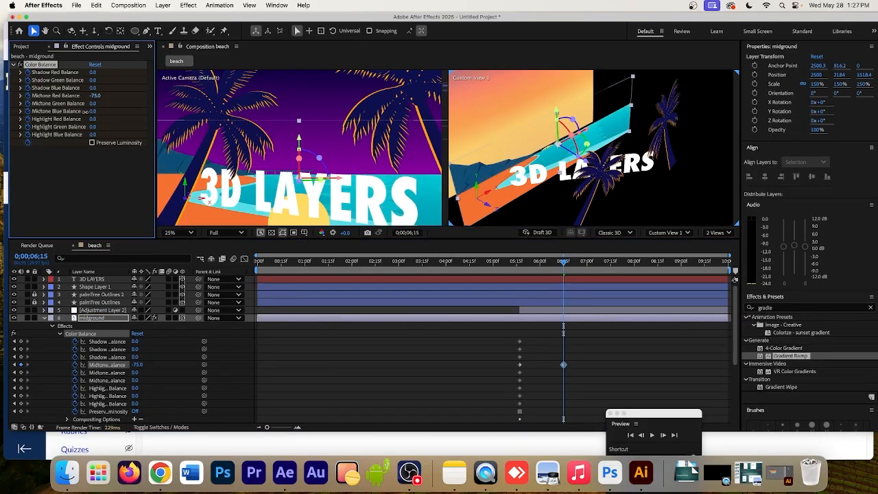
{"action": "key", "text": "cmd+z"}
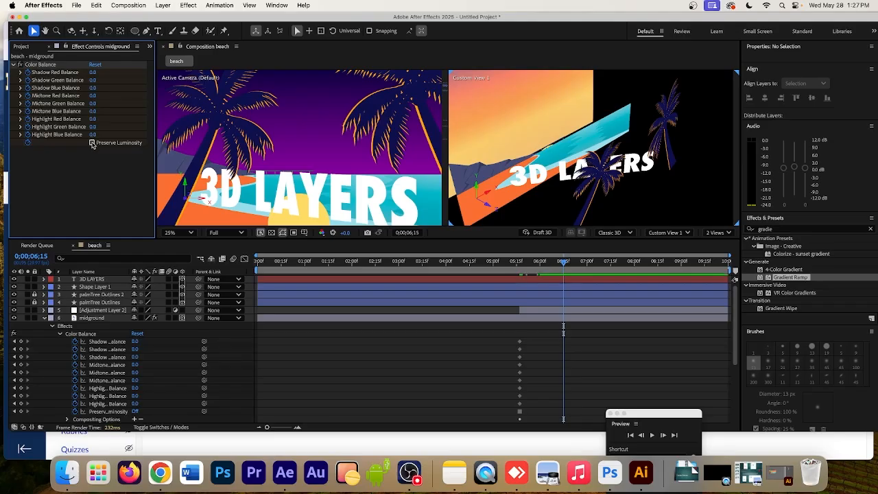
At 0;00;06;15, set the midground's Highlight Blue to 100, Highlight Green to 25, Shadow Blue to 50 and Midtone Green to 36.
{"action": "left_click_drag", "start_coordinate": [92, 134], "coordinate": [109, 126]}
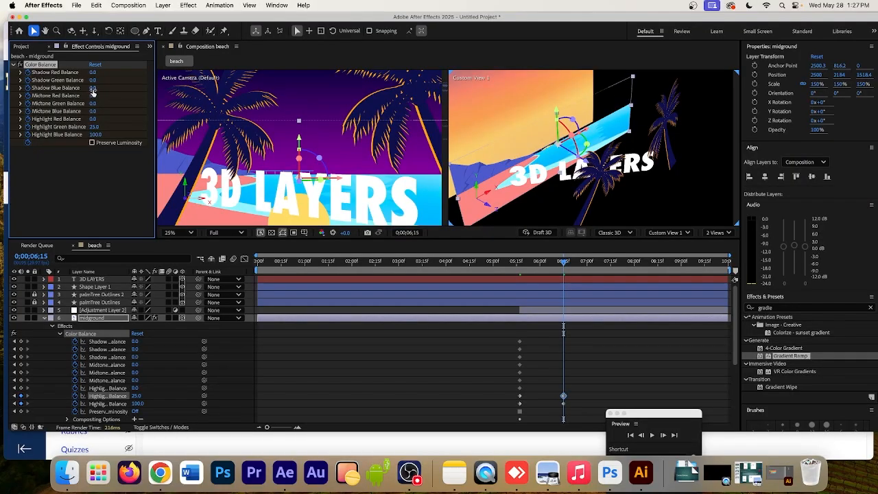
{"action": "left_click_drag", "start_coordinate": [93, 90], "coordinate": [115, 90]}
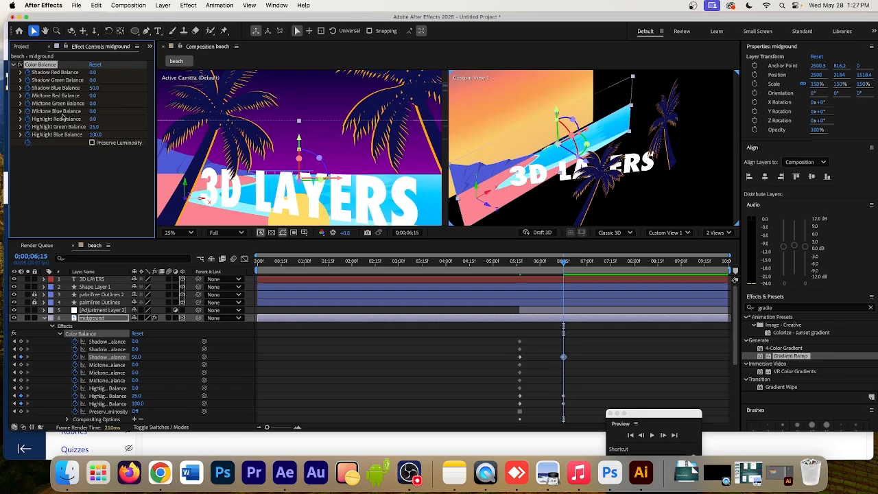
{"action": "left_click_drag", "start_coordinate": [93, 103], "coordinate": [112, 103]}
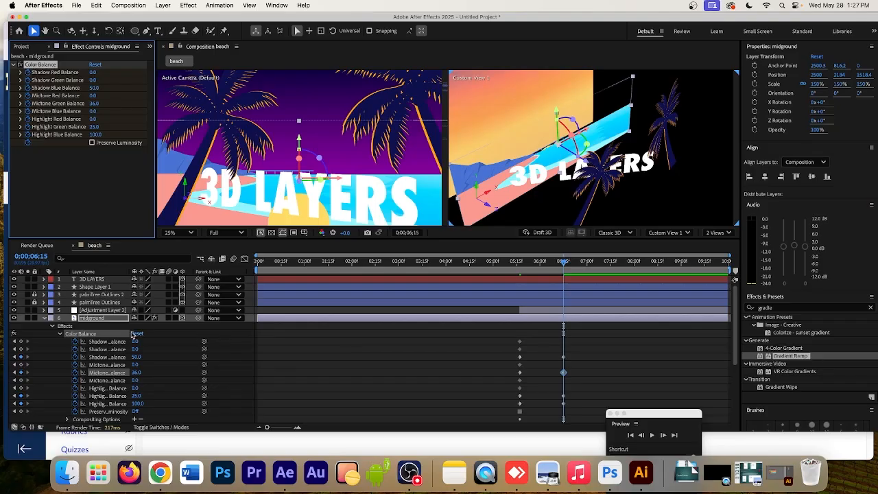
Copy the midground layer's keyframed Color Balance effect and paste it onto Shape Layer 1 at 0;00;06;15.
{"action": "left_click", "coordinate": [84, 334]}
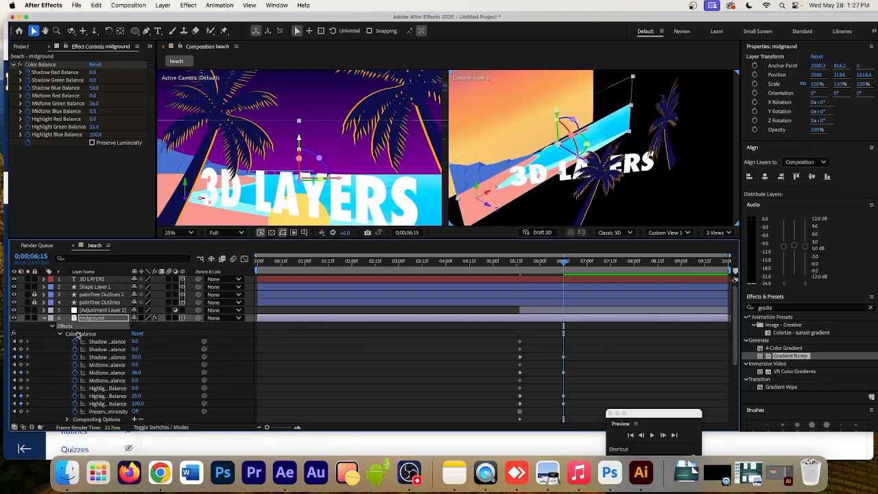
{"action": "left_click", "coordinate": [52, 329]}
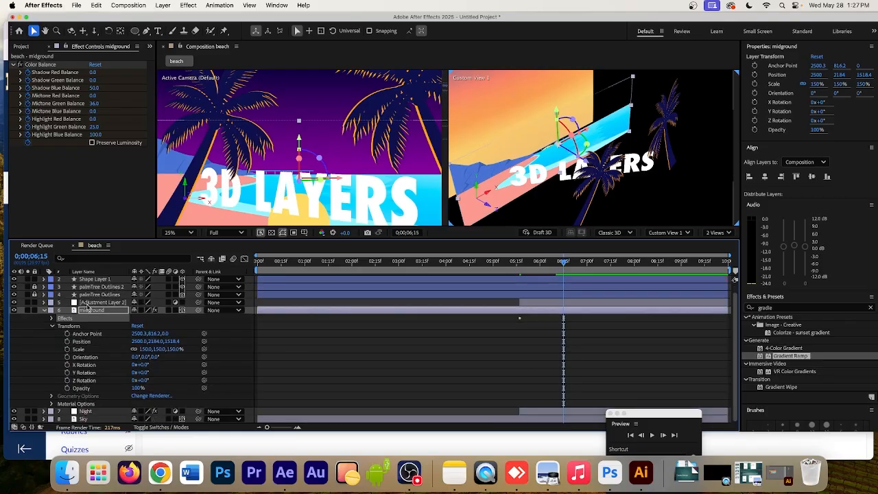
{"action": "left_click", "coordinate": [43, 279]}
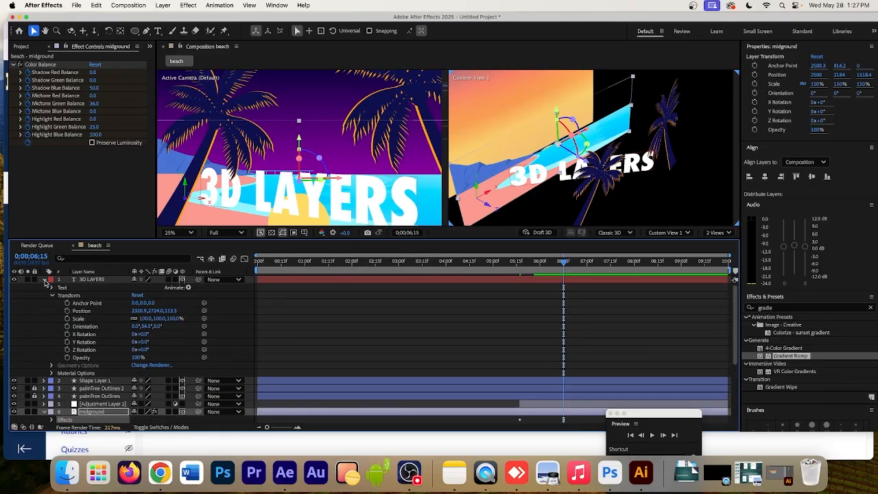
{"action": "left_click", "coordinate": [44, 280]}
{"action": "left_click", "coordinate": [85, 288]}
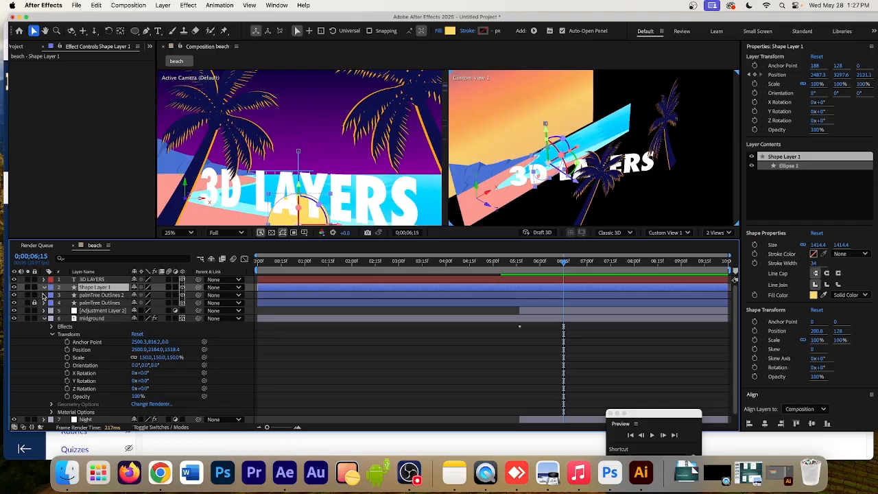
{"action": "left_click", "coordinate": [44, 288]}
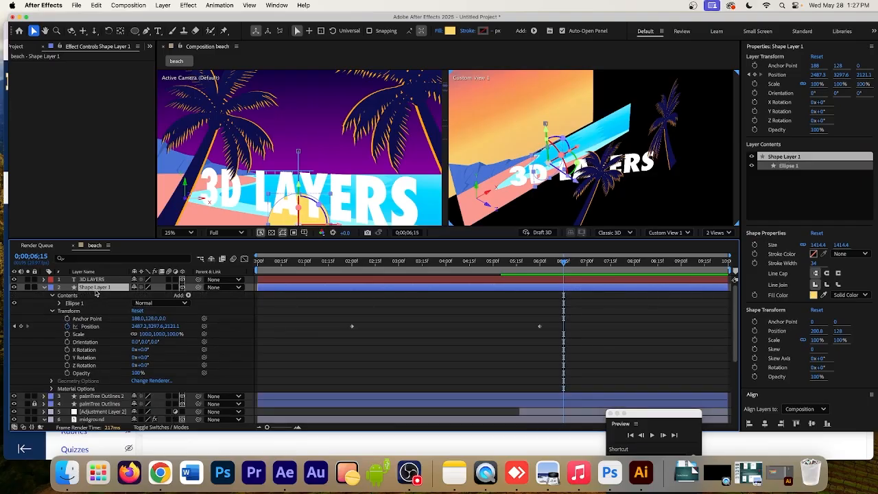
{"action": "key", "text": "super+alt+shift+e"}
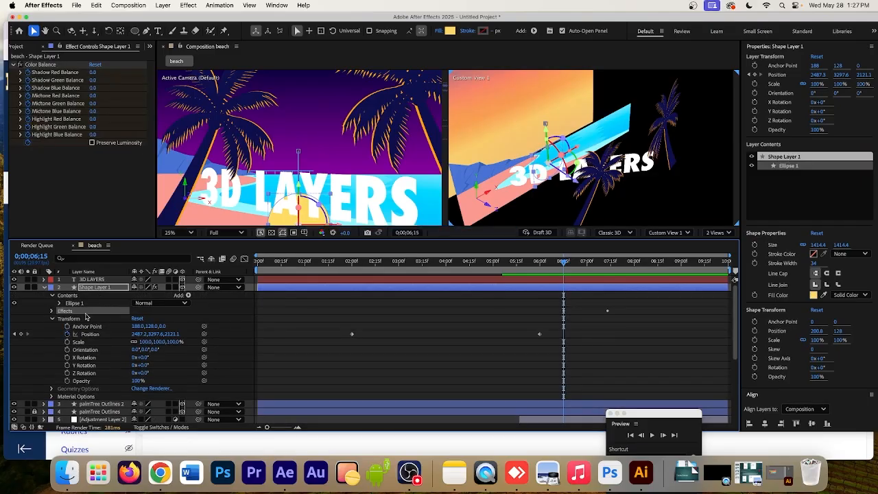
Paste the keyframed Color Balance effect onto the palmTree Outlines 2 layer at 0;00;06;15 and collapse that layer and Shape Layer 1.
{"action": "left_click", "coordinate": [49, 405]}
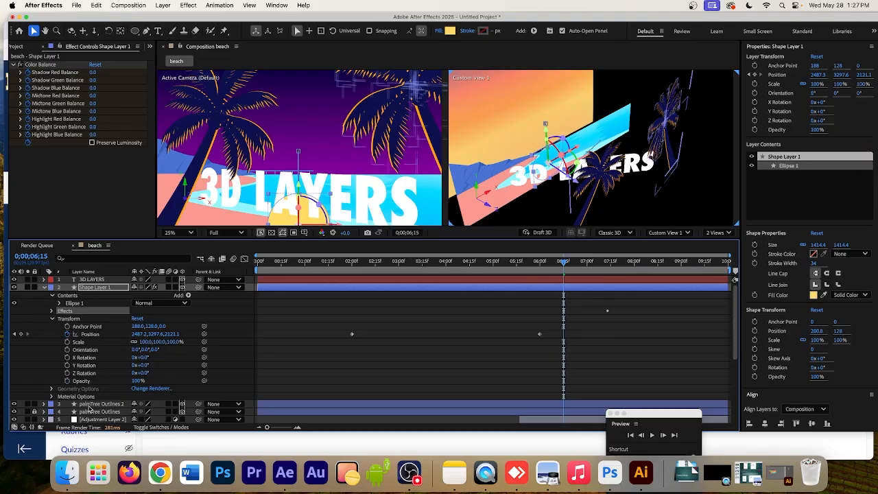
{"action": "left_click", "coordinate": [43, 404]}
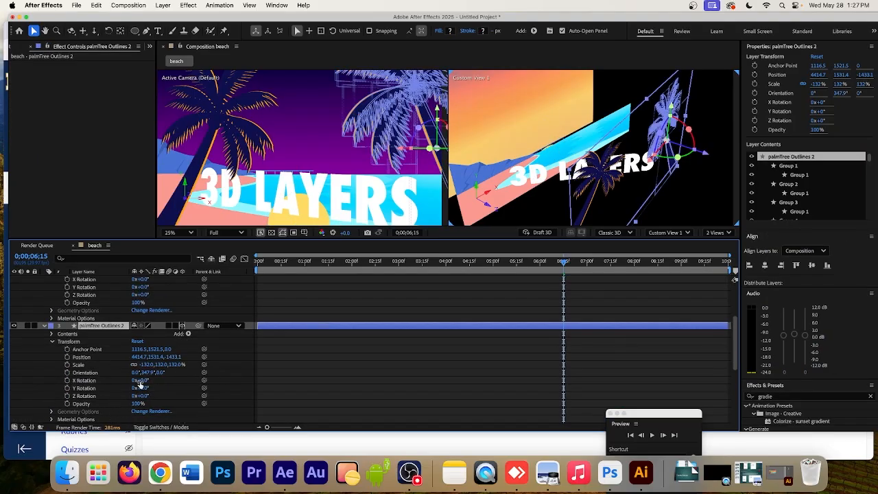
{"action": "key", "text": "super+alt+shift+e"}
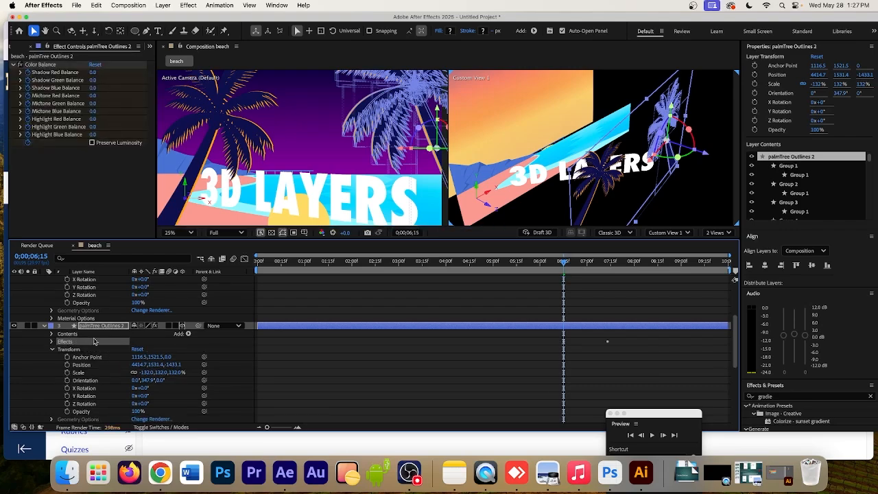
{"action": "left_click", "coordinate": [44, 326]}
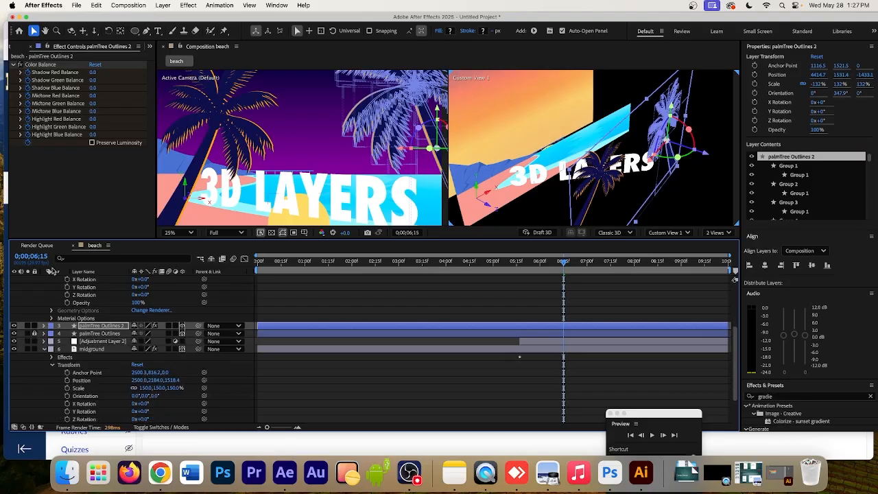
{"action": "left_click", "coordinate": [44, 287]}
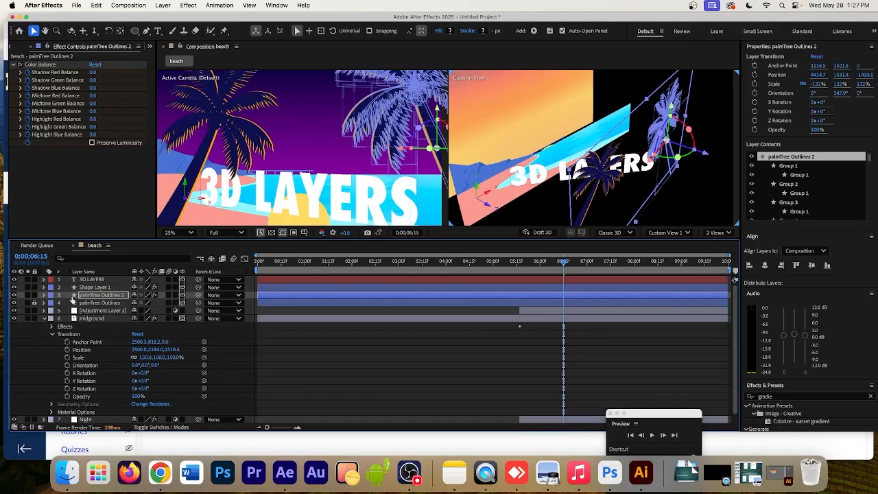
Scrub between 0;00;05;13 and 0;00;06;03 to review the night color transition, and collapse the midground layer.
{"action": "left_click_drag", "start_coordinate": [562, 267], "coordinate": [513, 266]}
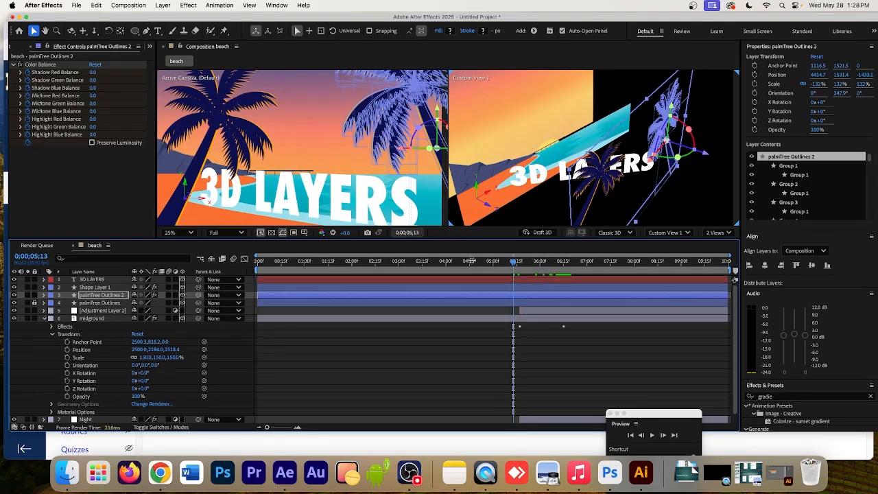
{"action": "left_click_drag", "start_coordinate": [521, 265], "coordinate": [546, 267]}
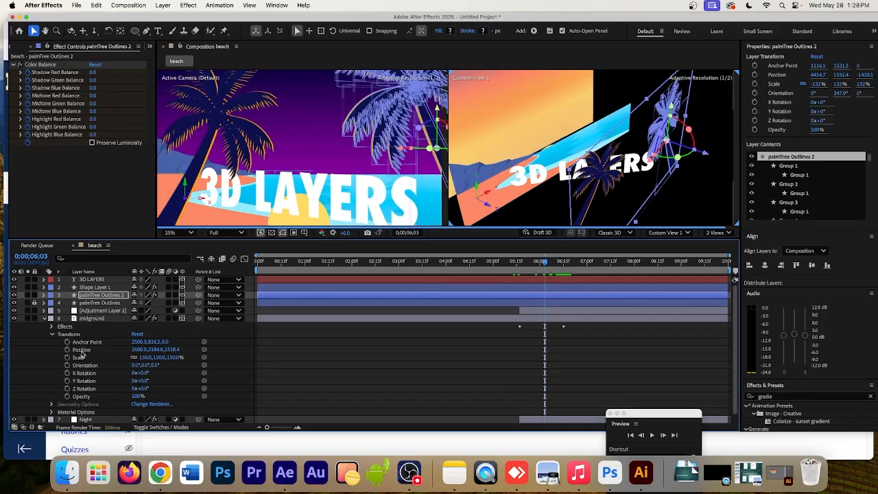
{"action": "left_click", "coordinate": [43, 319]}
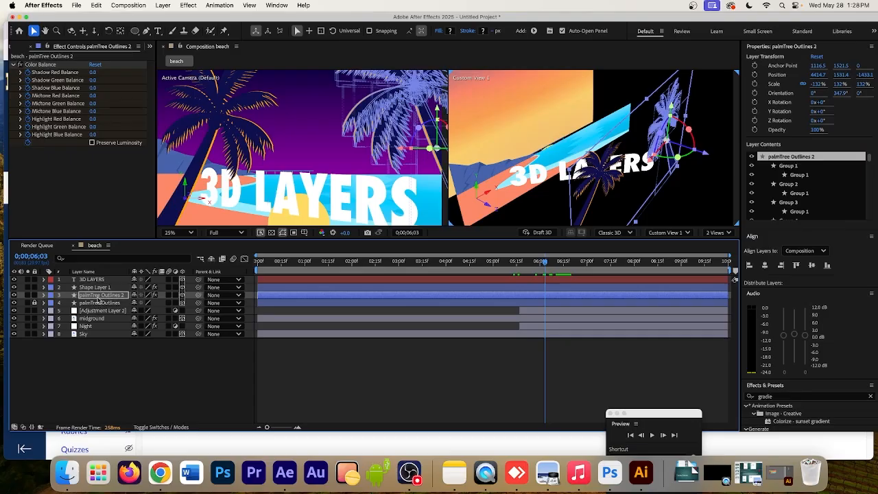
Go to Shape Layer 1's position keyframe at 0;00;06;00 and examine the sun against the landscape and palm trees in both views.
{"action": "left_click", "coordinate": [96, 288]}
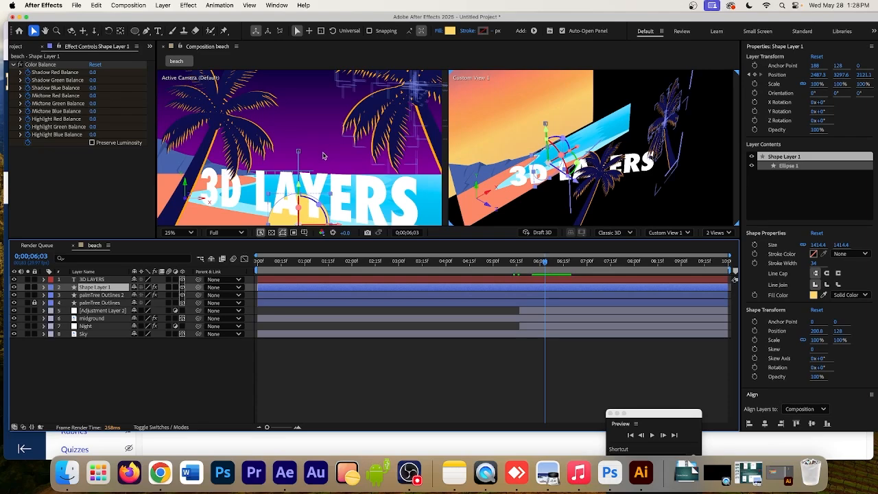
{"action": "left_click", "coordinate": [43, 287]}
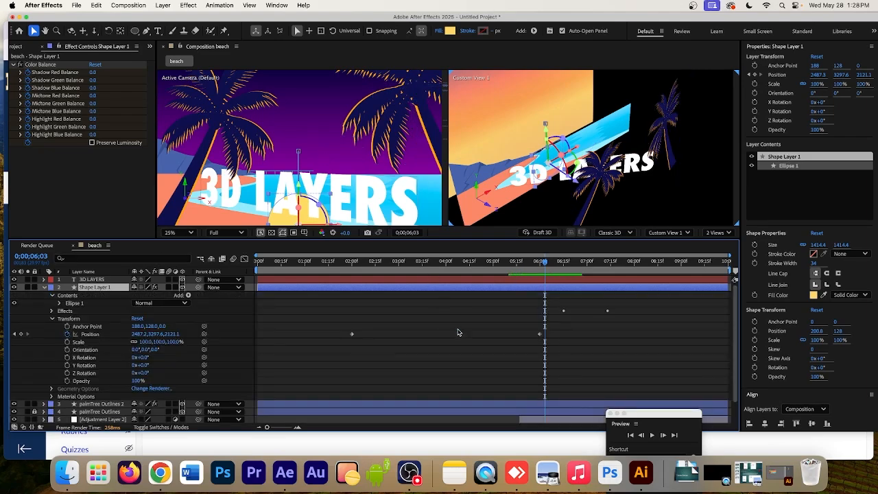
{"action": "key", "text": "j"}
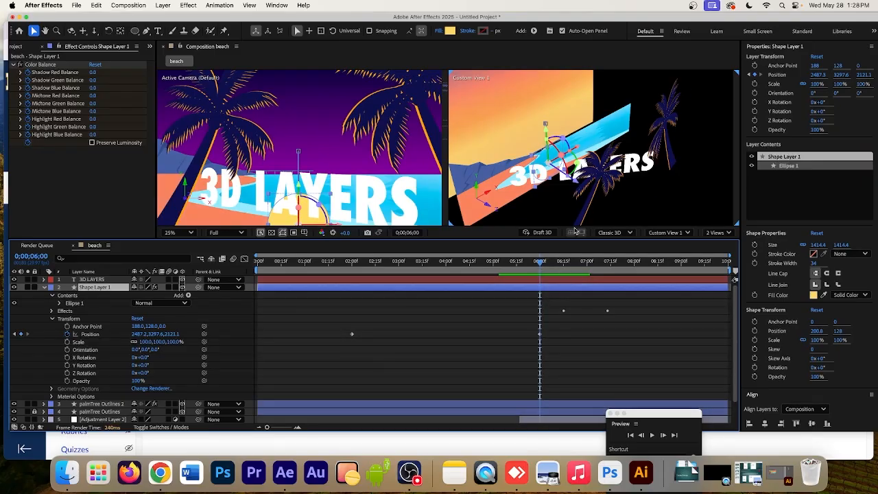
{"action": "left_click_drag", "start_coordinate": [576, 188], "coordinate": [552, 179]}
{"action": "scroll", "coordinate": [334, 187], "scroll_direction": "down", "scroll_amount": 3}
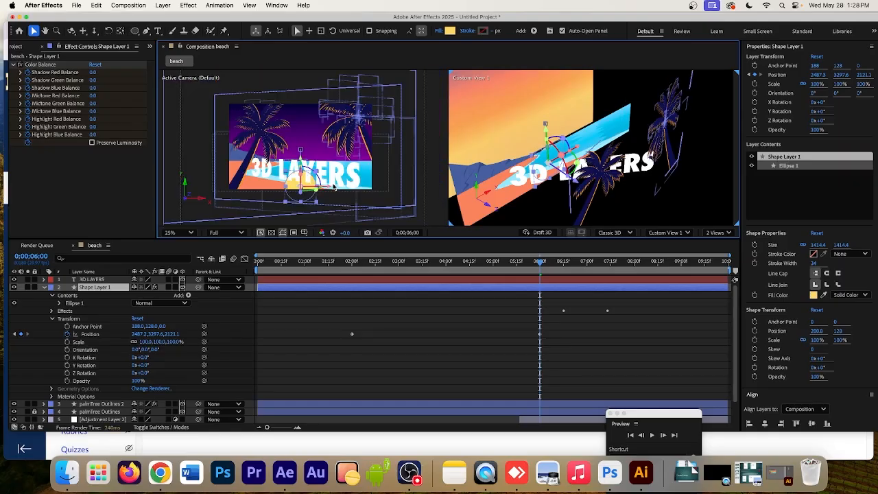
{"action": "scroll", "coordinate": [334, 187], "scroll_direction": "up", "scroll_amount": 5}
{"action": "scroll", "coordinate": [334, 187], "scroll_direction": "down", "scroll_amount": 4}
{"action": "scroll", "coordinate": [334, 186], "scroll_direction": "up", "scroll_amount": 3}
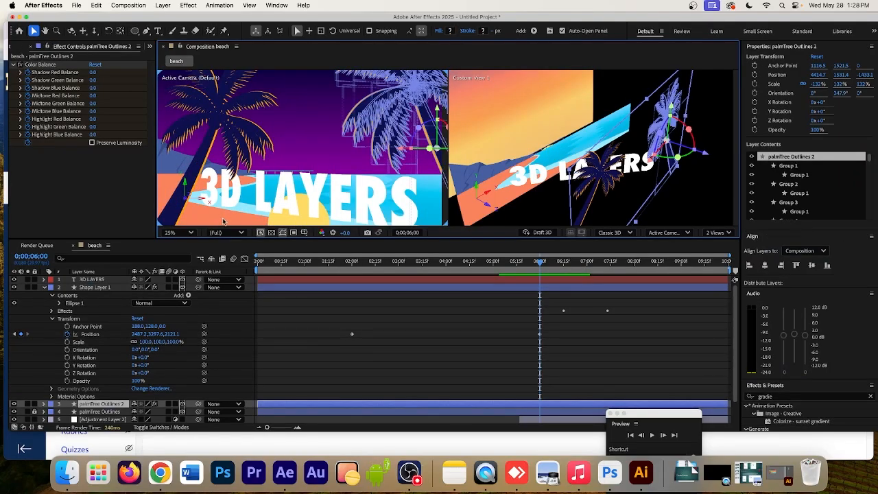
Collapse Shape Layer 1 and check the midground layer's Color Balance effect at 0;00;06;00.
{"action": "left_click", "coordinate": [43, 287]}
{"action": "left_click", "coordinate": [89, 319]}
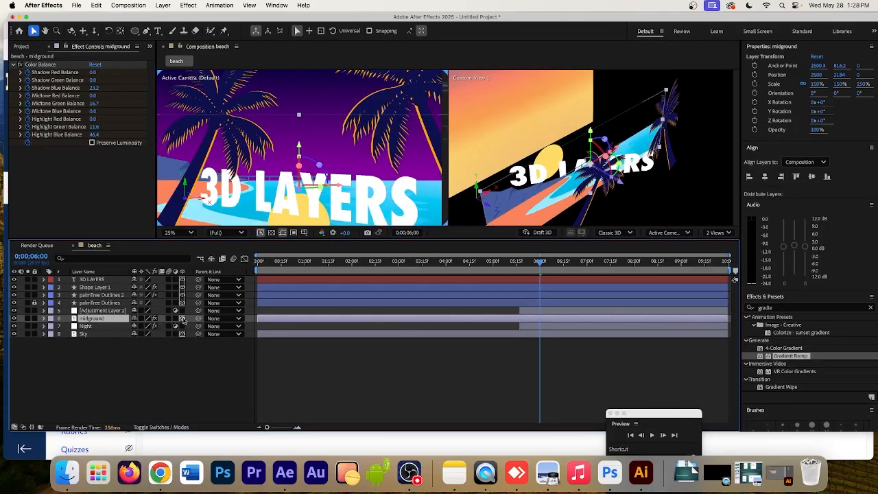
{"action": "left_click", "coordinate": [20, 66]}
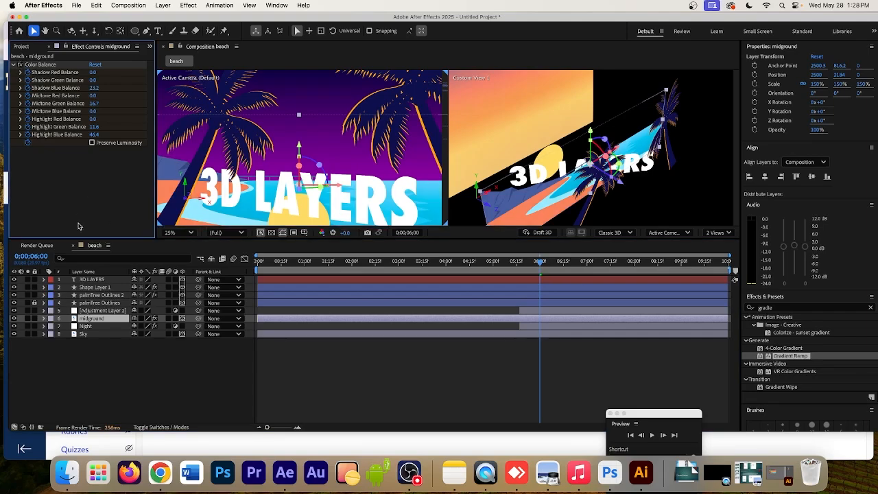
Add a new null object directly above Shape Layer 1.
{"action": "left_click", "coordinate": [97, 288]}
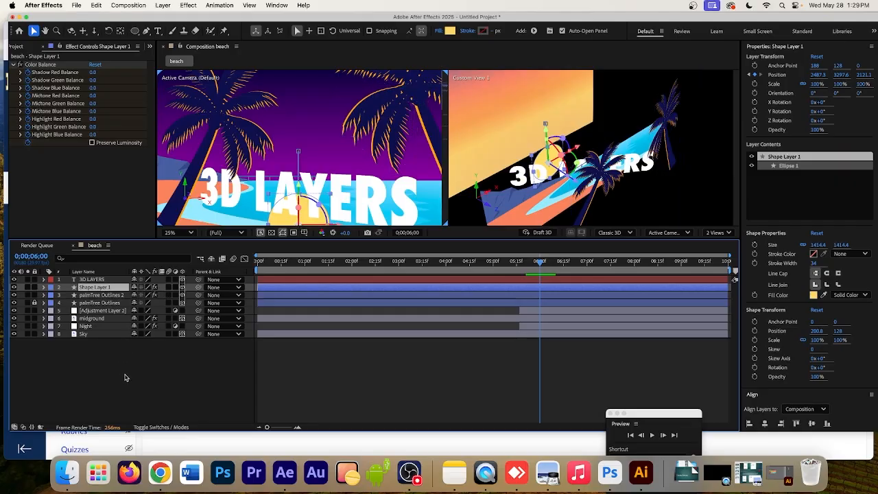
{"action": "right_click", "coordinate": [128, 332]}
{"action": "mouse_move", "coordinate": [128, 339]}
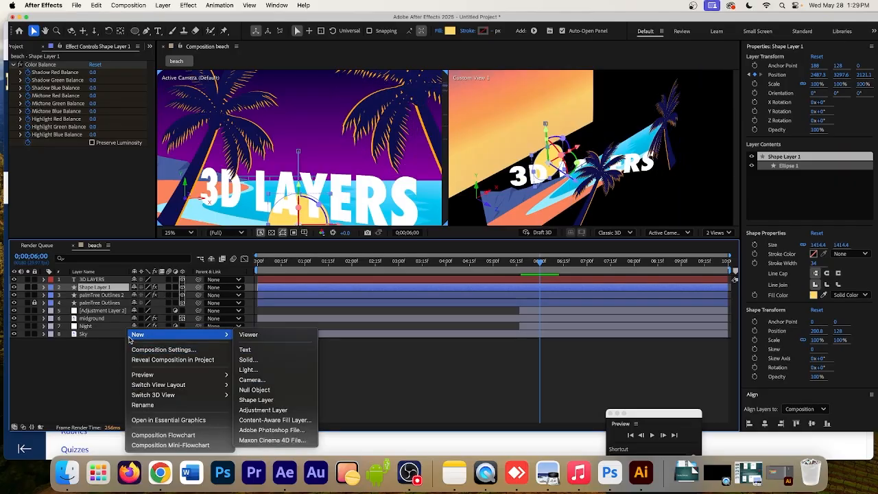
{"action": "left_click", "coordinate": [255, 390]}
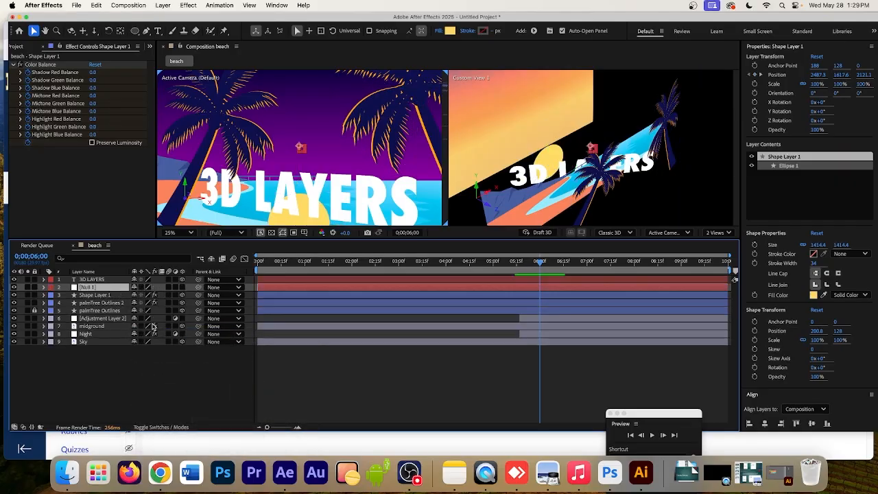
Make the Null 1 layer three-dimensional and parent Shape Layer 1 to it.
{"action": "left_click", "coordinate": [182, 286]}
{"action": "left_click_drag", "start_coordinate": [198, 296], "coordinate": [99, 287]}
Rename Shape Layer 1 as Sun.
{"action": "left_click", "coordinate": [98, 295]}
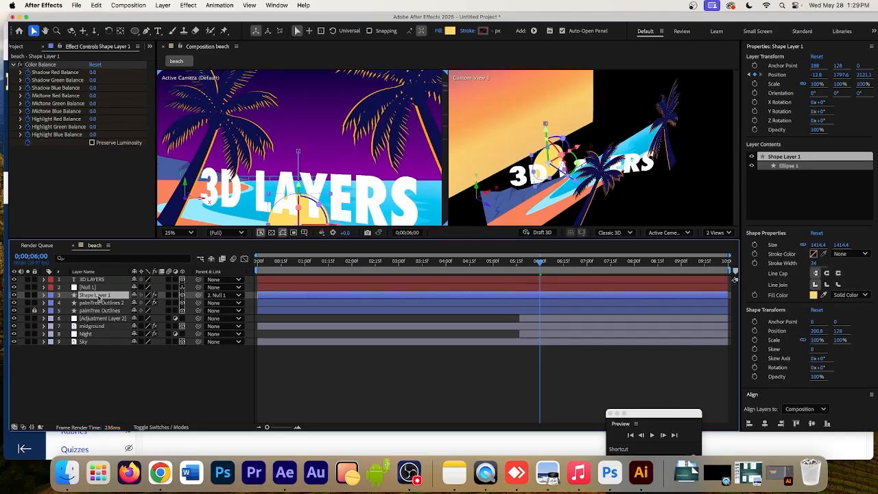
{"action": "key", "text": "Return"}
{"action": "type", "text": "Sun"}
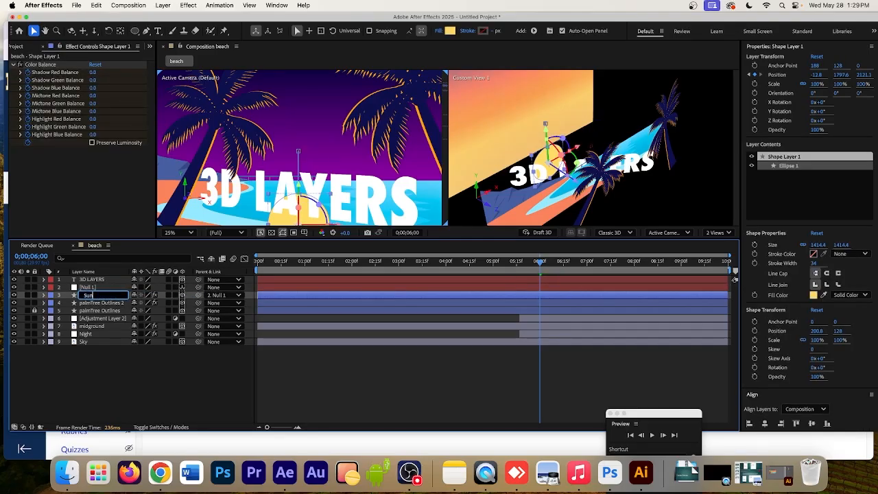
{"action": "left_click", "coordinate": [110, 364]}
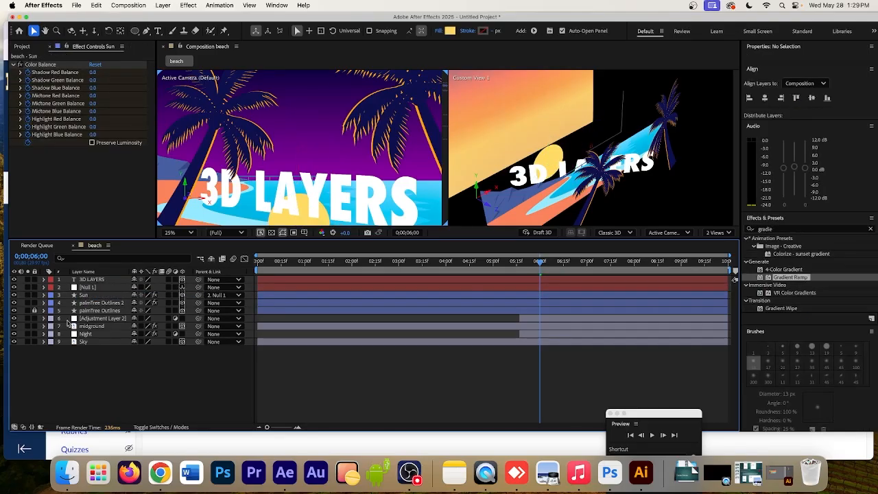
Expand the transform properties of Null 1 and set its Z position to 349.
{"action": "left_click", "coordinate": [43, 287]}
{"action": "left_click", "coordinate": [51, 296]}
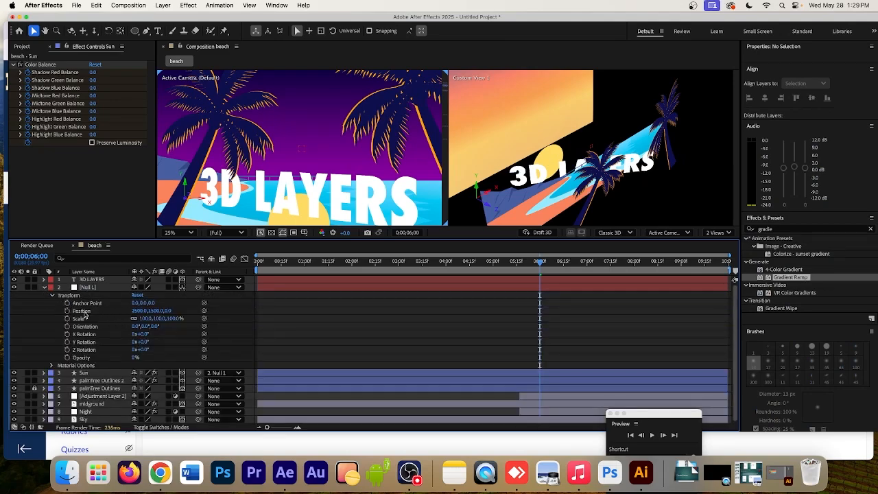
{"action": "left_click", "coordinate": [83, 311]}
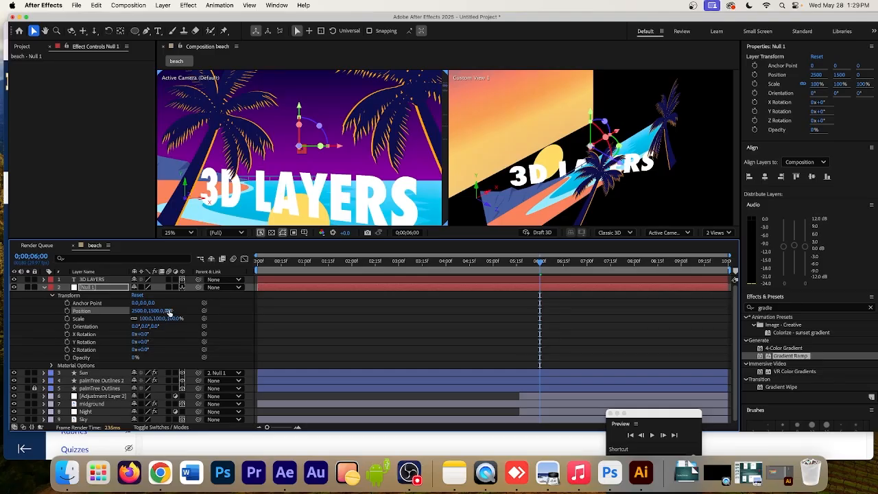
{"action": "left_click_drag", "start_coordinate": [169, 312], "coordinate": [340, 322]}
Move the midground layer along its depth axis to a Z position of about 72.
{"action": "left_click", "coordinate": [233, 217]}
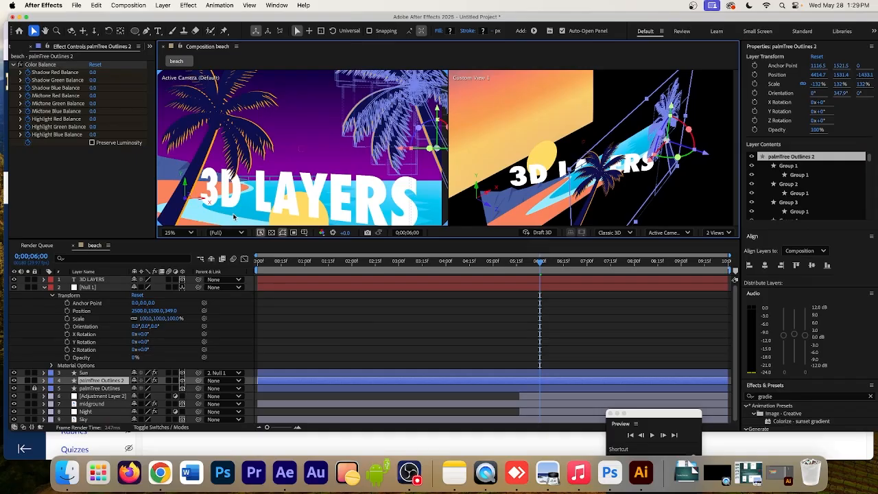
{"action": "left_click", "coordinate": [506, 204]}
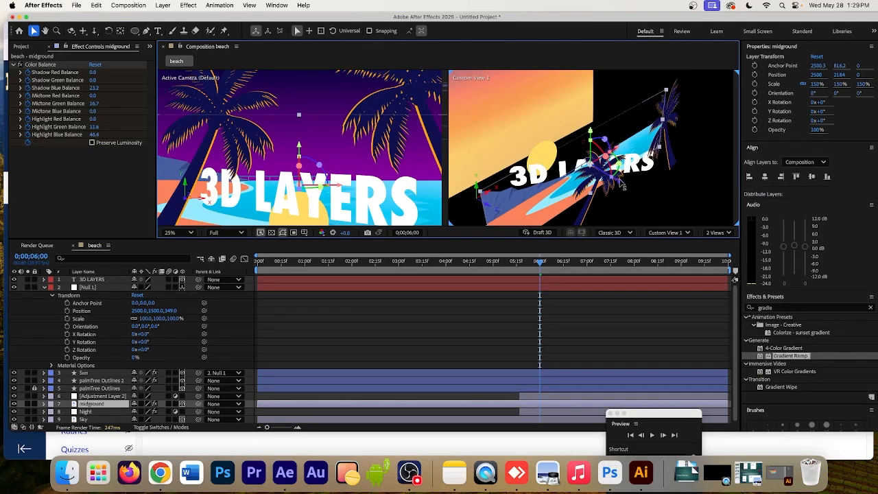
{"action": "left_click_drag", "start_coordinate": [622, 185], "coordinate": [583, 173]}
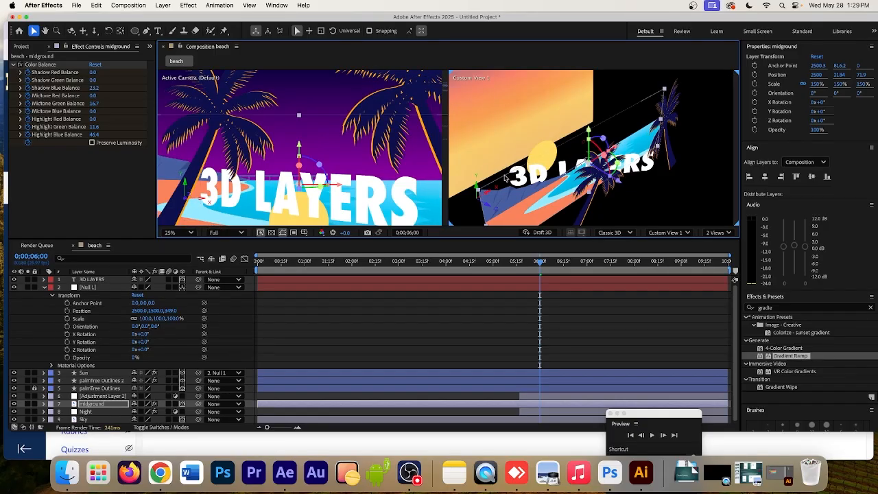
Move the 3D LAYERS text along its depth axis to about X 2341.5 and Z -980.5.
{"action": "scroll", "coordinate": [379, 198], "scroll_direction": "up", "scroll_amount": 3}
{"action": "scroll", "coordinate": [517, 179], "scroll_direction": "down", "scroll_amount": 6}
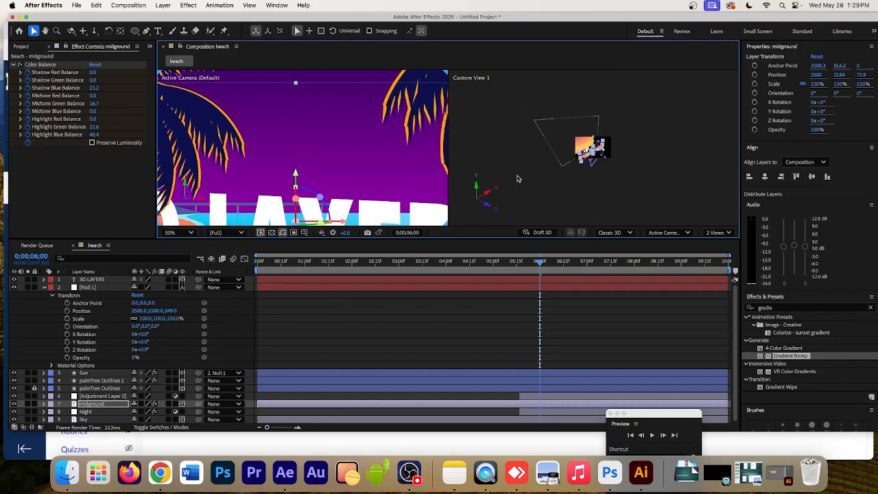
{"action": "scroll", "coordinate": [380, 180], "scroll_direction": "up", "scroll_amount": 2}
{"action": "scroll", "coordinate": [380, 180], "scroll_direction": "down", "scroll_amount": 6}
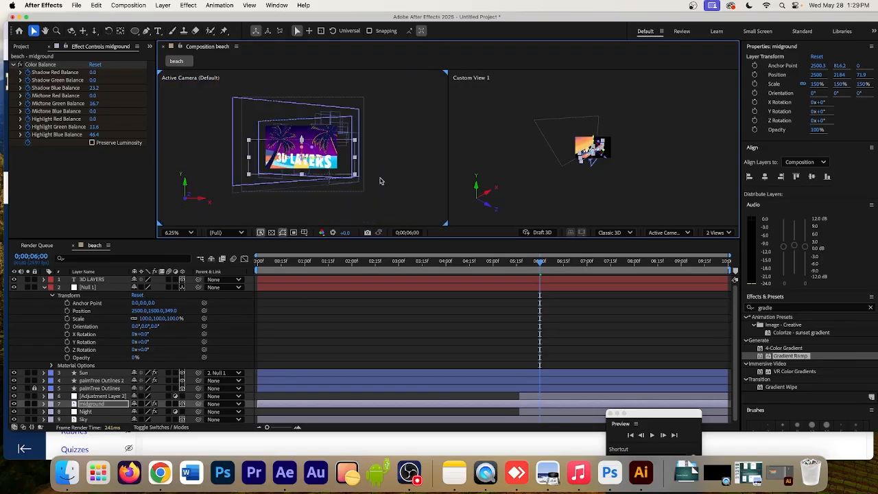
{"action": "scroll", "coordinate": [380, 181], "scroll_direction": "up", "scroll_amount": 2}
{"action": "scroll", "coordinate": [380, 180], "scroll_direction": "down", "scroll_amount": 1}
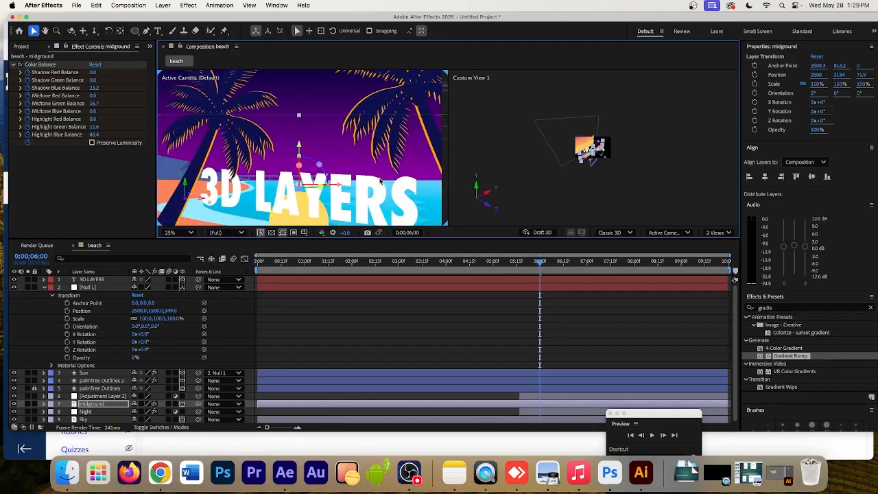
{"action": "scroll", "coordinate": [592, 148], "scroll_direction": "up", "scroll_amount": 6}
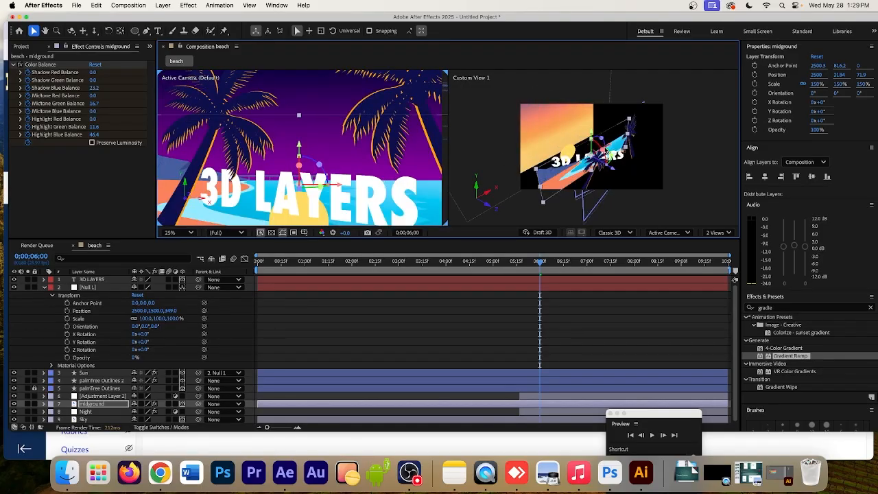
{"action": "left_click", "coordinate": [624, 155]}
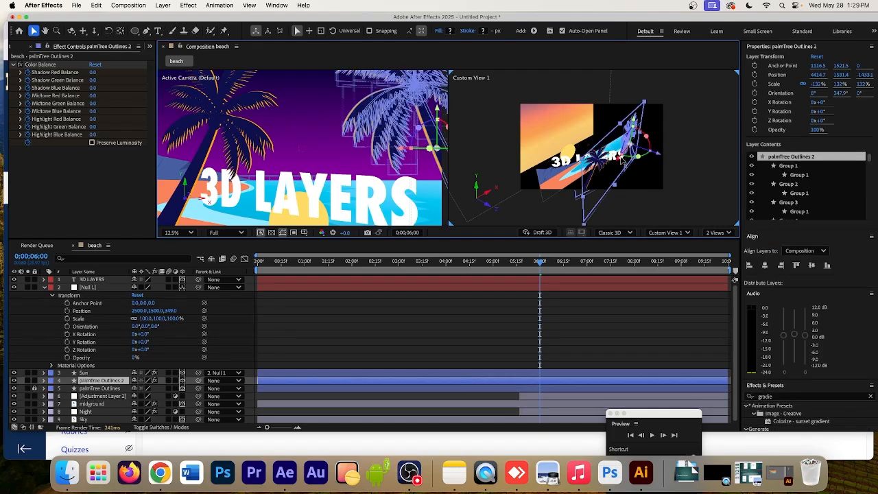
{"action": "left_click", "coordinate": [556, 161]}
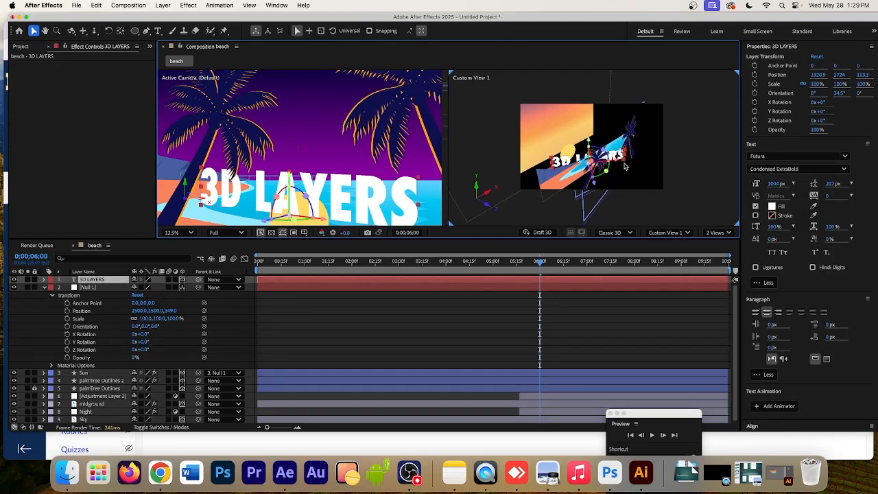
{"action": "left_click_drag", "start_coordinate": [596, 188], "coordinate": [601, 202]}
{"action": "left_click_drag", "start_coordinate": [616, 174], "coordinate": [598, 185]}
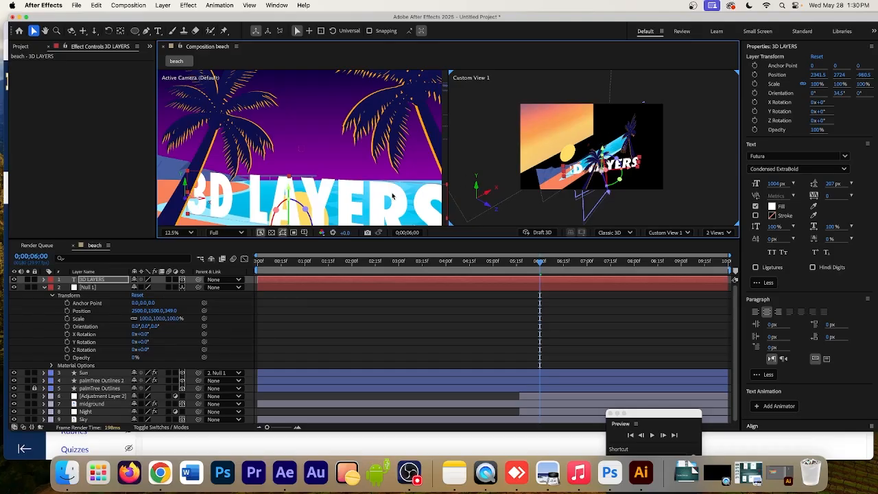
Go to 0;00;05;18 and delete Adjustment Layer 2.
{"action": "scroll", "coordinate": [334, 157], "scroll_direction": "down", "scroll_amount": 3}
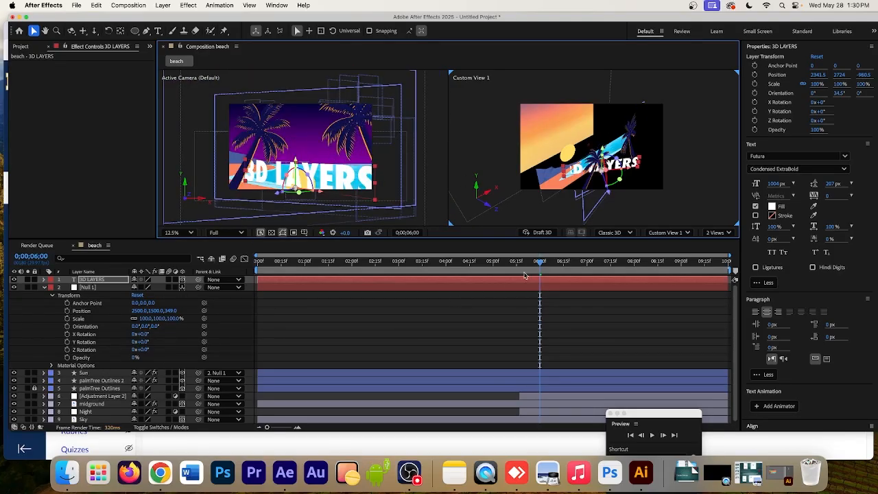
{"action": "left_click_drag", "start_coordinate": [540, 266], "coordinate": [520, 264]}
{"action": "left_click", "coordinate": [535, 414]}
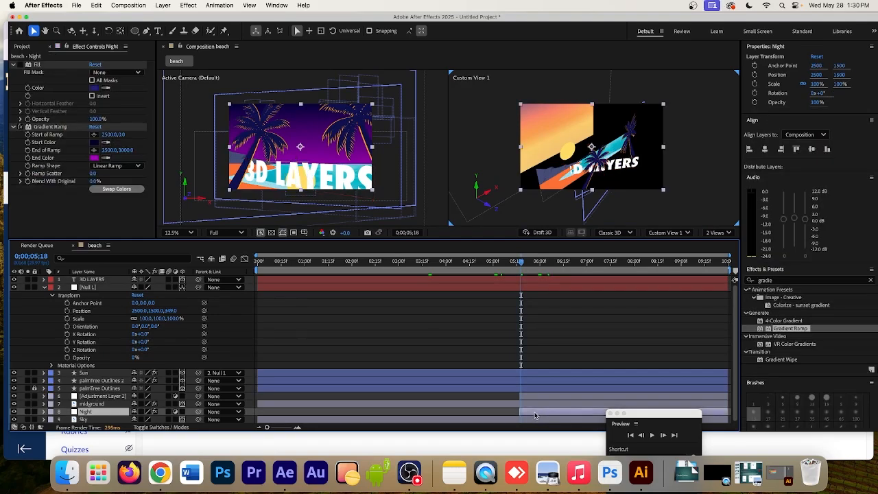
{"action": "left_click", "coordinate": [111, 397]}
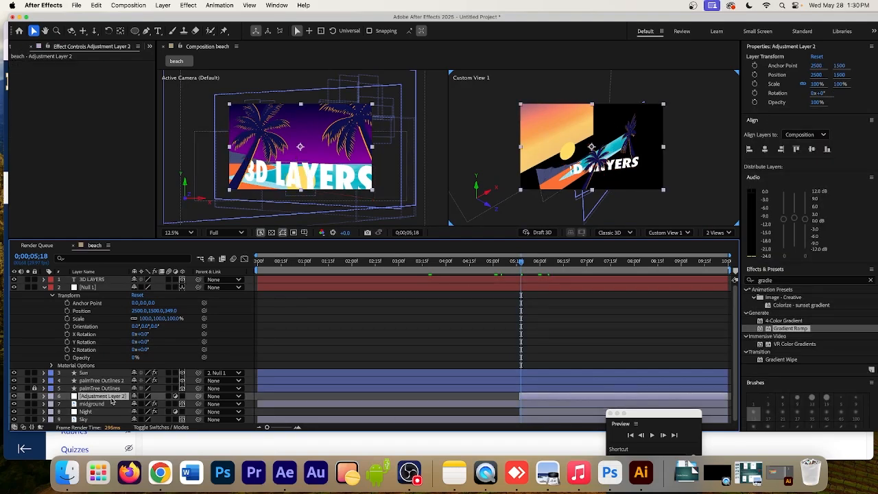
{"action": "key", "text": "Delete"}
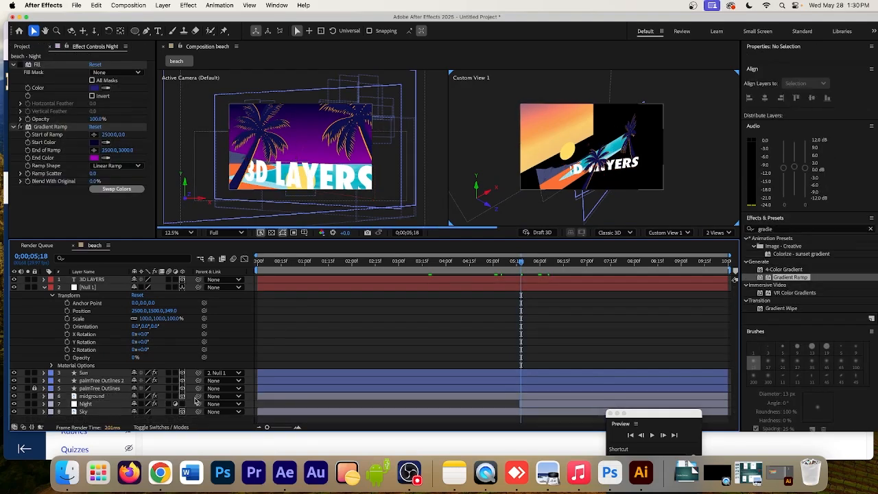
Hide the Night layer and show it again to compare the scene with and without it around 0;00;05;23.
{"action": "left_click", "coordinate": [537, 406]}
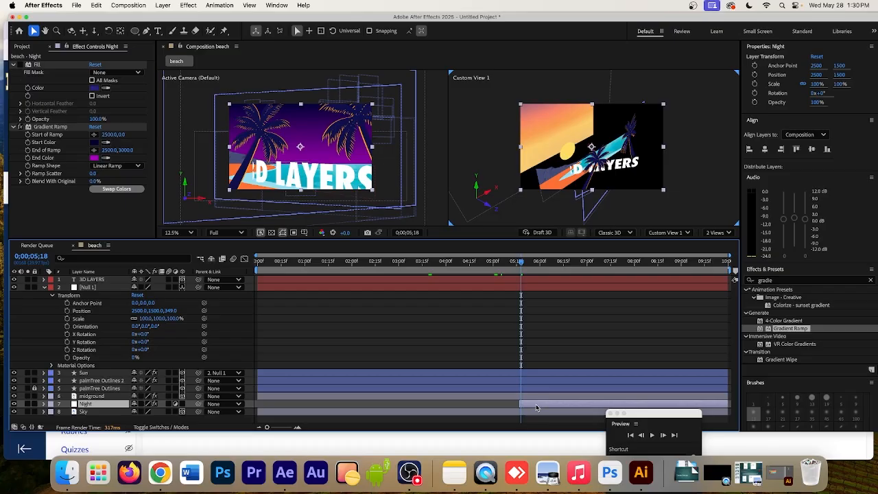
{"action": "left_click", "coordinate": [44, 403]}
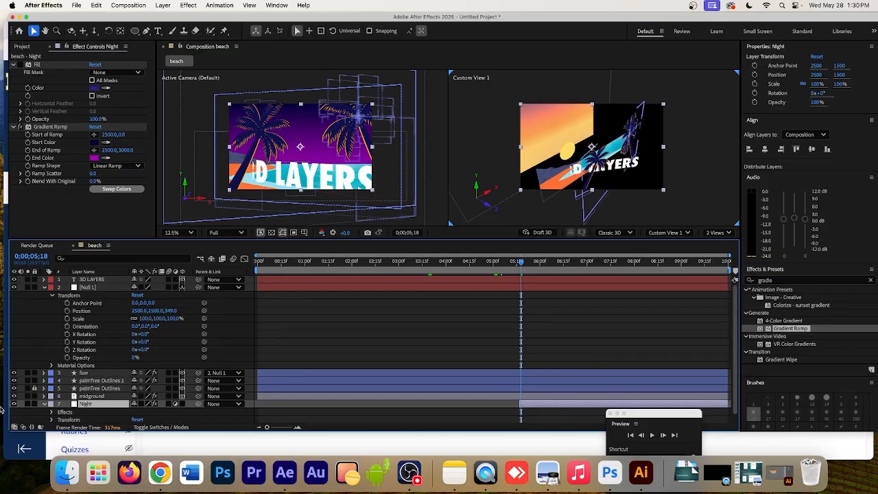
{"action": "left_click", "coordinate": [14, 405]}
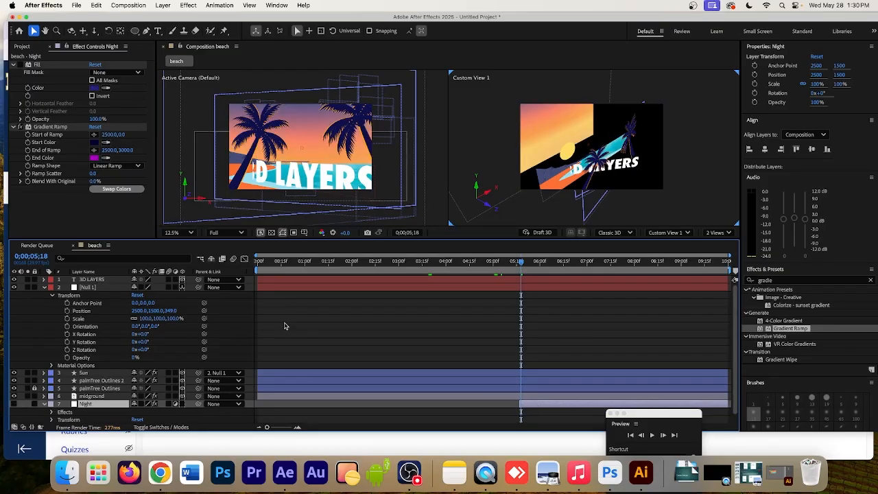
{"action": "left_click", "coordinate": [529, 261]}
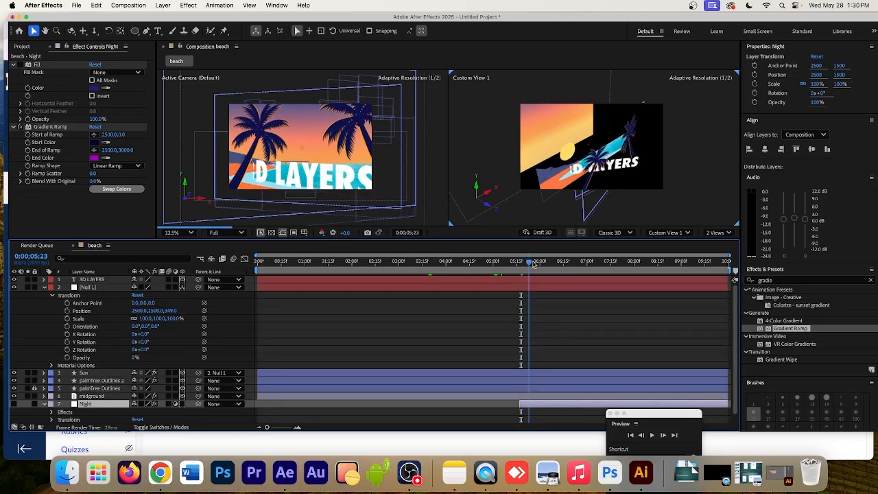
{"action": "left_click", "coordinate": [14, 404]}
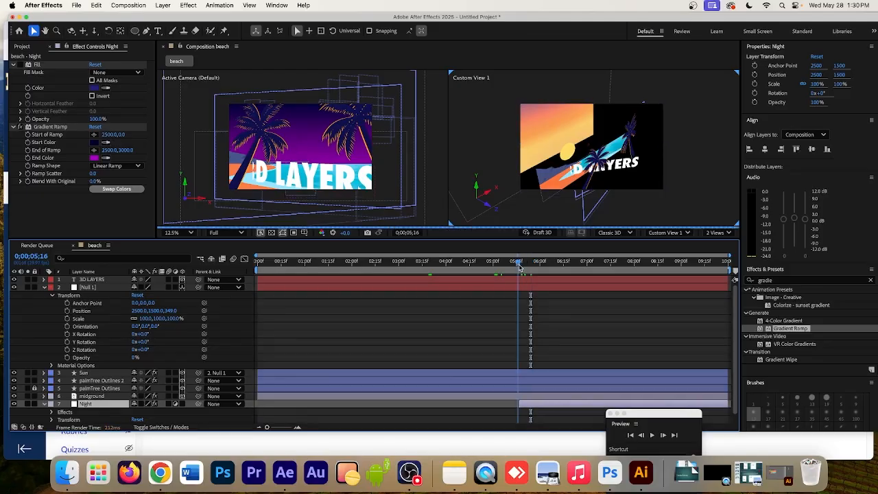
At the composition's start, turn the 3D LAYERS text to a Y orientation of about 19.3° and move it to about X 2303.5, Z -847.
{"action": "left_click_drag", "start_coordinate": [525, 267], "coordinate": [257, 266]}
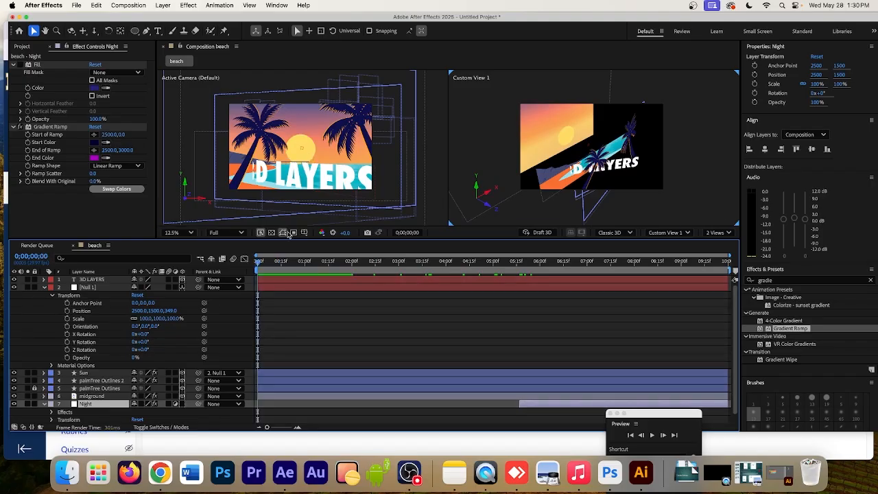
{"action": "left_click", "coordinate": [632, 171]}
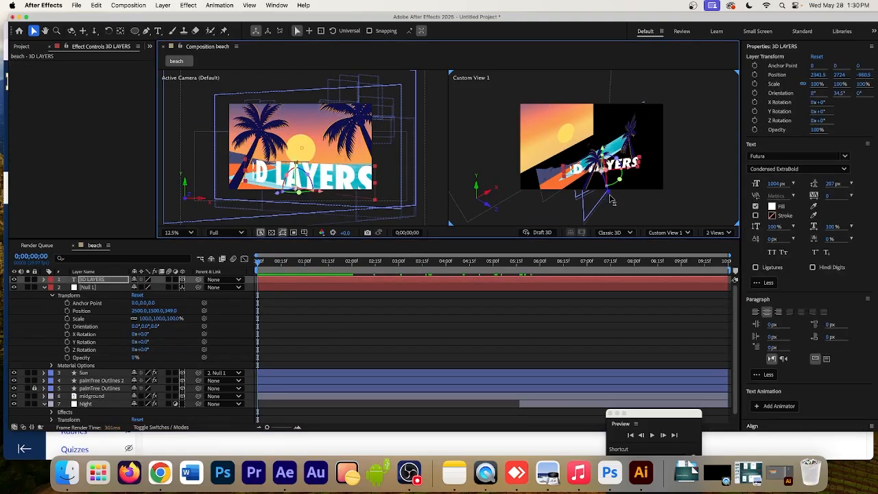
{"action": "left_click_drag", "start_coordinate": [612, 198], "coordinate": [618, 175]}
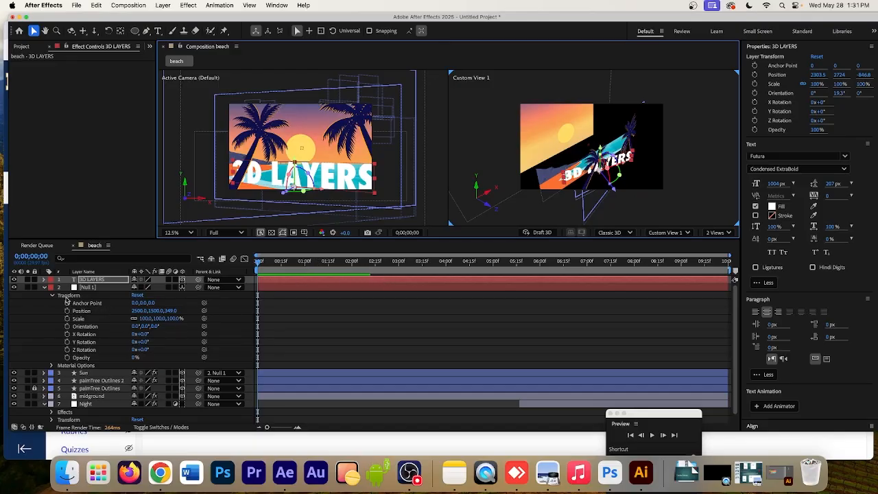
{"action": "left_click", "coordinate": [45, 288]}
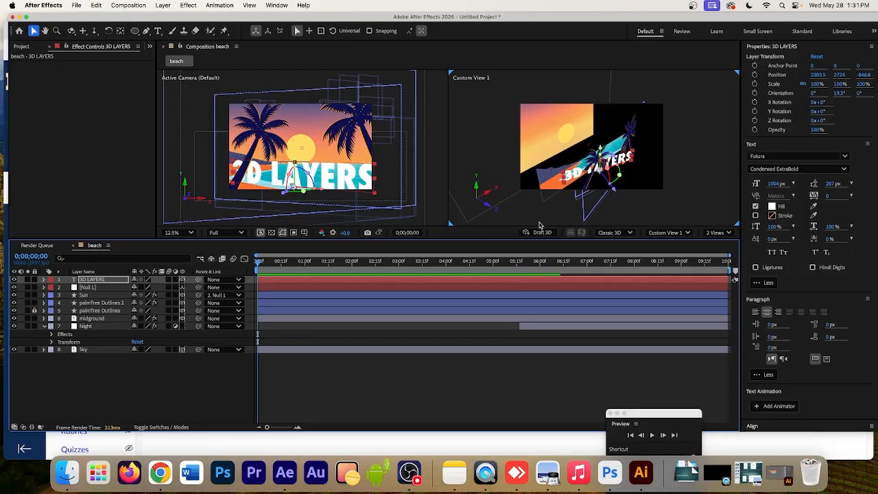
Slide the 3D LAYERS text along its depth axis to about X 2267 and Z -950, checking the framing at 0;00;04;21.
{"action": "mouse_move", "coordinate": [616, 195]}
{"action": "left_mouse_down"}
{"action": "mouse_move", "coordinate": [590, 204]}
{"action": "mouse_move", "coordinate": [613, 192]}
{"action": "left_mouse_up"}
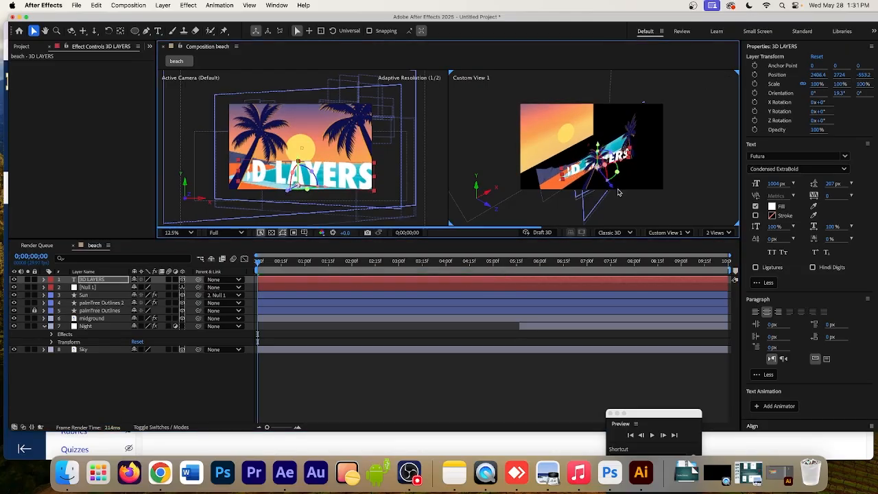
{"action": "left_click", "coordinate": [103, 281]}
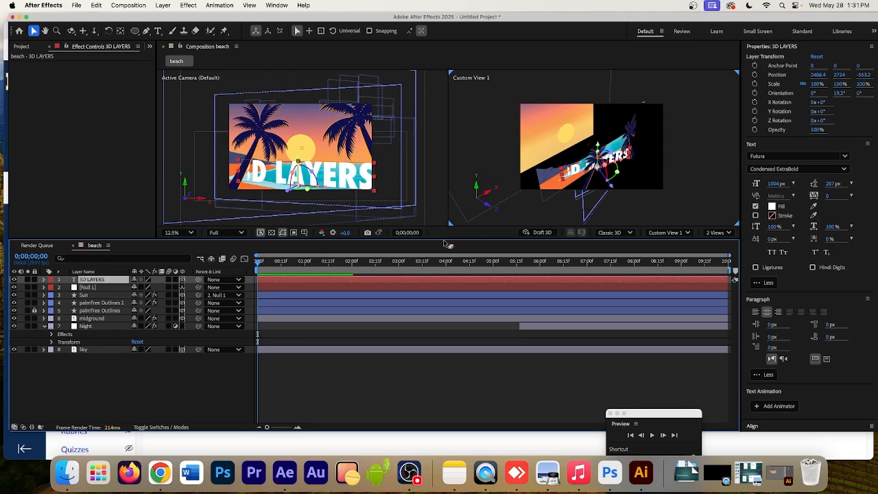
{"action": "left_click_drag", "start_coordinate": [258, 264], "coordinate": [462, 284]}
{"action": "left_click_drag", "start_coordinate": [615, 184], "coordinate": [614, 199]}
{"action": "left_click_drag", "start_coordinate": [614, 200], "coordinate": [596, 180]}
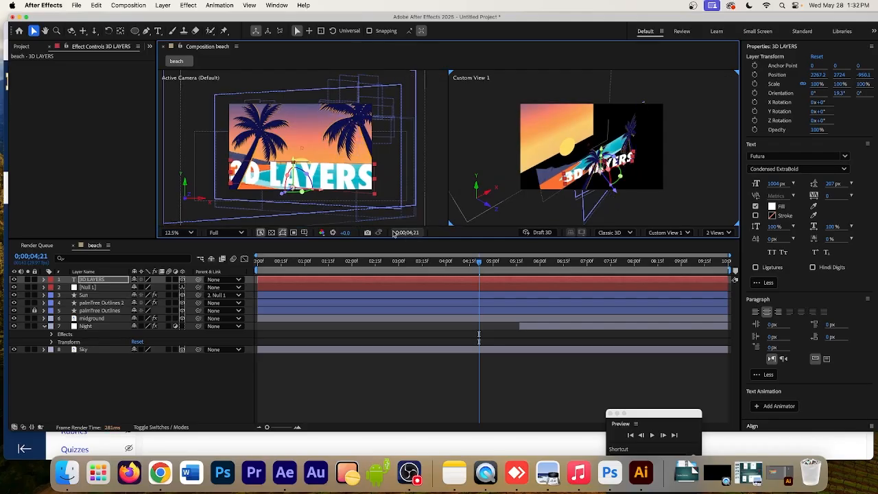
Create a two-node camera layer named FilmCam with the custom 19.20 mm focal length.
{"action": "left_click", "coordinate": [115, 361]}
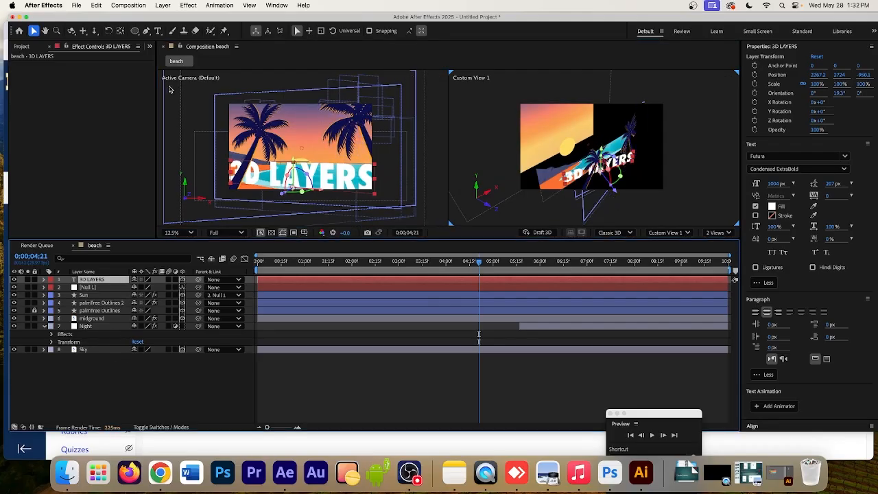
{"action": "left_click", "coordinate": [163, 5]}
{"action": "mouse_move", "coordinate": [166, 19]}
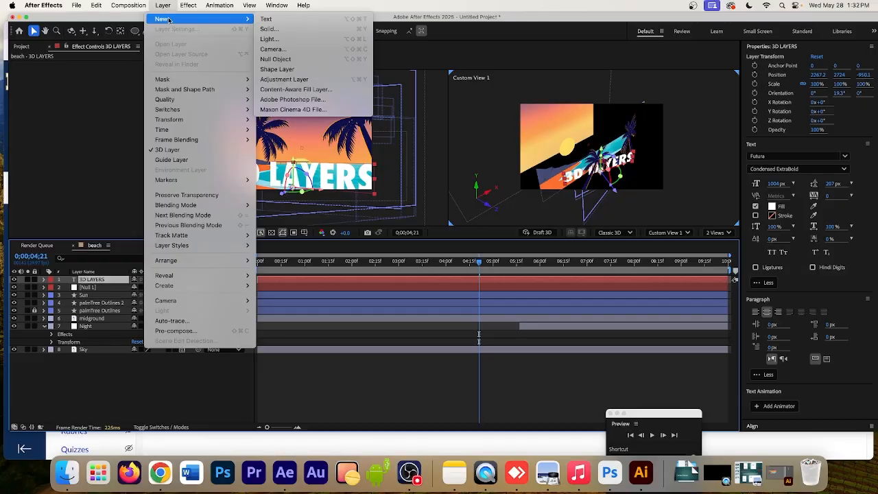
{"action": "left_click", "coordinate": [282, 50]}
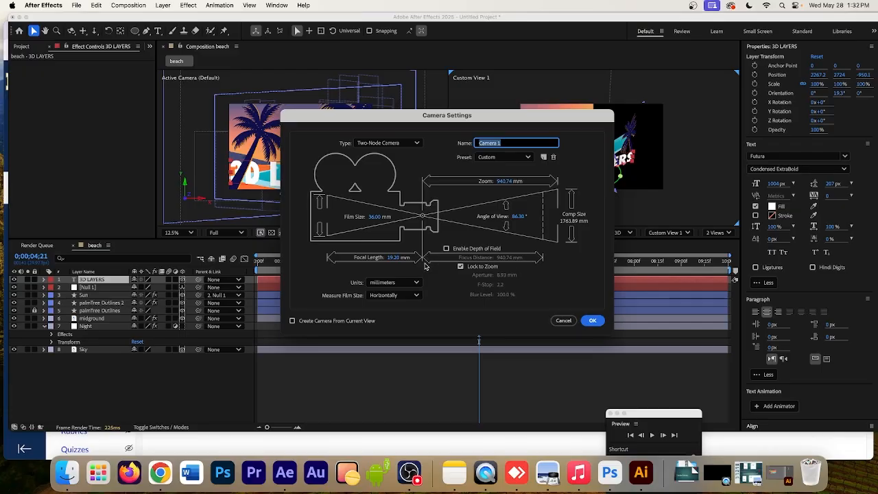
{"action": "type", "text": "FilmCam"}
{"action": "left_click", "coordinate": [593, 321]}
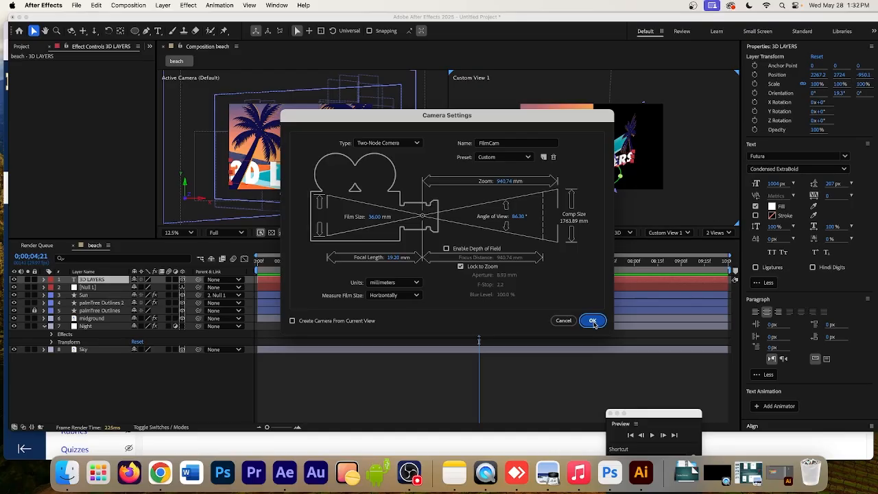
Confirm the FilmCam camera settings and go to 0;00;06;01 to check its framing of the night scene.
{"action": "left_click", "coordinate": [584, 319]}
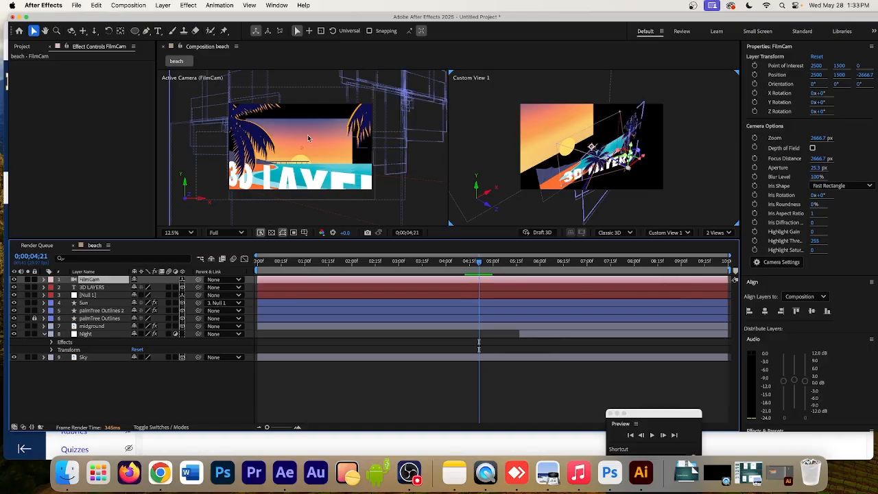
{"action": "scroll", "coordinate": [692, 168], "scroll_direction": "down", "scroll_amount": 1}
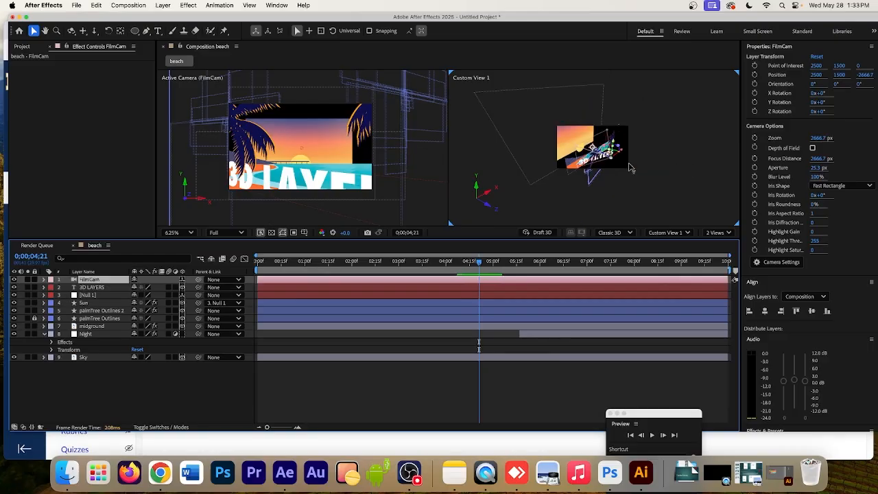
{"action": "scroll", "coordinate": [692, 168], "scroll_direction": "up", "scroll_amount": 2}
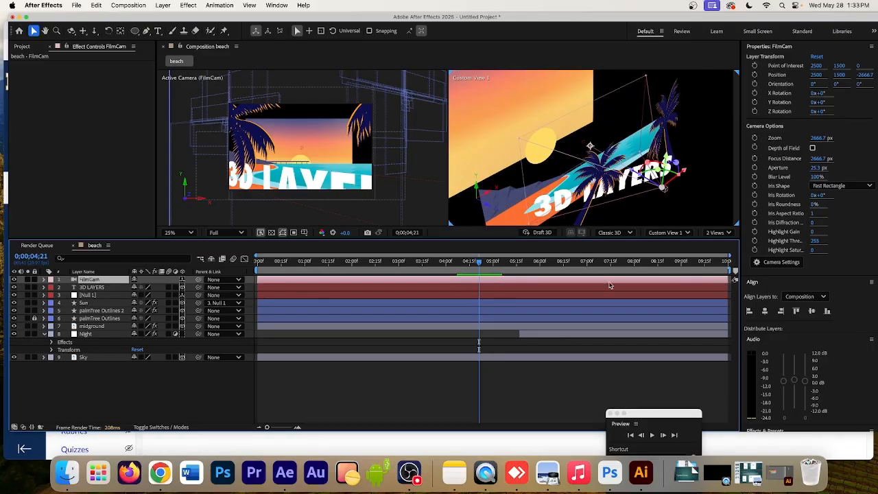
{"action": "left_click", "coordinate": [603, 302]}
{"action": "left_click", "coordinate": [598, 281]}
{"action": "left_click_drag", "start_coordinate": [480, 265], "coordinate": [541, 269]}
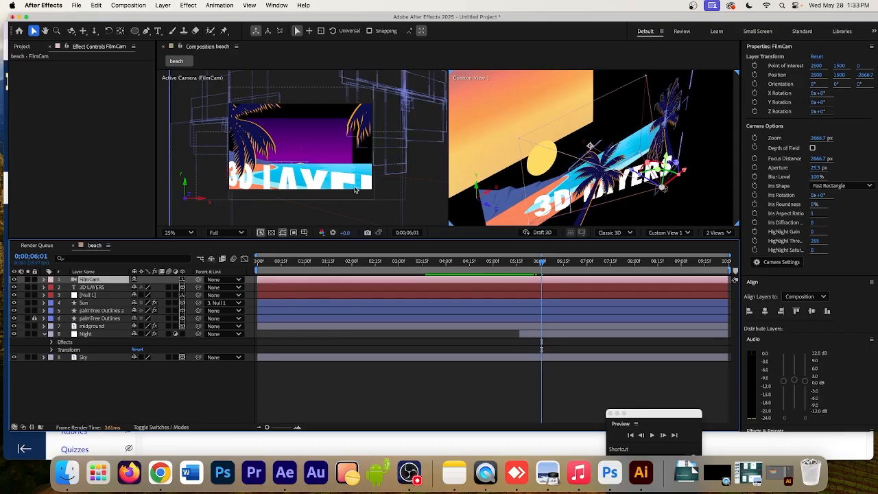
Pull FilmCam back along its depth axis to about Z -4079.7, with its point of interest at about Z -1228.
{"action": "left_click", "coordinate": [44, 280]}
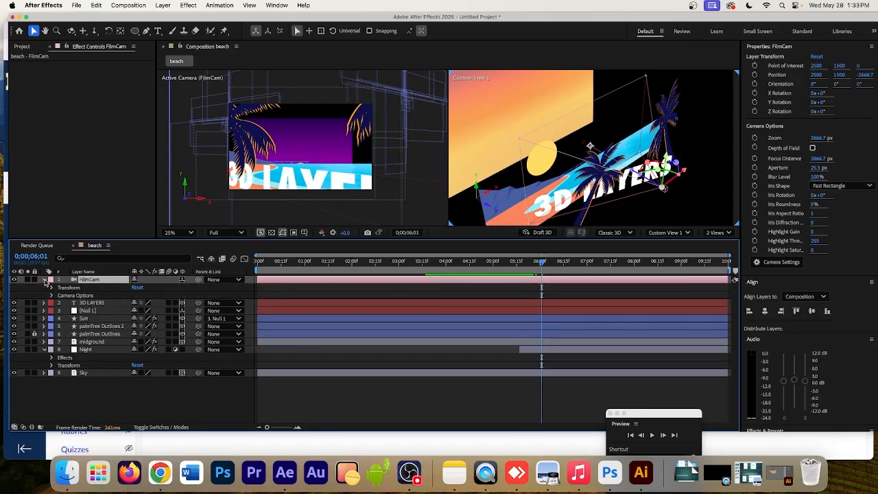
{"action": "left_click", "coordinate": [52, 288]}
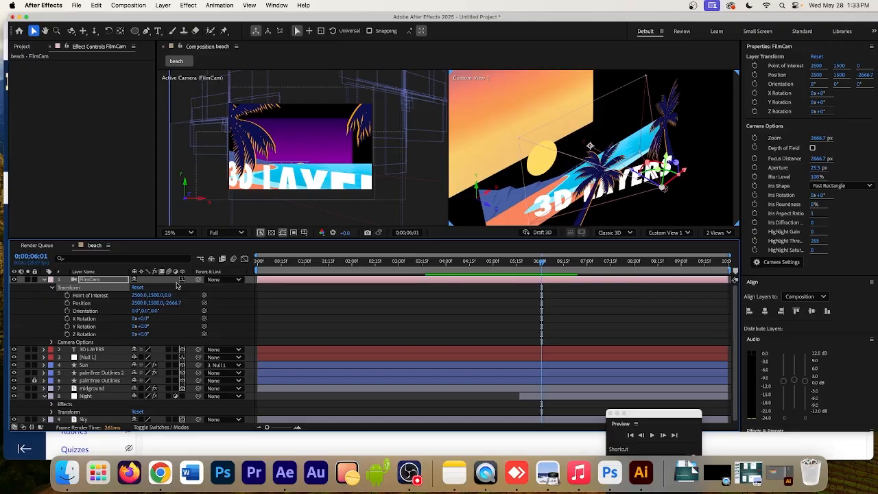
{"action": "left_click", "coordinate": [88, 302]}
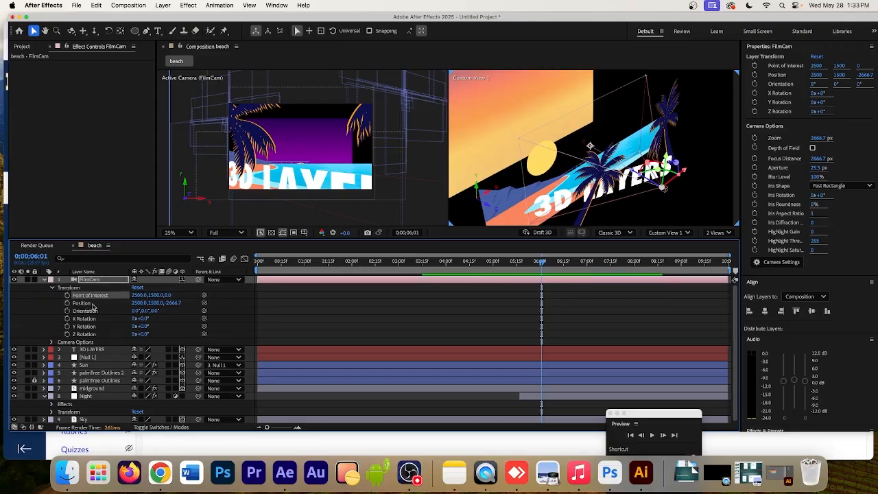
{"action": "left_click_drag", "start_coordinate": [172, 303], "coordinate": [75, 304]}
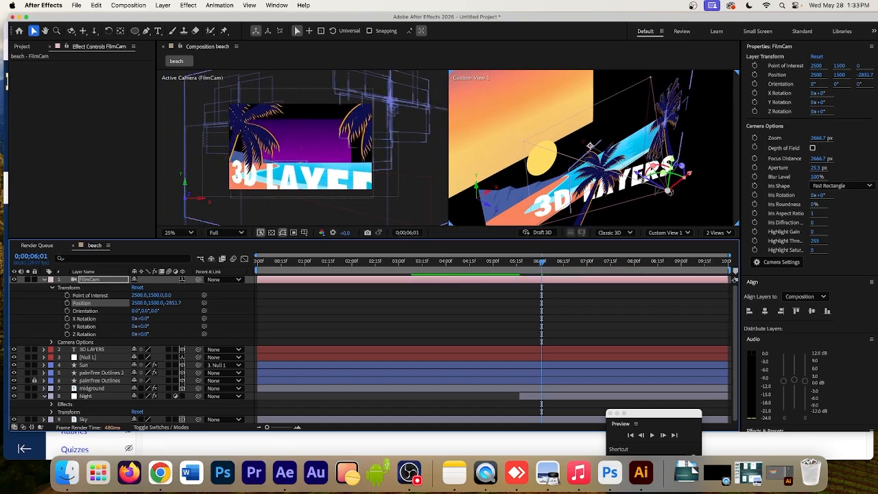
{"action": "left_click_drag", "start_coordinate": [642, 177], "coordinate": [677, 212]}
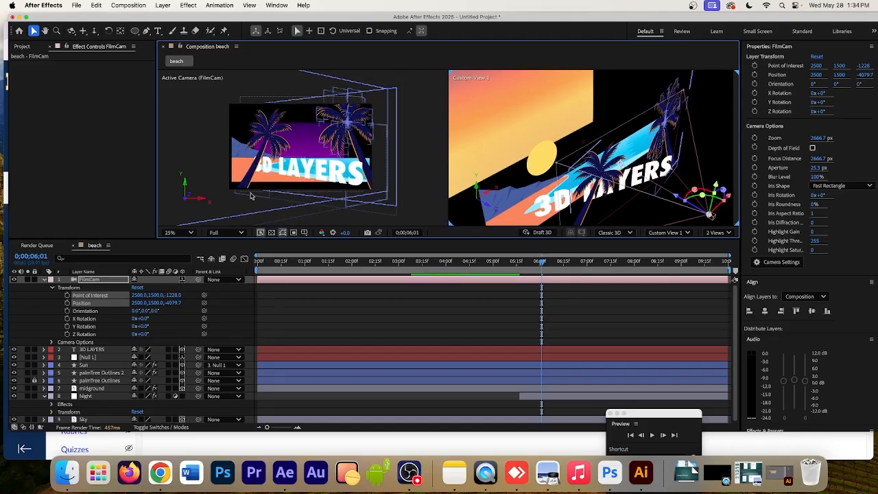
Create a 5000 × 3000 px solid directly above the midground layer, with its colour sampled from the orange sand.
{"action": "left_click", "coordinate": [239, 167]}
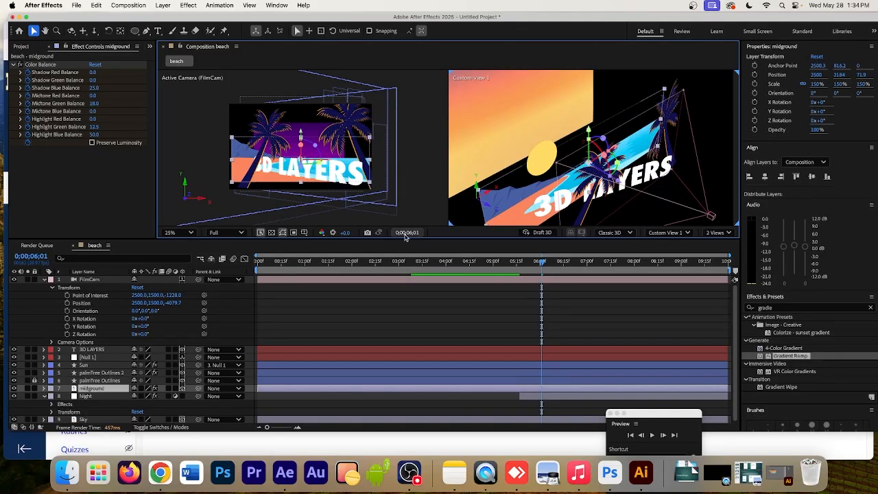
{"action": "left_click", "coordinate": [43, 395]}
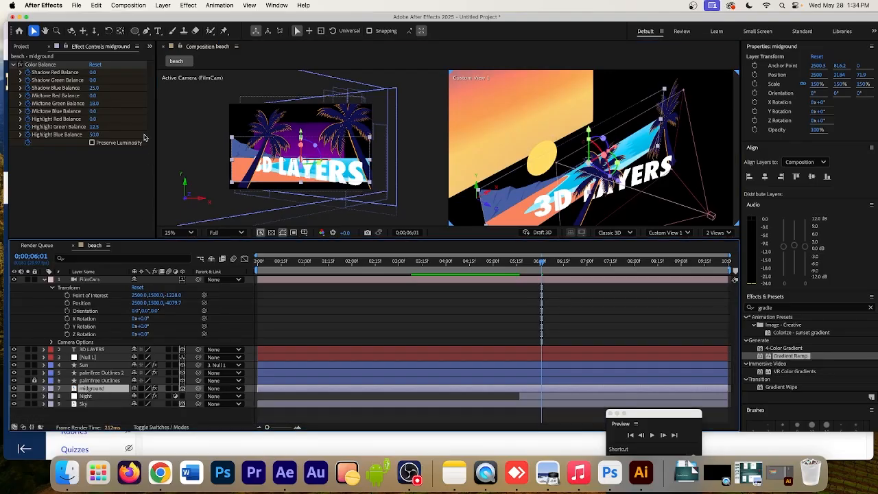
{"action": "left_click", "coordinate": [162, 5]}
{"action": "mouse_move", "coordinate": [199, 18]}
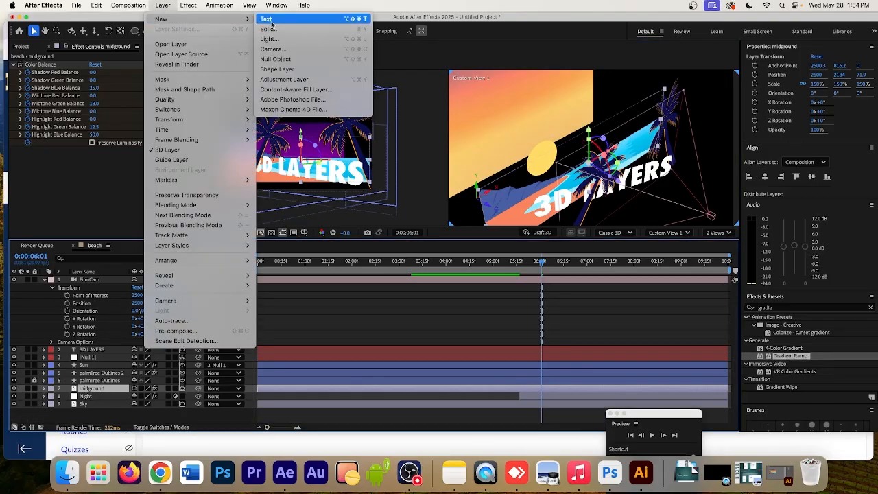
{"action": "left_click", "coordinate": [269, 29]}
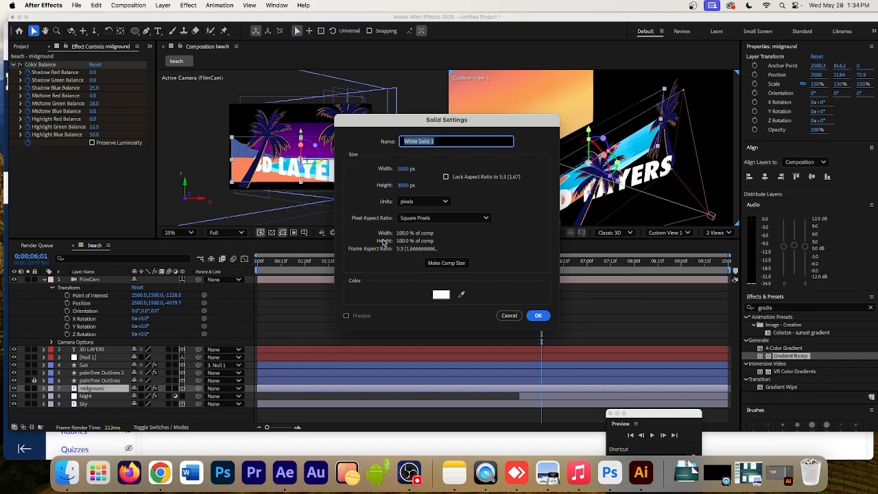
{"action": "left_click", "coordinate": [461, 297]}
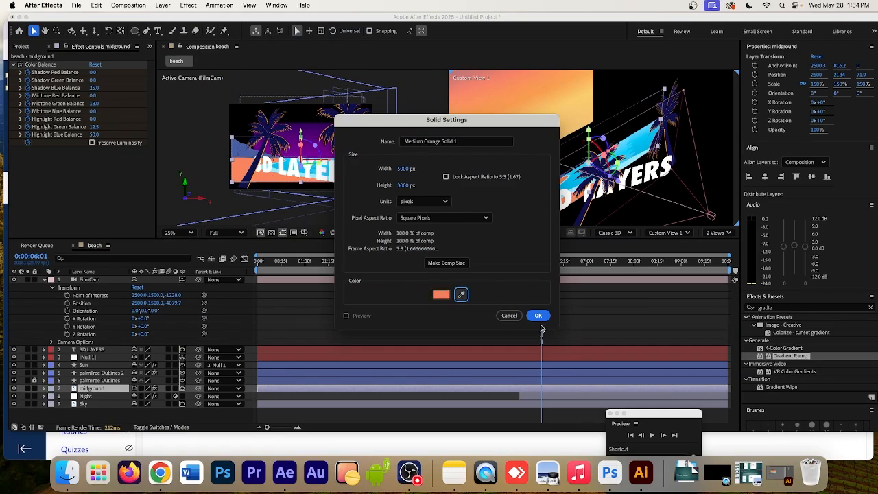
{"action": "left_click", "coordinate": [539, 316]}
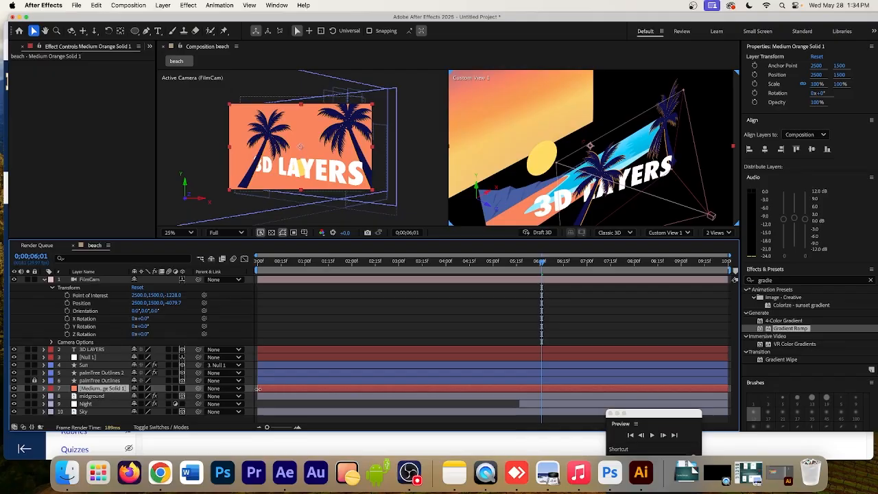
Trim the orange solid's start to match the start of the Night layer and make the solid a 3D layer.
{"action": "left_click_drag", "start_coordinate": [257, 389], "coordinate": [516, 402]}
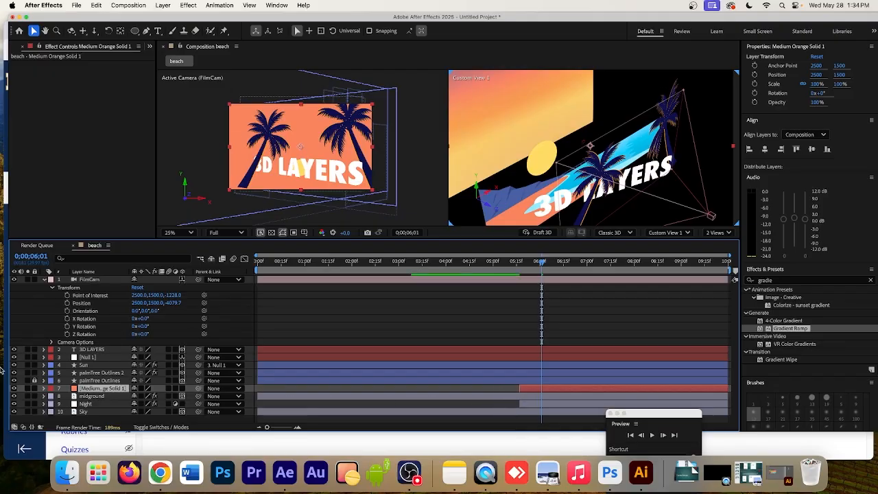
{"action": "left_click", "coordinate": [43, 388]}
{"action": "left_click", "coordinate": [52, 397]}
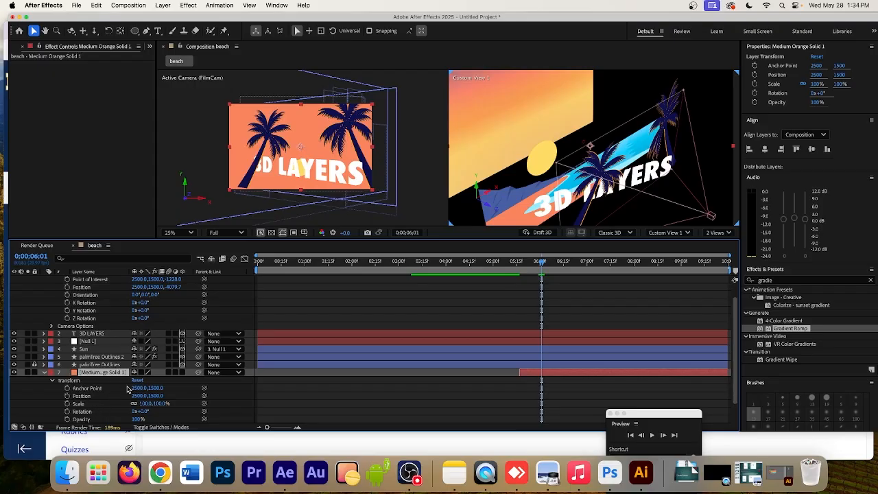
{"action": "left_click", "coordinate": [182, 373]}
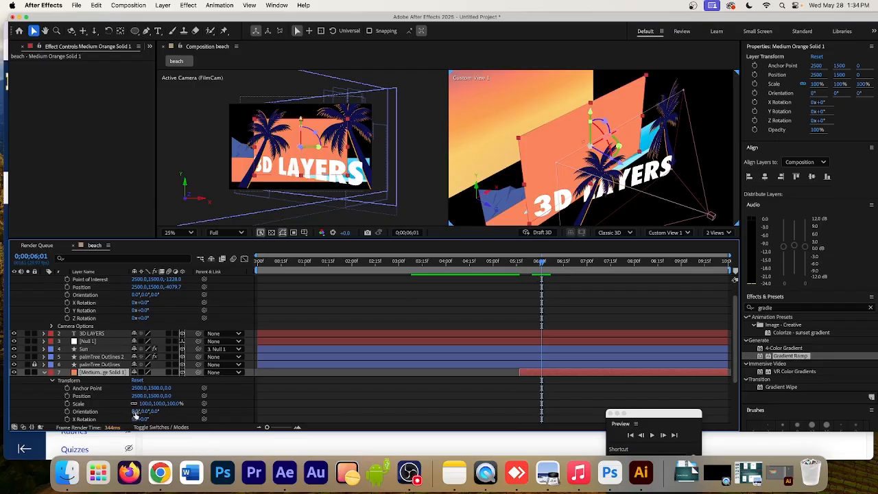
Lay the orange solid down as ground at X orientation 288°, scaled to 248% and positioned at about Y 4049.4, Z 150.4.
{"action": "left_click_drag", "start_coordinate": [135, 411], "coordinate": [104, 411]}
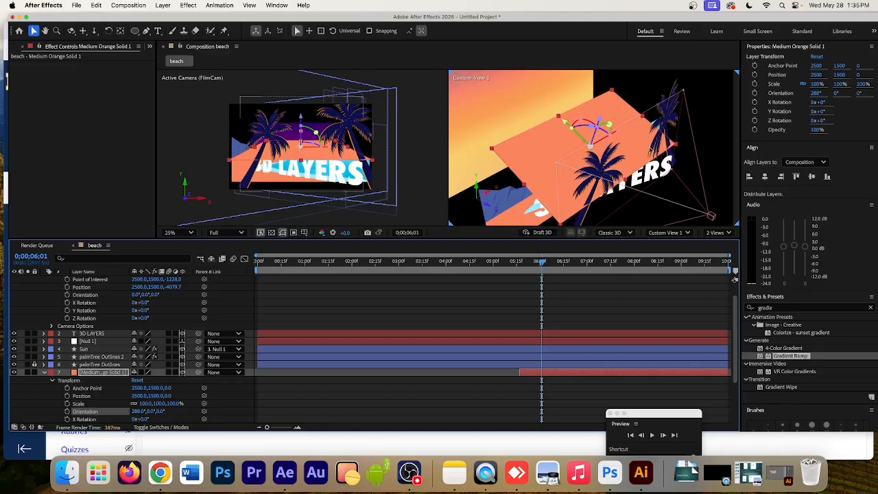
{"action": "left_click_drag", "start_coordinate": [600, 128], "coordinate": [584, 165]}
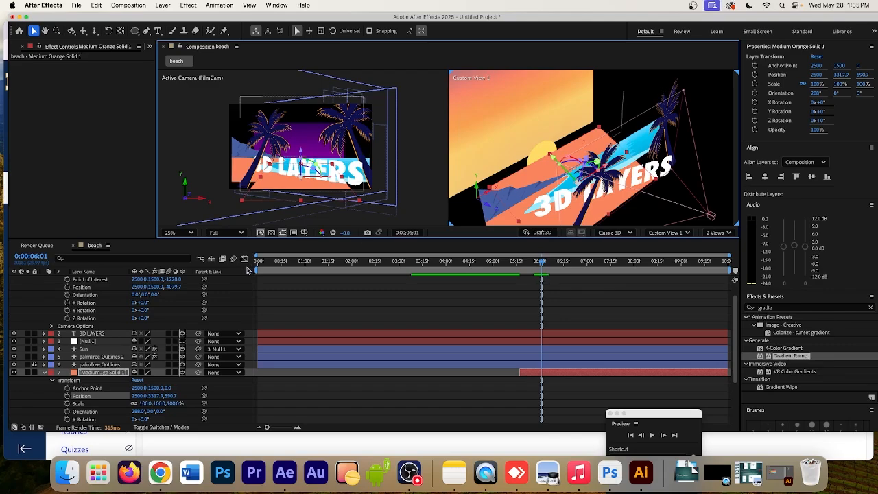
{"action": "left_click_drag", "start_coordinate": [176, 403], "coordinate": [204, 403]}
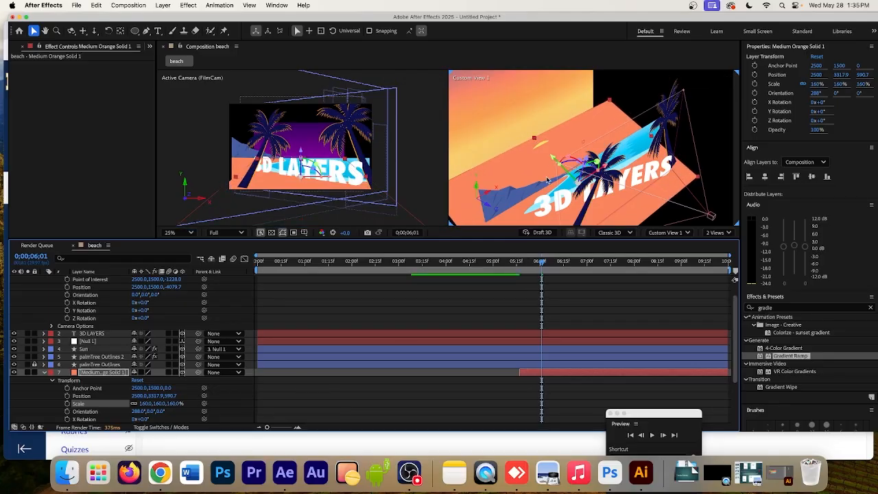
{"action": "left_click_drag", "start_coordinate": [554, 159], "coordinate": [564, 176]}
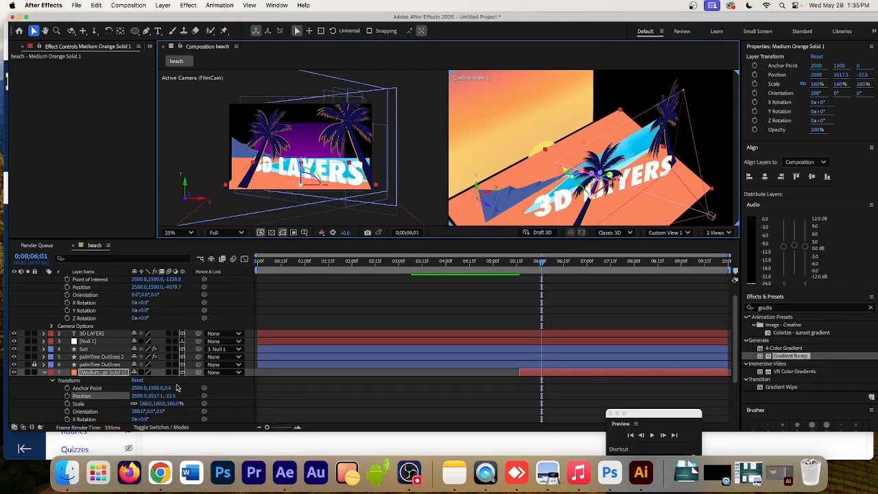
{"action": "left_click_drag", "start_coordinate": [174, 407], "coordinate": [209, 397]}
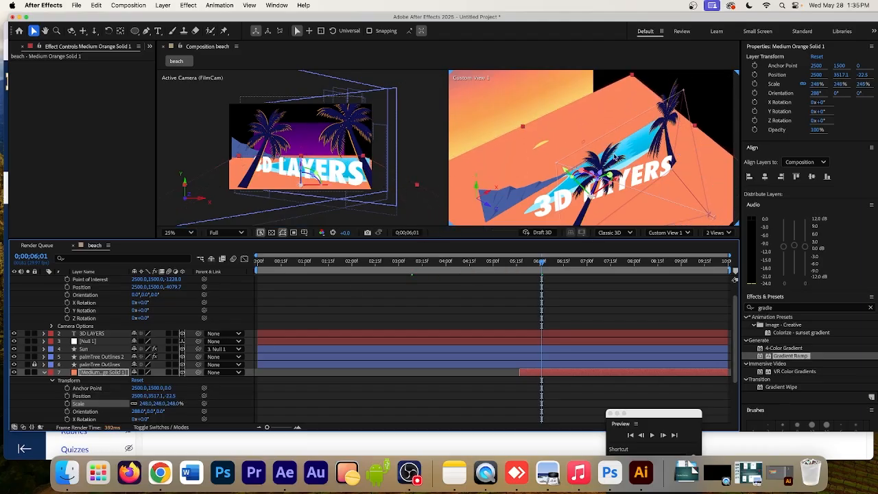
{"action": "left_click_drag", "start_coordinate": [602, 172], "coordinate": [600, 185]}
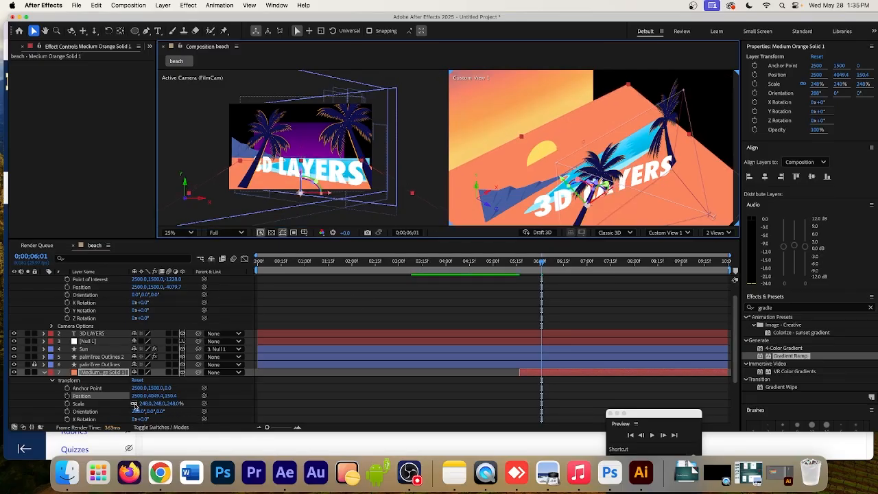
Unlink the orange solid's scale proportions and set its scale to 358% X, 290% Y and 51% Z.
{"action": "left_click", "coordinate": [134, 404]}
{"action": "left_click_drag", "start_coordinate": [174, 406], "coordinate": [186, 403]}
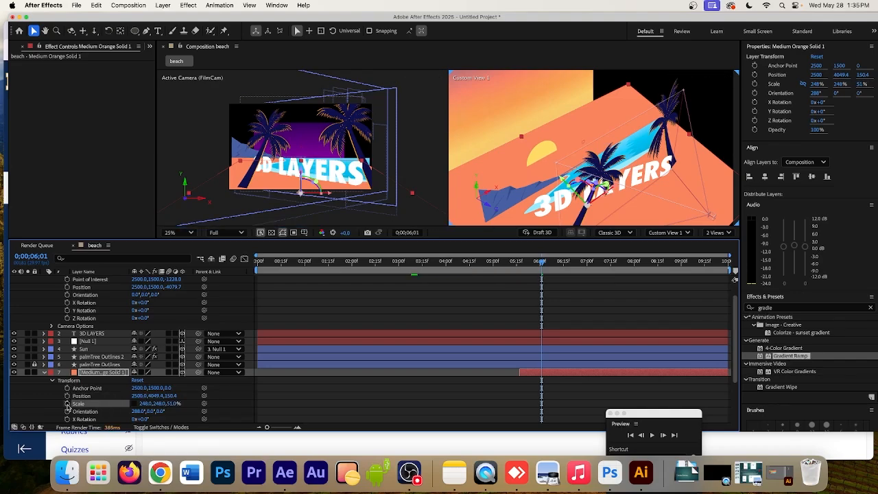
{"action": "left_click_drag", "start_coordinate": [142, 403], "coordinate": [199, 408]}
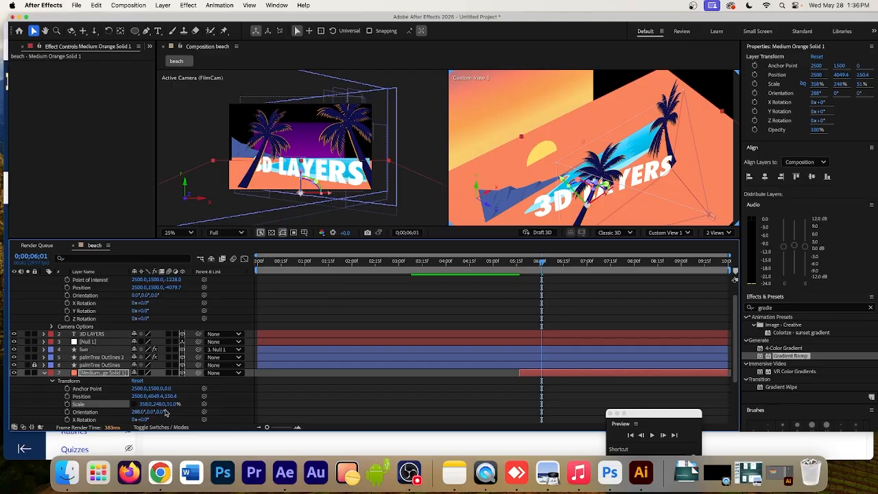
{"action": "left_click_drag", "start_coordinate": [157, 404], "coordinate": [192, 416]}
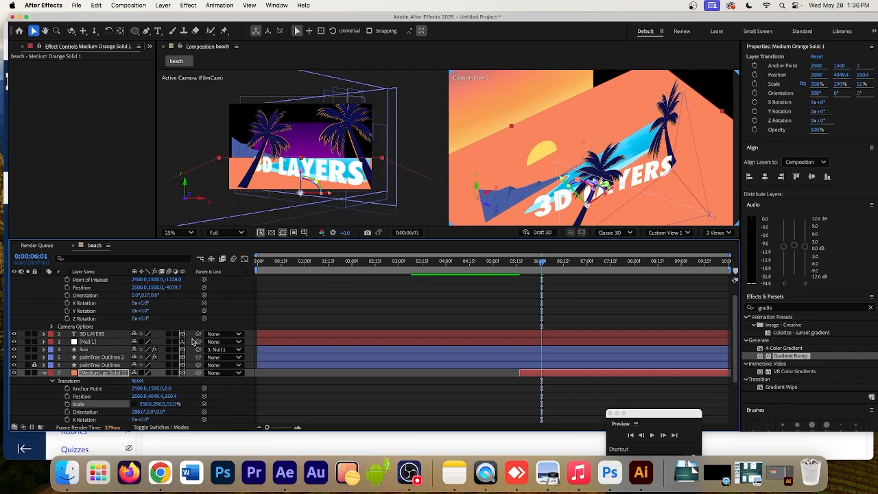
Lock the orange solid layer and check the scene at 0;00;03;06 and 0;00;02;20.
{"action": "left_click", "coordinate": [95, 373]}
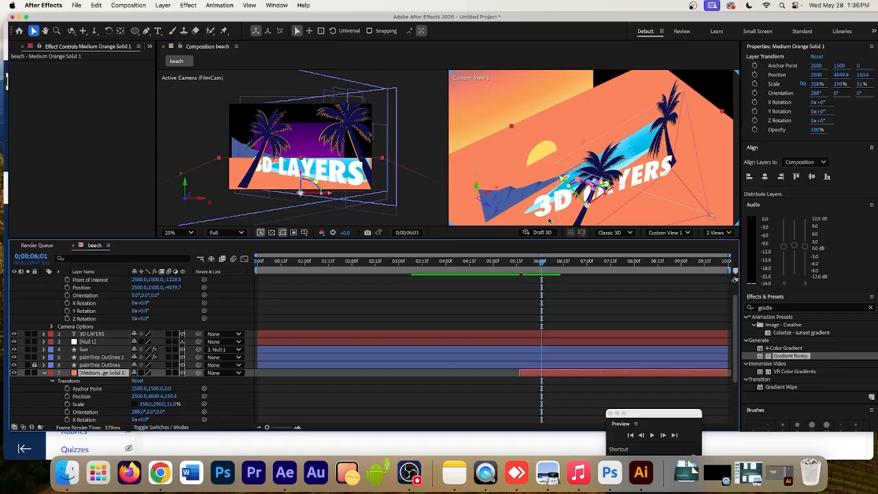
{"action": "left_click", "coordinate": [34, 373]}
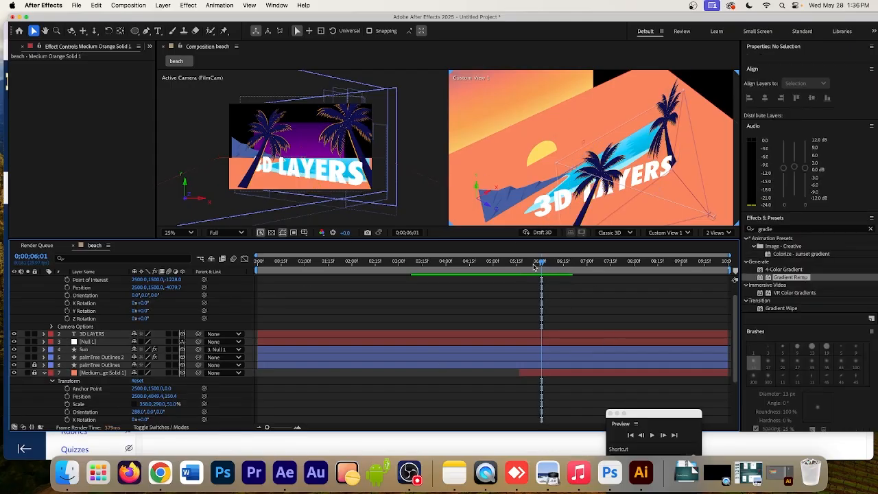
{"action": "left_click_drag", "start_coordinate": [535, 267], "coordinate": [408, 261]}
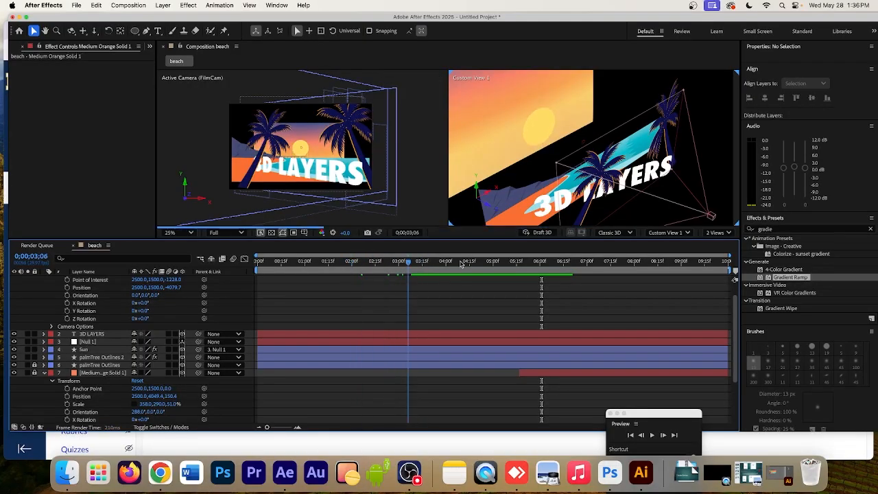
{"action": "left_click_drag", "start_coordinate": [460, 264], "coordinate": [382, 266]}
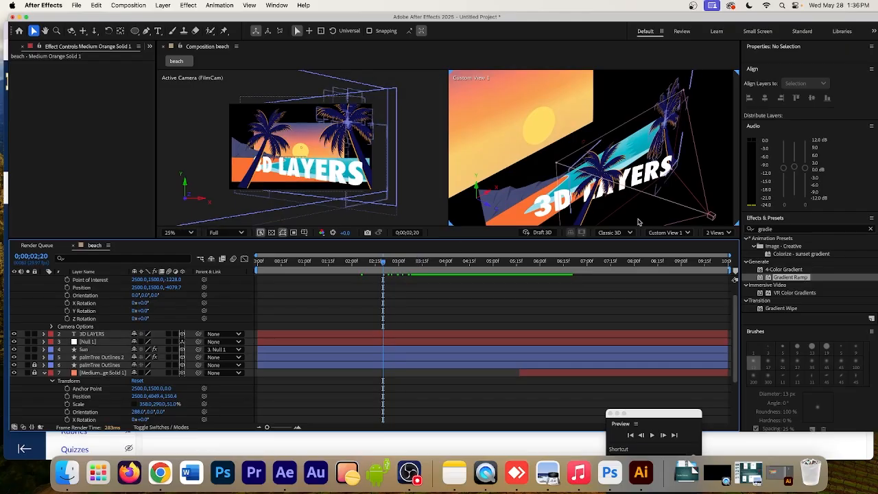
Try pushing FilmCam forward through the scene to about Z -493 at 0;00;02;20, and undo back to its pulled-back position.
{"action": "left_click", "coordinate": [713, 216]}
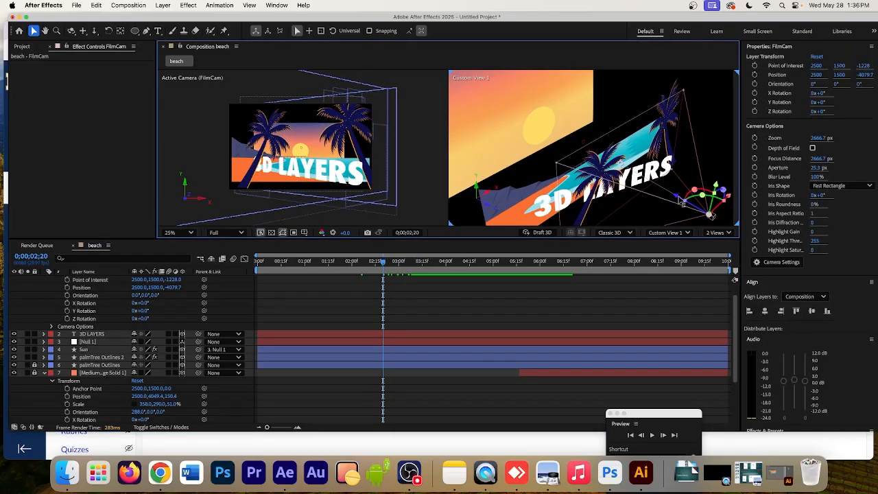
{"action": "left_click_drag", "start_coordinate": [678, 198], "coordinate": [568, 156]}
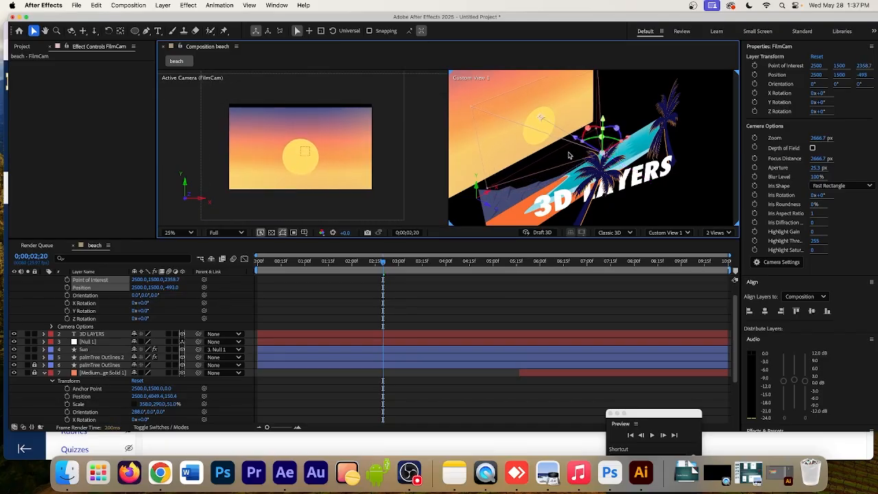
{"action": "scroll", "coordinate": [166, 308], "scroll_direction": "up", "scroll_amount": 1}
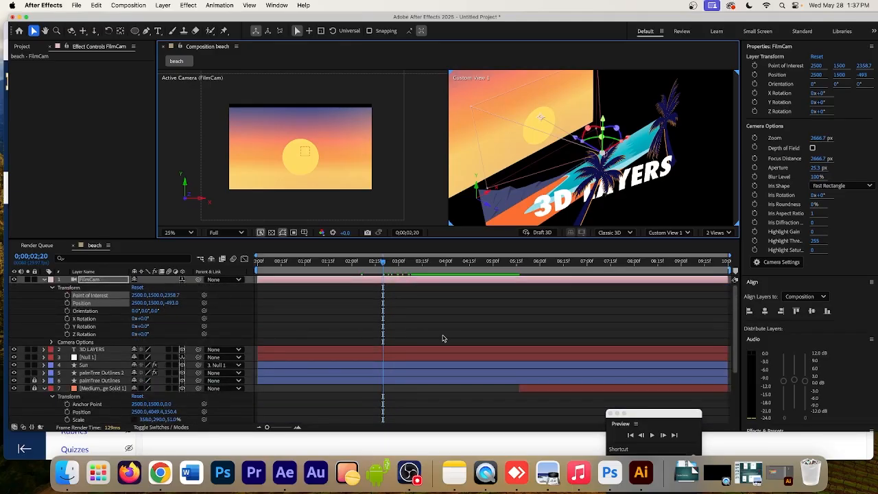
{"action": "key", "text": "super+z"}
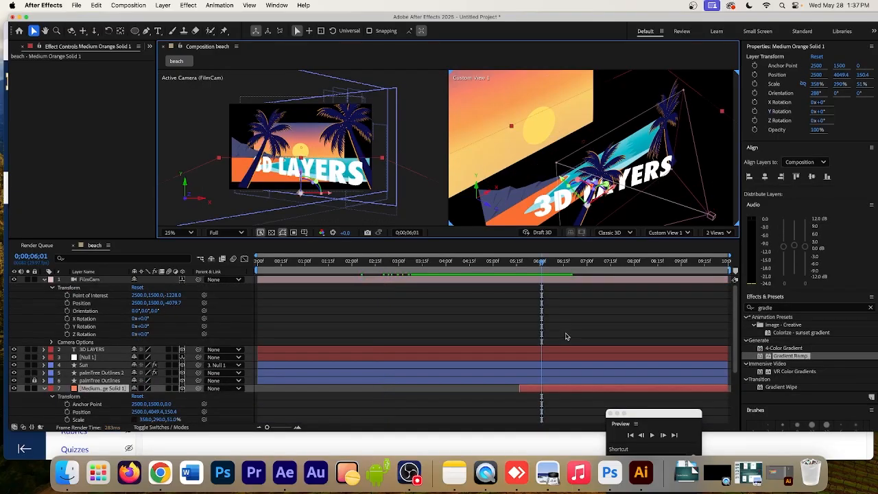
Keyframe FilmCam's Position and Point of Interest at 0;00;06;01, and at 0;00;03;00 push it forward to about Position Z -656.3, Point of Interest Z 2195.3.
{"action": "left_click", "coordinate": [79, 303]}
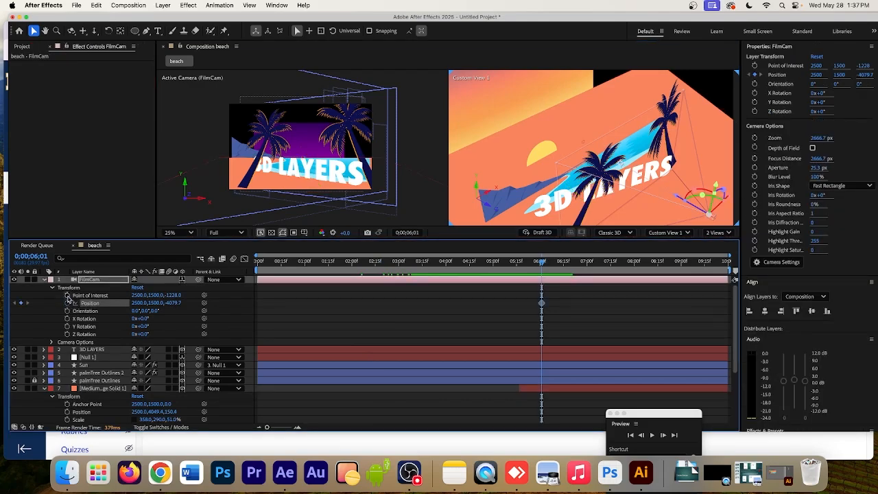
{"action": "left_click", "coordinate": [67, 295]}
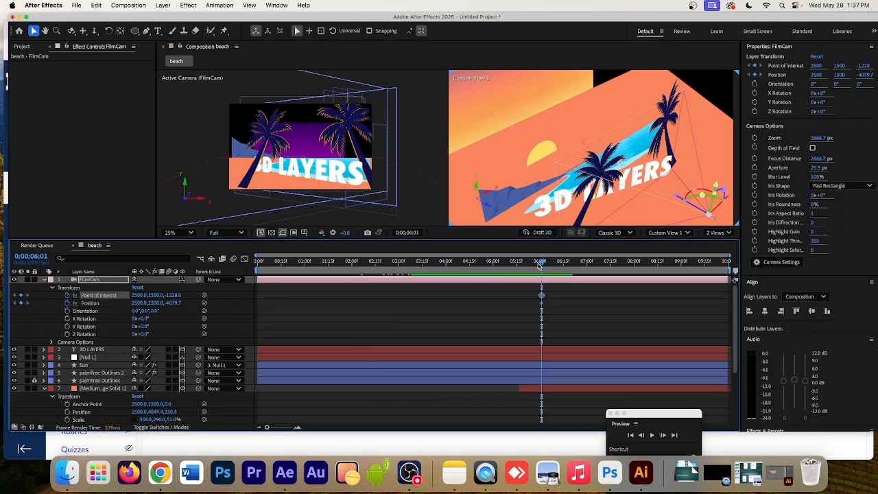
{"action": "left_click_drag", "start_coordinate": [539, 266], "coordinate": [398, 263]}
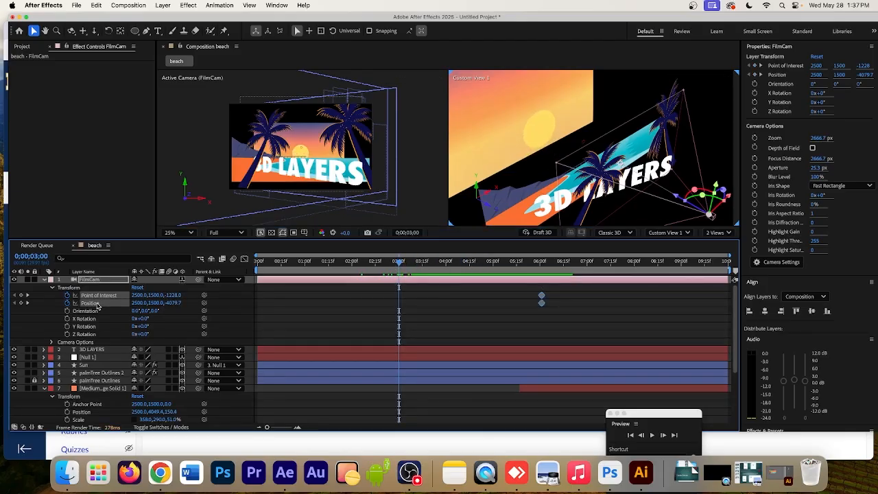
{"action": "left_click_drag", "start_coordinate": [680, 200], "coordinate": [572, 156]}
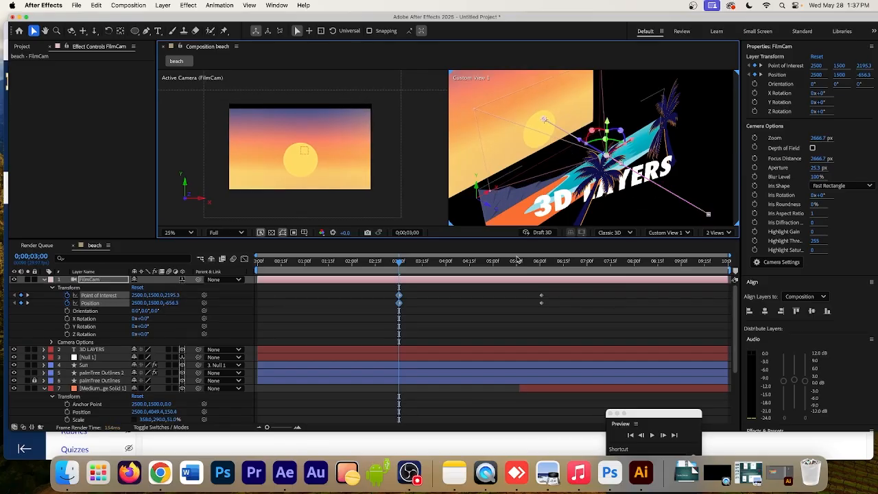
Set FilmCam's Point of Interest at 0;00;03;00 to about X 2549, Y 1654, and preview the camera move.
{"action": "left_click", "coordinate": [106, 297]}
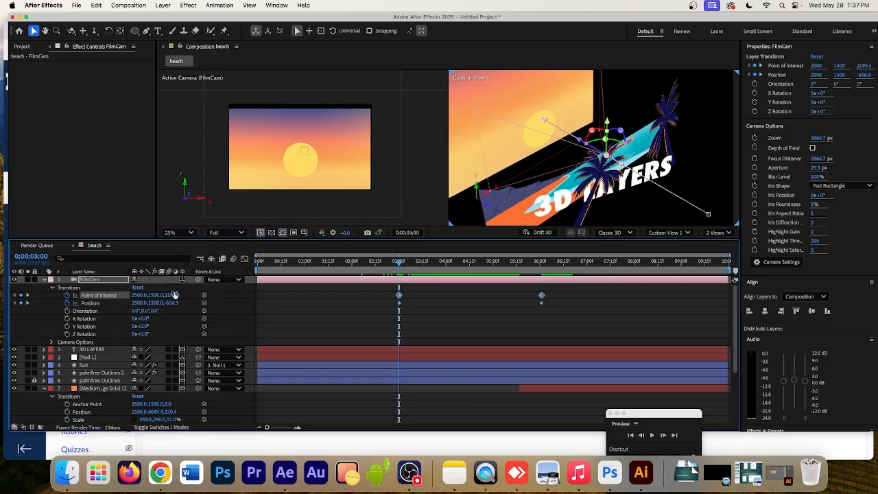
{"action": "left_click_drag", "start_coordinate": [146, 294], "coordinate": [229, 295]}
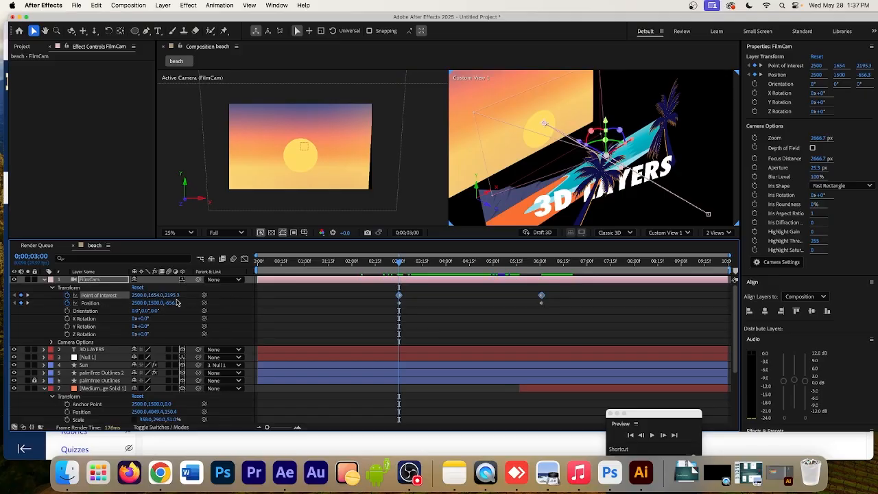
{"action": "left_click_drag", "start_coordinate": [141, 295], "coordinate": [158, 294]}
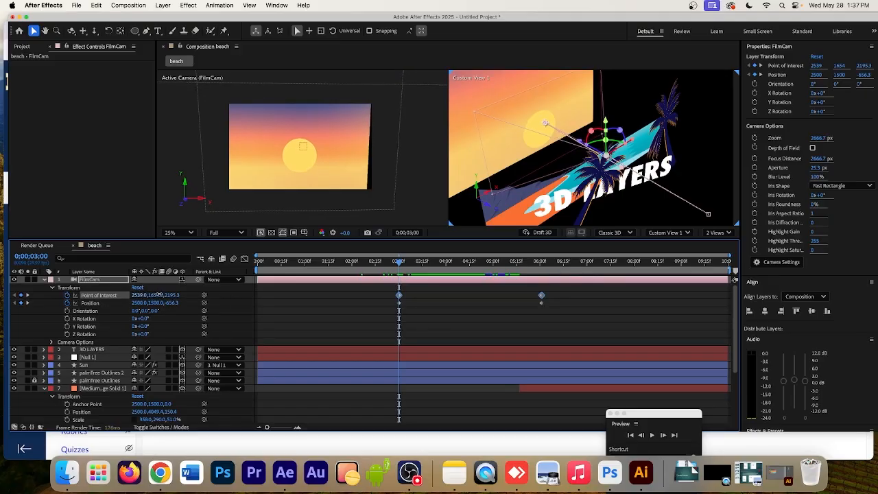
{"action": "left_click", "coordinate": [421, 261]}
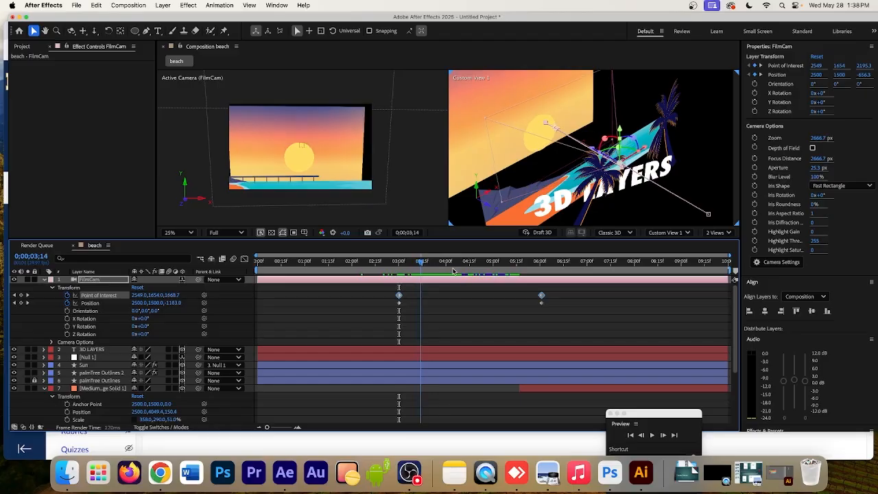
{"action": "key", "text": "space"}
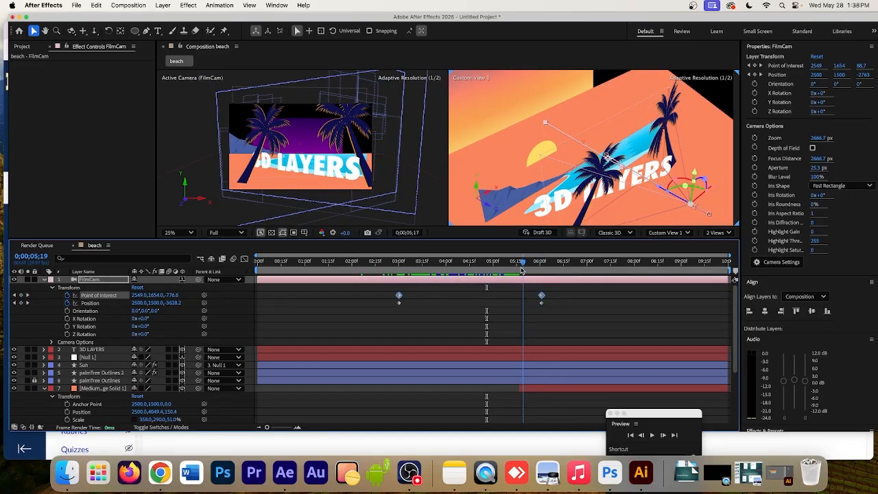
{"action": "left_click_drag", "start_coordinate": [542, 268], "coordinate": [516, 269]}
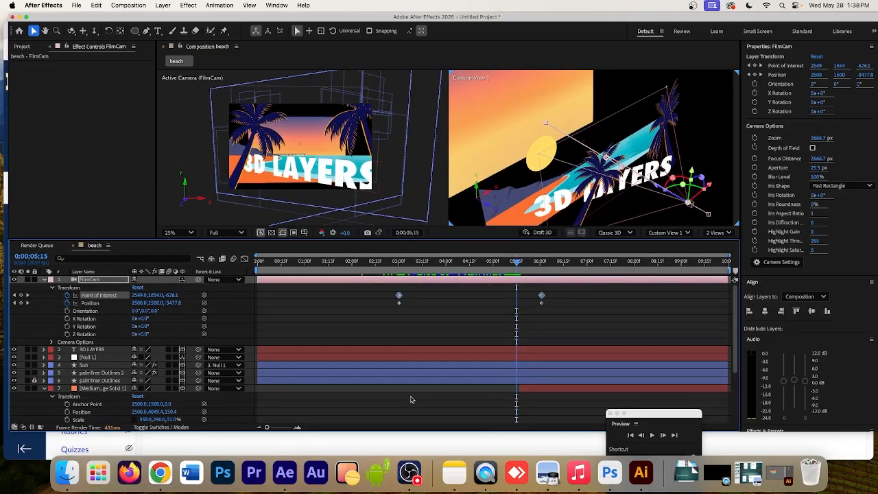
Delete the Night layer from the beach composition.
{"action": "left_click", "coordinate": [382, 393]}
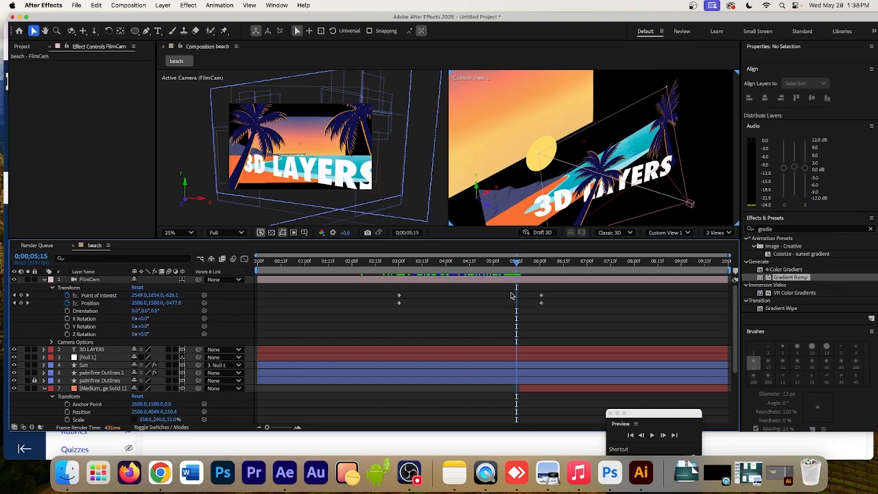
{"action": "left_click", "coordinate": [44, 390]}
{"action": "left_click", "coordinate": [528, 405]}
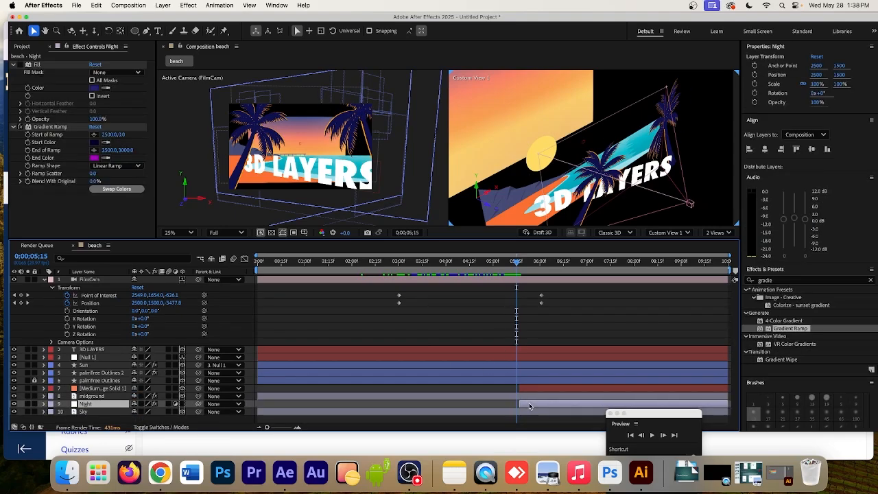
{"action": "key", "text": "Delete"}
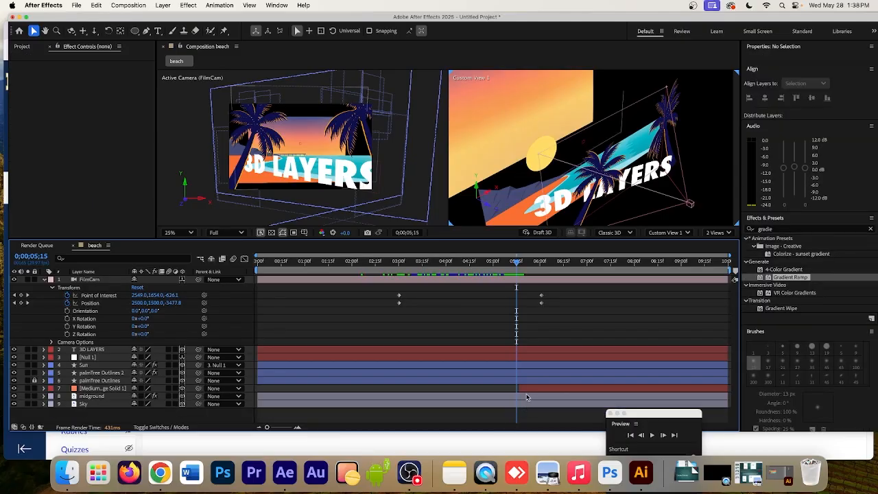
Copy the midground layer's keyframed Color Balance effect onto the Sky layer at 0;00;05;14.
{"action": "mouse_move", "coordinate": [521, 266]}
{"action": "left_mouse_down"}
{"action": "mouse_move", "coordinate": [546, 268]}
{"action": "mouse_move", "coordinate": [513, 262]}
{"action": "left_mouse_up"}
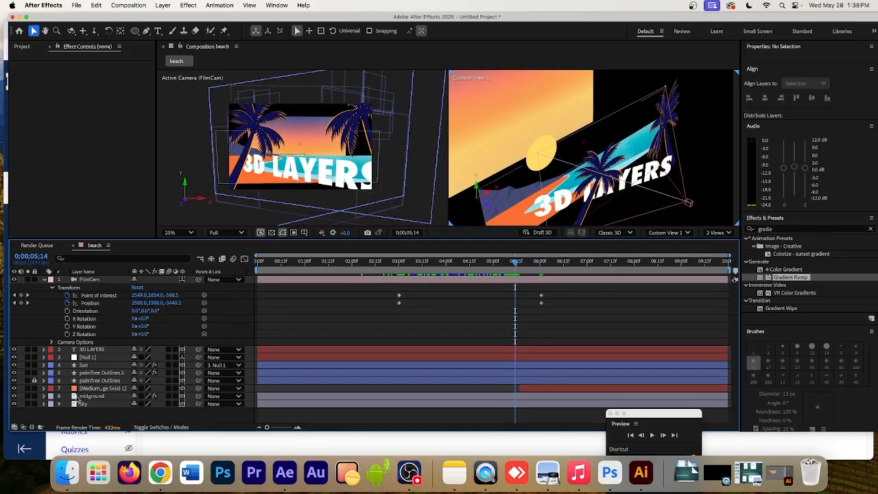
{"action": "left_click", "coordinate": [103, 397]}
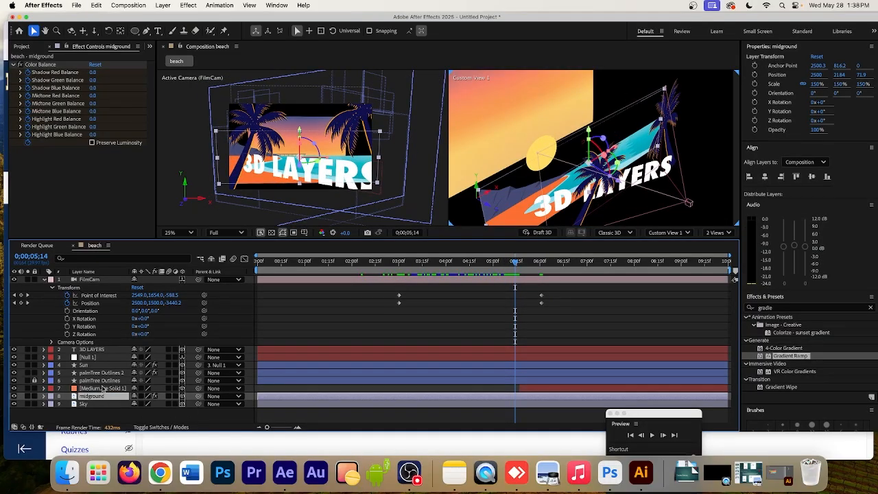
{"action": "left_click", "coordinate": [97, 404]}
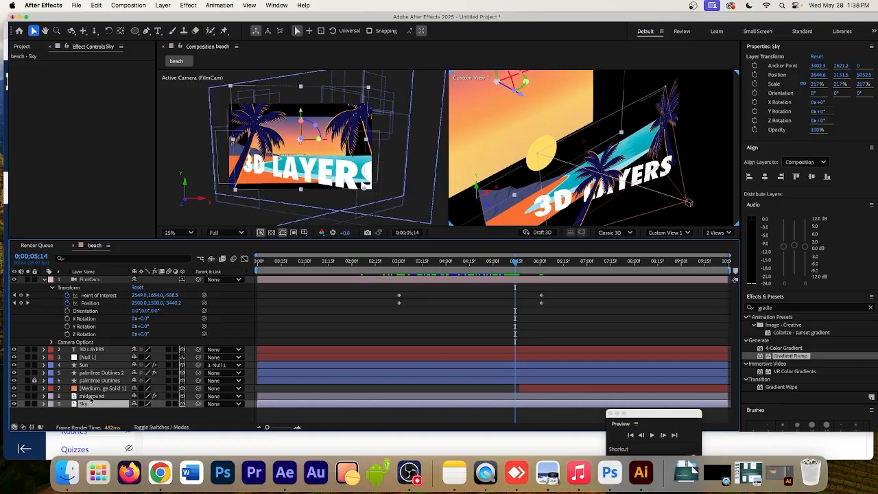
{"action": "left_click", "coordinate": [91, 396]}
{"action": "left_click", "coordinate": [47, 65]}
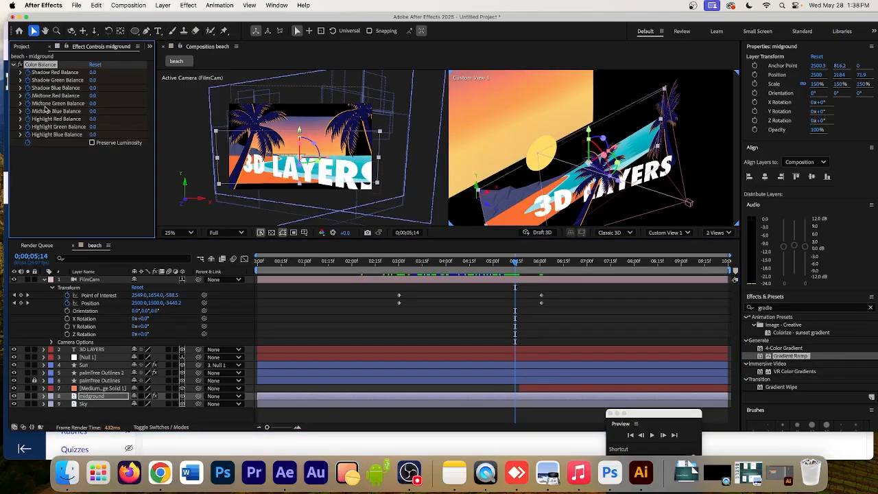
{"action": "left_click", "coordinate": [96, 405]}
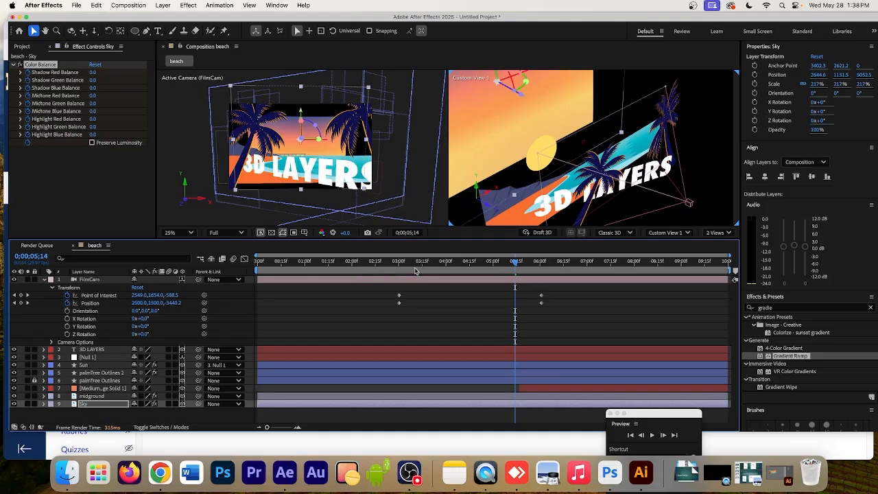
Scale the Sky layer up to about 376% while viewing the frame at 0;00;06;02.
{"action": "left_click_drag", "start_coordinate": [516, 265], "coordinate": [544, 271]}
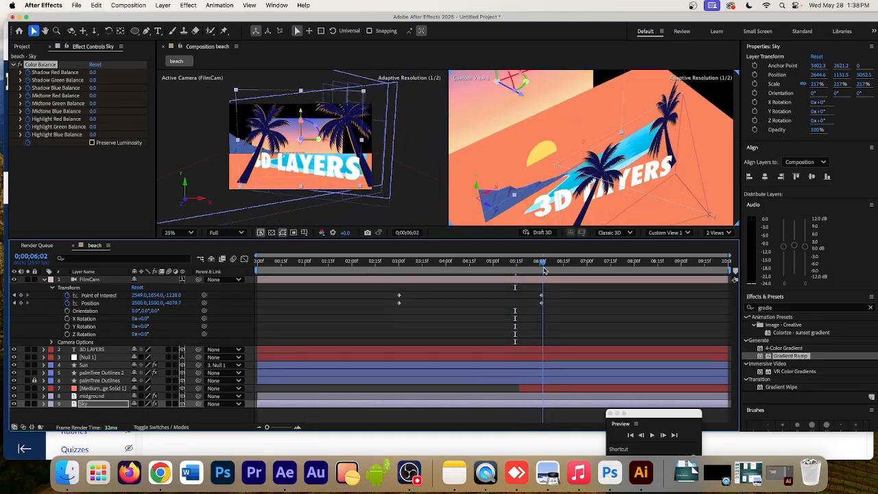
{"action": "left_click", "coordinate": [43, 405]}
{"action": "left_click", "coordinate": [85, 419]}
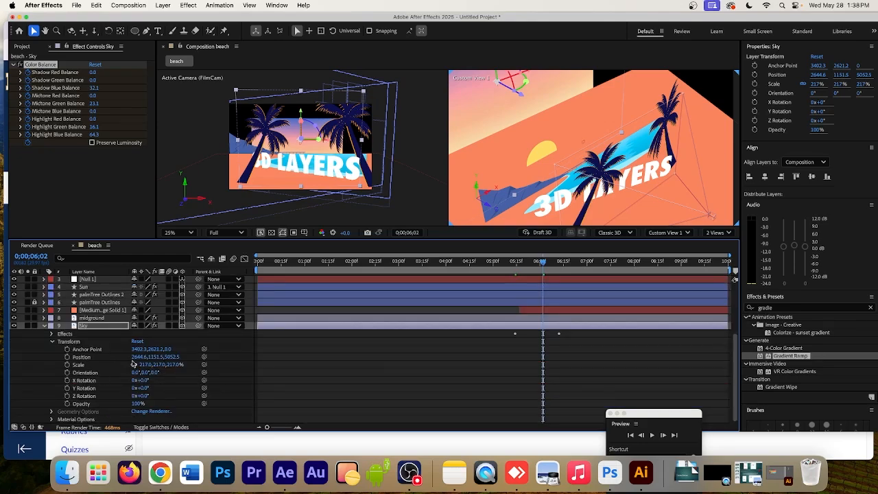
{"action": "left_click_drag", "start_coordinate": [180, 366], "coordinate": [251, 364]}
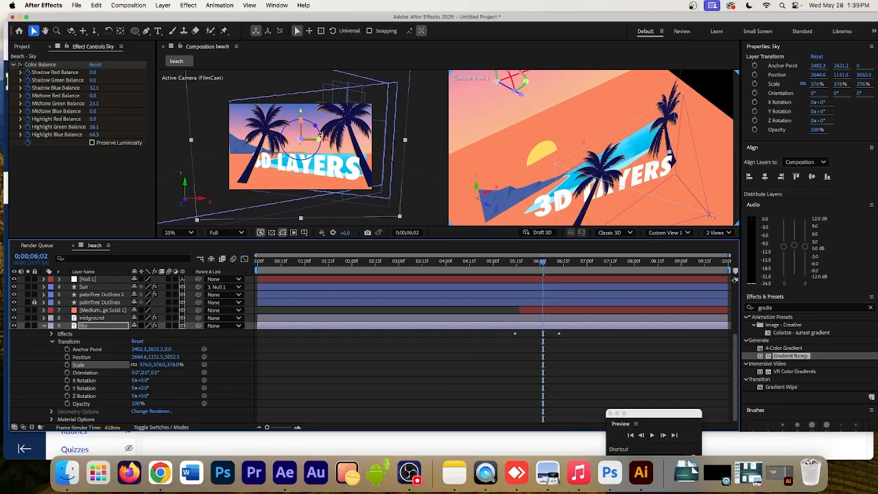
Move the Sky layer to about X 3857.9, Y 938 so it fills the FilmCam view.
{"action": "left_click_drag", "start_coordinate": [331, 141], "coordinate": [343, 142]}
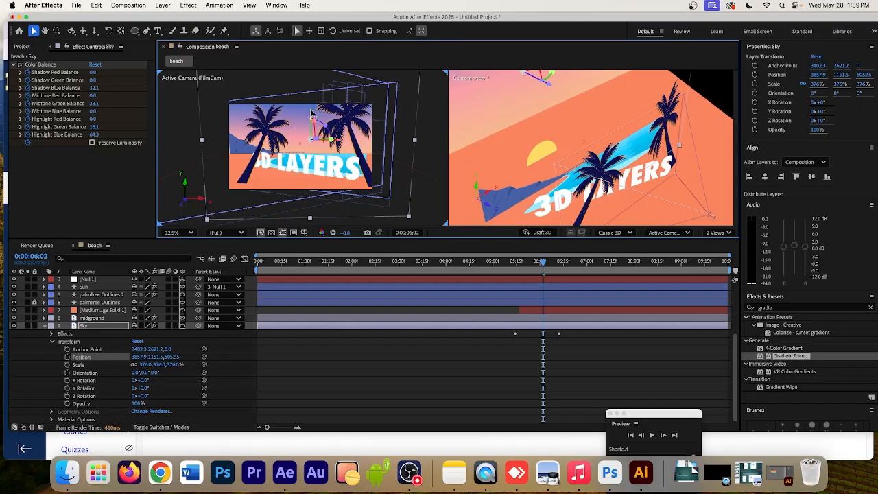
{"action": "left_click_drag", "start_coordinate": [310, 112], "coordinate": [310, 111]}
{"action": "scroll", "coordinate": [541, 119], "scroll_direction": "down", "scroll_amount": 5}
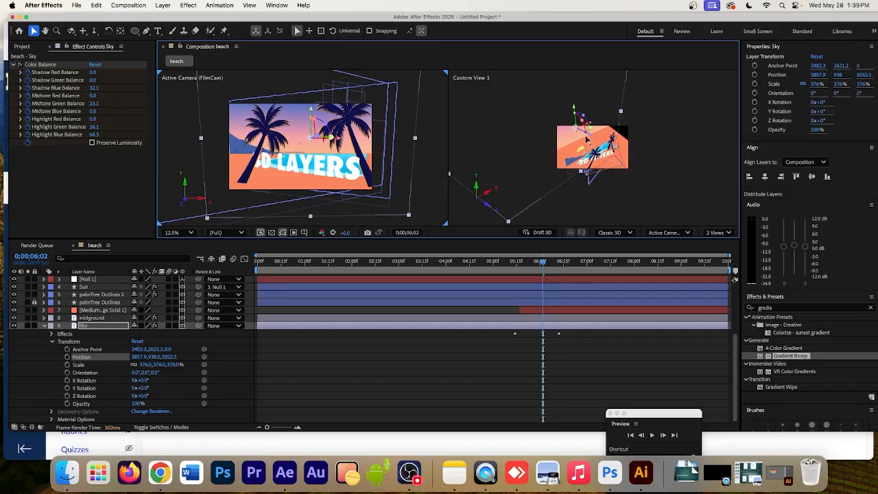
{"action": "mouse_move", "coordinate": [590, 137]}
{"action": "left_mouse_down"}
{"action": "mouse_move", "coordinate": [601, 147]}
{"action": "mouse_move", "coordinate": [585, 138]}
{"action": "left_mouse_up"}
{"action": "key", "text": "super+z"}
Try raising the Sky's Shadow Blue Balance to about 90 at its 0;00;06;12 keyframe, and undo the change.
{"action": "left_click", "coordinate": [52, 334]}
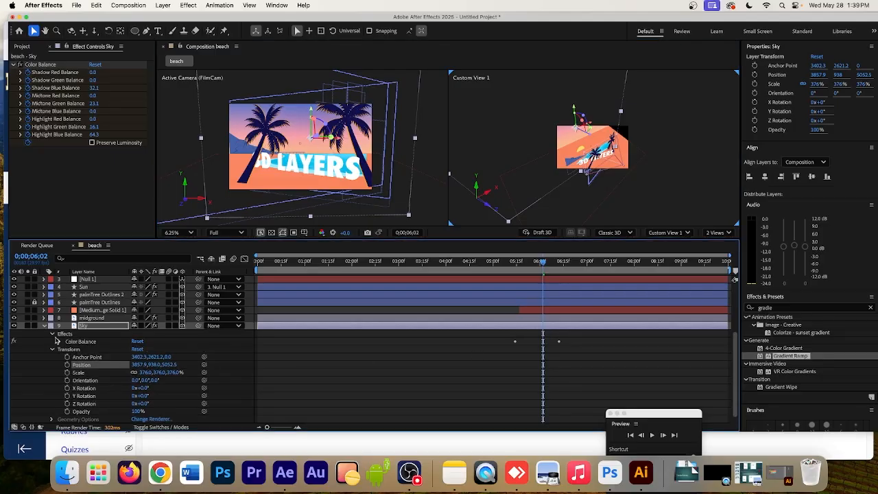
{"action": "left_click", "coordinate": [60, 342]}
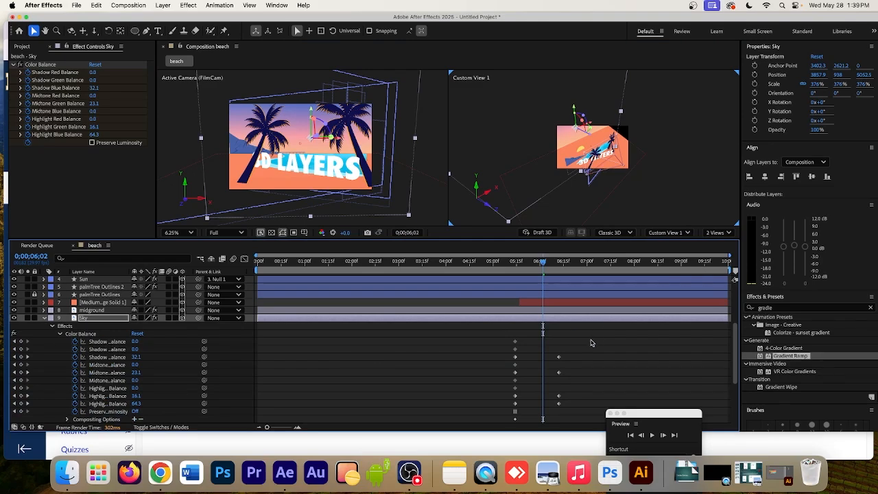
{"action": "left_click_drag", "start_coordinate": [542, 266], "coordinate": [559, 264]}
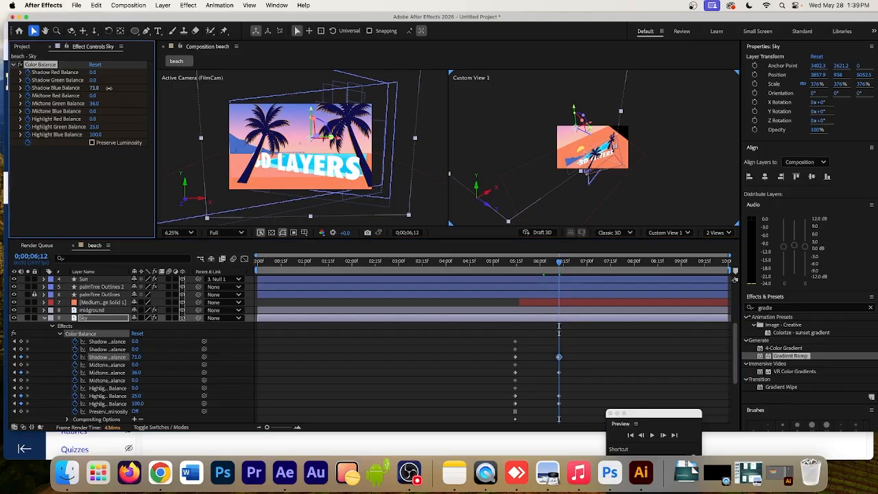
{"action": "left_click_drag", "start_coordinate": [94, 89], "coordinate": [132, 88]}
{"action": "key", "text": "super+z"}
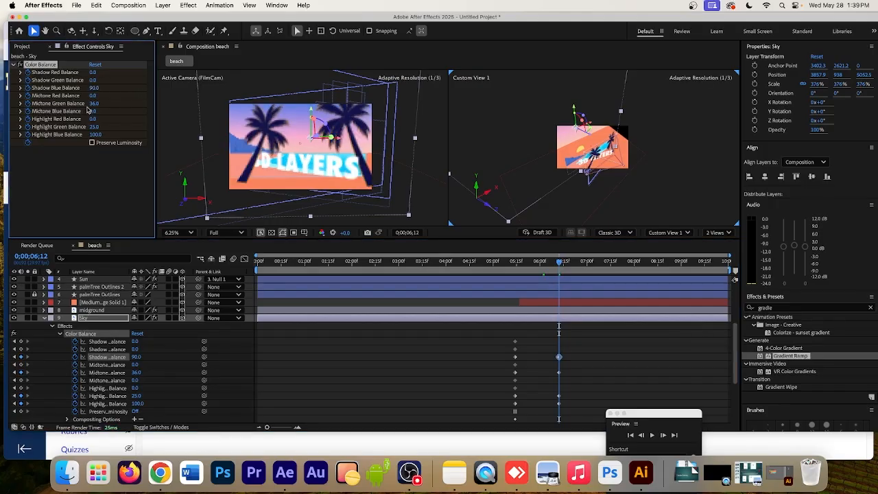
Apply Hue/Saturation to the Sky layer, keyframe its Channel Range, and move that keyframe back to the orange solid's start.
{"action": "left_click", "coordinate": [14, 65]}
{"action": "left_click", "coordinate": [189, 6]}
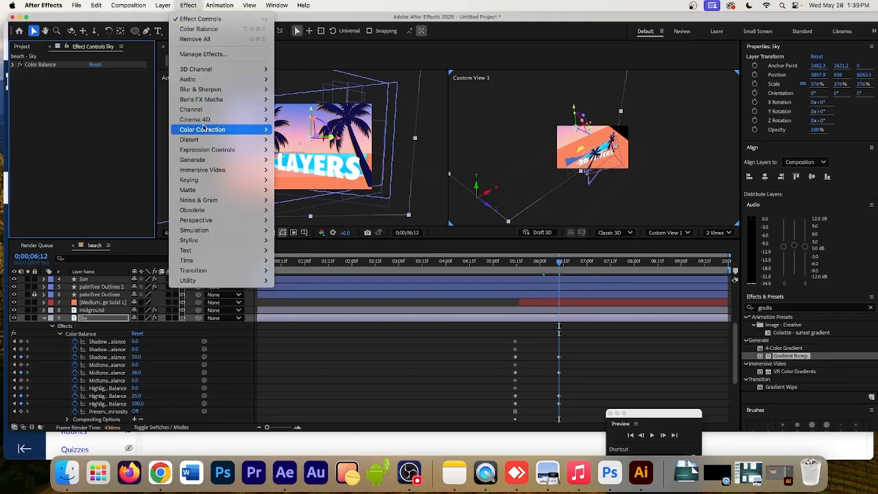
{"action": "mouse_move", "coordinate": [206, 130]}
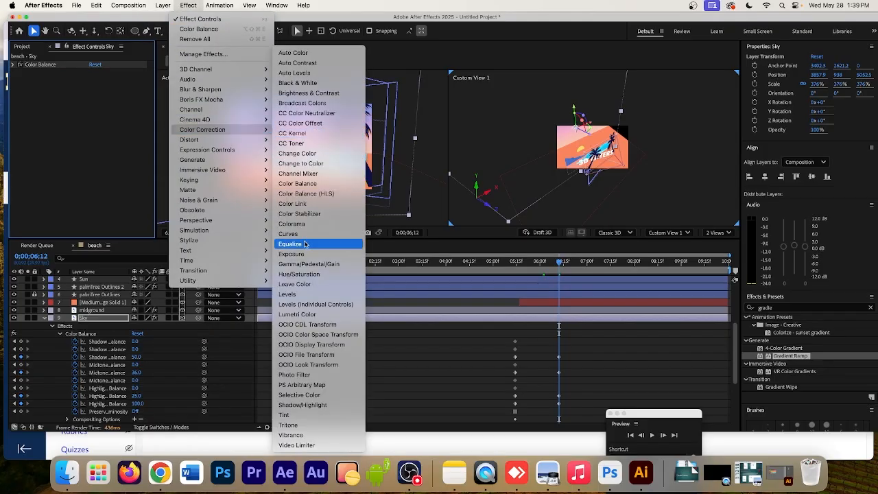
{"action": "left_click", "coordinate": [328, 274]}
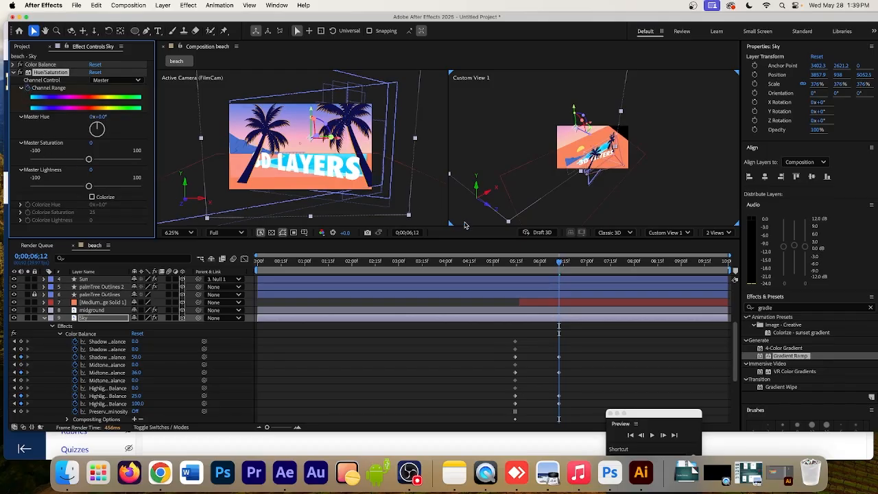
{"action": "left_click", "coordinate": [60, 334]}
{"action": "left_click", "coordinate": [60, 342]}
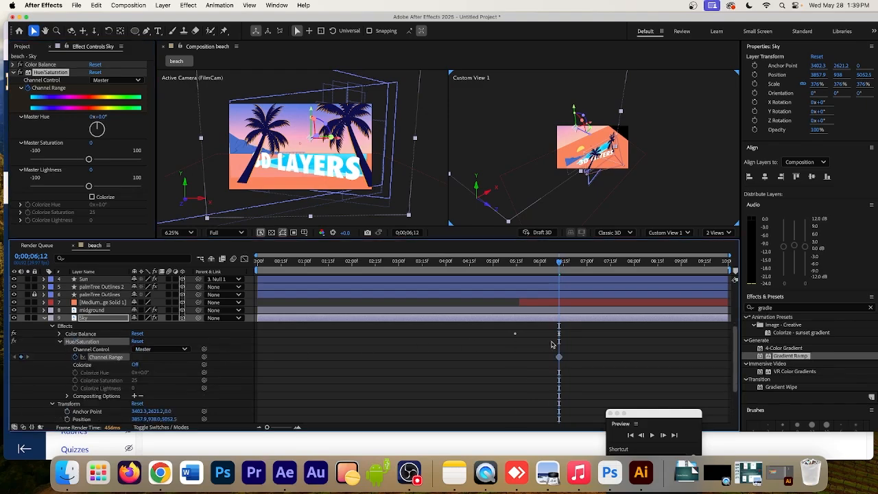
{"action": "left_click_drag", "start_coordinate": [561, 359], "coordinate": [520, 358]}
Place Hue/Saturation above Color Balance on the Sky layer and set Master Lightness to about -17 at 0;00;06;12.
{"action": "left_click_drag", "start_coordinate": [88, 186], "coordinate": [71, 187]}
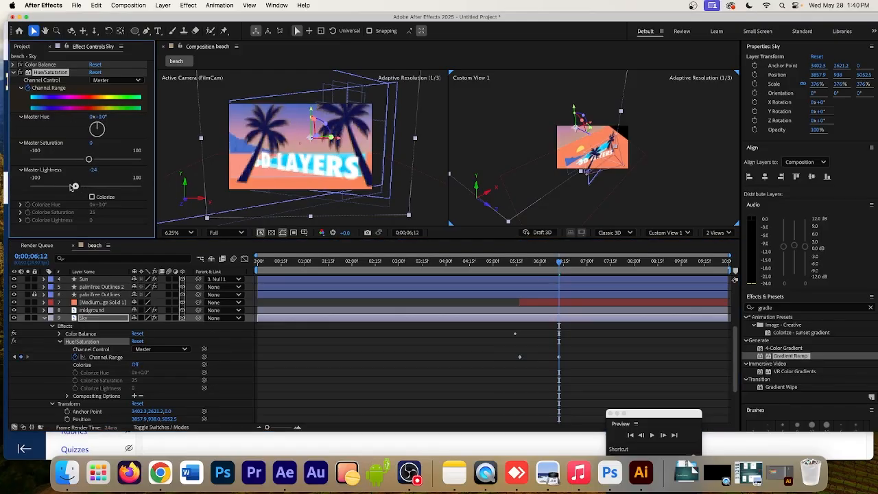
{"action": "key", "text": "super+z"}
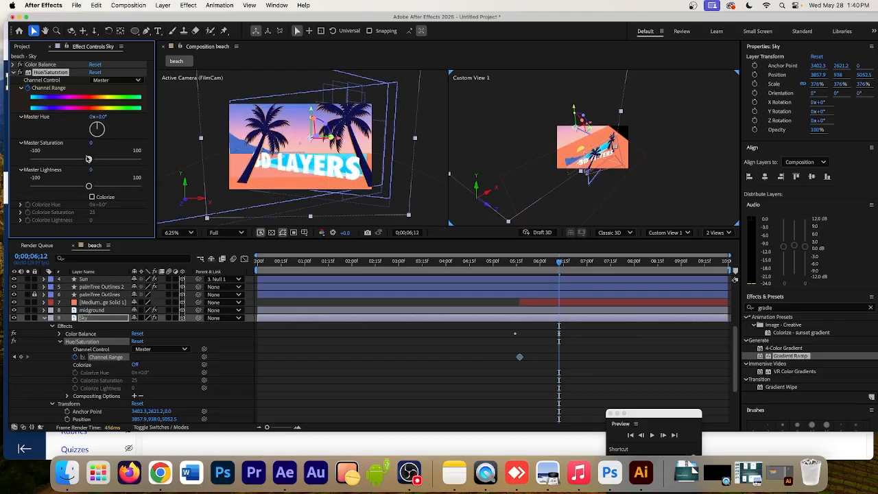
{"action": "left_click_drag", "start_coordinate": [48, 74], "coordinate": [46, 61]}
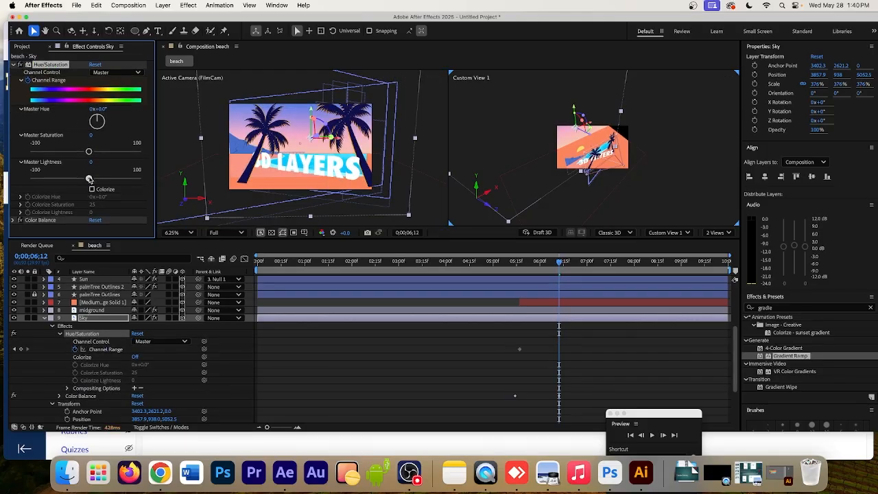
{"action": "left_click_drag", "start_coordinate": [88, 179], "coordinate": [79, 180]}
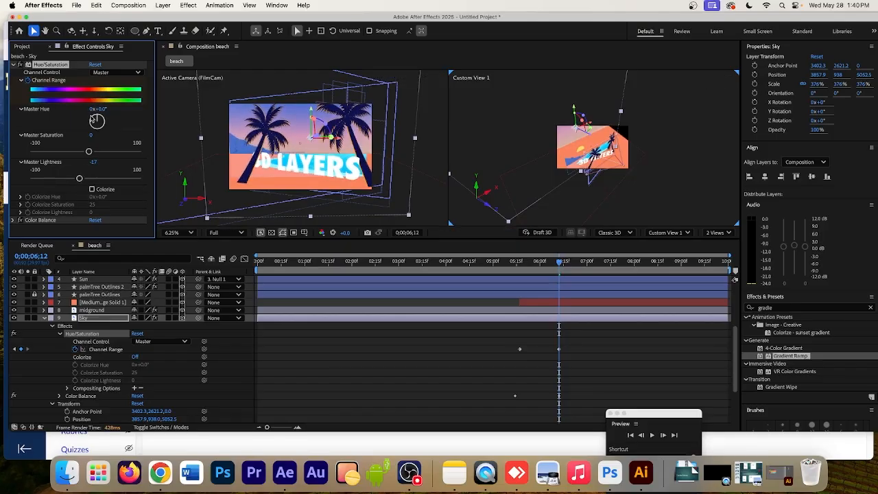
Set the Sky layer's Master Saturation to 33 and Master Lightness to -28 at 0;00;06;12, and collapse the layer.
{"action": "left_click_drag", "start_coordinate": [88, 152], "coordinate": [74, 180]}
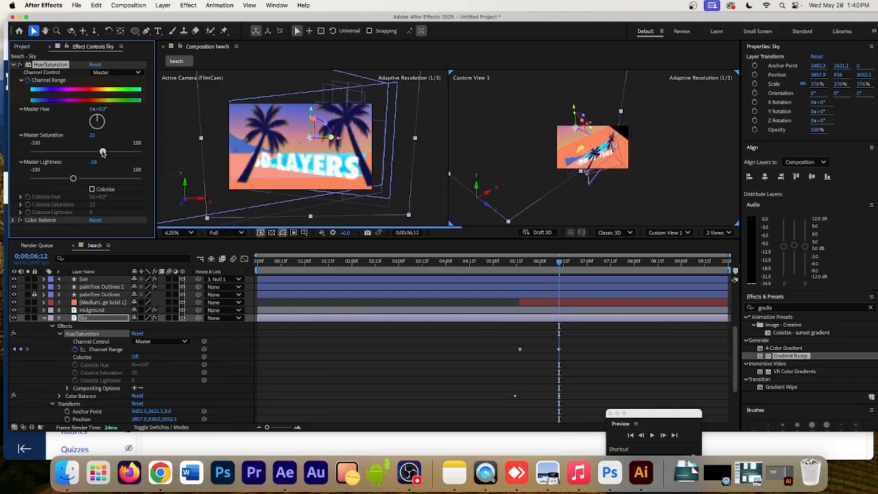
{"action": "left_click_drag", "start_coordinate": [102, 152], "coordinate": [106, 152]}
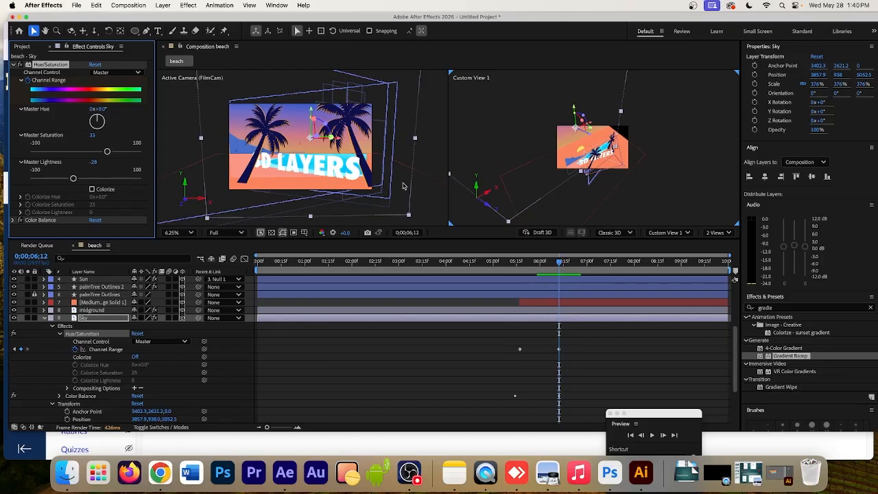
{"action": "left_click", "coordinate": [59, 333]}
{"action": "left_click", "coordinate": [44, 319]}
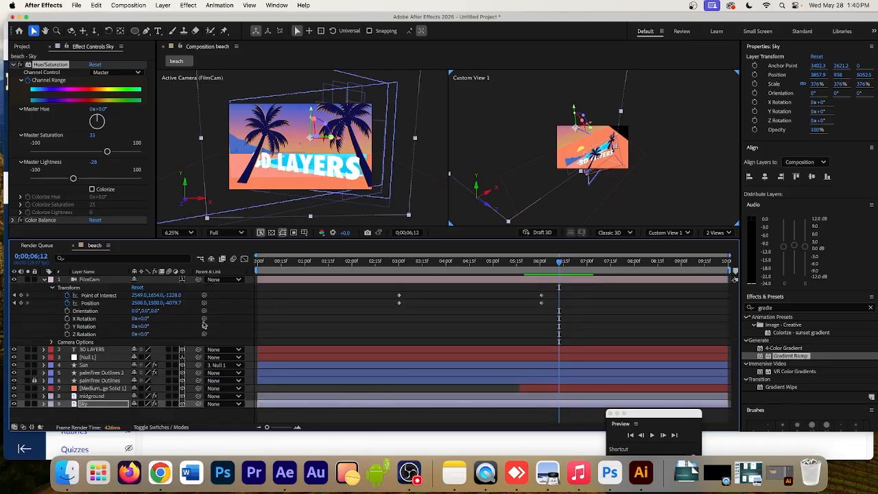
Scale the midground layer up to 166%.
{"action": "left_click", "coordinate": [525, 390]}
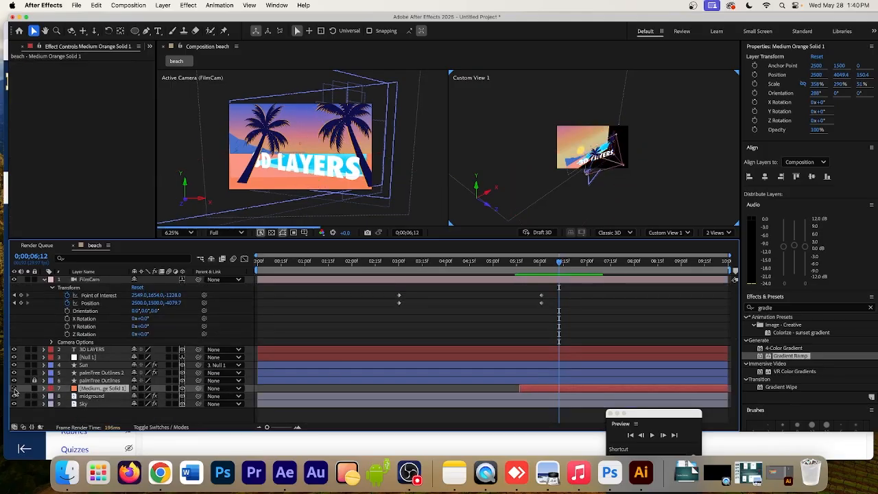
{"action": "left_click", "coordinate": [95, 395]}
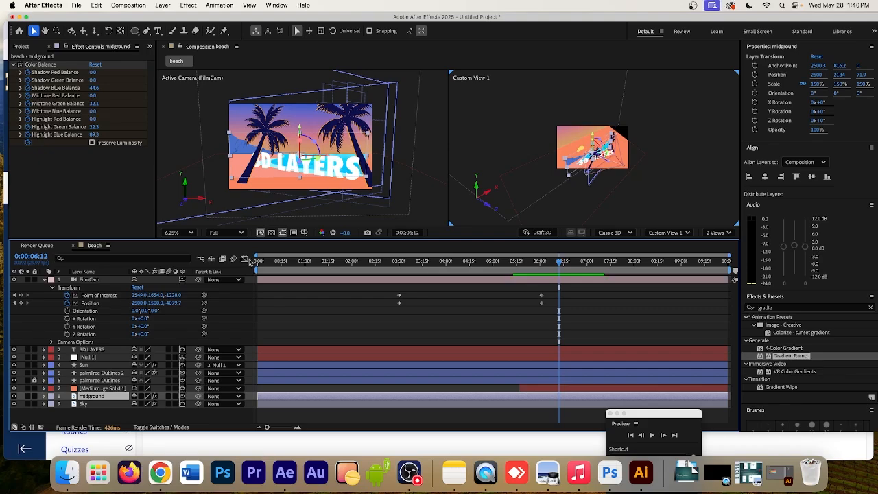
{"action": "left_click", "coordinate": [43, 396]}
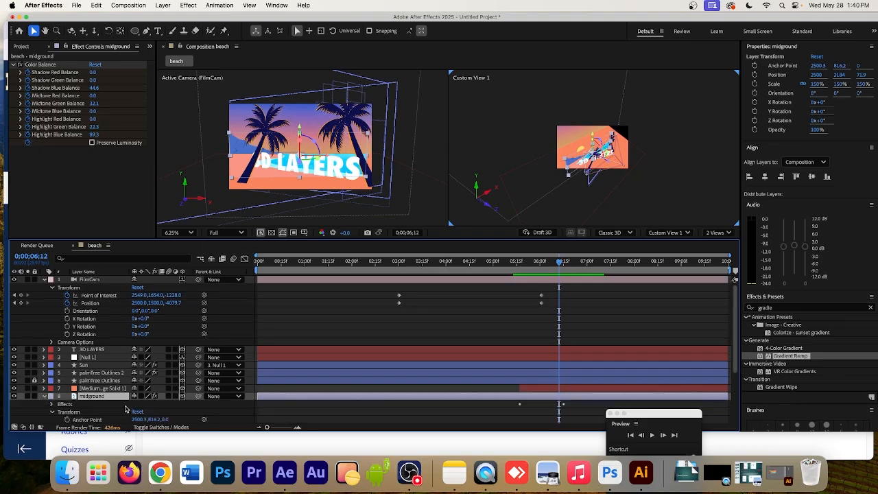
{"action": "scroll", "coordinate": [84, 411], "scroll_direction": "down", "scroll_amount": 5}
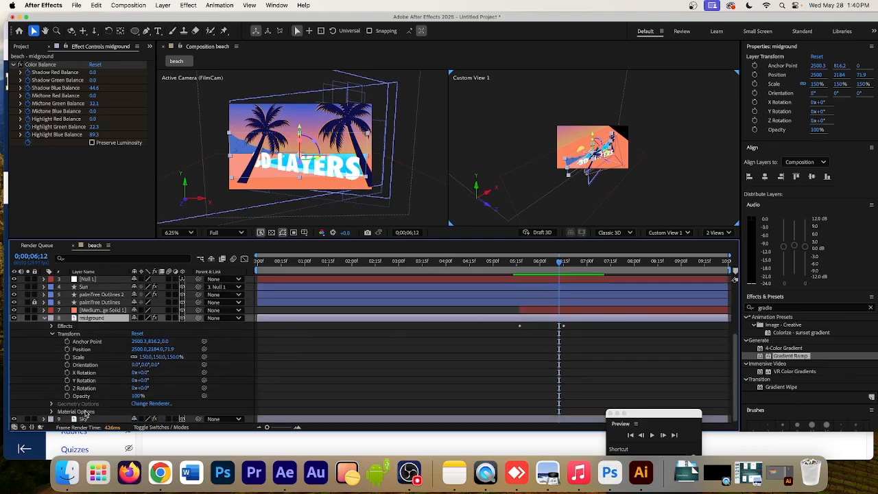
{"action": "left_click_drag", "start_coordinate": [174, 362], "coordinate": [181, 357]}
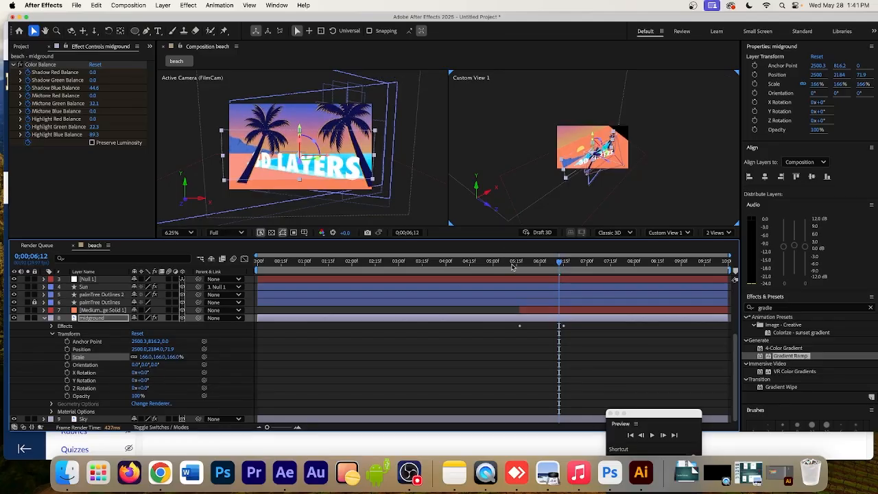
Move the current time to 0;00;01;27 and switch the composition viewer to a single view through the FilmCam.
{"action": "left_click_drag", "start_coordinate": [561, 266], "coordinate": [347, 266]}
{"action": "left_click", "coordinate": [714, 232]}
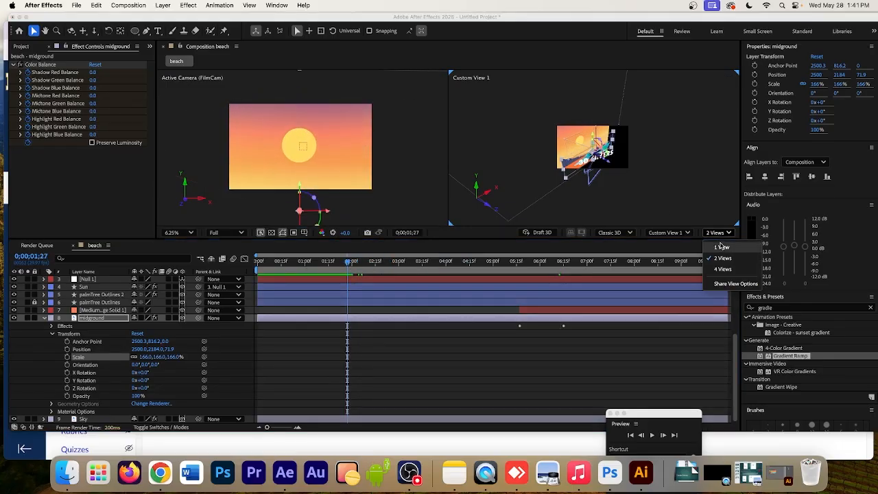
{"action": "left_click", "coordinate": [721, 244]}
{"action": "scroll", "coordinate": [528, 190], "scroll_direction": "up", "scroll_amount": 5}
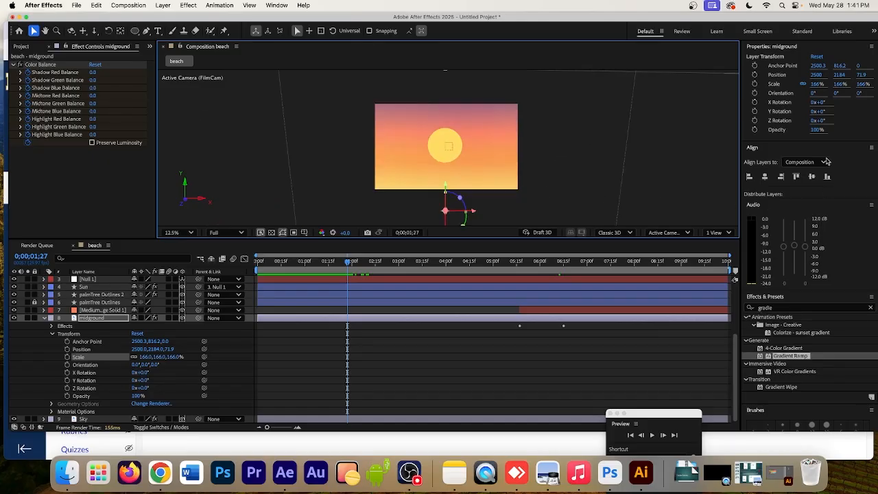
{"action": "scroll", "coordinate": [823, 199], "scroll_direction": "down", "scroll_amount": 5}
{"action": "scroll", "coordinate": [847, 237], "scroll_direction": "up", "scroll_amount": 5}
Move the floating Preview window away from the timeline and play back the beach animation from 0;00;01;27.
{"action": "left_click_drag", "start_coordinate": [670, 409], "coordinate": [789, 234]}
{"action": "left_click", "coordinate": [769, 254]}
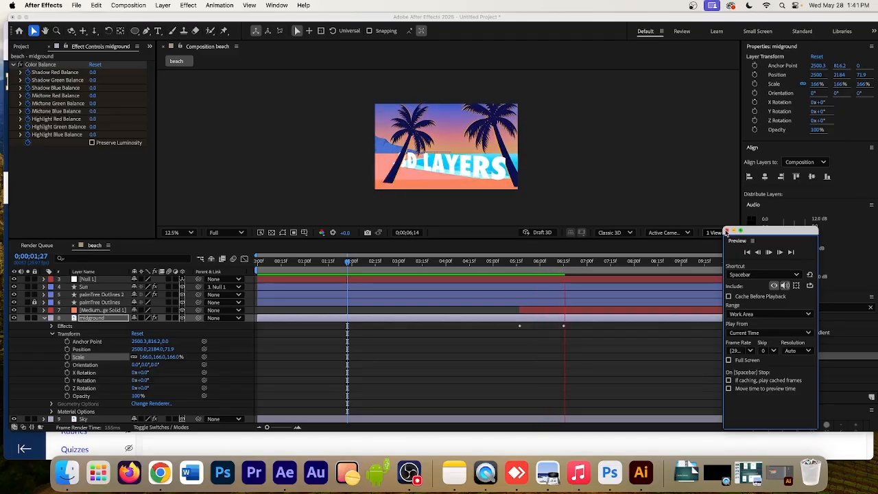
{"action": "left_click", "coordinate": [768, 252]}
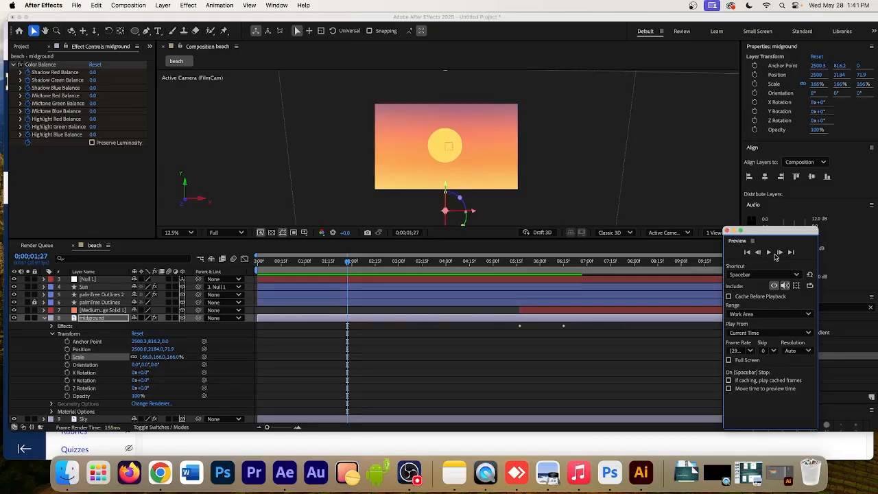
{"action": "left_click", "coordinate": [768, 252]}
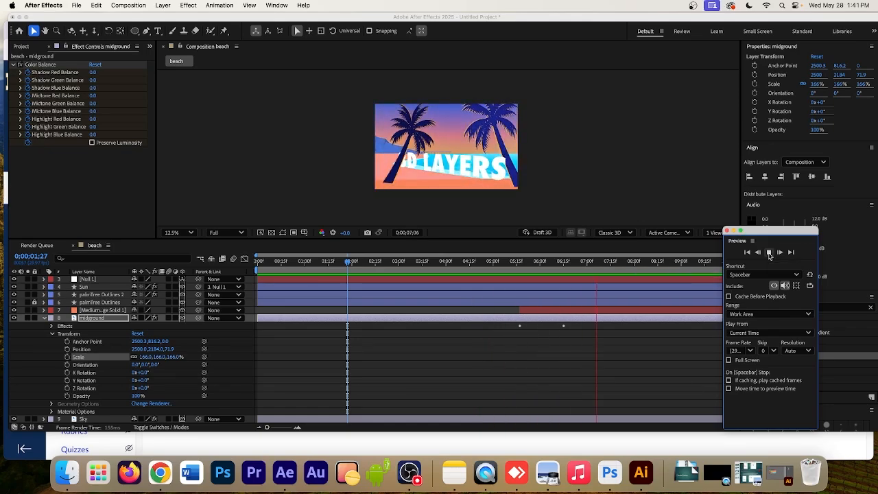
{"action": "left_click", "coordinate": [768, 253]}
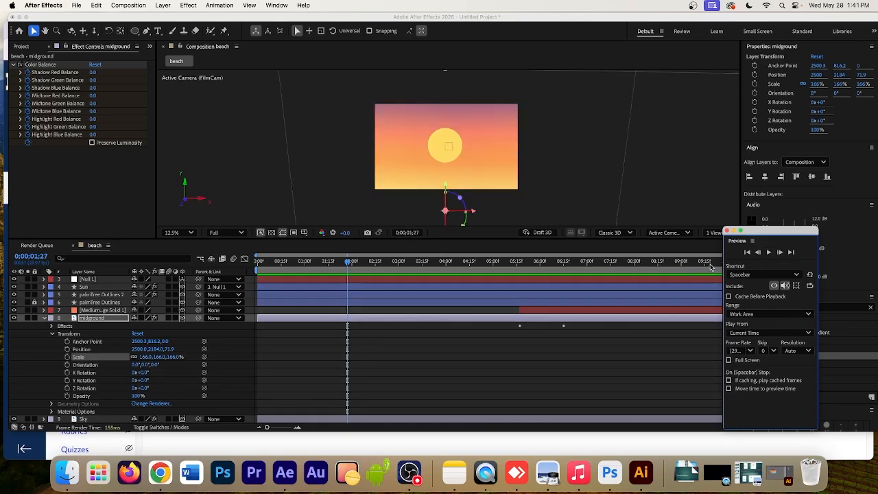
Move the current time to 0;00;06;19, dismiss the idle-caching notice, and collapse the midground layer.
{"action": "left_click_drag", "start_coordinate": [348, 262], "coordinate": [568, 288]}
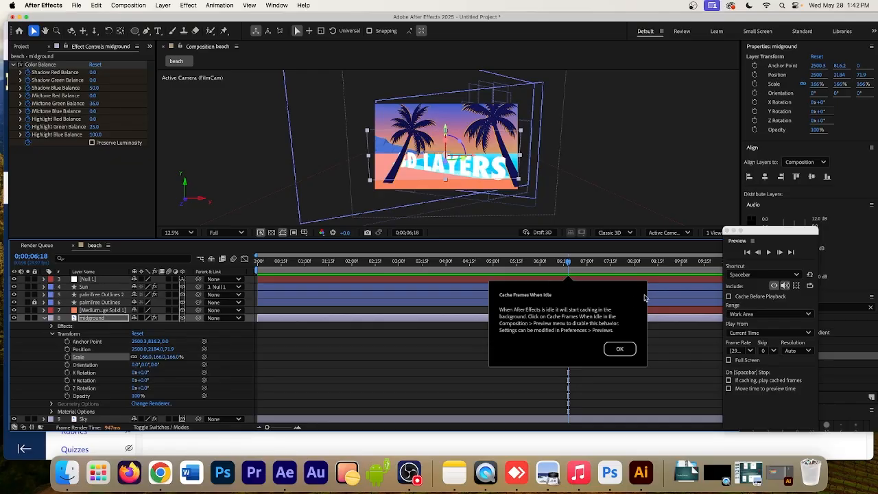
{"action": "left_click", "coordinate": [619, 349]}
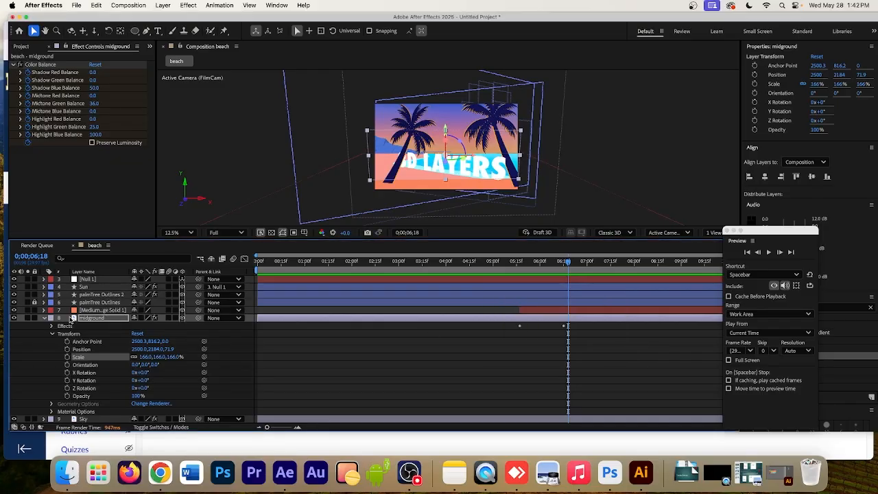
{"action": "left_click", "coordinate": [53, 335]}
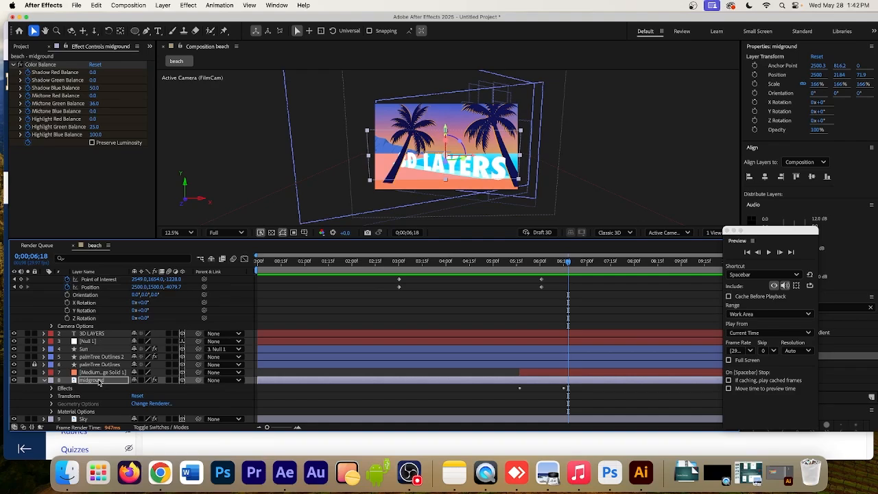
{"action": "key", "text": "Return"}
{"action": "mouse_move", "coordinate": [567, 264]}
{"action": "left_mouse_down"}
{"action": "mouse_move", "coordinate": [466, 264]}
{"action": "mouse_move", "coordinate": [569, 273]}
{"action": "left_mouse_up"}
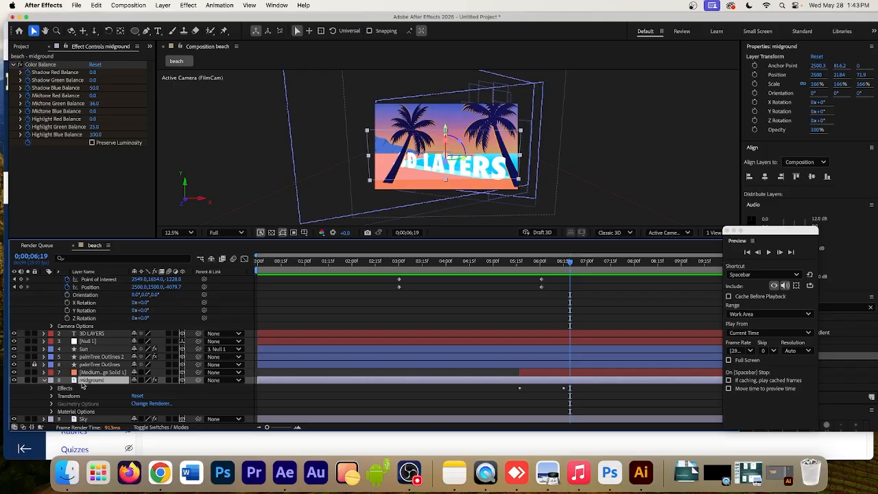
{"action": "left_click", "coordinate": [46, 383]}
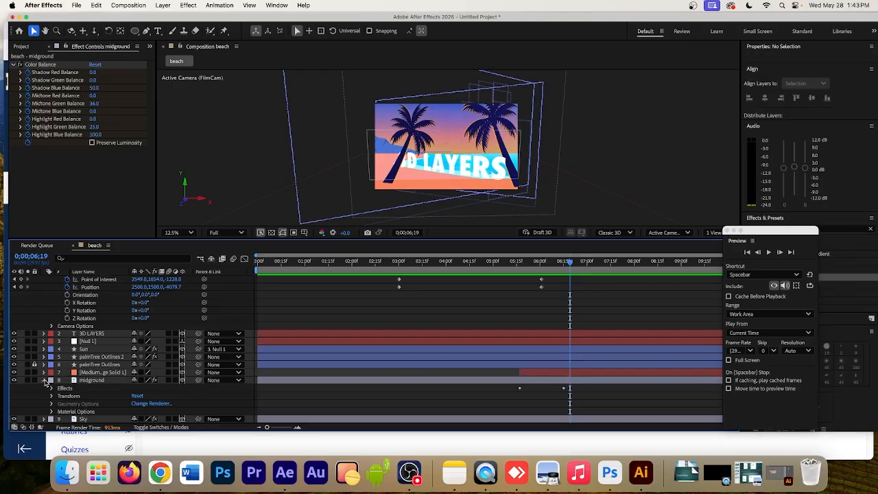
{"action": "left_click", "coordinate": [44, 382]}
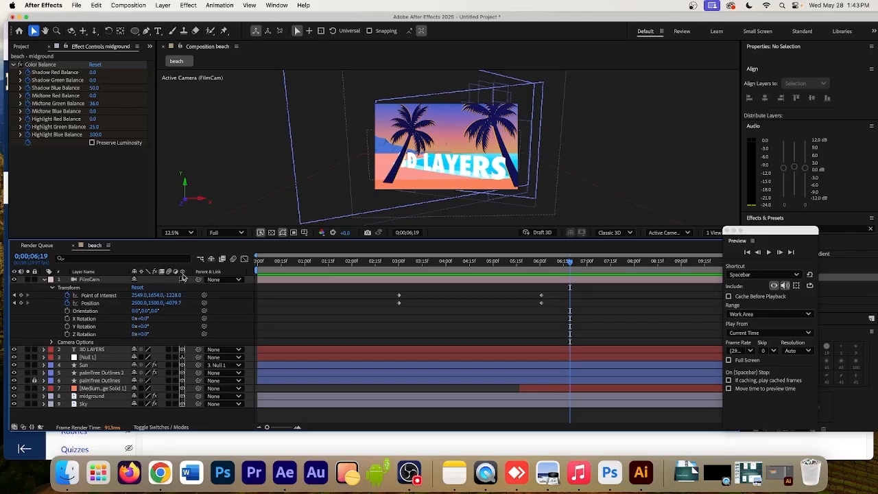
Create a new 1920x1080, 29.97 fps composition named Shadow Test.
{"action": "left_click", "coordinate": [22, 47]}
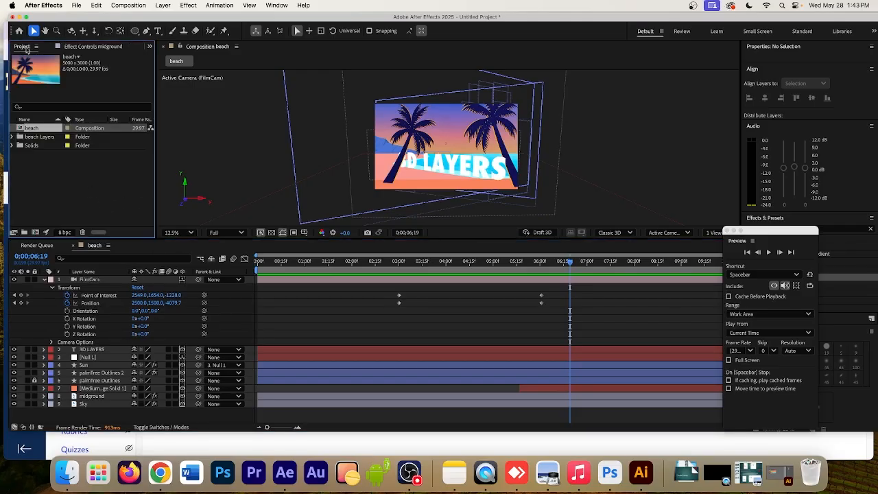
{"action": "left_click", "coordinate": [35, 232]}
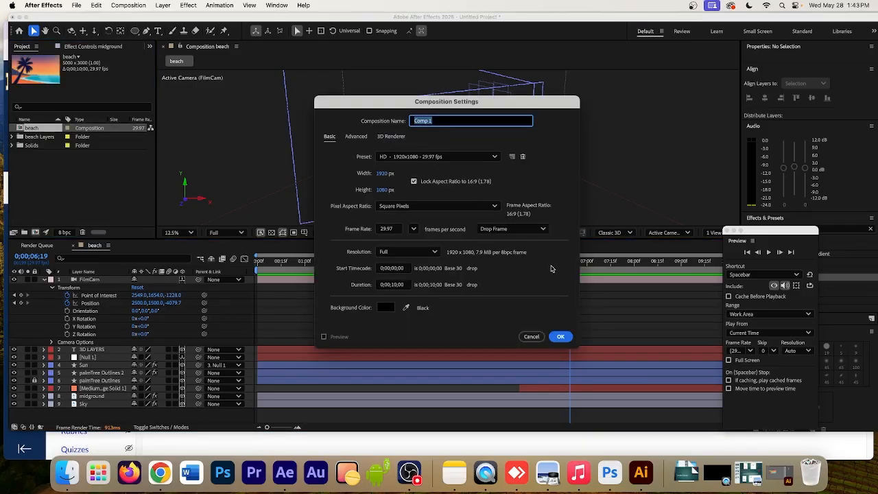
{"action": "type", "text": "Sk"}
{"action": "key", "text": "Return"}
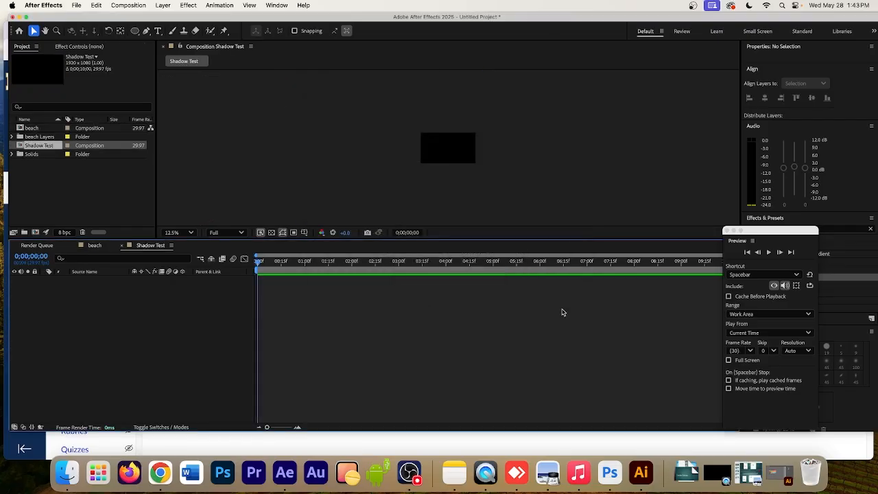
{"action": "right_click", "coordinate": [138, 302]}
{"action": "mouse_move", "coordinate": [165, 310]}
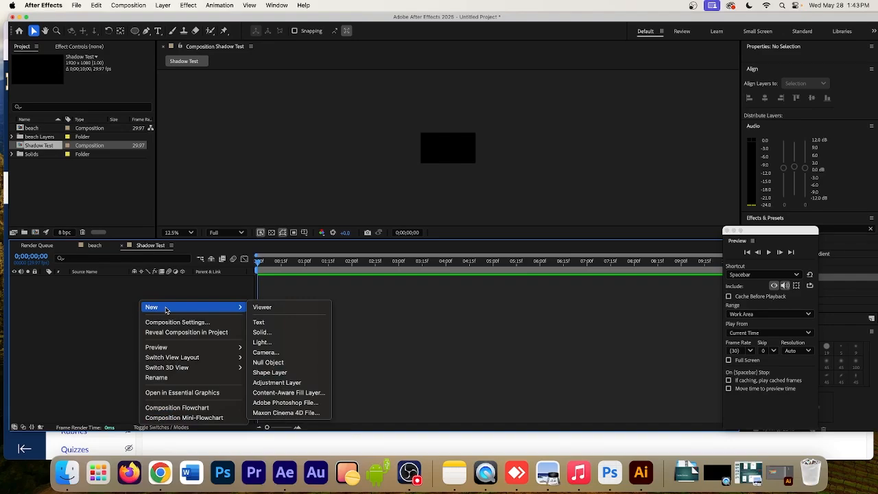
{"action": "left_click", "coordinate": [132, 343]}
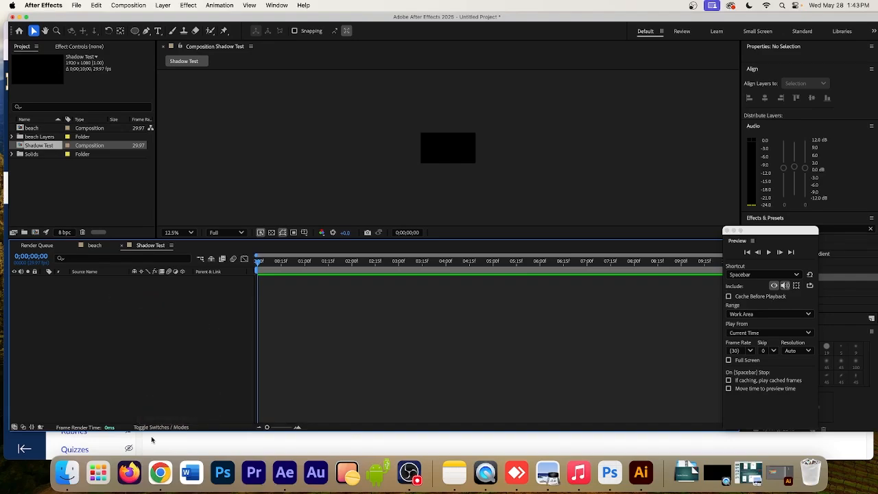
Switch to Chrome and search Google for "concrete wall" in a new tab.
{"action": "left_click", "coordinate": [159, 472]}
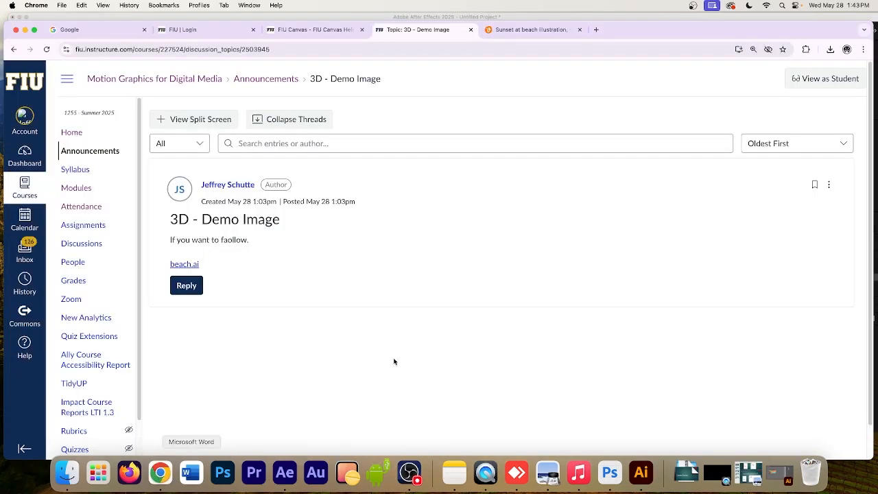
{"action": "left_click", "coordinate": [599, 31]}
{"action": "type", "text": "conce"}
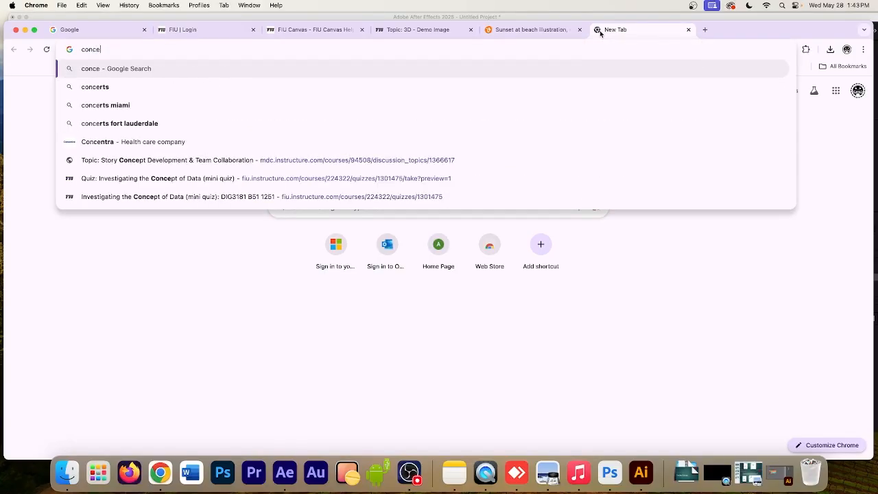
{"action": "key", "text": "BackSpace"}
{"action": "type", "text": "rete wall"}
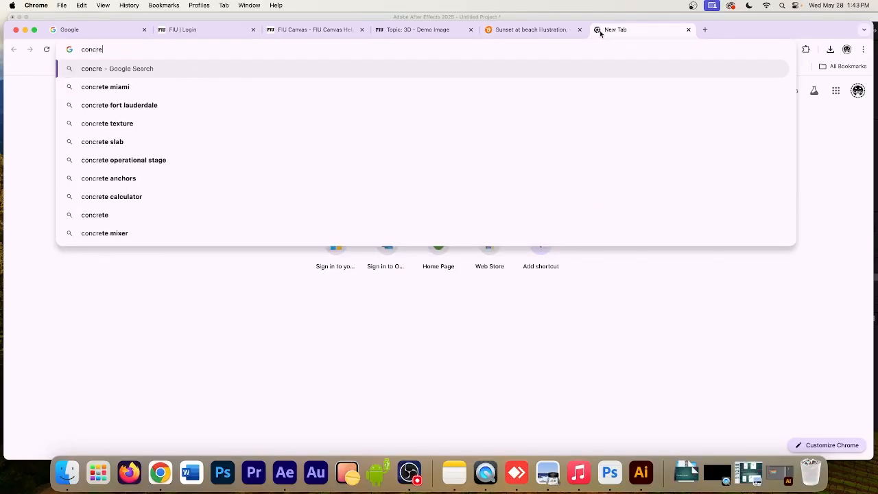
{"action": "key", "text": "Return"}
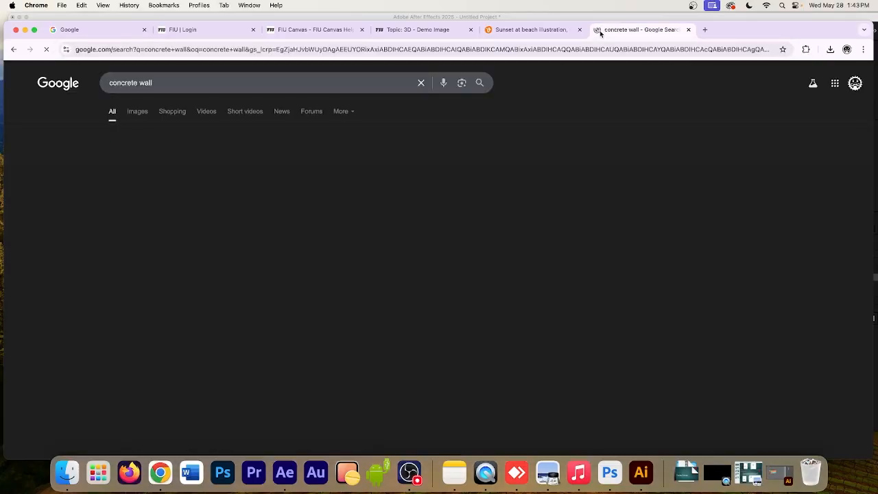
Look through the image results and the general web results for a usable concrete wall texture.
{"action": "left_click", "coordinate": [138, 113]}
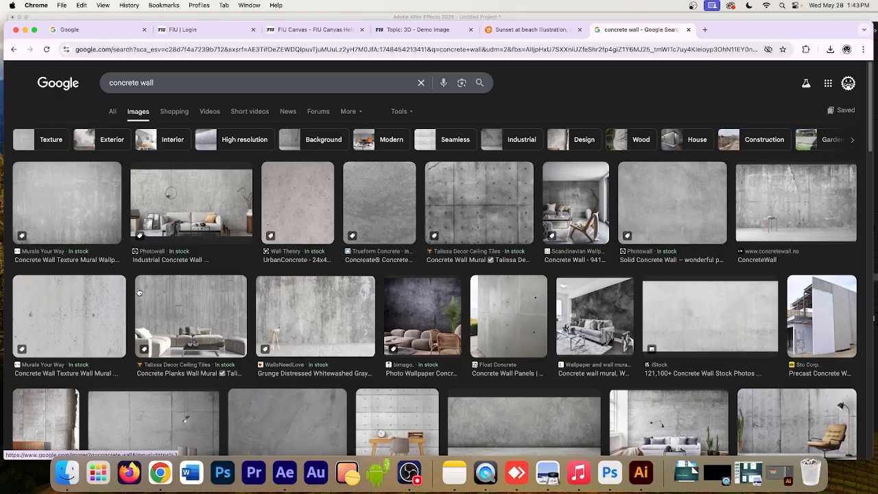
{"action": "left_click", "coordinate": [114, 118]}
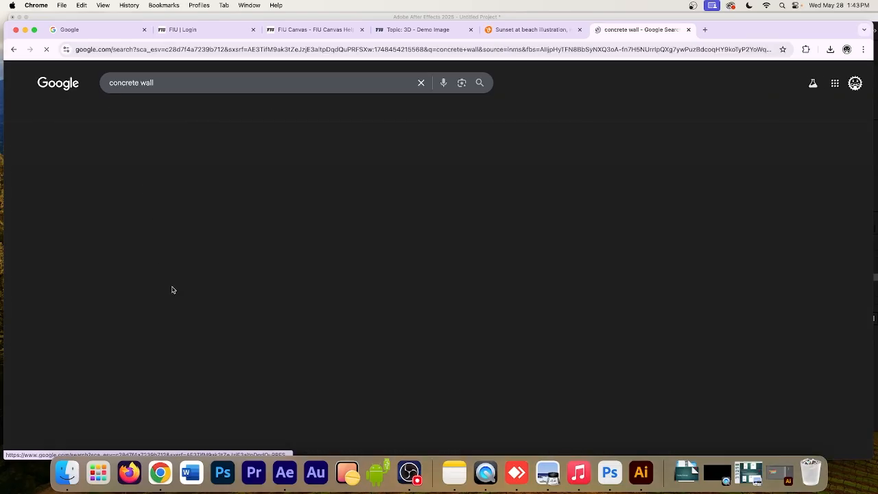
{"action": "scroll", "coordinate": [175, 326], "scroll_direction": "down", "scroll_amount": 10}
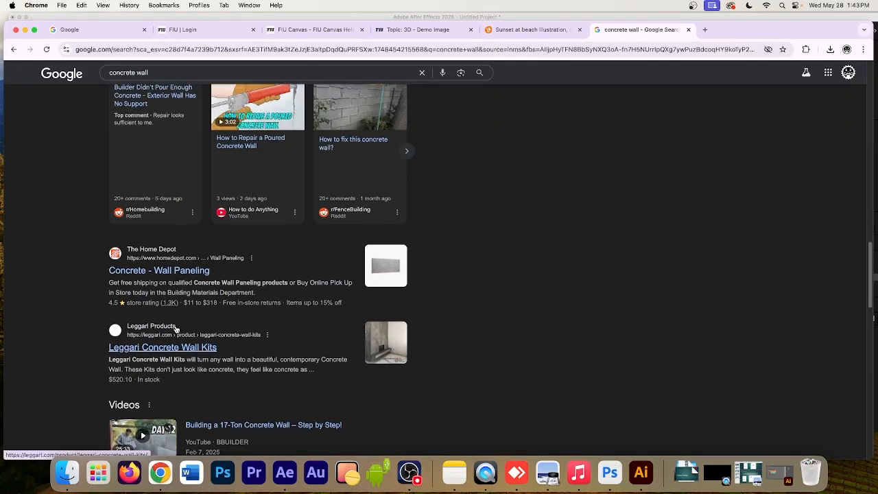
{"action": "scroll", "coordinate": [175, 328], "scroll_direction": "down", "scroll_amount": 10}
{"action": "scroll", "coordinate": [200, 237], "scroll_direction": "up", "scroll_amount": 20}
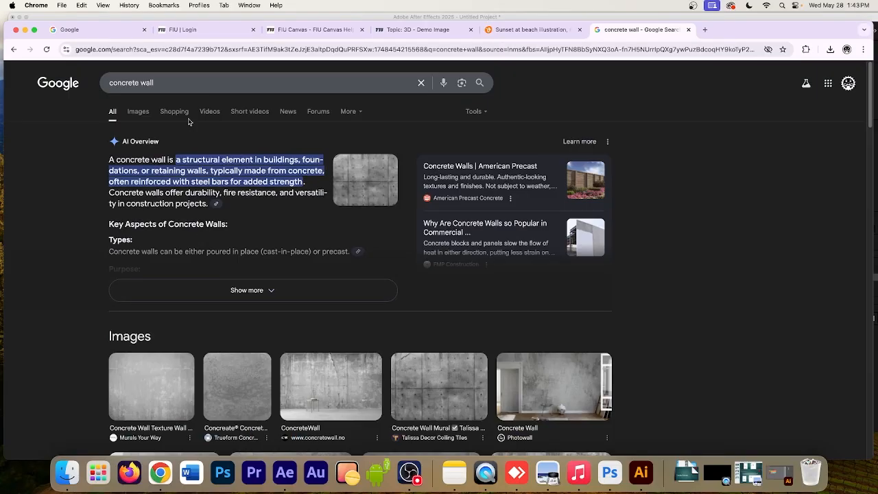
Refine the Google search to "concrete wall seamless texture".
{"action": "left_click", "coordinate": [170, 83]}
{"action": "type", "text": "seeam"}
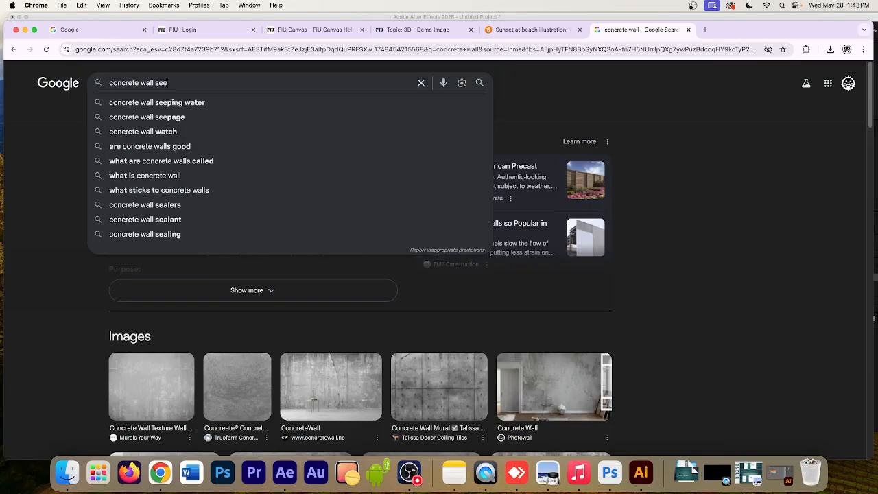
{"action": "left_click", "coordinate": [170, 102]}
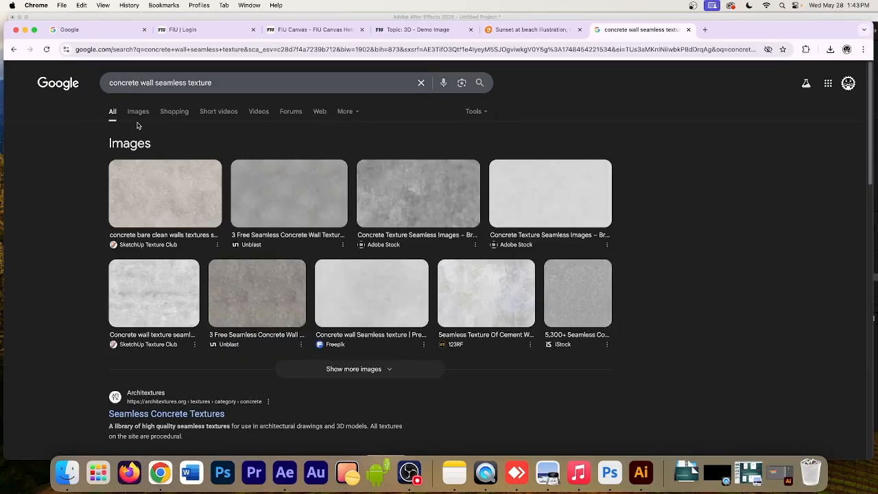
Find the grey Unblast seamless concrete wall texture in the image results and save it as Concrete in the Summer 2025 folder.
{"action": "left_click", "coordinate": [136, 112]}
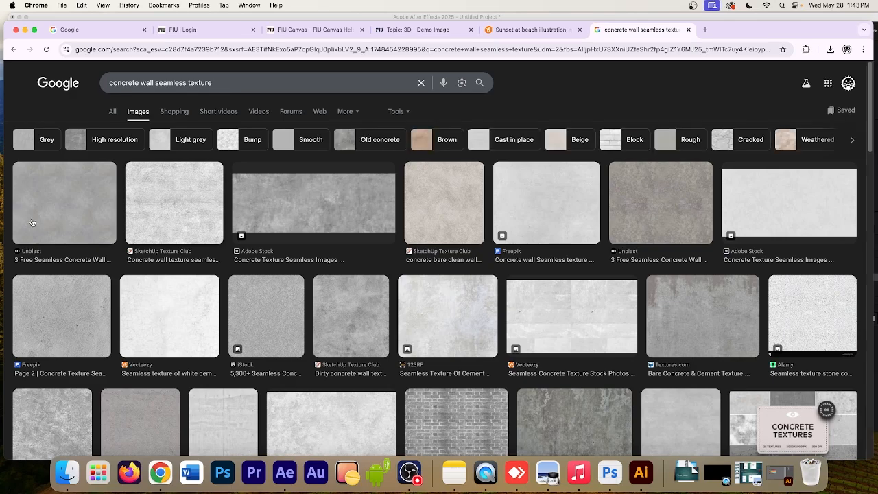
{"action": "left_click", "coordinate": [89, 218]}
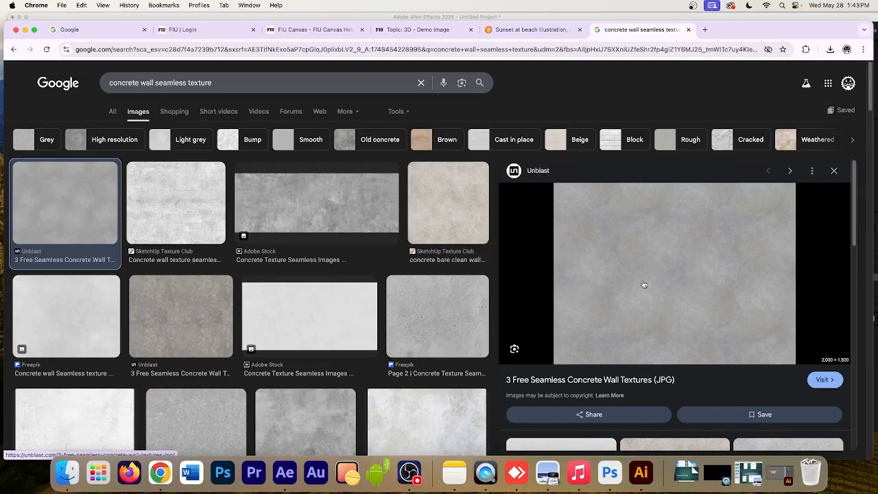
{"action": "right_click", "coordinate": [646, 385]}
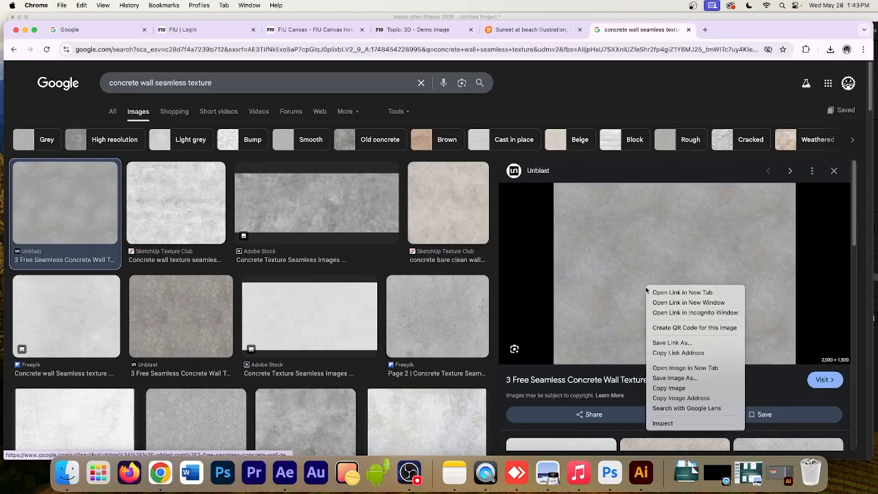
{"action": "left_click", "coordinate": [686, 379]}
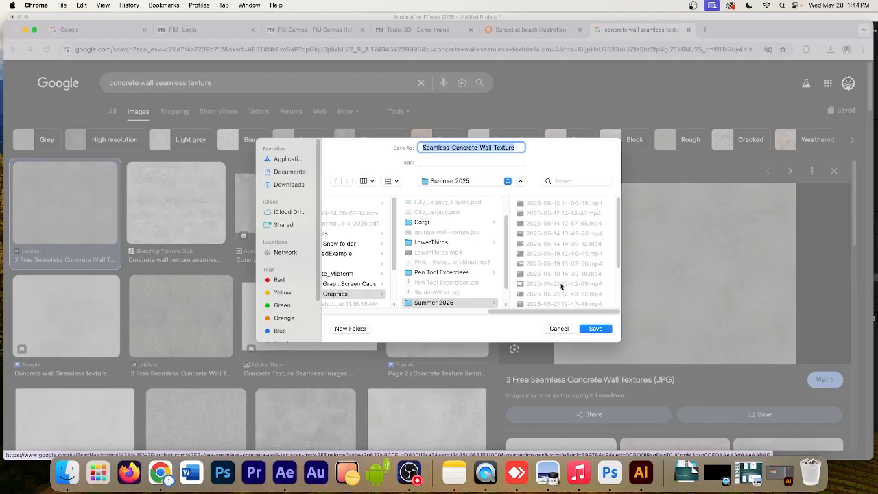
{"action": "type", "text": "Concete"}
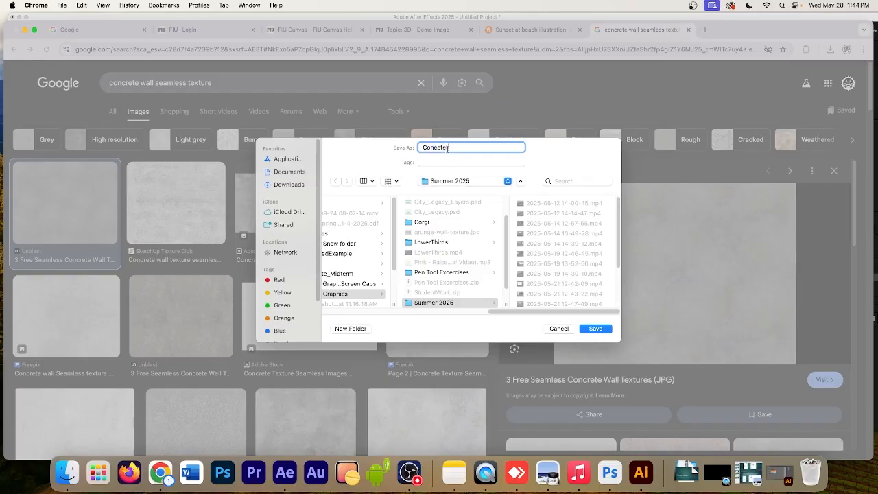
{"action": "left_click_drag", "start_coordinate": [448, 147], "coordinate": [436, 149]}
{"action": "type", "text": "rete"}
{"action": "left_click", "coordinate": [439, 303]}
{"action": "scroll", "coordinate": [538, 256], "scroll_direction": "down", "scroll_amount": 5}
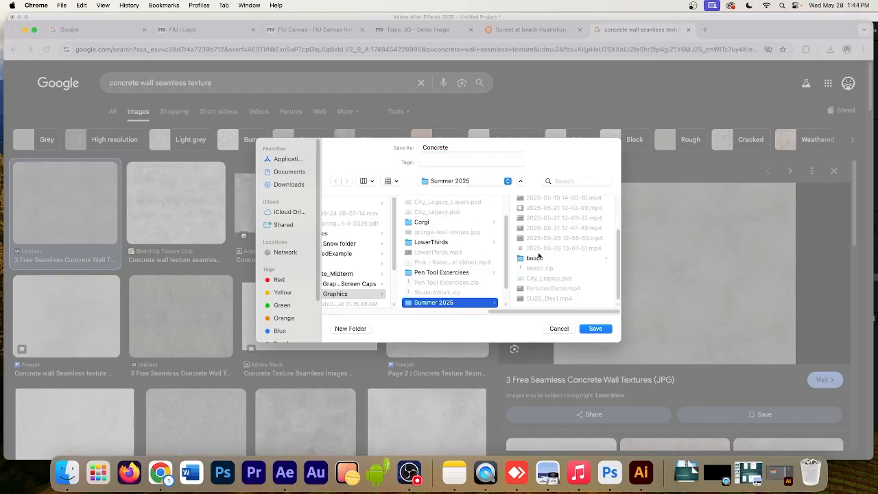
{"action": "left_click", "coordinate": [595, 328]}
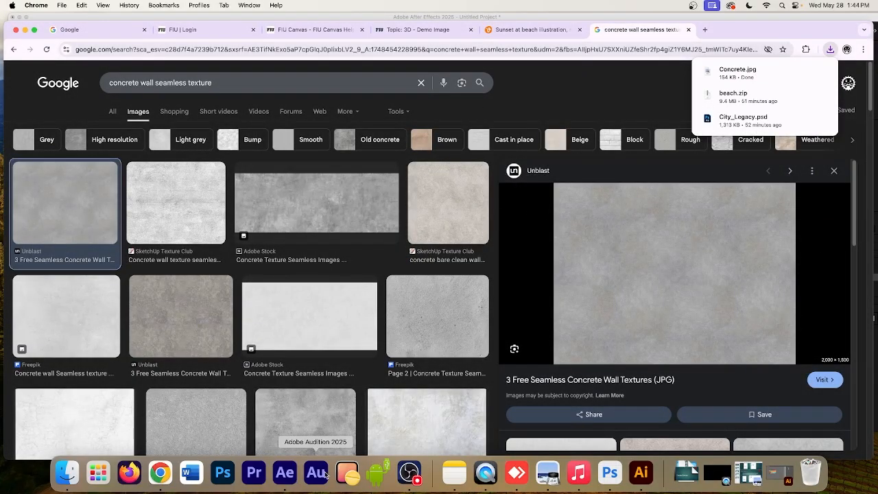
Switch to After Effects and import Concrete.jpg from the Summer 2025 folder as footage.
{"action": "left_click", "coordinate": [284, 472]}
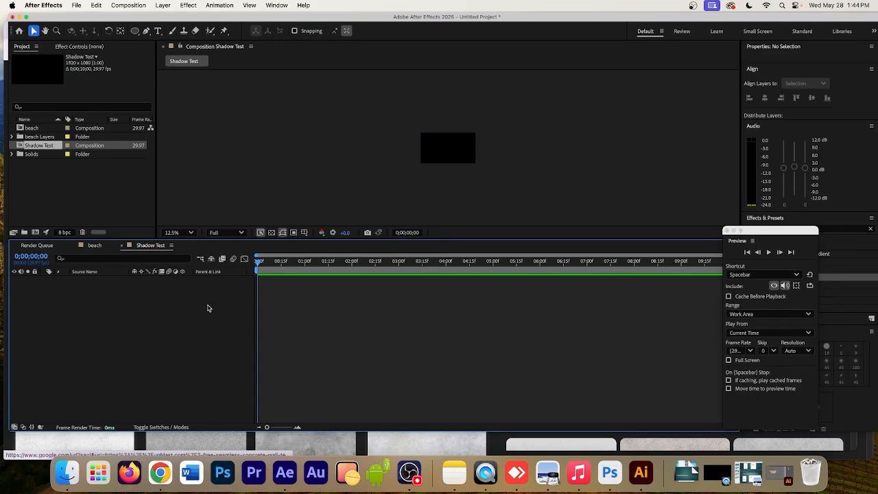
{"action": "right_click", "coordinate": [51, 172]}
{"action": "mouse_move", "coordinate": [76, 218]}
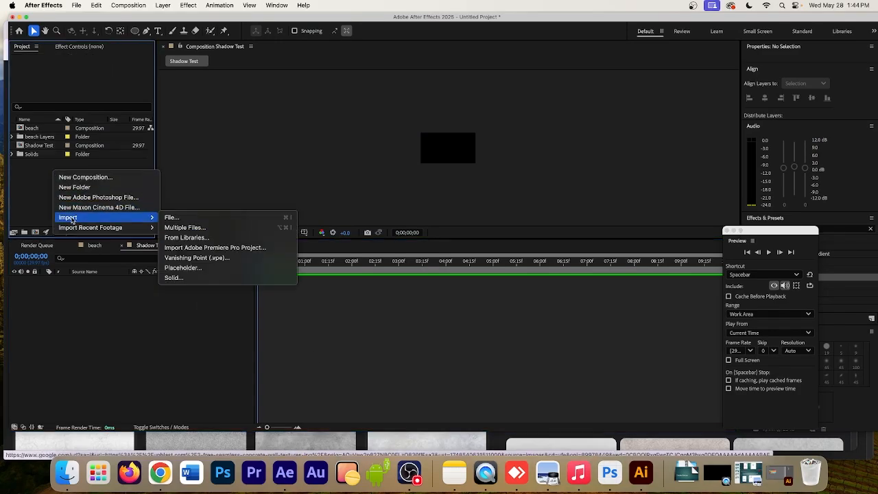
{"action": "left_click", "coordinate": [193, 218]}
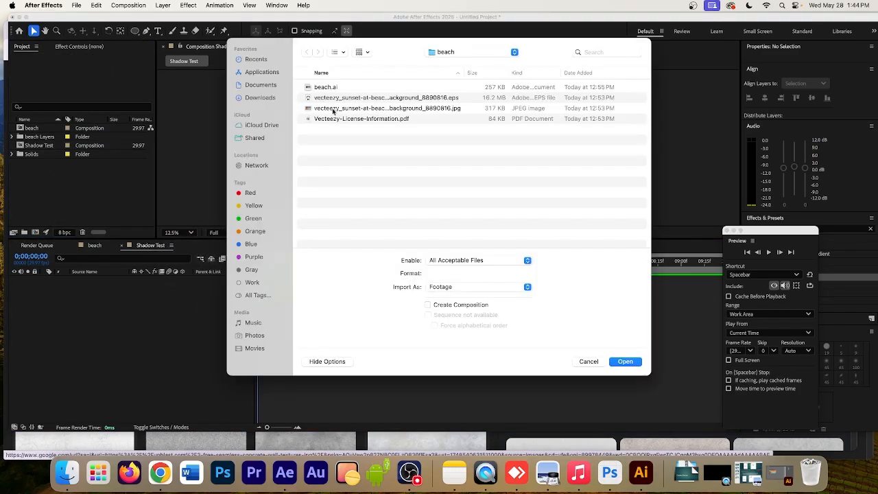
{"action": "left_click", "coordinate": [465, 56]}
{"action": "left_click", "coordinate": [465, 67]}
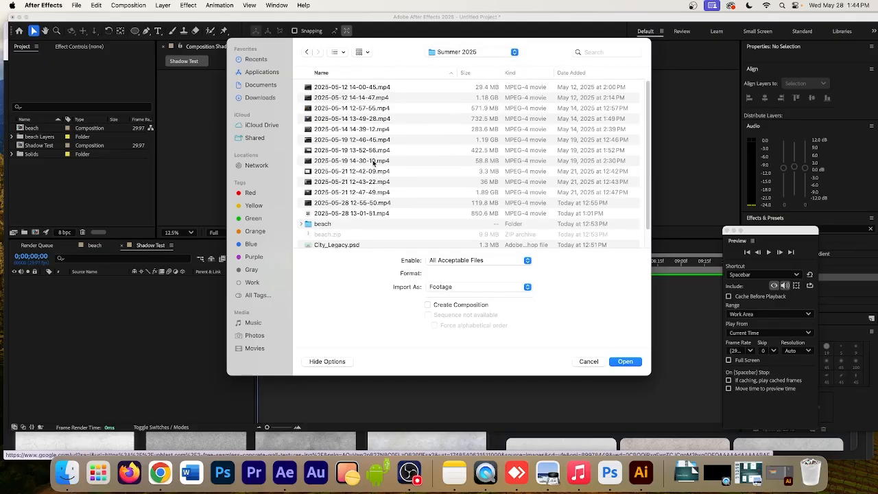
{"action": "scroll", "coordinate": [345, 223], "scroll_direction": "down", "scroll_amount": 2}
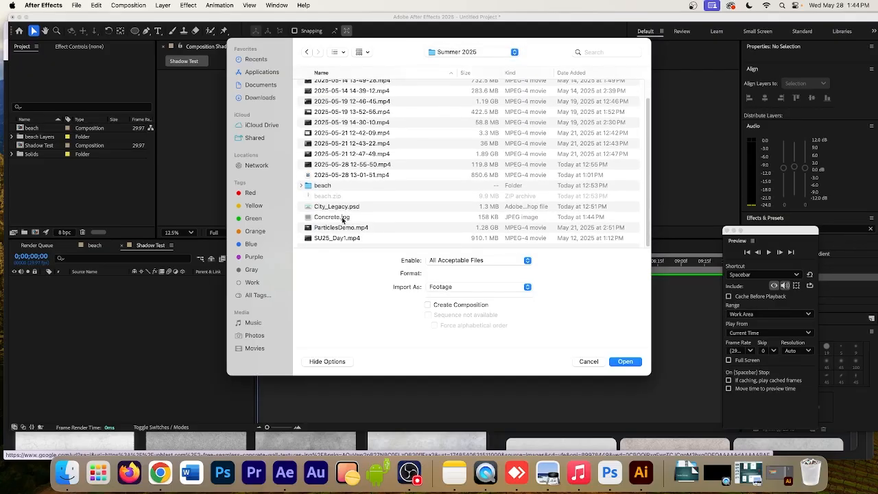
{"action": "left_click", "coordinate": [343, 217]}
{"action": "left_click", "coordinate": [624, 361]}
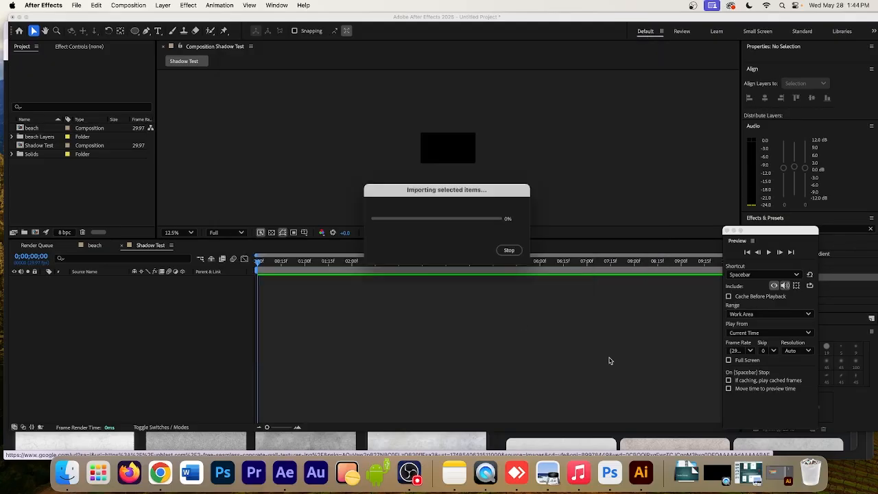
Add Concrete.jpg to the Shadow Test composition as a layer.
{"action": "left_click_drag", "start_coordinate": [34, 147], "coordinate": [112, 319]}
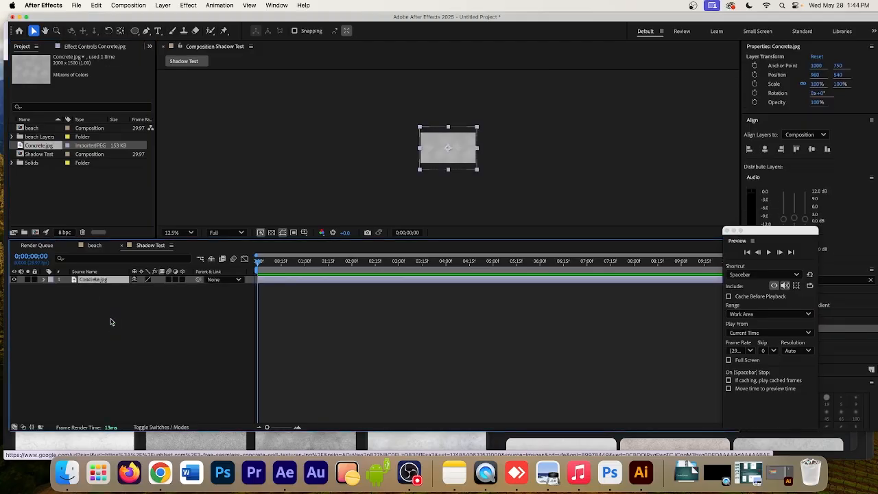
{"action": "scroll", "coordinate": [489, 183], "scroll_direction": "up", "scroll_amount": 4}
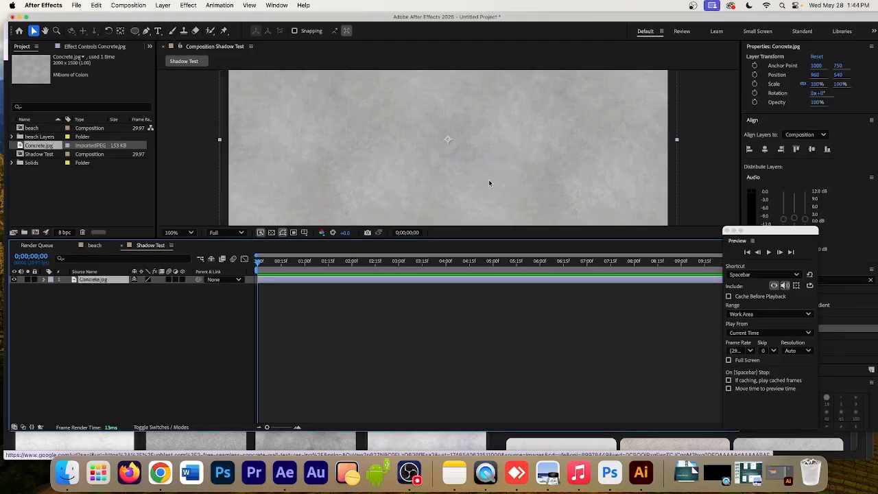
{"action": "scroll", "coordinate": [488, 183], "scroll_direction": "down", "scroll_amount": 2}
{"action": "scroll", "coordinate": [488, 183], "scroll_direction": "up", "scroll_amount": 1}
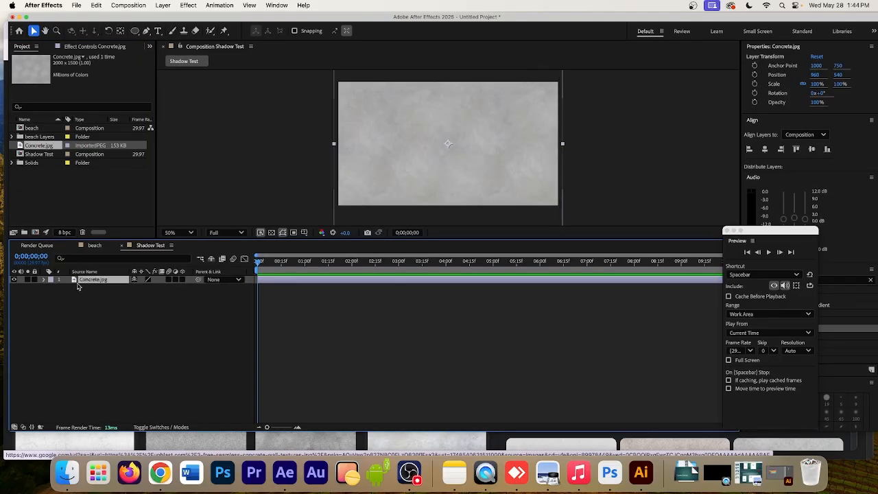
Add a text layer reading "3d Layers" above the concrete and set its font size to 371 px.
{"action": "right_click", "coordinate": [135, 317]}
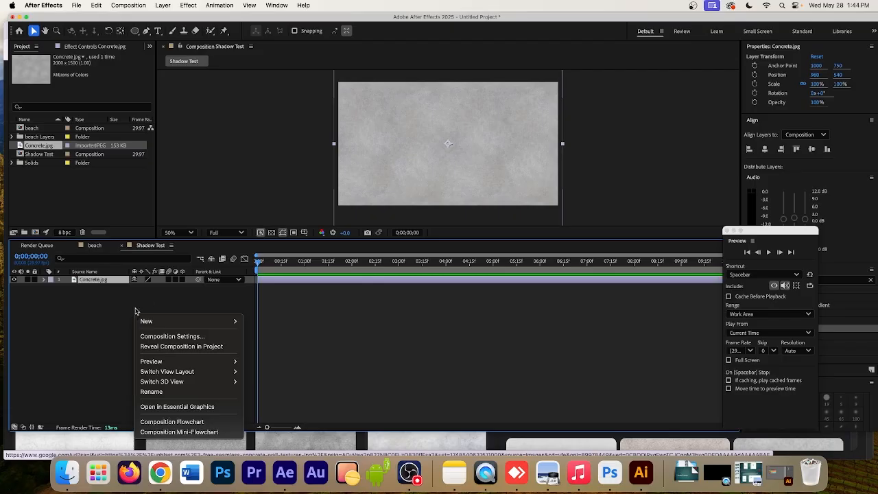
{"action": "mouse_move", "coordinate": [163, 321]}
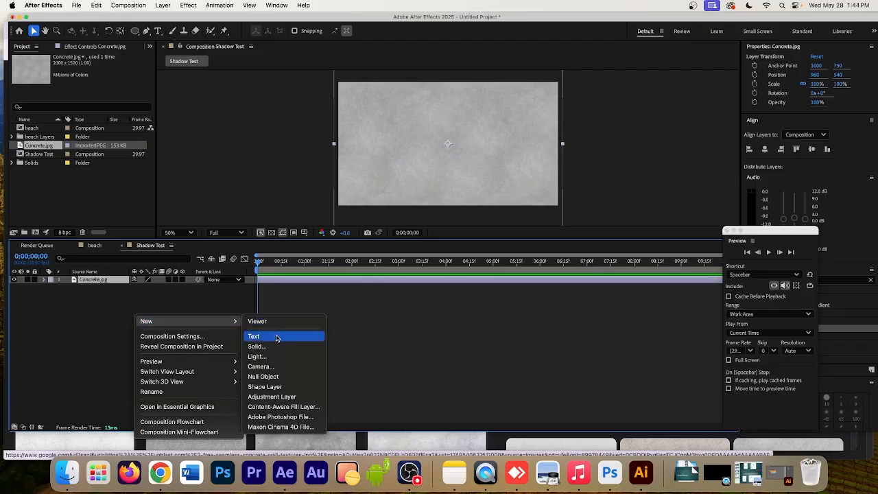
{"action": "left_click", "coordinate": [277, 337]}
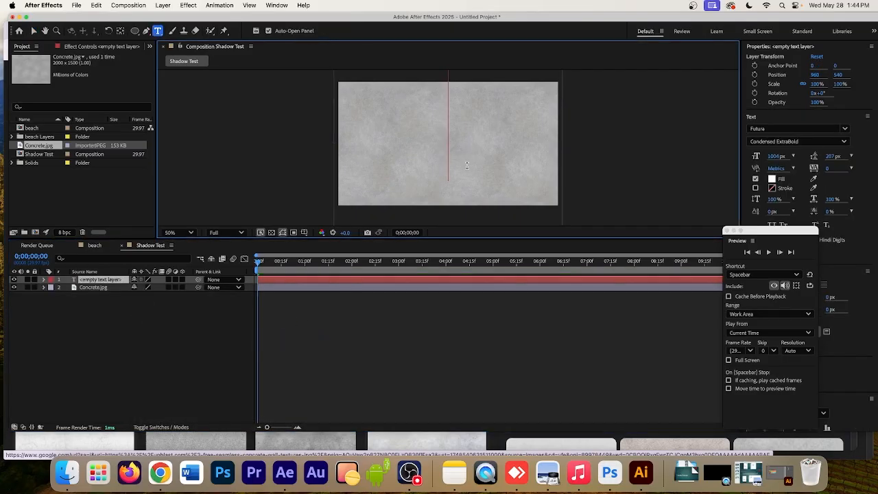
{"action": "type", "text": "3d"}
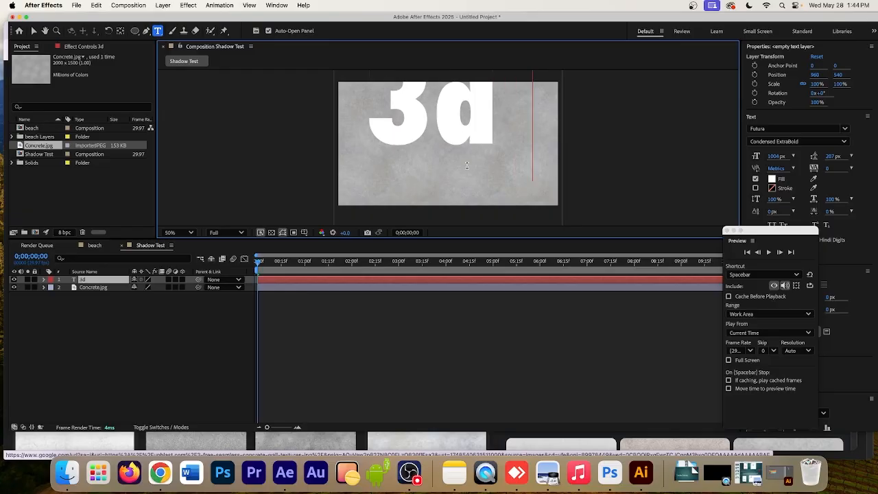
{"action": "type", "text": " Layers"}
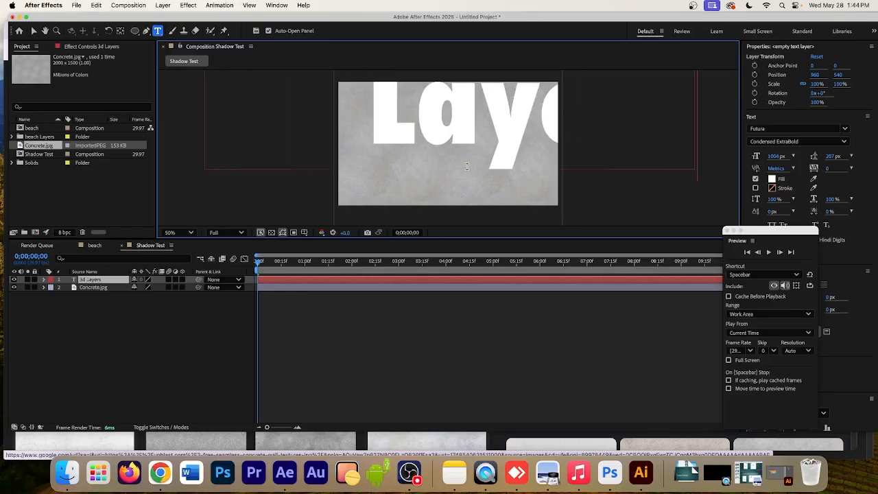
{"action": "key", "text": "super+a"}
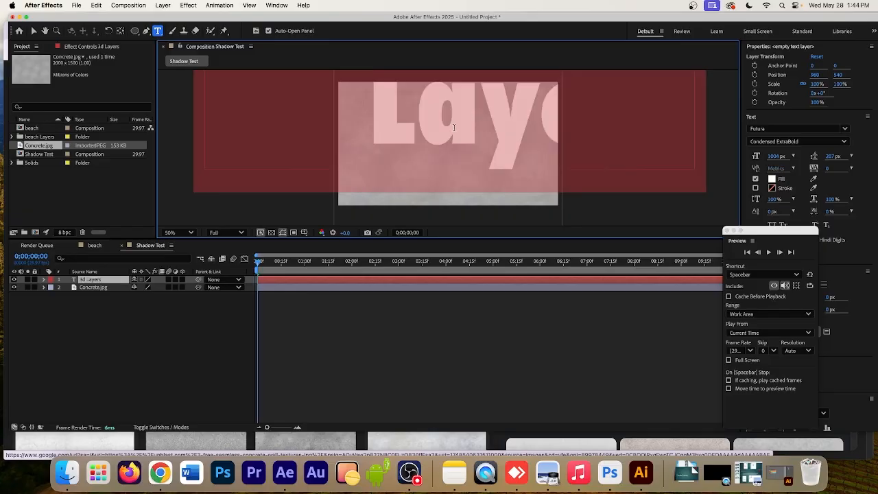
{"action": "left_click_drag", "start_coordinate": [773, 157], "coordinate": [499, 163]}
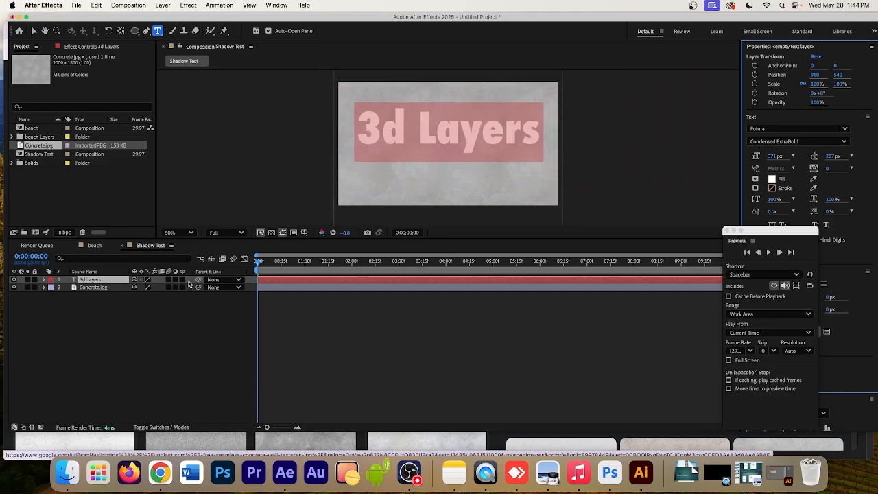
Make the text and concrete layers 3D and show the composition in 2 Views.
{"action": "left_click", "coordinate": [182, 280]}
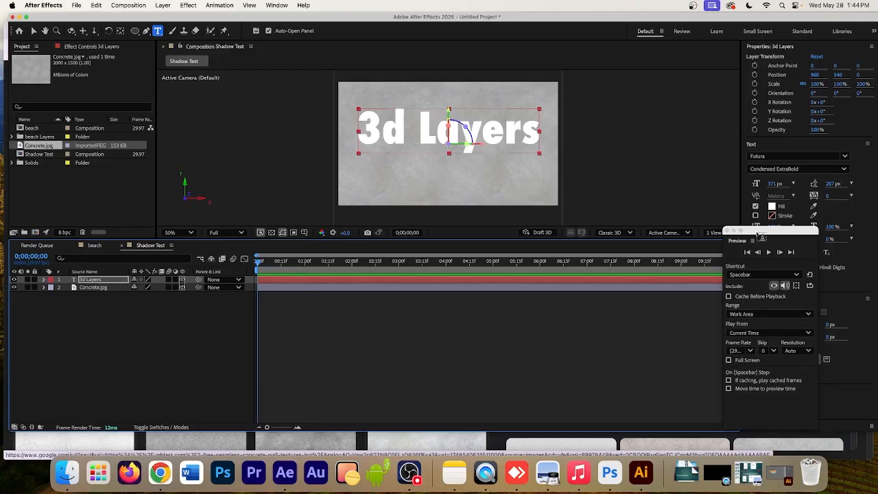
{"action": "left_click_drag", "start_coordinate": [761, 236], "coordinate": [801, 282]}
{"action": "left_click", "coordinate": [725, 233]}
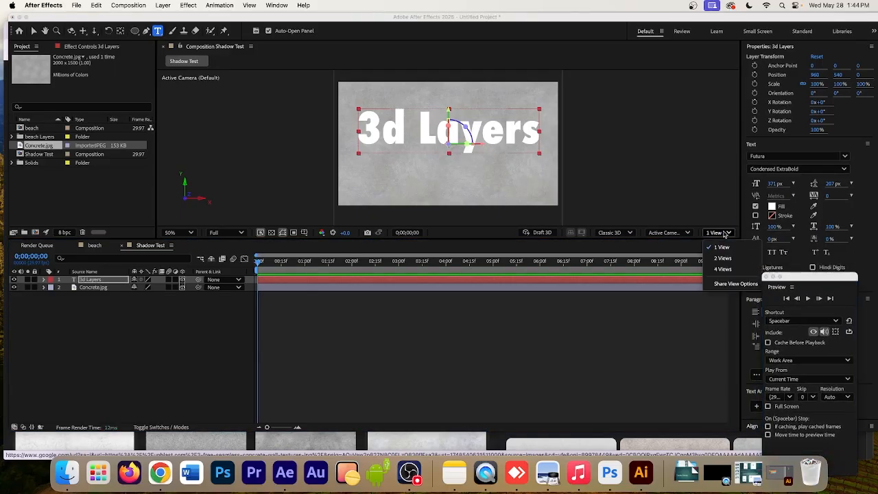
{"action": "left_click", "coordinate": [723, 258]}
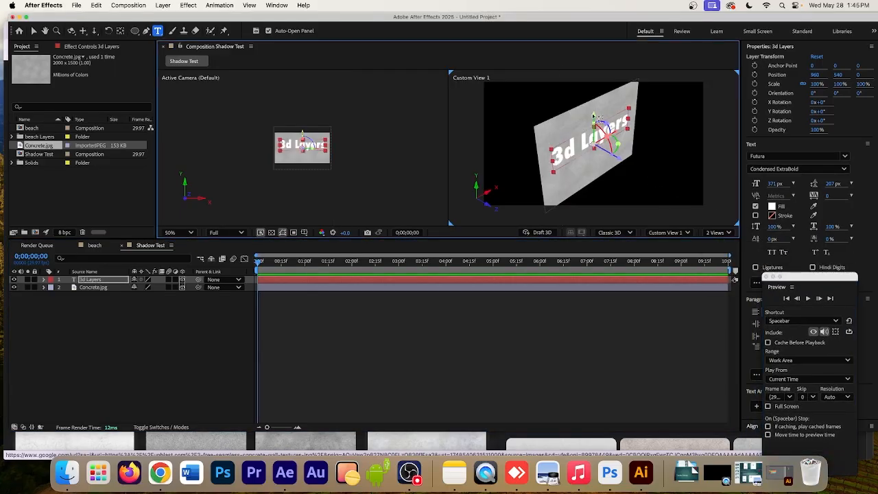
Move the text layer above the wall to about 960, -113.6, -56.6 and tilt its X orientation to about 70.6°.
{"action": "key", "text": "v"}
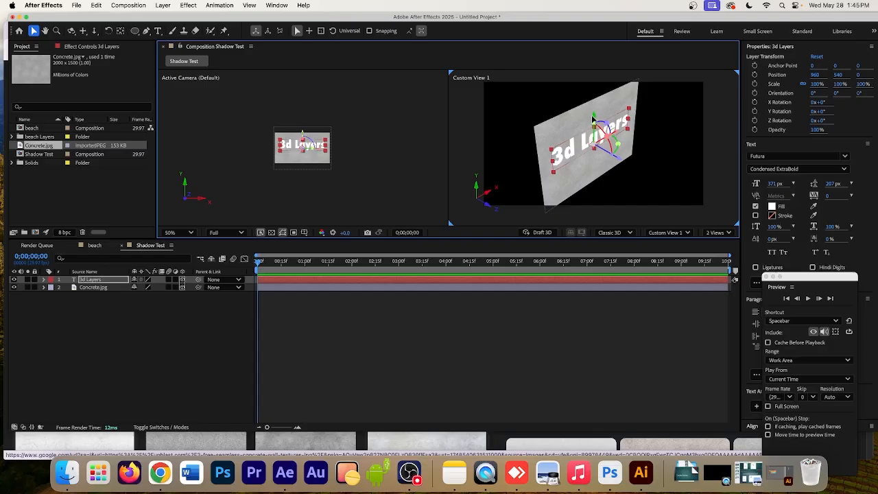
{"action": "left_click_drag", "start_coordinate": [594, 120], "coordinate": [617, 114]}
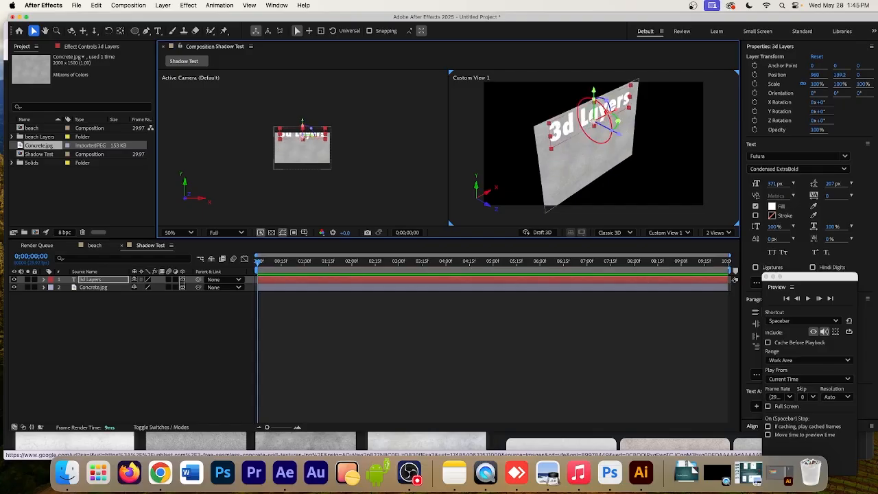
{"action": "mouse_move", "coordinate": [607, 110]}
{"action": "left_mouse_down"}
{"action": "mouse_move", "coordinate": [610, 139]}
{"action": "mouse_move", "coordinate": [601, 138]}
{"action": "mouse_move", "coordinate": [609, 110]}
{"action": "mouse_move", "coordinate": [622, 114]}
{"action": "left_mouse_up"}
{"action": "scroll", "coordinate": [334, 160], "scroll_direction": "up", "scroll_amount": 3}
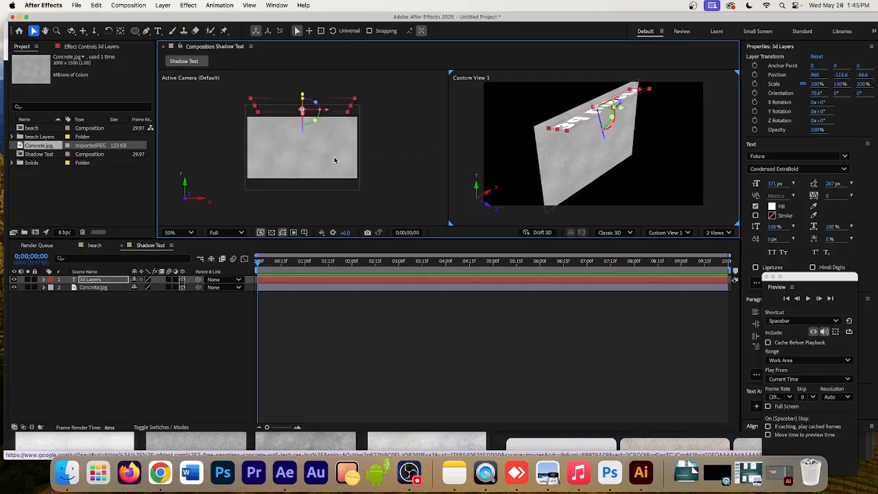
{"action": "scroll", "coordinate": [334, 160], "scroll_direction": "up", "scroll_amount": 4}
Add a white spot light with 100% intensity, 90° cone angle, 50% cone feather and no falloff.
{"action": "left_click", "coordinate": [93, 280]}
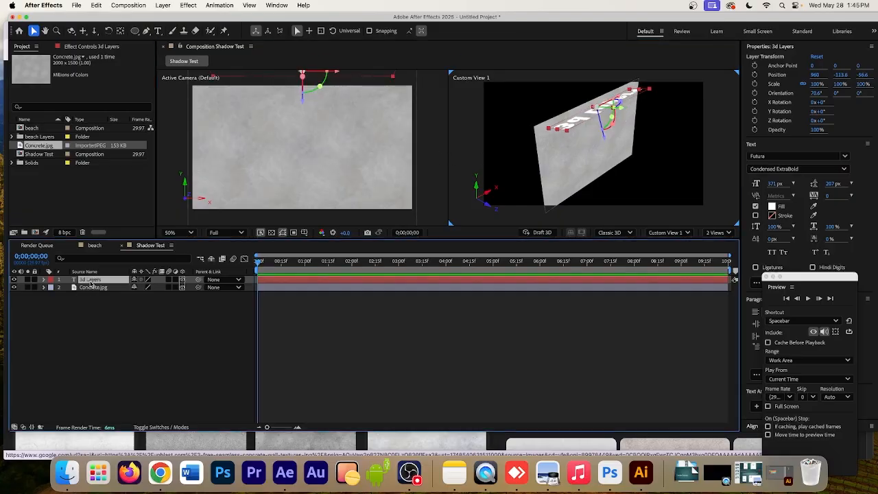
{"action": "left_click", "coordinate": [206, 4]}
{"action": "mouse_move", "coordinate": [162, 6]}
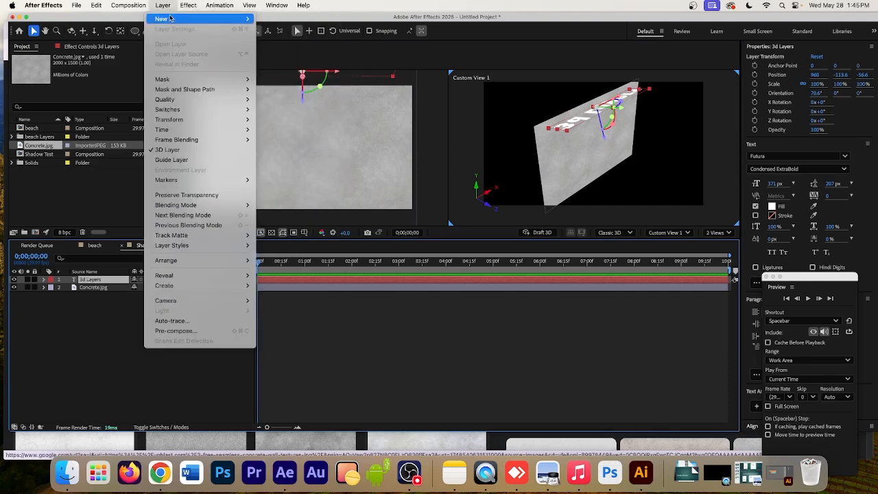
{"action": "left_click", "coordinate": [272, 40]}
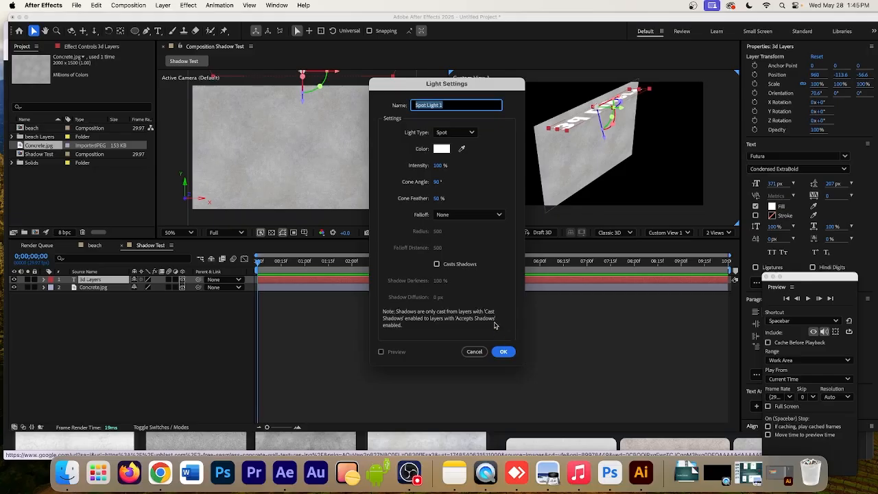
{"action": "left_click", "coordinate": [502, 353]}
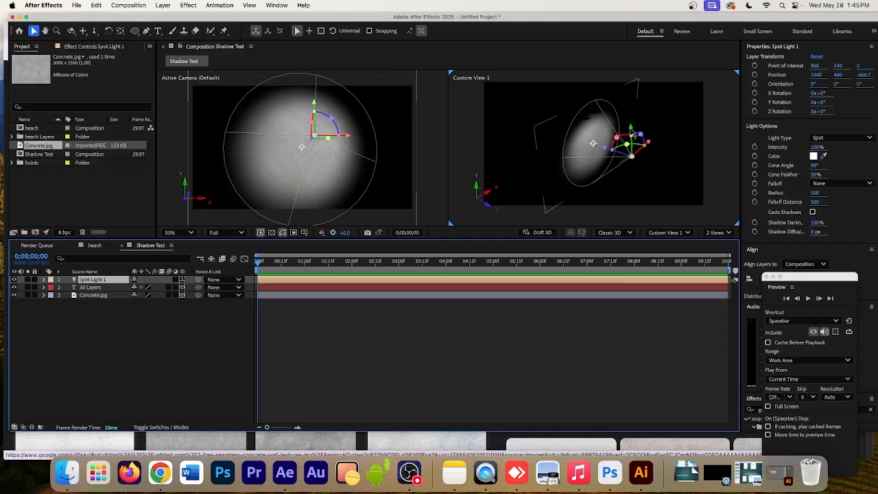
Raise the spot light to about 1033.1, -27.4, -609 and set its X orientation to 282°.
{"action": "left_click_drag", "start_coordinate": [632, 130], "coordinate": [624, 96]}
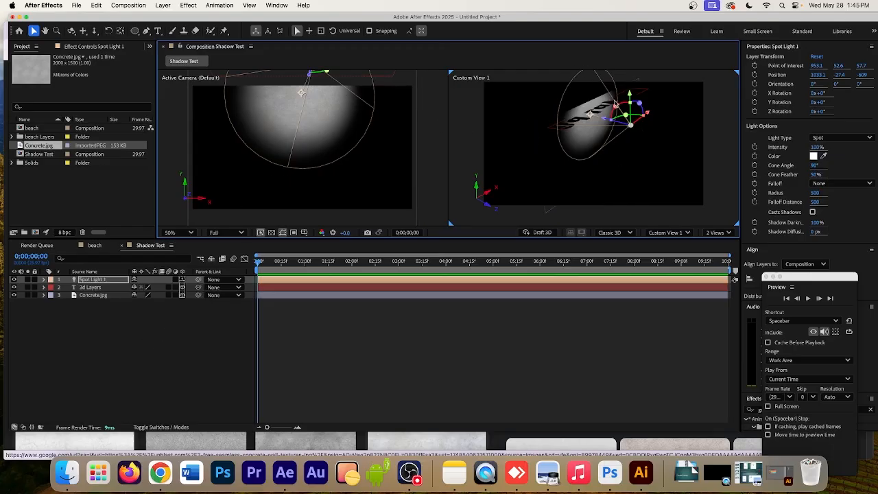
{"action": "left_click", "coordinate": [643, 129]}
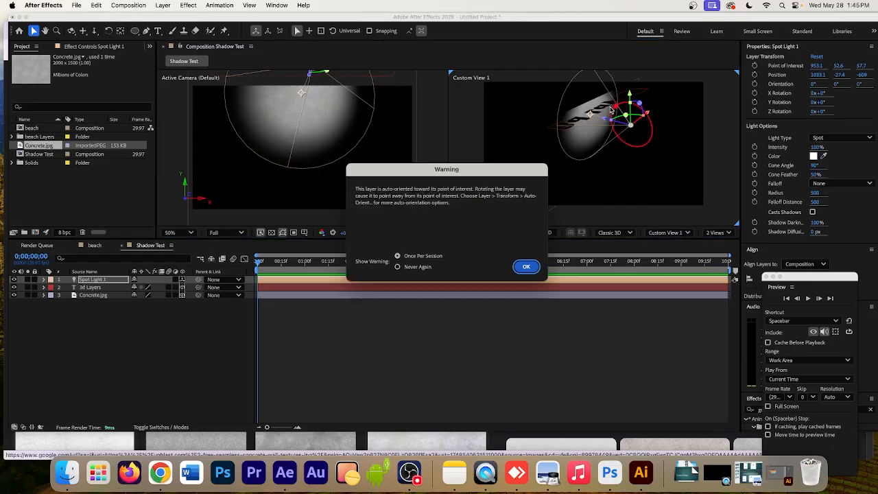
{"action": "left_click", "coordinate": [526, 267]}
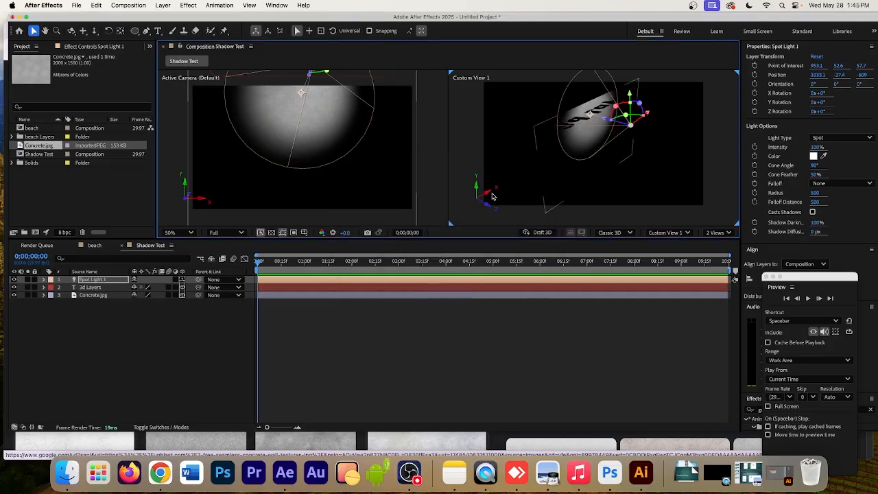
{"action": "left_click", "coordinate": [44, 280]}
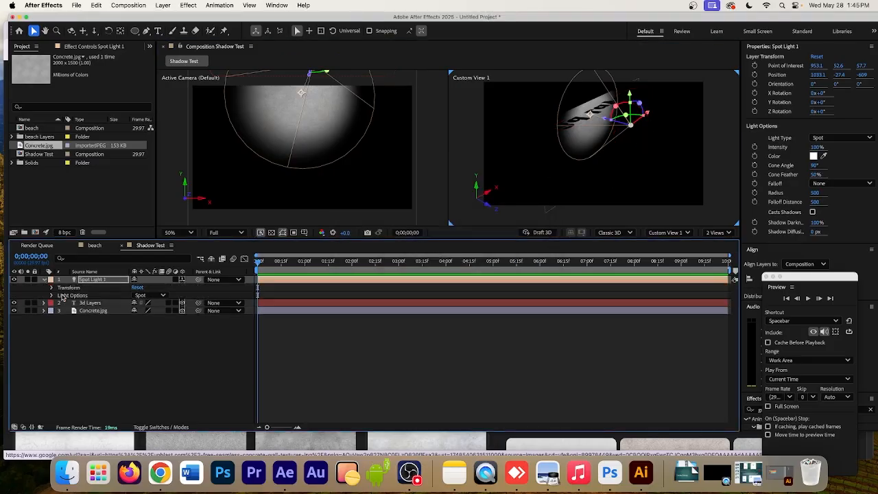
{"action": "left_click", "coordinate": [52, 288]}
{"action": "left_click", "coordinate": [93, 312]}
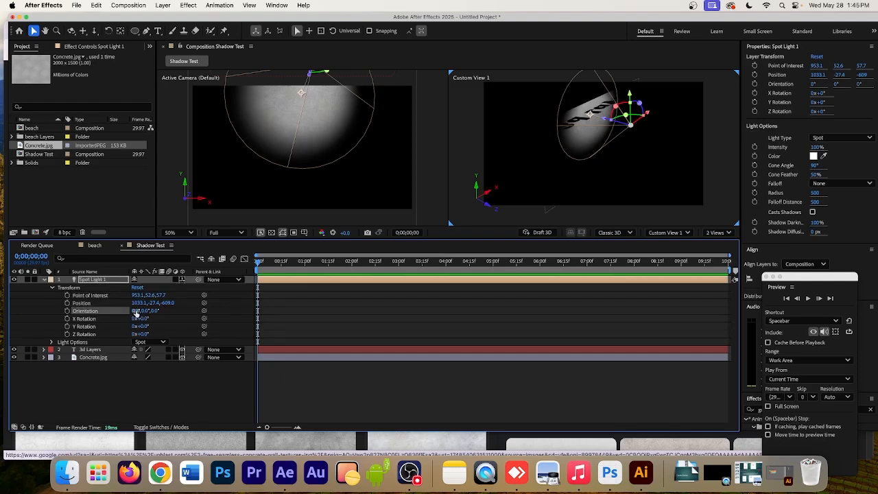
{"action": "left_click_drag", "start_coordinate": [136, 314], "coordinate": [104, 313]}
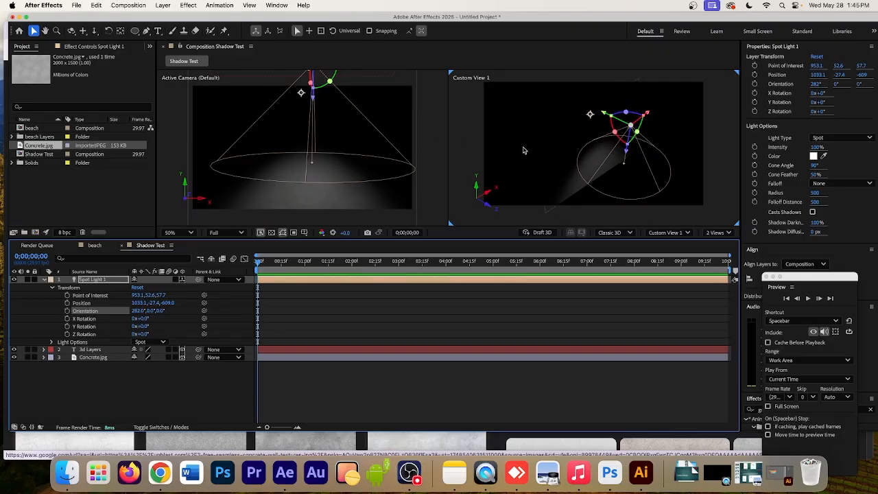
Move the spot light above the text to about 997, -824.3, -308.
{"action": "left_click_drag", "start_coordinate": [605, 118], "coordinate": [604, 104]}
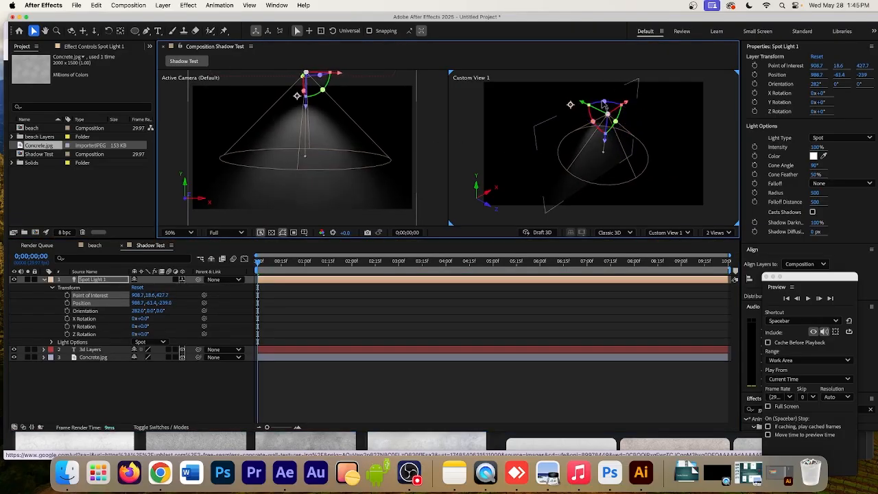
{"action": "left_click_drag", "start_coordinate": [604, 142], "coordinate": [609, 82]}
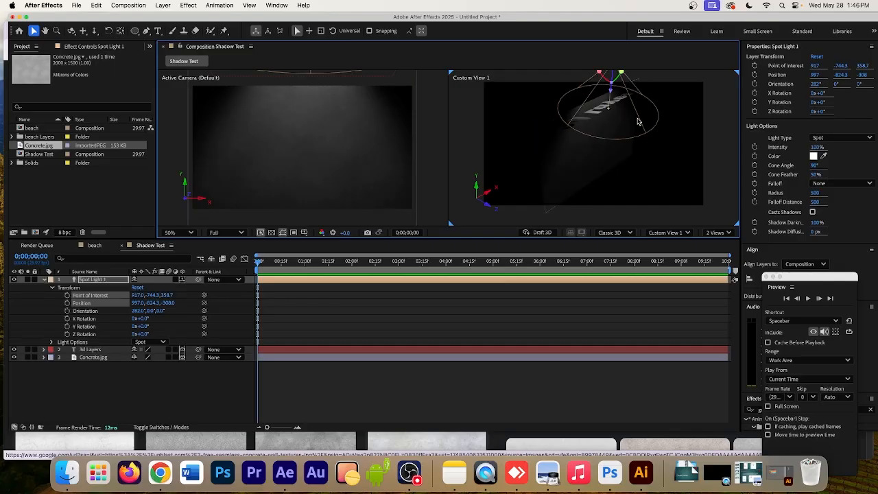
{"action": "scroll", "coordinate": [637, 122], "scroll_direction": "down", "scroll_amount": 2}
{"action": "scroll", "coordinate": [636, 120], "scroll_direction": "up", "scroll_amount": 4}
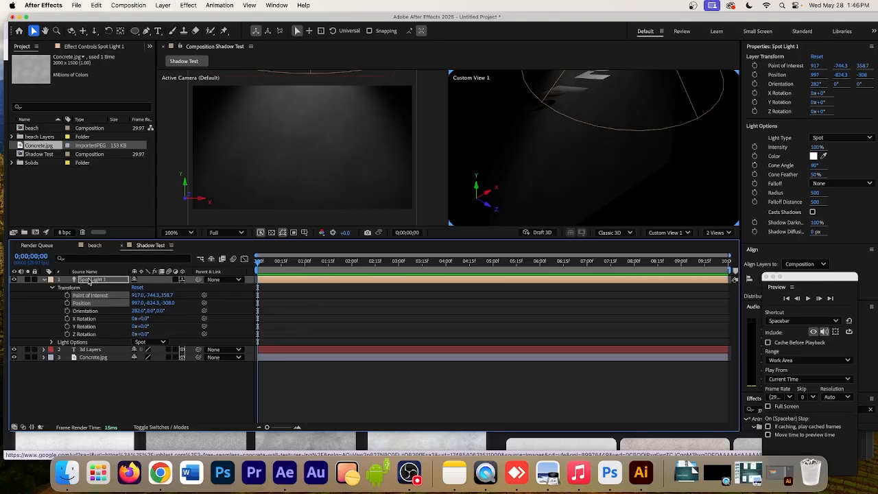
Turn on Casts Shadows in the spot light's light options.
{"action": "left_click", "coordinate": [91, 281]}
{"action": "left_click", "coordinate": [52, 342]}
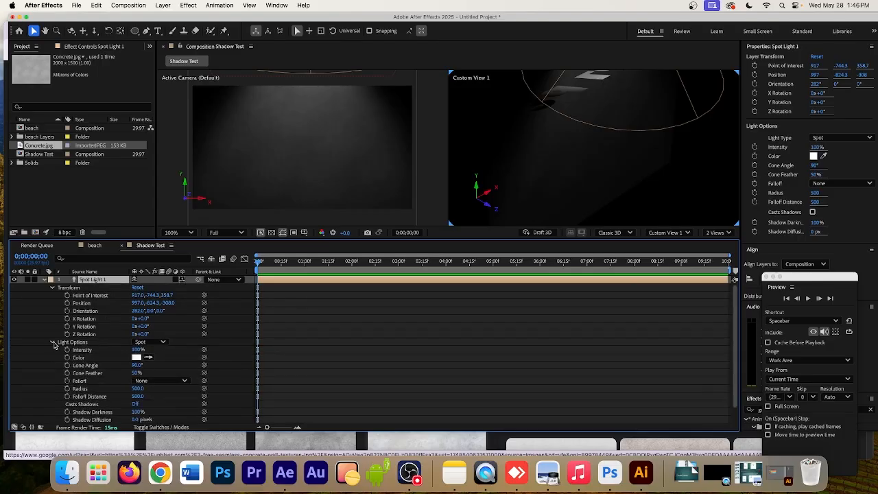
{"action": "left_click", "coordinate": [136, 404]}
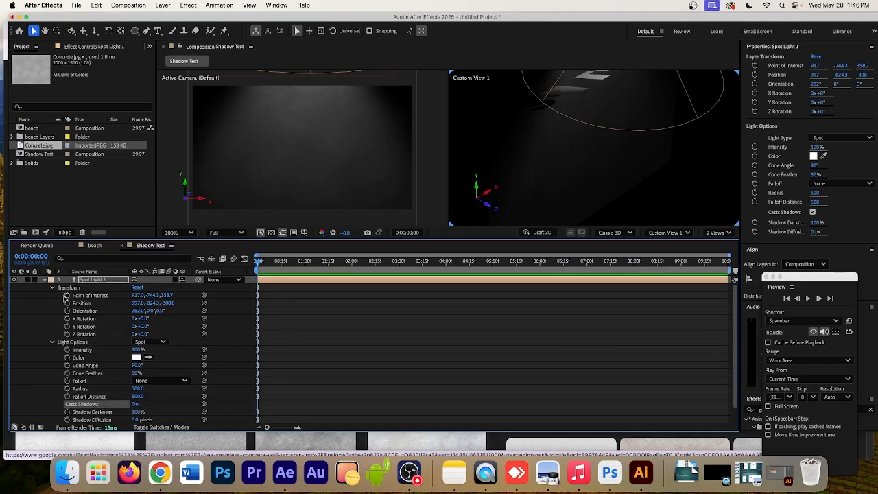
Turn on Casts Shadows in the 3d Layers text layer's material options.
{"action": "scroll", "coordinate": [116, 410], "scroll_direction": "down", "scroll_amount": 1}
{"action": "scroll", "coordinate": [115, 410], "scroll_direction": "down", "scroll_amount": 2}
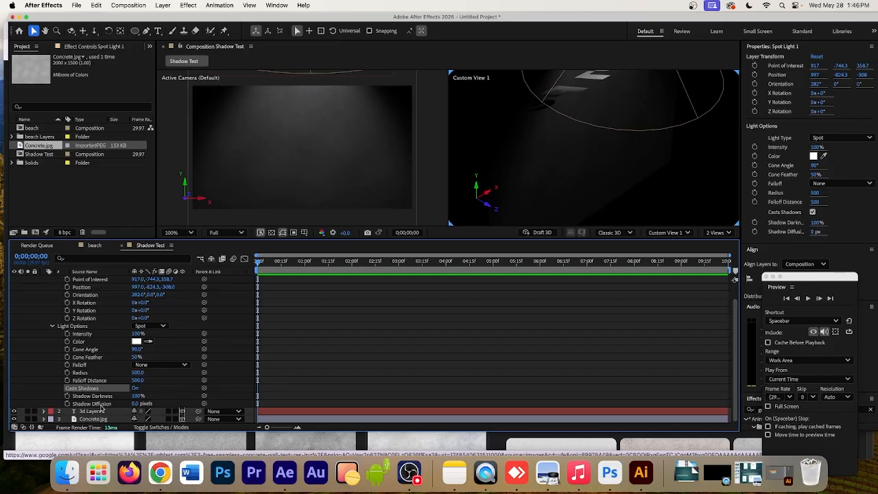
{"action": "left_click", "coordinate": [92, 411]}
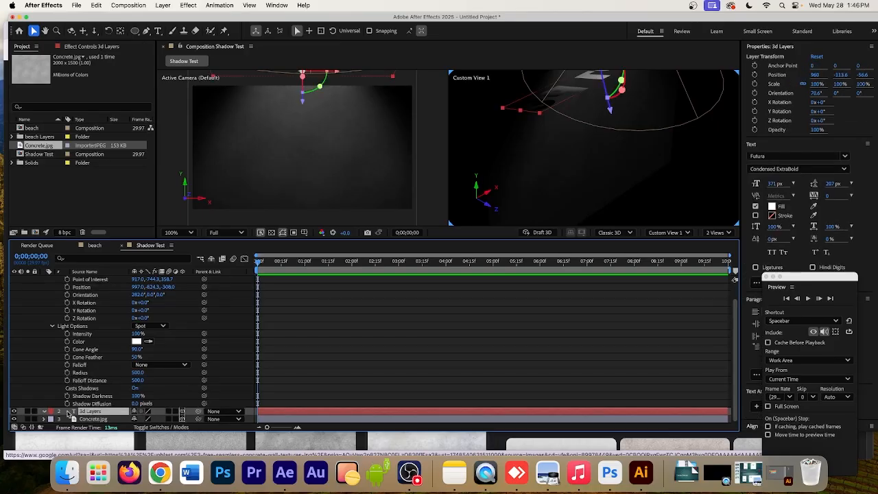
{"action": "left_click", "coordinate": [44, 411]}
{"action": "left_click", "coordinate": [51, 411]}
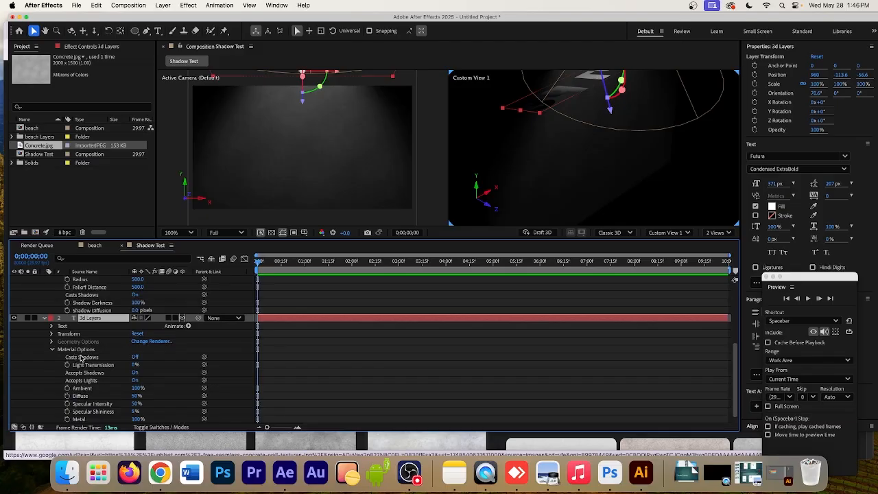
{"action": "left_click", "coordinate": [135, 357]}
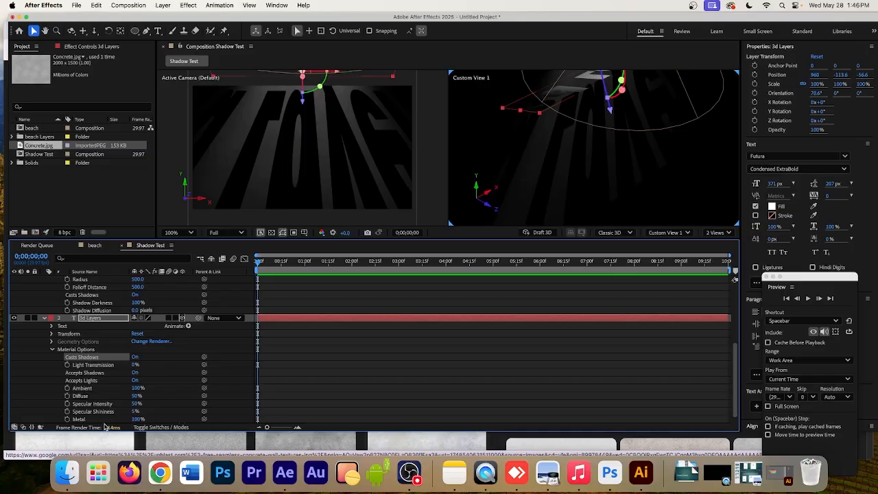
Increase the spot light's intensity to 192% and raise the light to about 1007.8, -1827.5, -398.7.
{"action": "scroll", "coordinate": [102, 411], "scroll_direction": "up", "scroll_amount": 5}
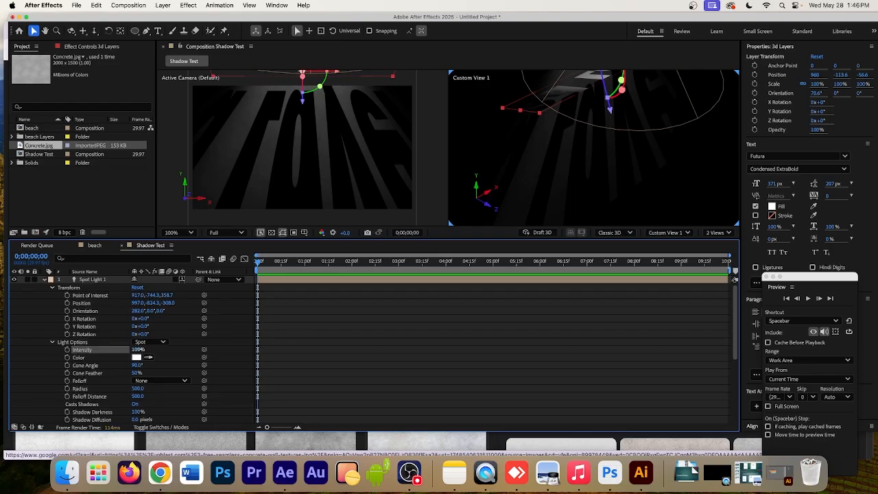
{"action": "left_click_drag", "start_coordinate": [138, 350], "coordinate": [182, 350]}
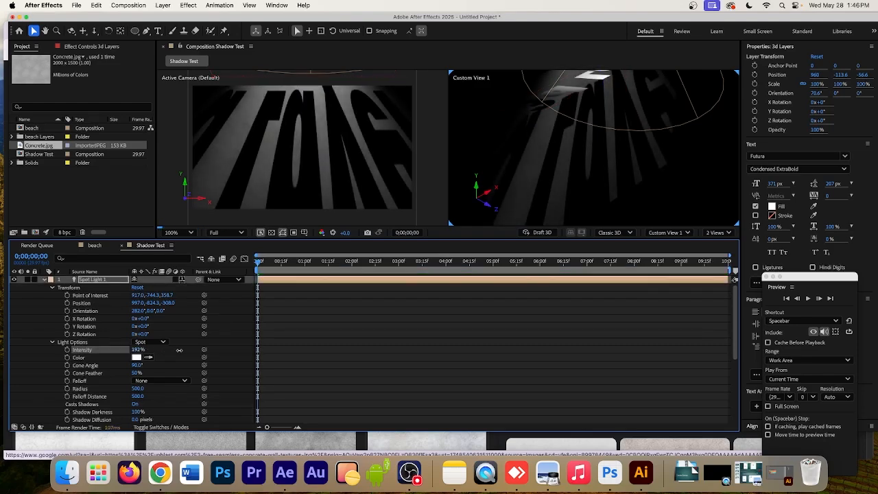
{"action": "scroll", "coordinate": [621, 143], "scroll_direction": "down", "scroll_amount": 4}
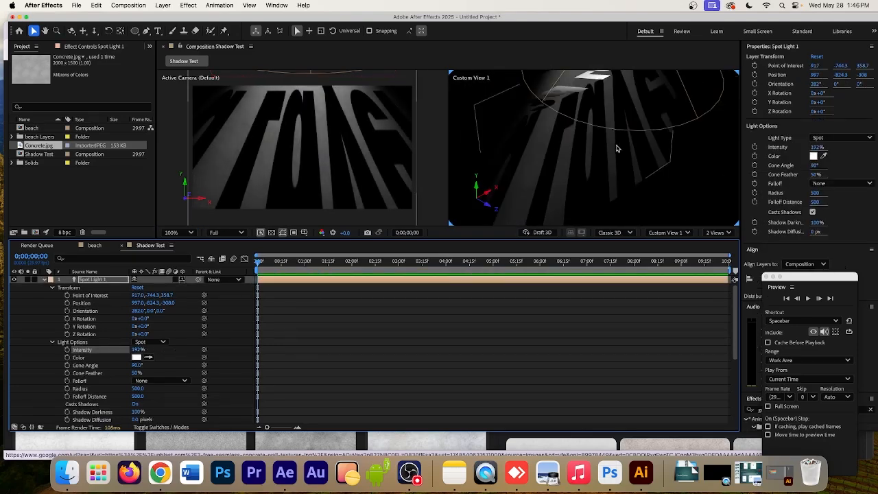
{"action": "left_click_drag", "start_coordinate": [606, 130], "coordinate": [606, 109]}
Rotate the text layer to an X orientation of about 295.6° and move it to about 960, -61.1, -166.3.
{"action": "left_click", "coordinate": [603, 128]}
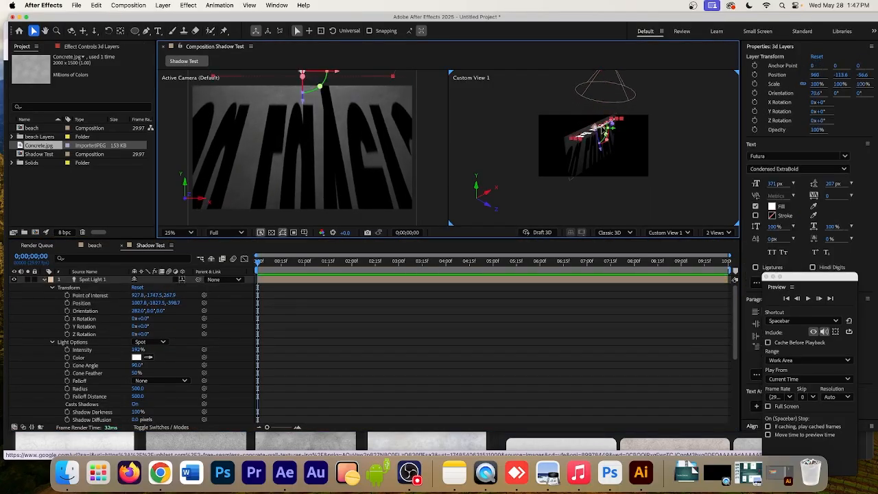
{"action": "left_click_drag", "start_coordinate": [607, 140], "coordinate": [586, 129]}
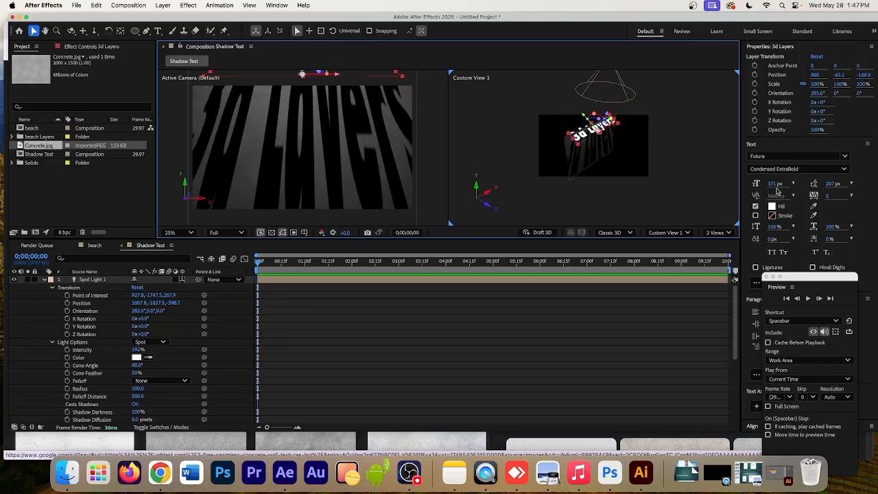
Reduce the text's font size to 124 px and move the layer to about 960, -77.5, -132.1.
{"action": "left_click_drag", "start_coordinate": [775, 184], "coordinate": [713, 204]}
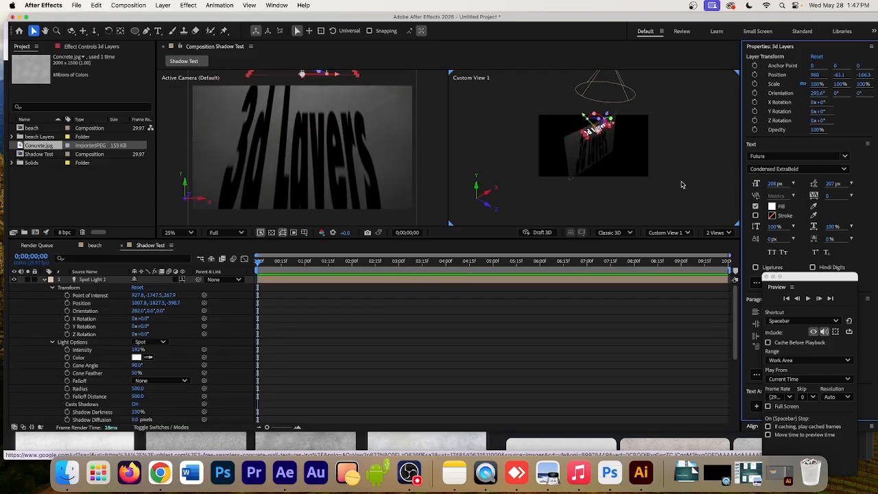
{"action": "left_click_drag", "start_coordinate": [585, 114], "coordinate": [582, 116]}
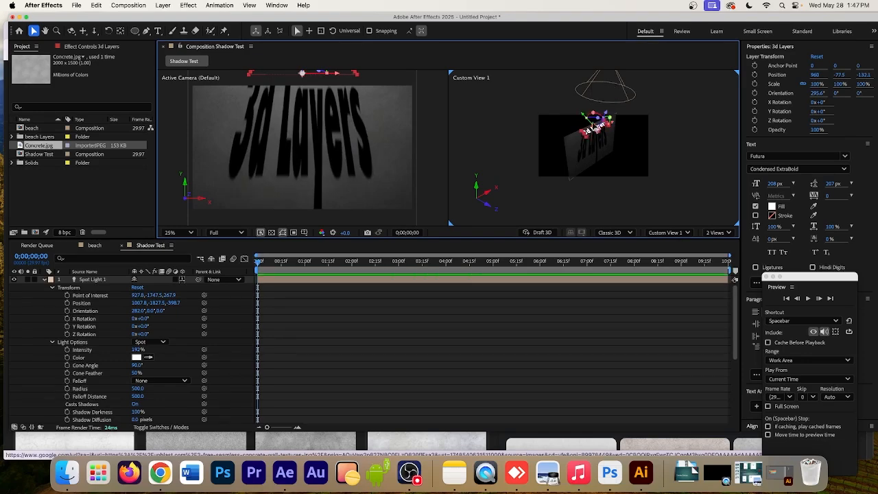
{"action": "left_click_drag", "start_coordinate": [774, 186], "coordinate": [741, 190]}
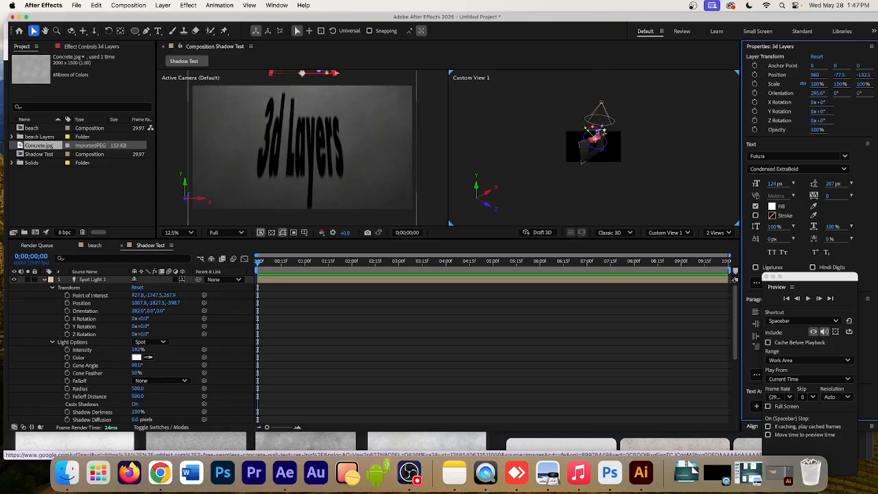
Lower the spot light slightly to about 1006.7, -1724.3, -389.4.
{"action": "scroll", "coordinate": [622, 134], "scroll_direction": "up", "scroll_amount": 4}
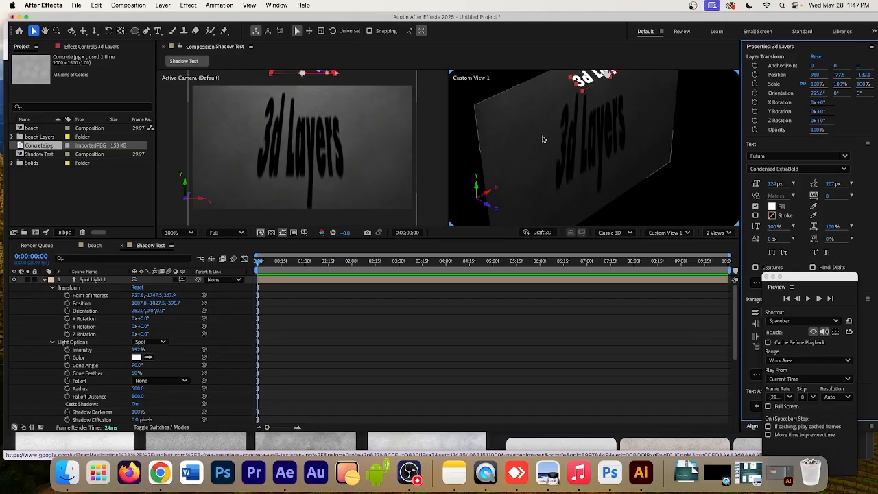
{"action": "scroll", "coordinate": [544, 137], "scroll_direction": "down", "scroll_amount": 10}
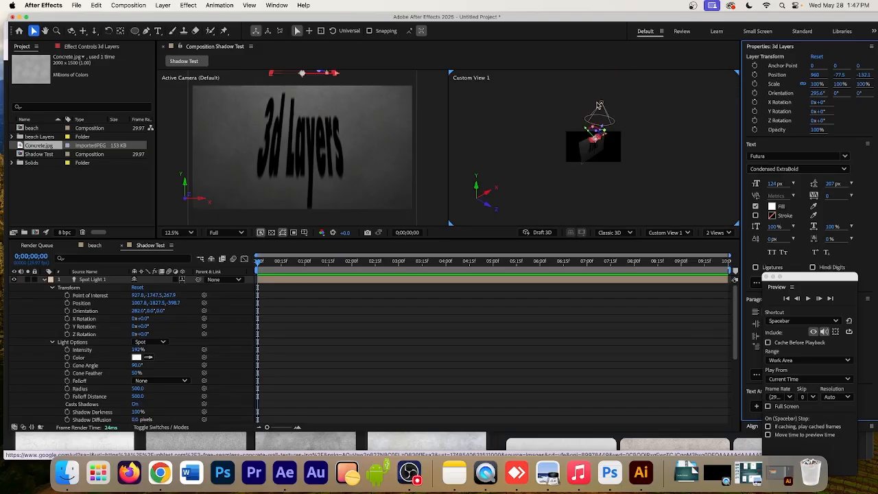
{"action": "scroll", "coordinate": [603, 101], "scroll_direction": "up", "scroll_amount": 2}
{"action": "left_click", "coordinate": [621, 88]}
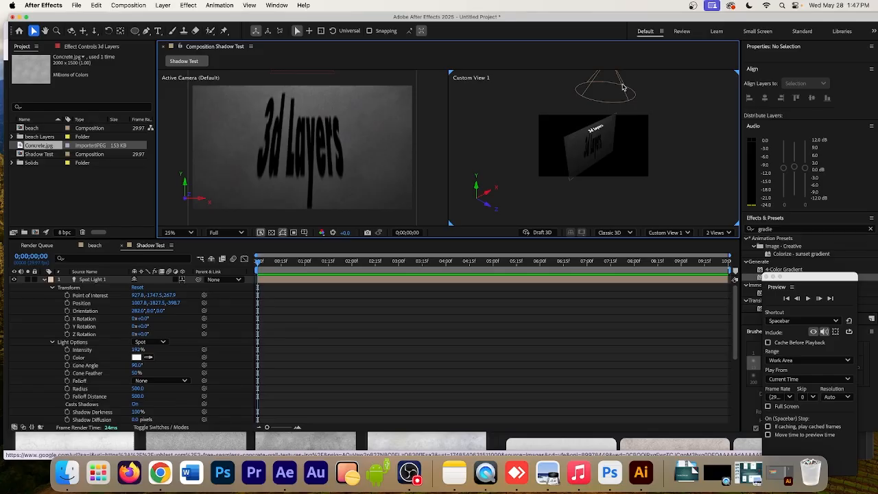
{"action": "left_click", "coordinate": [624, 89]}
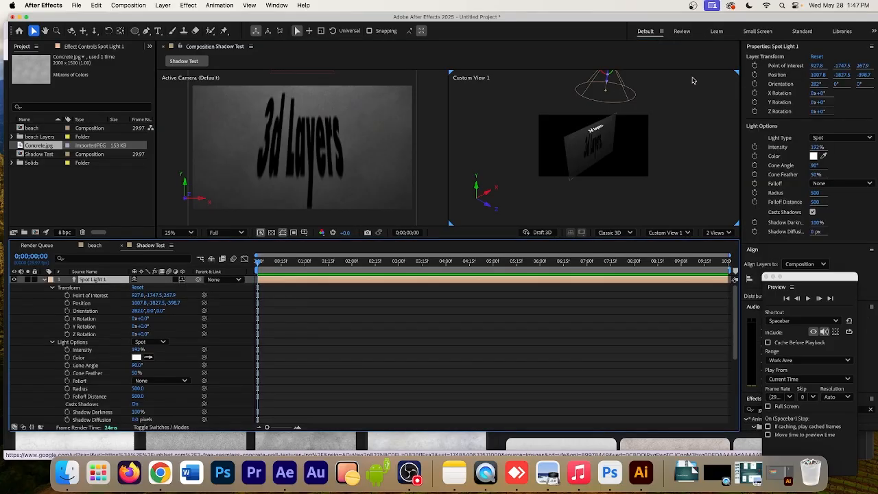
{"action": "scroll", "coordinate": [624, 97], "scroll_direction": "down", "scroll_amount": 2}
{"action": "scroll", "coordinate": [624, 98], "scroll_direction": "up", "scroll_amount": 2}
{"action": "scroll", "coordinate": [622, 98], "scroll_direction": "down", "scroll_amount": 1}
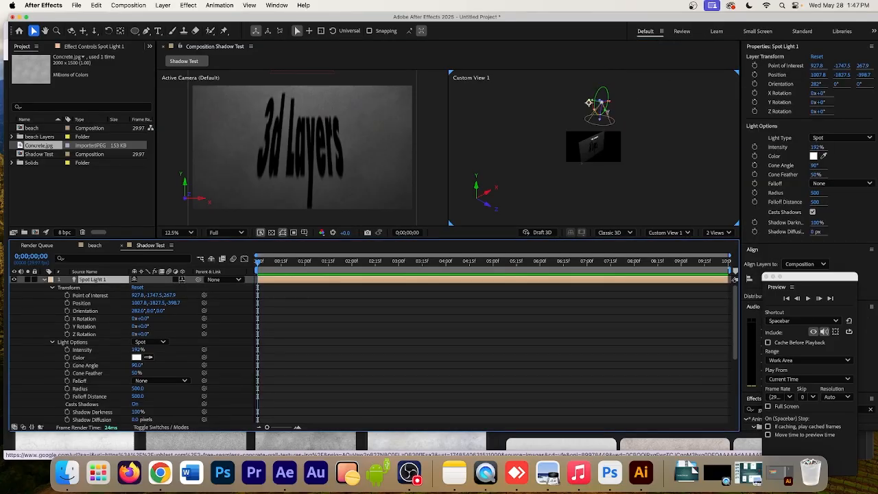
{"action": "mouse_move", "coordinate": [605, 125]}
{"action": "left_mouse_down"}
{"action": "mouse_move", "coordinate": [602, 139]}
{"action": "mouse_move", "coordinate": [602, 126]}
{"action": "left_mouse_up"}
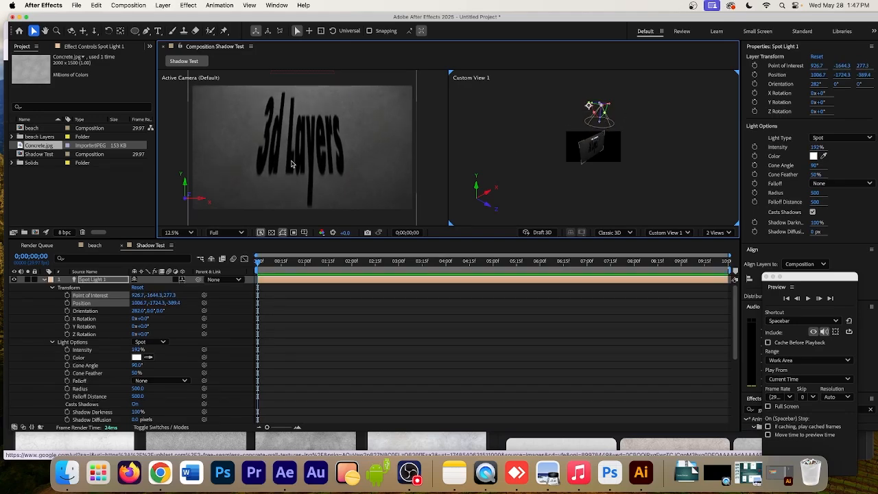
Add an Opacity text animator to the 3d Layers layer and set its opacity to 0%.
{"action": "left_click", "coordinate": [45, 281]}
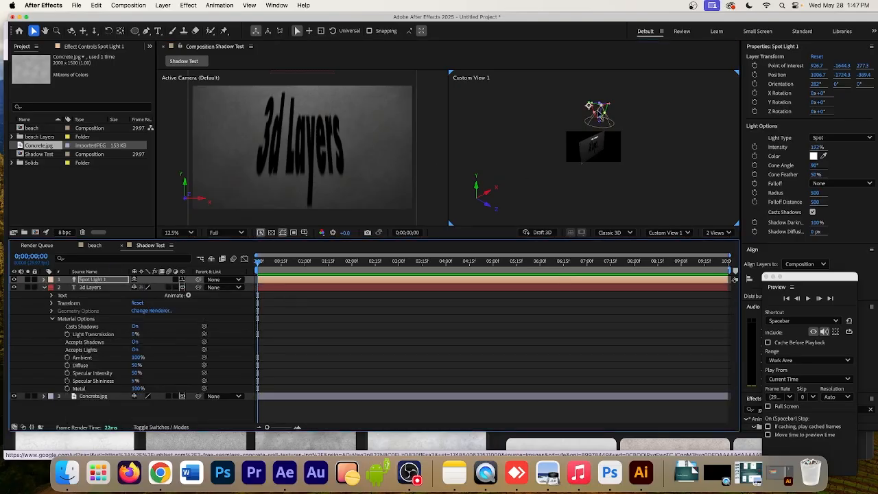
{"action": "scroll", "coordinate": [596, 114], "scroll_direction": "down", "scroll_amount": 1}
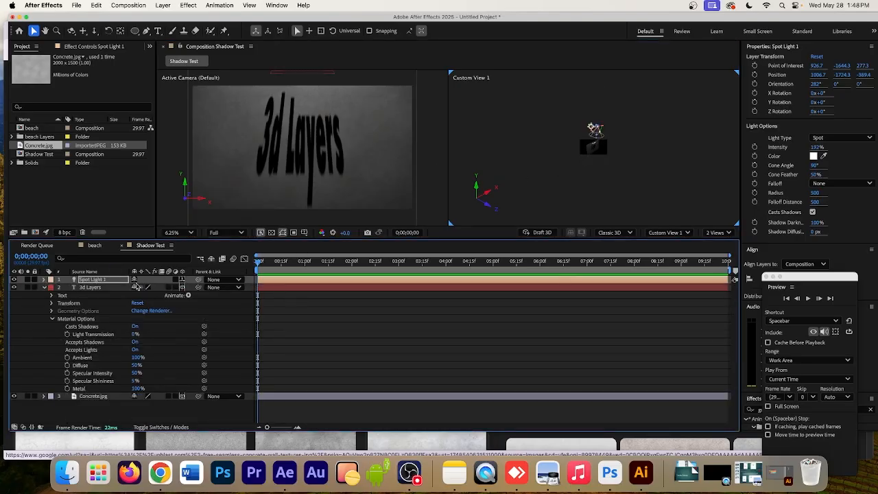
{"action": "left_click", "coordinate": [96, 287]}
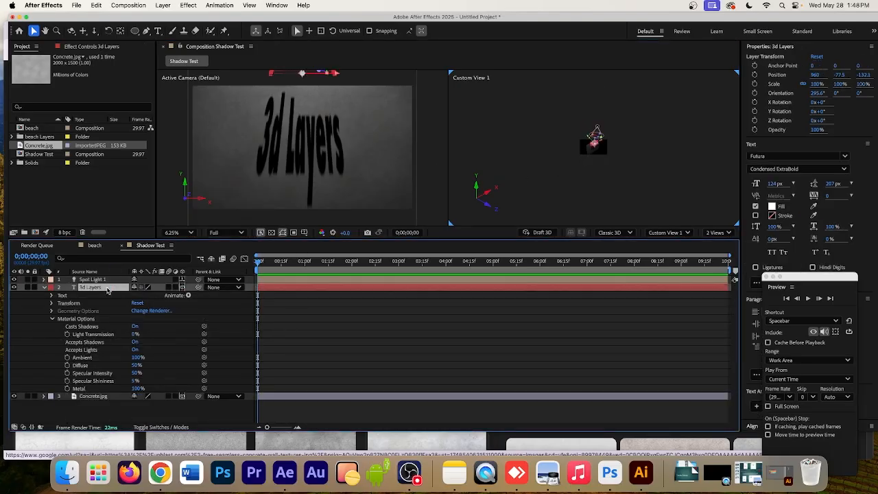
{"action": "left_click", "coordinate": [188, 295]}
{"action": "mouse_move", "coordinate": [248, 351]}
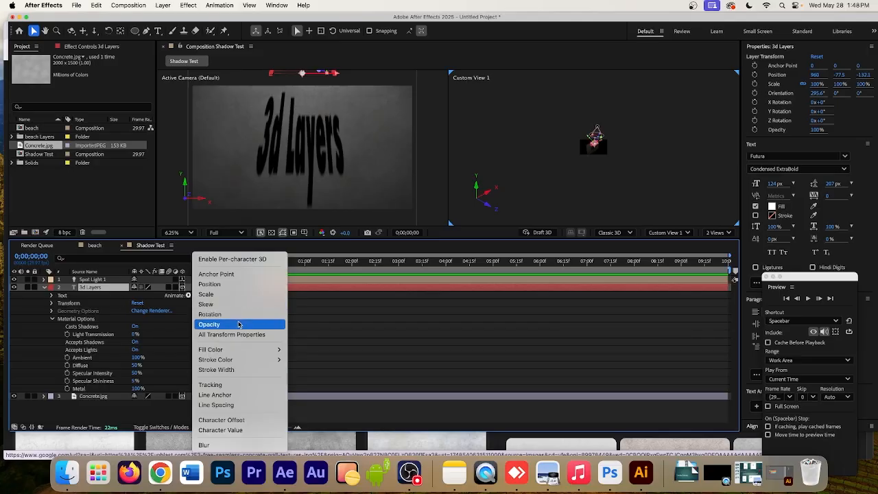
{"action": "left_click", "coordinate": [238, 324]}
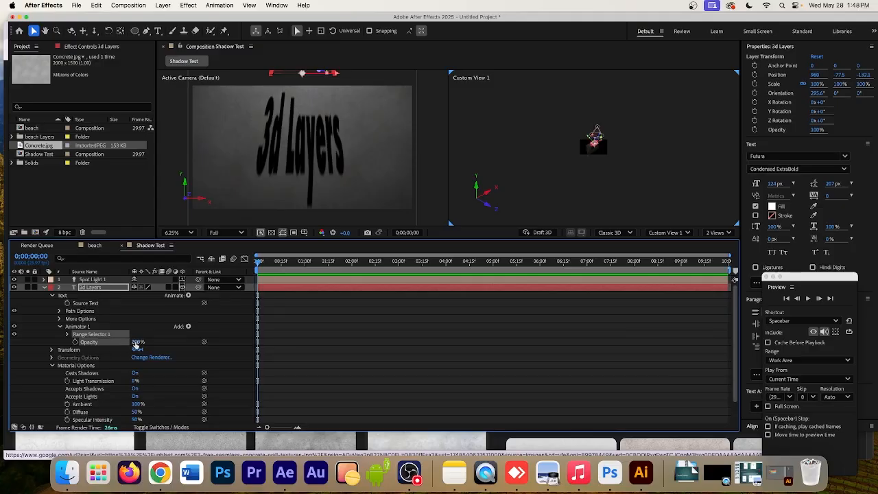
{"action": "left_click_drag", "start_coordinate": [137, 342], "coordinate": [59, 341]}
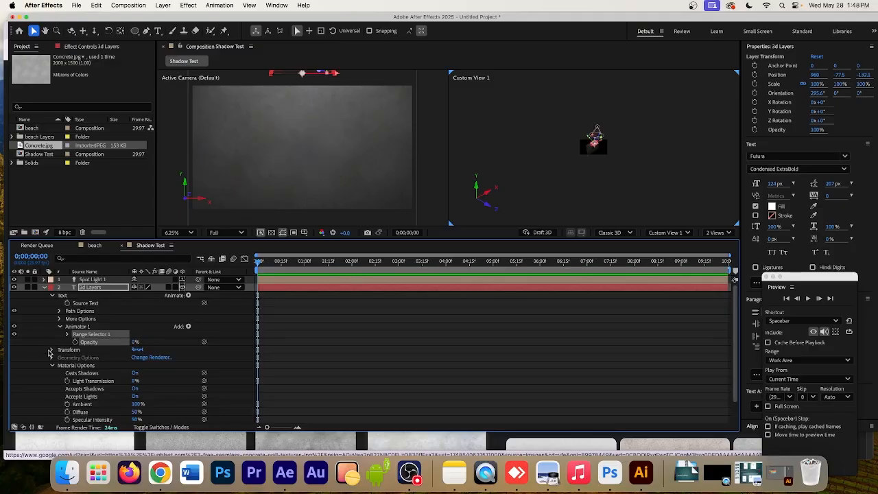
Reveal the Range Selector 1 properties of the 3d Layers text animator.
{"action": "left_click", "coordinate": [68, 334]}
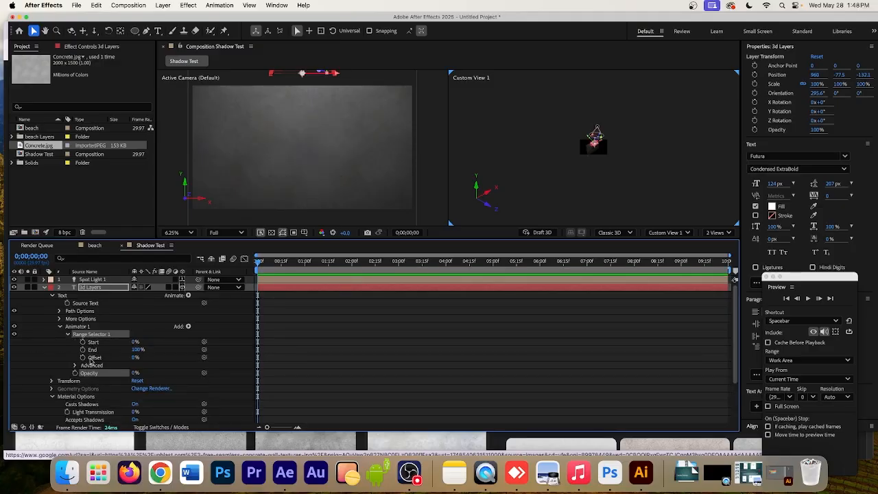
{"action": "left_click", "coordinate": [83, 349]}
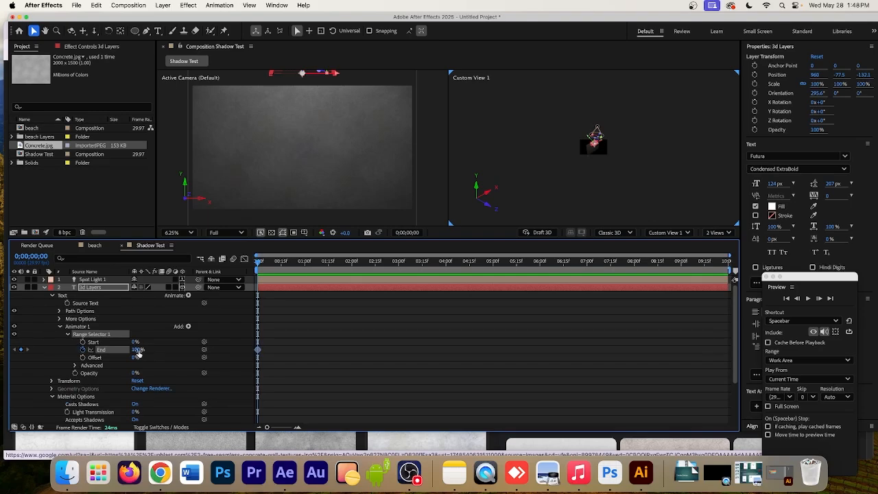
{"action": "mouse_move", "coordinate": [177, 349]}
{"action": "left_mouse_down"}
{"action": "mouse_move", "coordinate": [129, 349]}
{"action": "mouse_move", "coordinate": [184, 347]}
{"action": "left_mouse_up"}
{"action": "left_click", "coordinate": [82, 349]}
Keyframe the range selector's Start from 0% at about 0;00;01;16 to 100% at 0;00;04;00.
{"action": "left_click", "coordinate": [83, 341]}
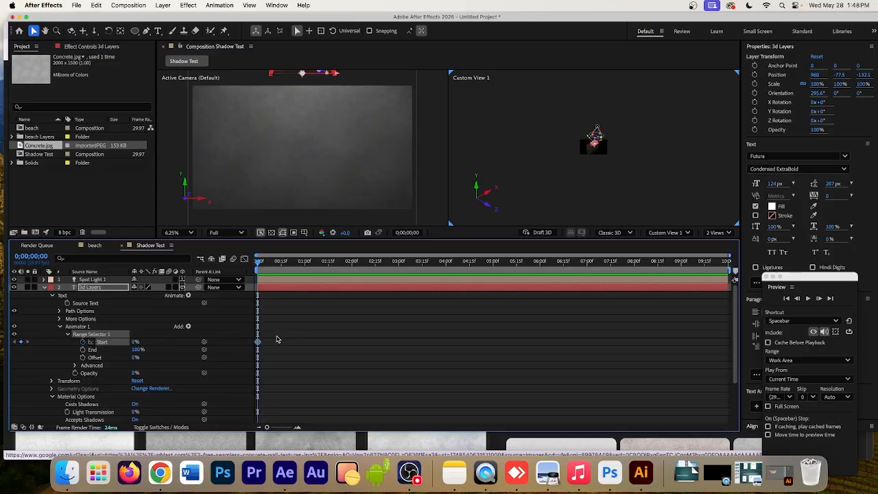
{"action": "left_click_drag", "start_coordinate": [258, 342], "coordinate": [329, 342]}
{"action": "left_click_drag", "start_coordinate": [259, 264], "coordinate": [443, 279]}
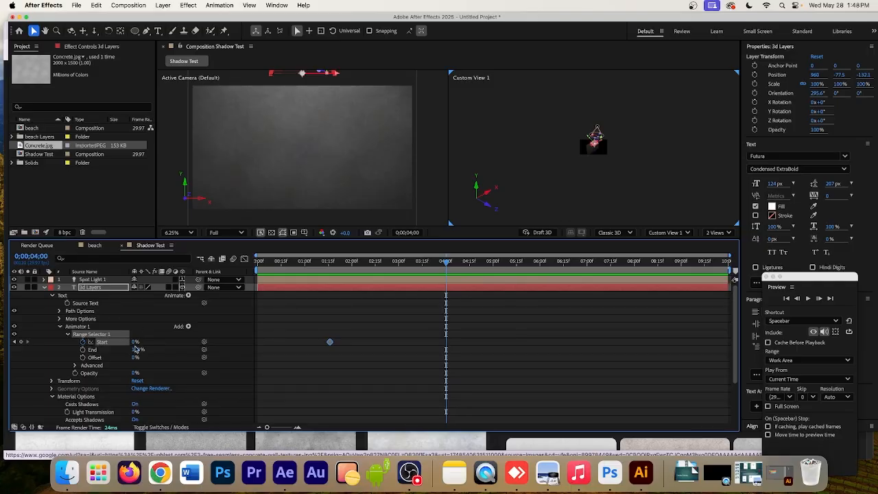
{"action": "left_click_drag", "start_coordinate": [133, 345], "coordinate": [269, 341]}
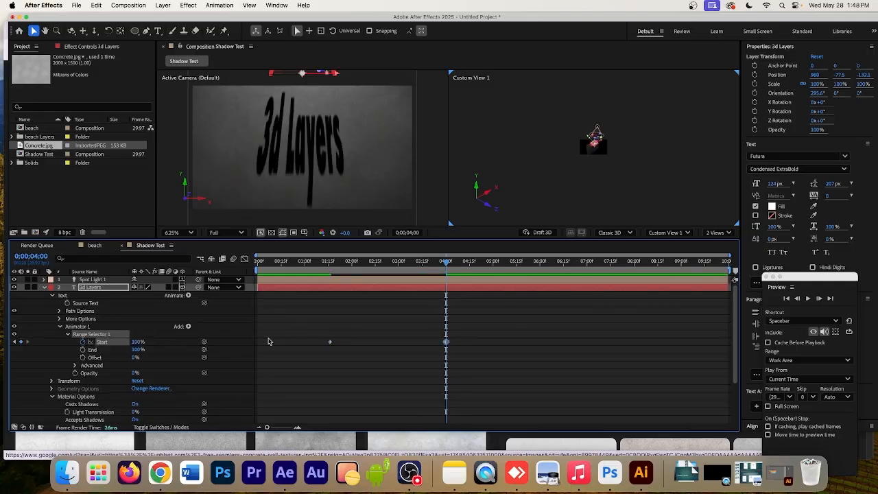
Raise Spot Light 1's intensity to 335% while viewing the composition at 0;00;01;12, and collapse its light options.
{"action": "left_click_drag", "start_coordinate": [449, 264], "coordinate": [323, 264]}
{"action": "left_click", "coordinate": [89, 279]}
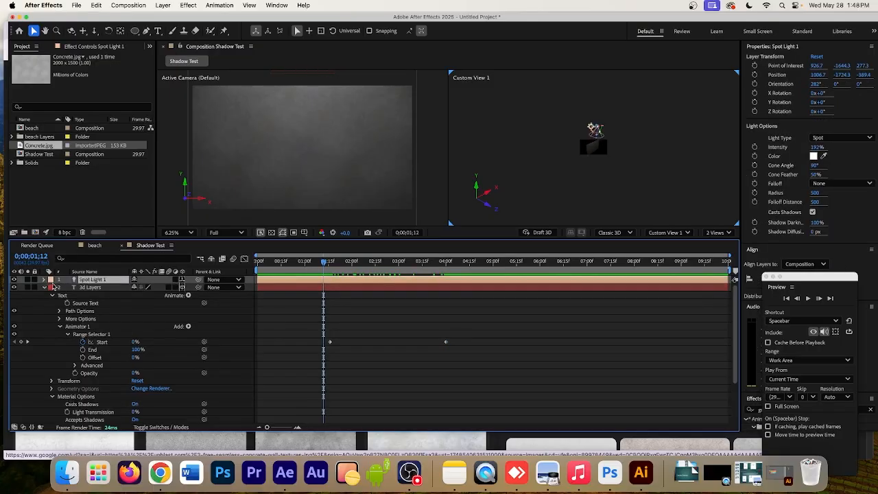
{"action": "left_click", "coordinate": [46, 280]}
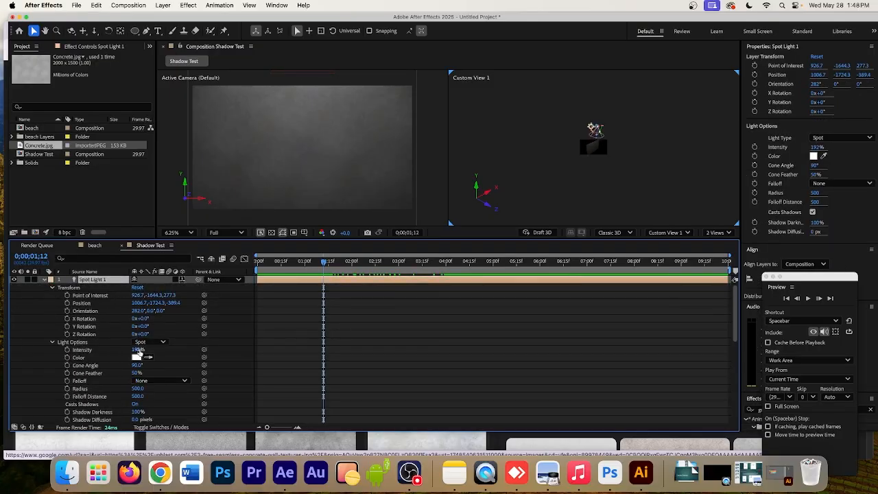
{"action": "left_click_drag", "start_coordinate": [138, 349], "coordinate": [201, 352]}
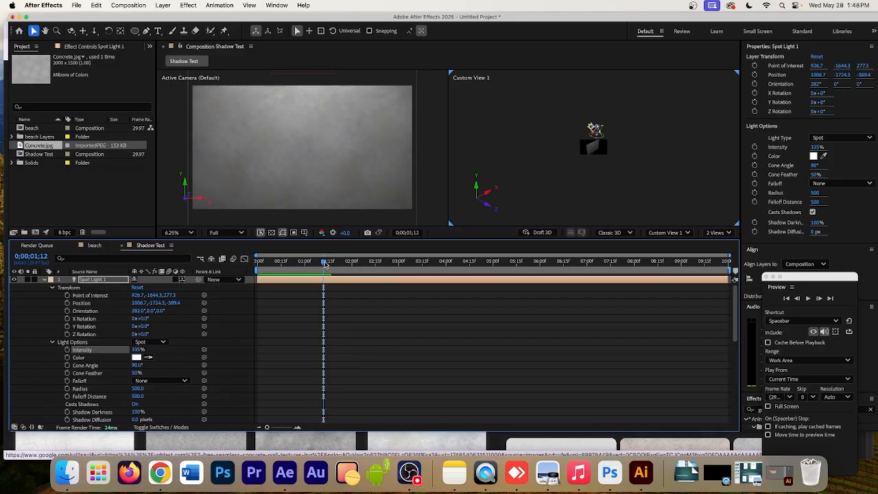
{"action": "mouse_move", "coordinate": [326, 264]}
{"action": "left_mouse_down"}
{"action": "mouse_move", "coordinate": [311, 266]}
{"action": "mouse_move", "coordinate": [487, 269]}
{"action": "mouse_move", "coordinate": [323, 267]}
{"action": "left_mouse_up"}
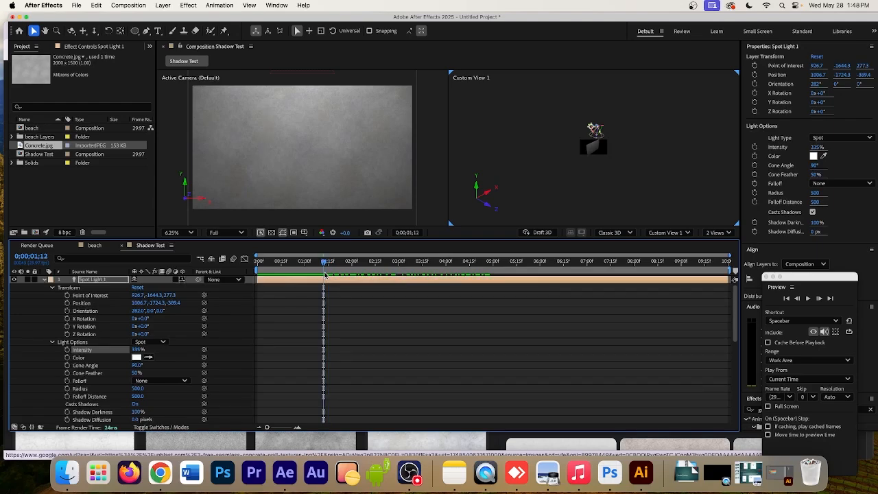
{"action": "left_click", "coordinate": [52, 342]}
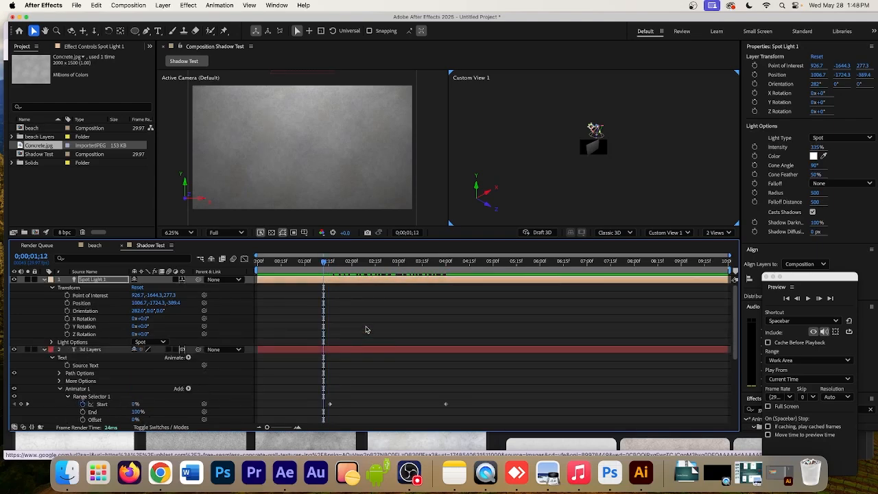
Try adding a Line Spacing property to the text animator and adjusting it at 0;00;02;13.
{"action": "left_click", "coordinate": [331, 265]}
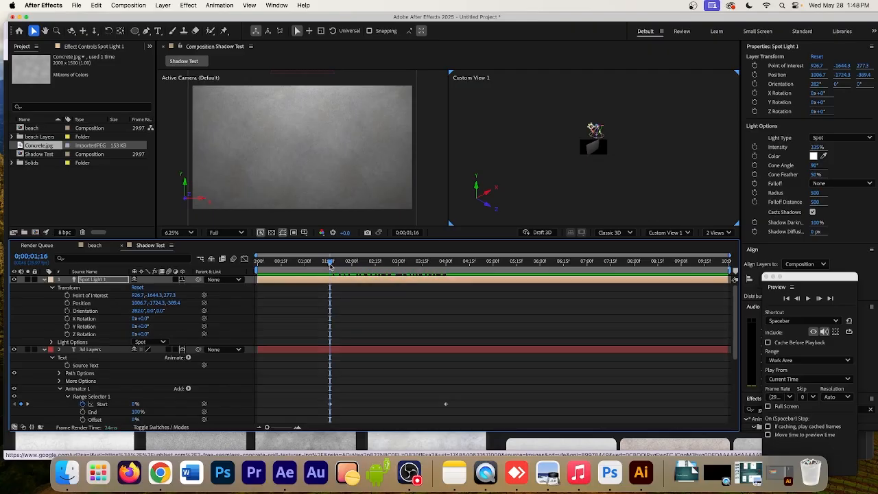
{"action": "left_click", "coordinate": [189, 389]}
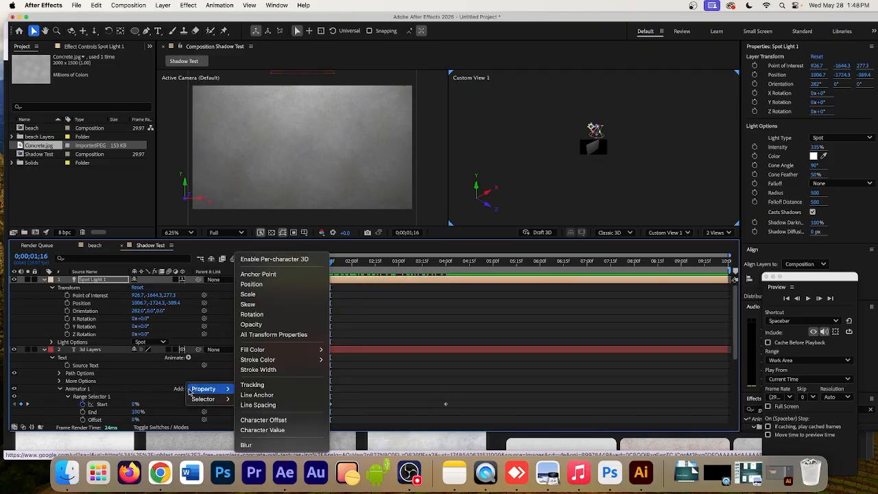
{"action": "left_click", "coordinate": [194, 394]}
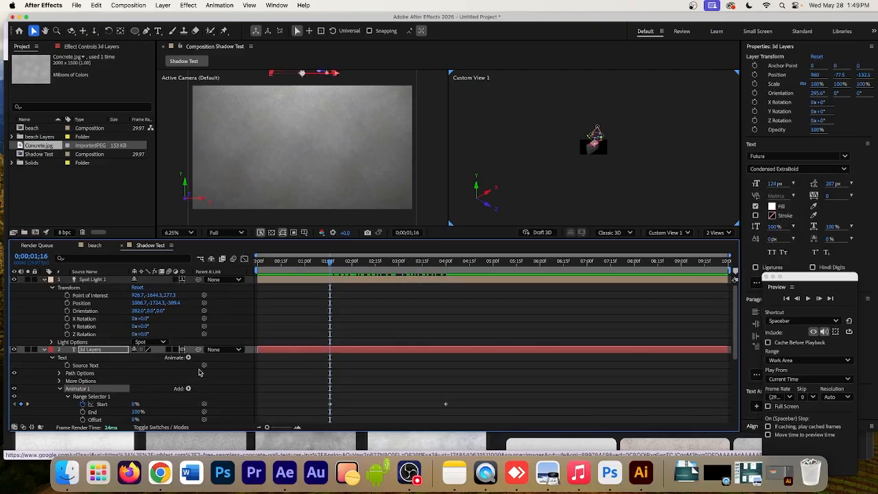
{"action": "left_click", "coordinate": [188, 358]}
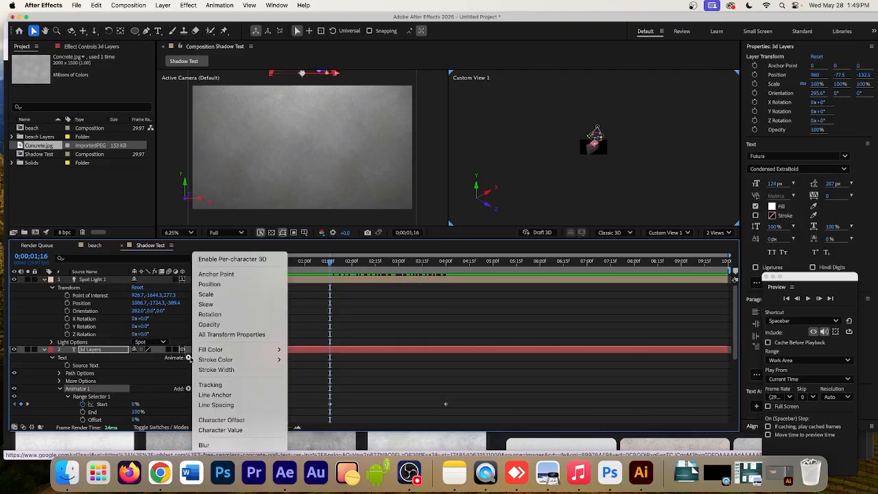
{"action": "left_click", "coordinate": [216, 404]}
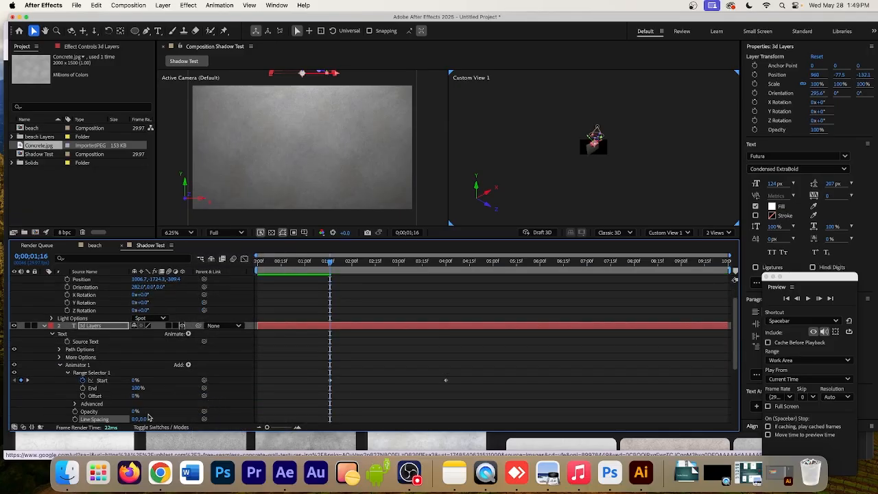
{"action": "left_click_drag", "start_coordinate": [330, 263], "coordinate": [373, 267]}
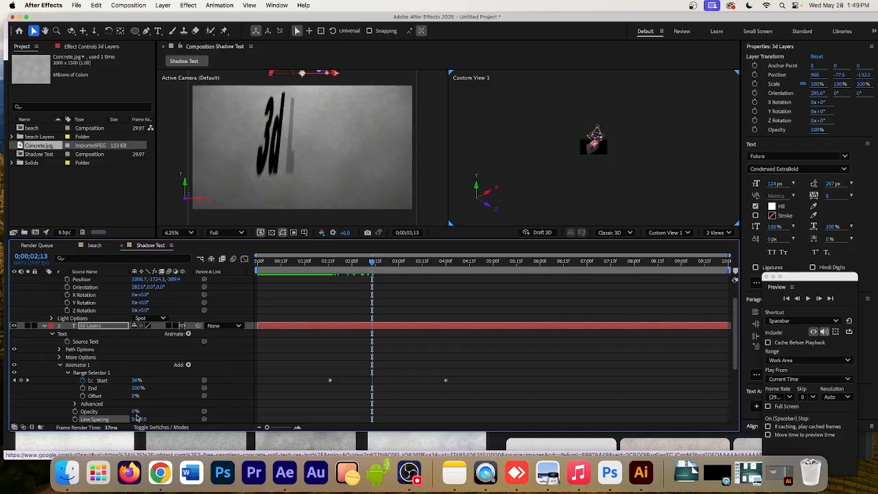
{"action": "left_click_drag", "start_coordinate": [143, 420], "coordinate": [99, 427]}
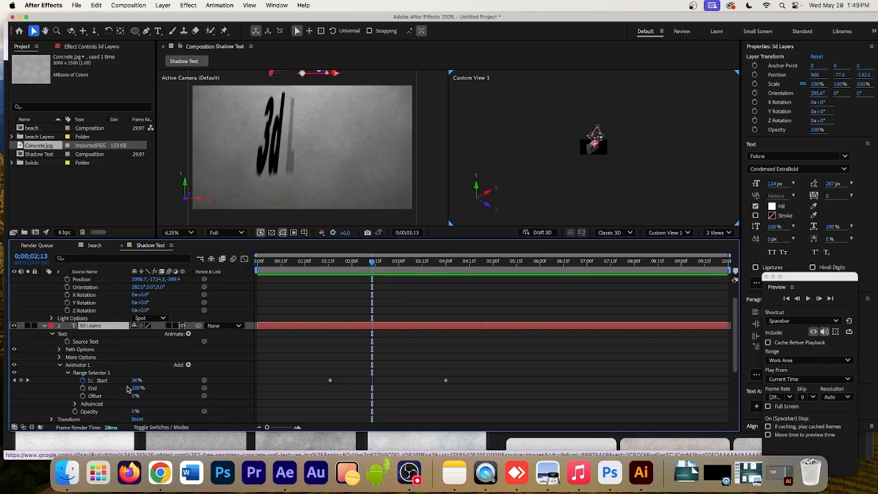
{"action": "left_click", "coordinate": [188, 334]}
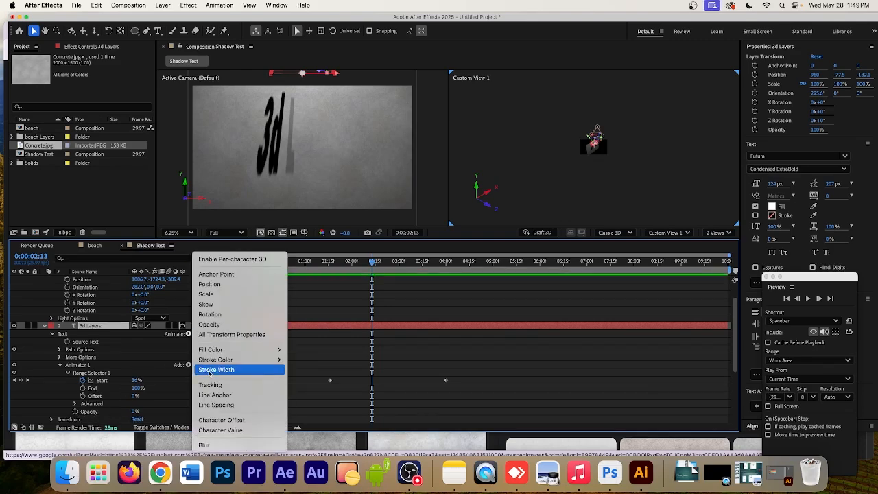
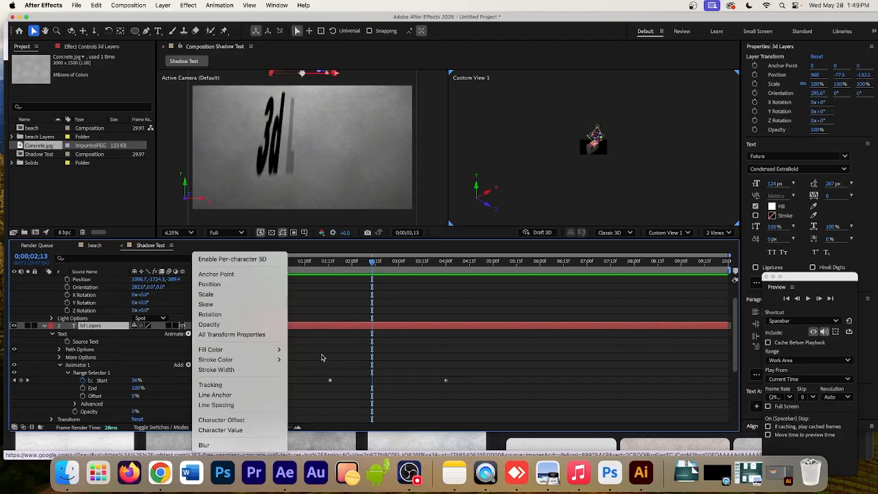
{"action": "left_click", "coordinate": [324, 354]}
Set the 3d Layers text's tracking to 222 while viewing the frame at 0;00;03;29.
{"action": "left_click_drag", "start_coordinate": [373, 266], "coordinate": [444, 280]}
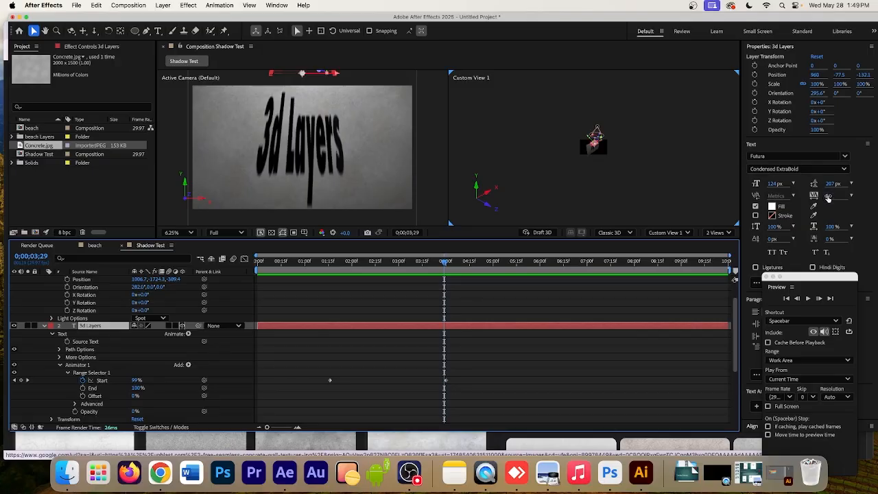
{"action": "left_click_drag", "start_coordinate": [828, 197], "coordinate": [694, 168]}
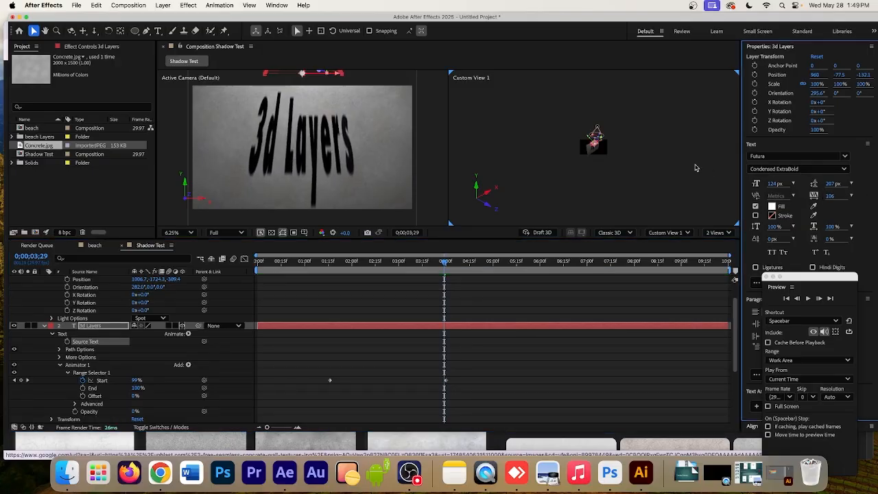
{"action": "left_click_drag", "start_coordinate": [829, 195], "coordinate": [521, 189]}
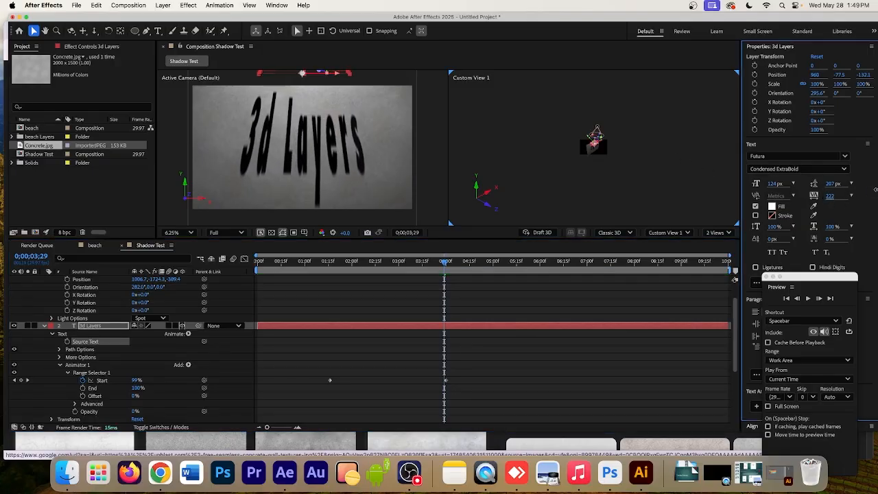
Try the Title/Action Safe overlay on the custom view.
{"action": "left_click", "coordinate": [304, 233]}
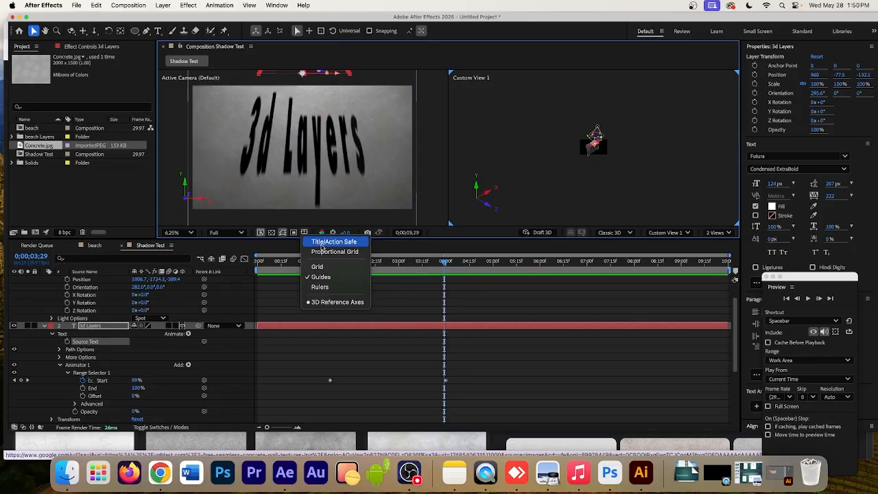
{"action": "left_click", "coordinate": [320, 245]}
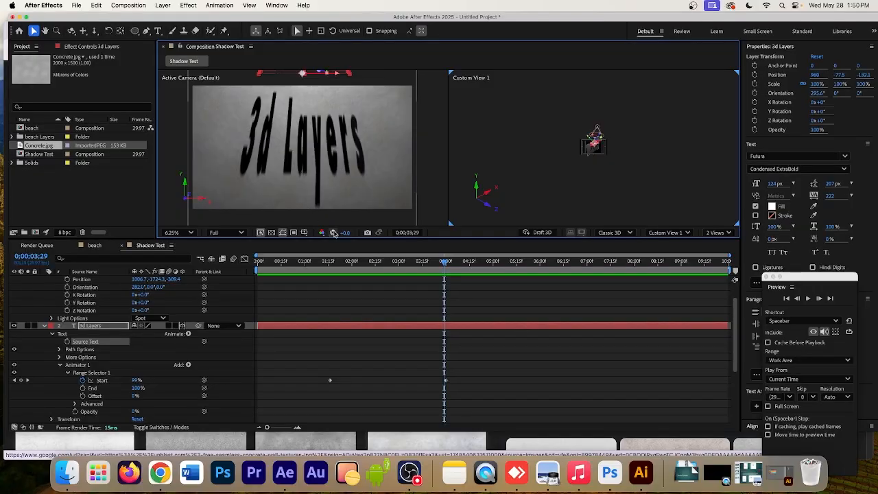
{"action": "left_click", "coordinate": [304, 232]}
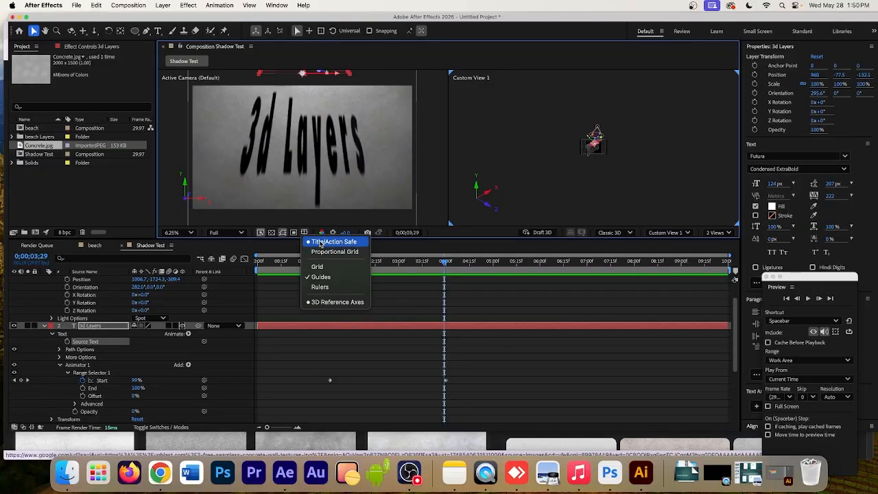
{"action": "left_click", "coordinate": [320, 244]}
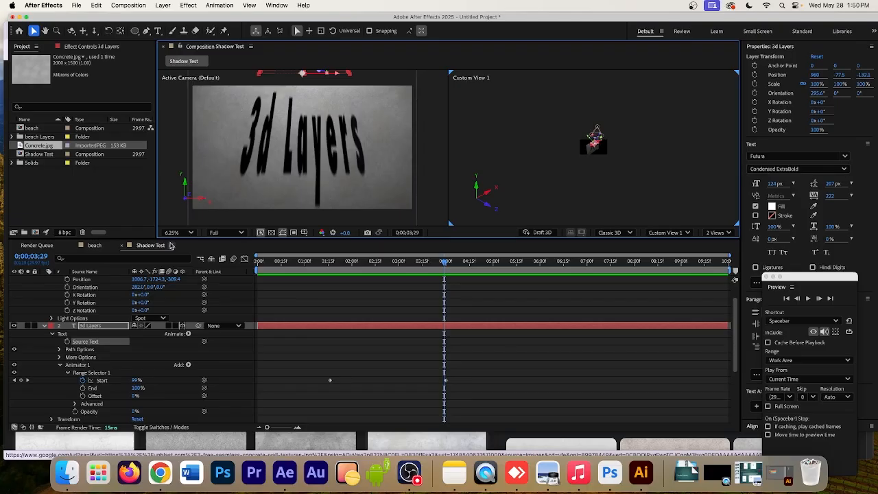
Switch the composition to a single Active Camera view magnified to 50%.
{"action": "scroll", "coordinate": [85, 311], "scroll_direction": "down", "scroll_amount": 5}
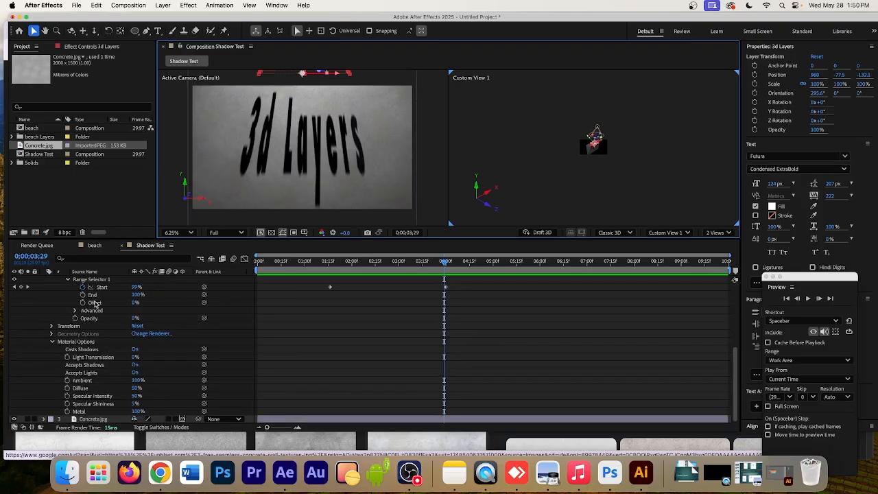
{"action": "left_click", "coordinate": [278, 220]}
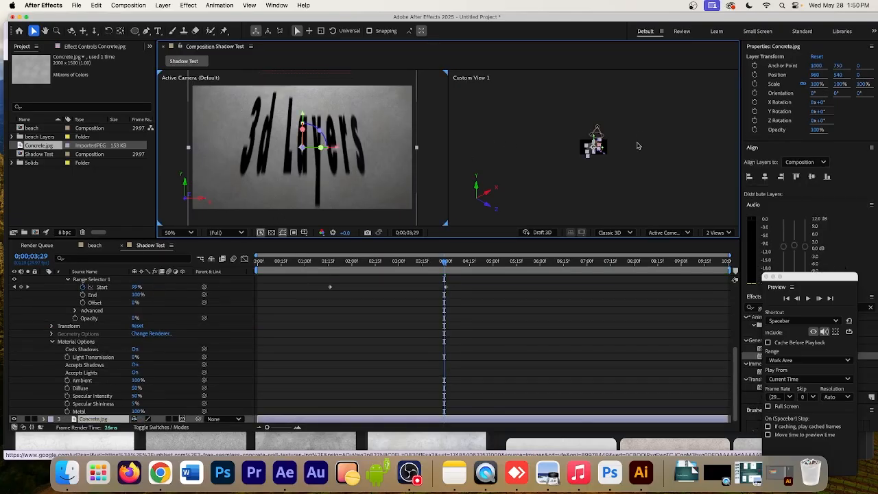
{"action": "left_click", "coordinate": [717, 231]}
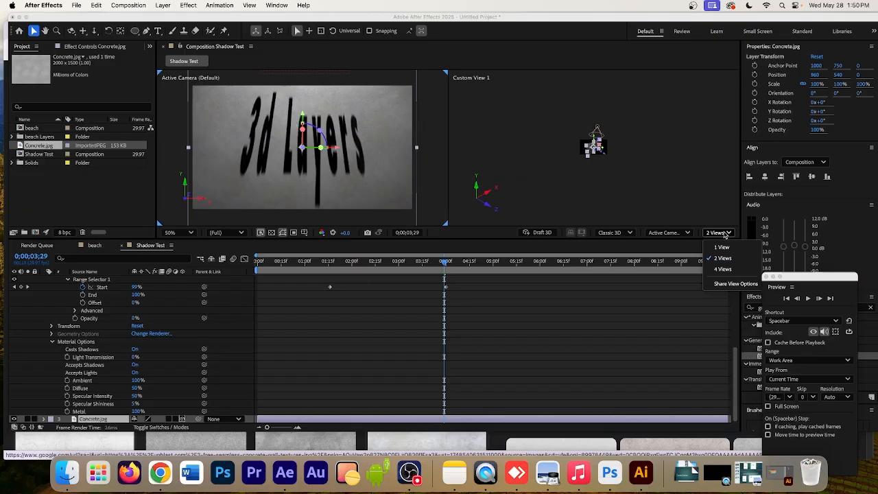
{"action": "left_click", "coordinate": [721, 251]}
{"action": "key", "text": "period"}
{"action": "key", "text": "period"}
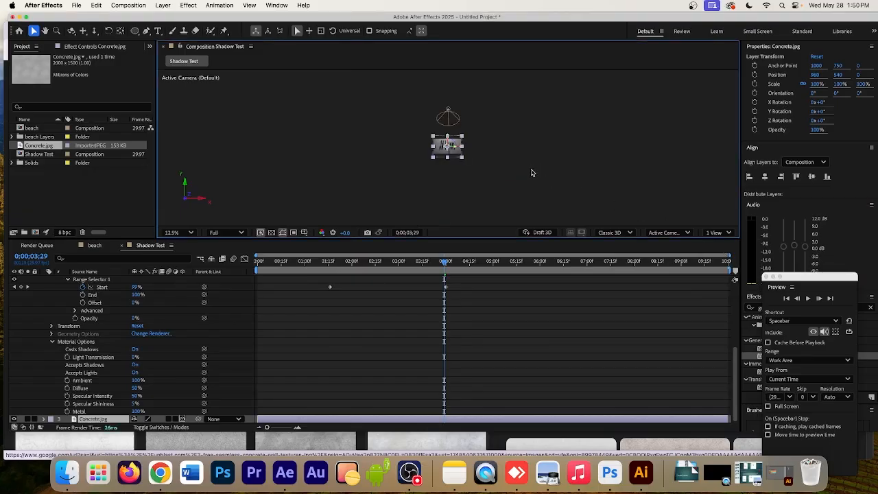
{"action": "key", "text": "period"}
Try the 4 Views layout, restore 2 Views, and check the letter-by-letter shadow reveal at about 0;00;03;18.
{"action": "left_click", "coordinate": [716, 232]}
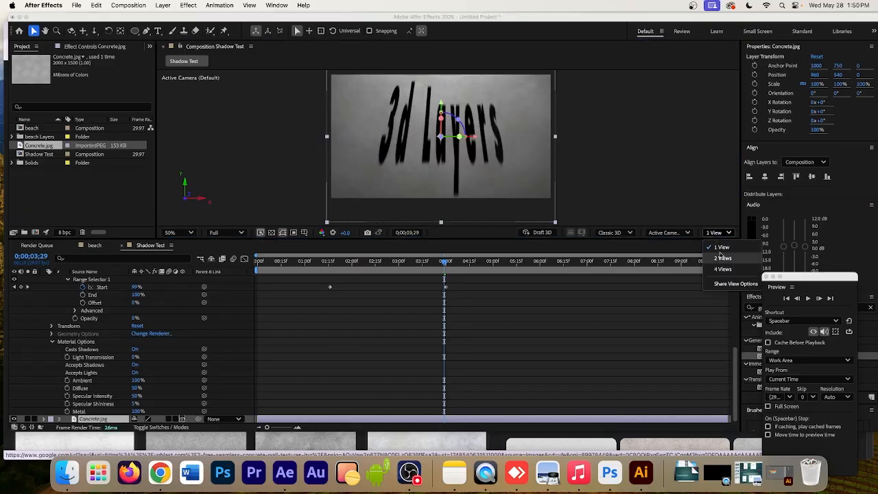
{"action": "left_click", "coordinate": [724, 268]}
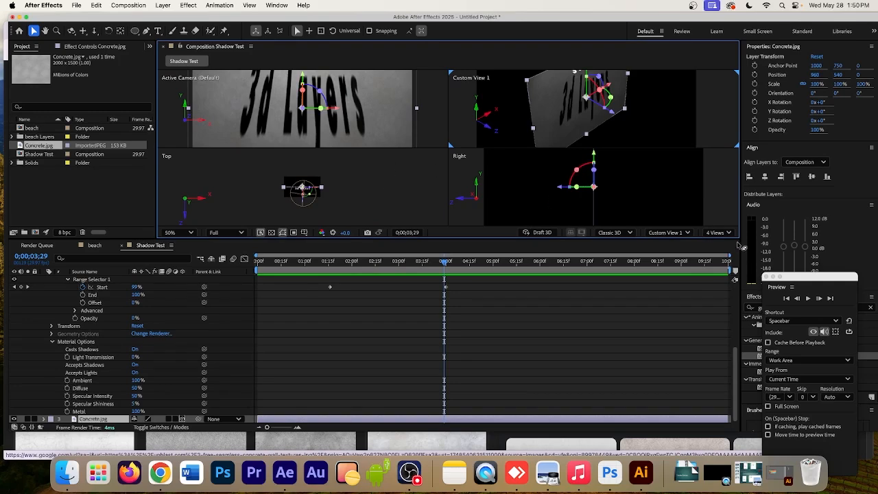
{"action": "left_click", "coordinate": [717, 232]}
{"action": "left_click", "coordinate": [721, 262]}
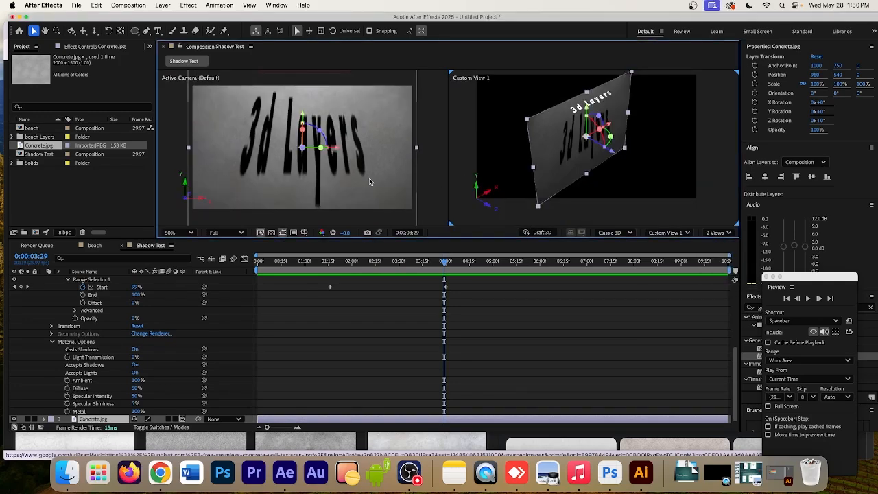
{"action": "left_click_drag", "start_coordinate": [445, 263], "coordinate": [424, 263]}
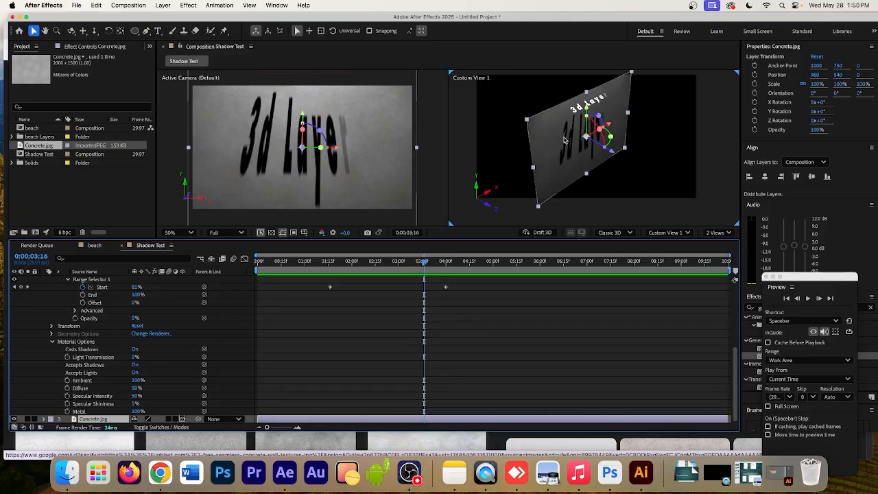
{"action": "left_click", "coordinate": [426, 264]}
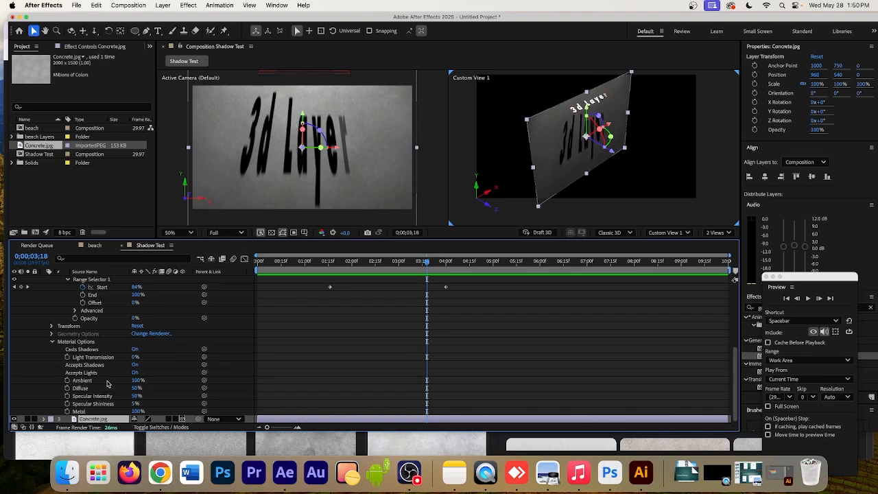
Lower Spot Light 1's Shadow Darkness to 60% in its light options.
{"action": "scroll", "coordinate": [106, 384], "scroll_direction": "up", "scroll_amount": 5}
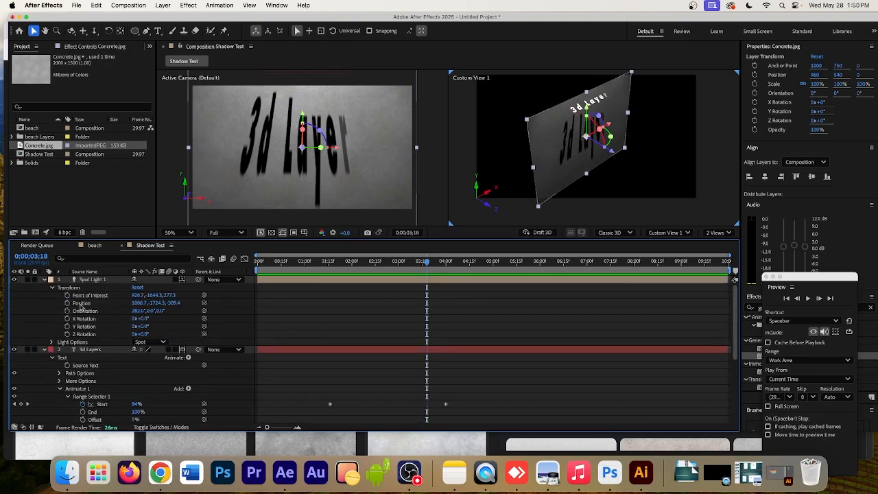
{"action": "left_click", "coordinate": [93, 351]}
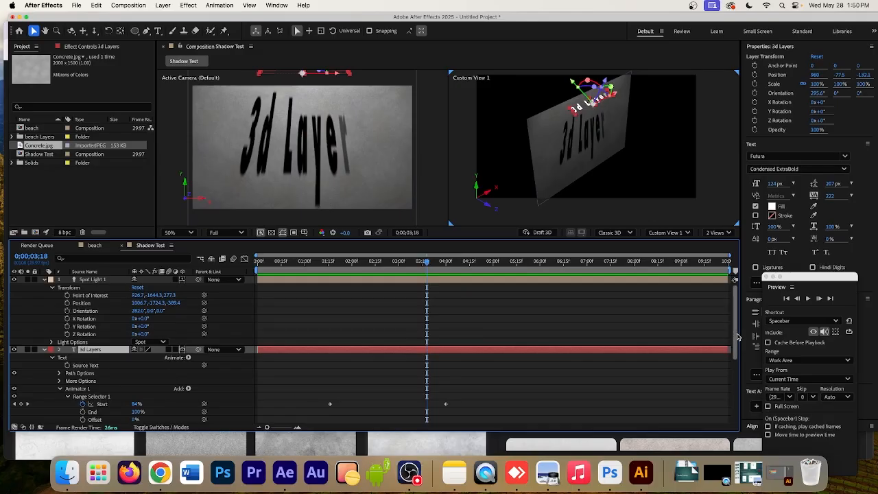
{"action": "left_click_drag", "start_coordinate": [738, 338], "coordinate": [734, 407]}
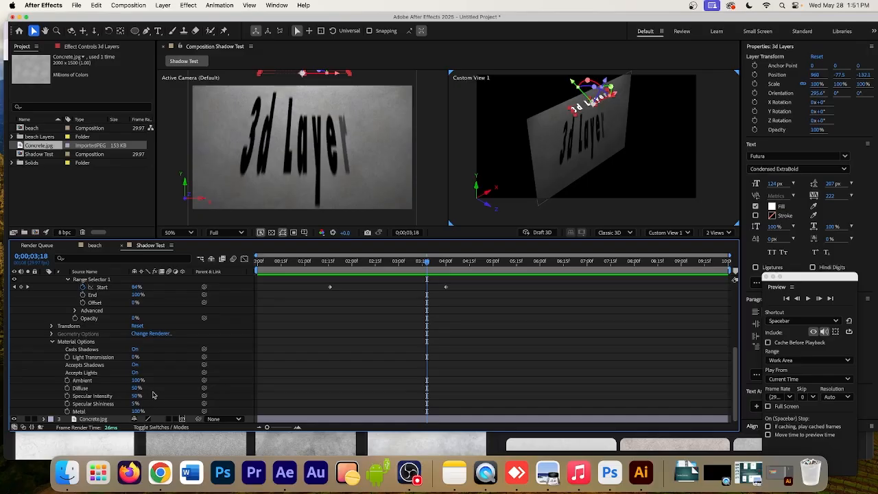
{"action": "scroll", "coordinate": [151, 391], "scroll_direction": "up", "scroll_amount": 5}
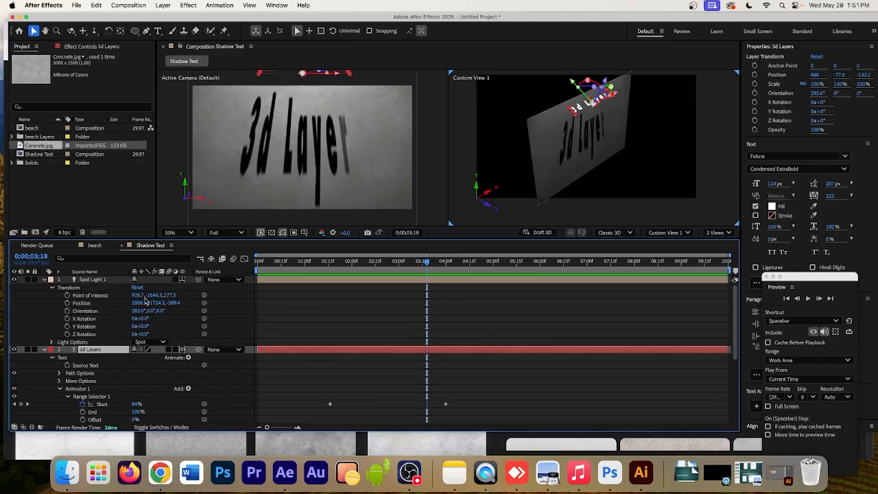
{"action": "left_click", "coordinate": [53, 342]}
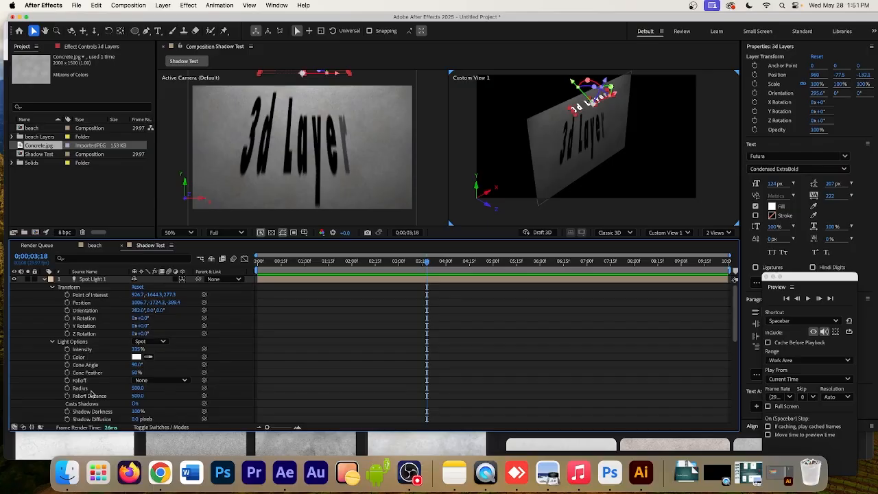
{"action": "mouse_move", "coordinate": [137, 411]}
{"action": "left_mouse_down"}
{"action": "mouse_move", "coordinate": [113, 412]}
{"action": "mouse_move", "coordinate": [144, 412]}
{"action": "left_mouse_up"}
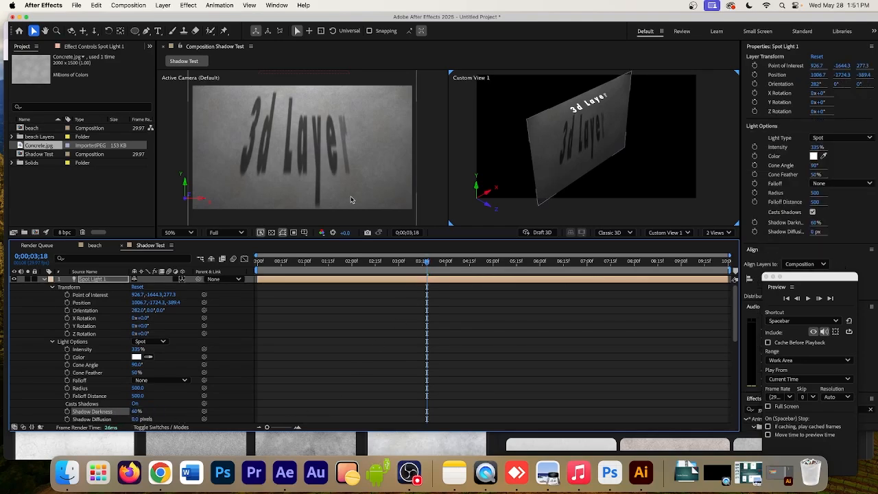
At about 0;00;03;13, rotate the 3d Layers text in the custom view to an orientation of about 338°, 0°, 358.5°.
{"action": "mouse_move", "coordinate": [426, 265]}
{"action": "left_mouse_down"}
{"action": "mouse_move", "coordinate": [376, 266]}
{"action": "mouse_move", "coordinate": [419, 266]}
{"action": "left_mouse_up"}
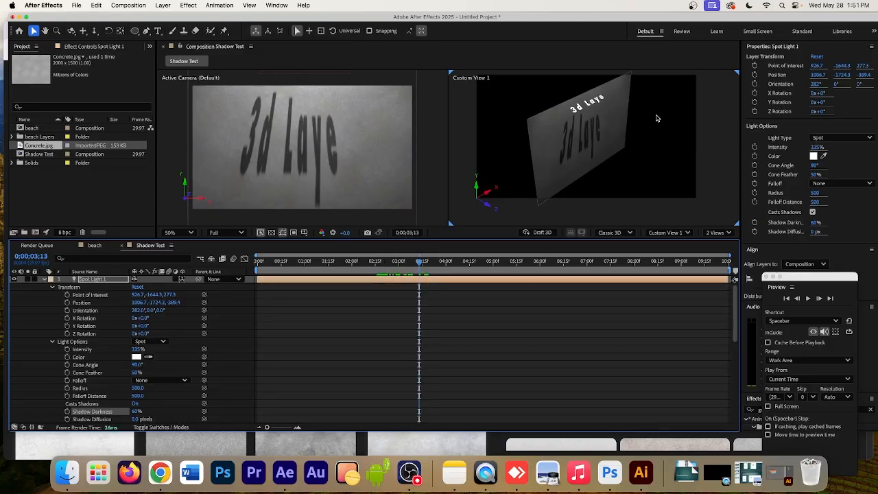
{"action": "left_click", "coordinate": [598, 103]}
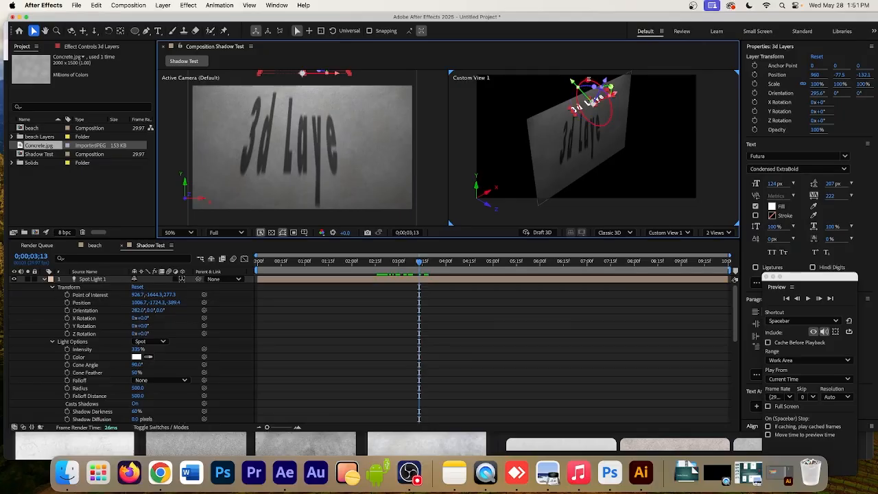
{"action": "left_click_drag", "start_coordinate": [592, 100], "coordinate": [601, 82]}
Check the letter-by-letter shadow at about 0;00;04;08 and 0;00;02;11, and play a preview of the reveal.
{"action": "left_click_drag", "start_coordinate": [419, 267], "coordinate": [458, 262]}
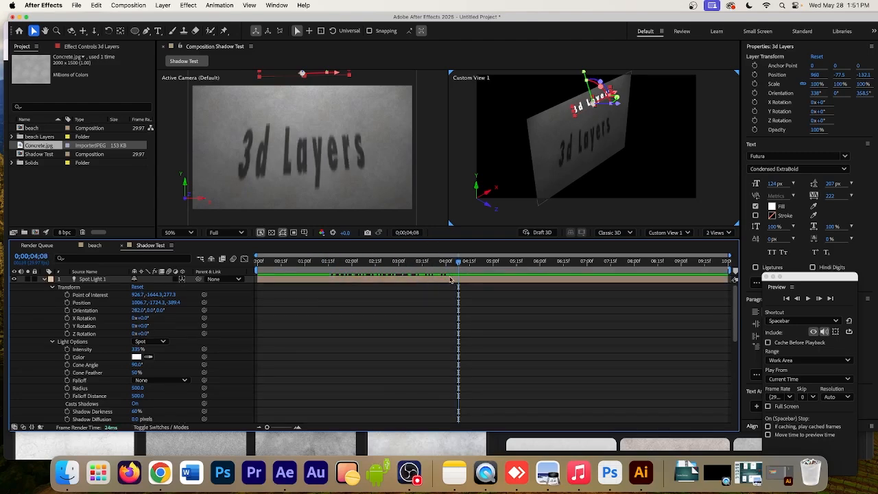
{"action": "left_click_drag", "start_coordinate": [459, 266], "coordinate": [370, 271]}
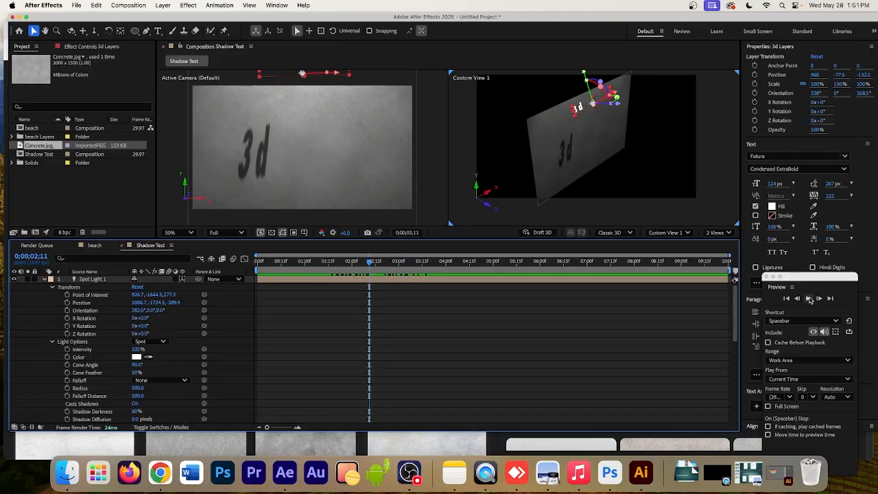
{"action": "left_click", "coordinate": [808, 299]}
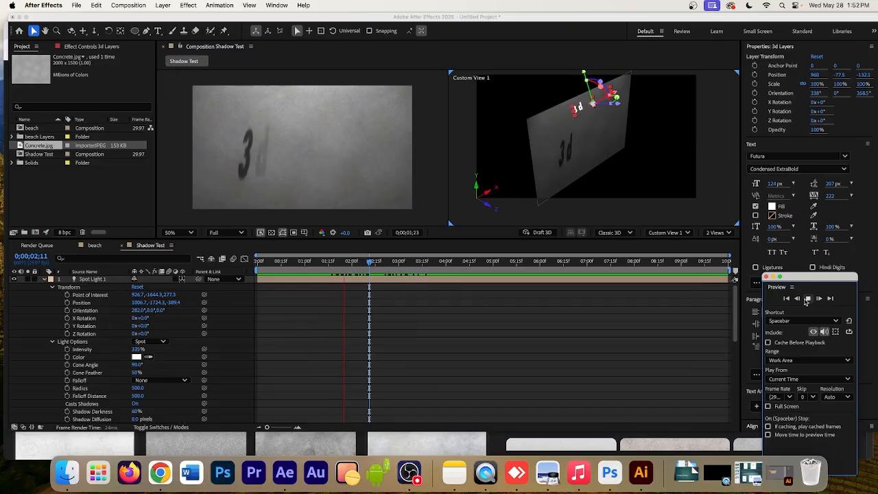
{"action": "left_click", "coordinate": [807, 299]}
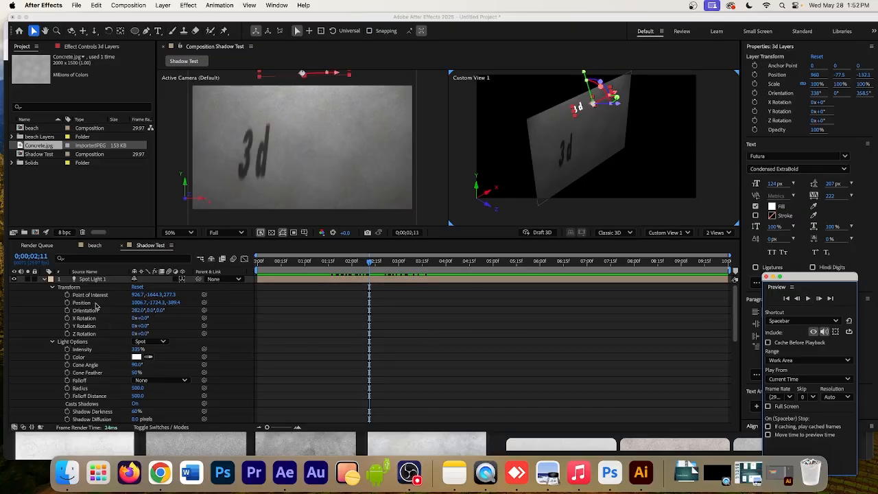
Try a yellow color, FEEE6F, for Spot Light 1.
{"action": "left_click", "coordinate": [96, 280]}
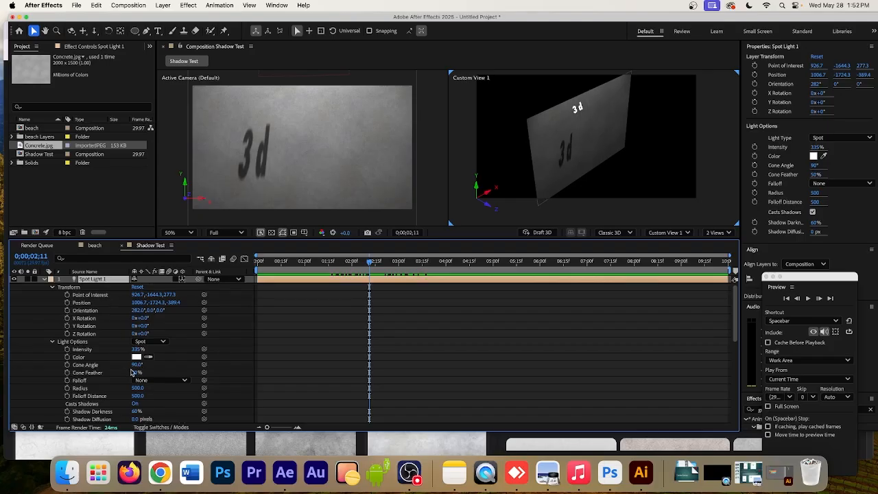
{"action": "left_click", "coordinate": [136, 357]}
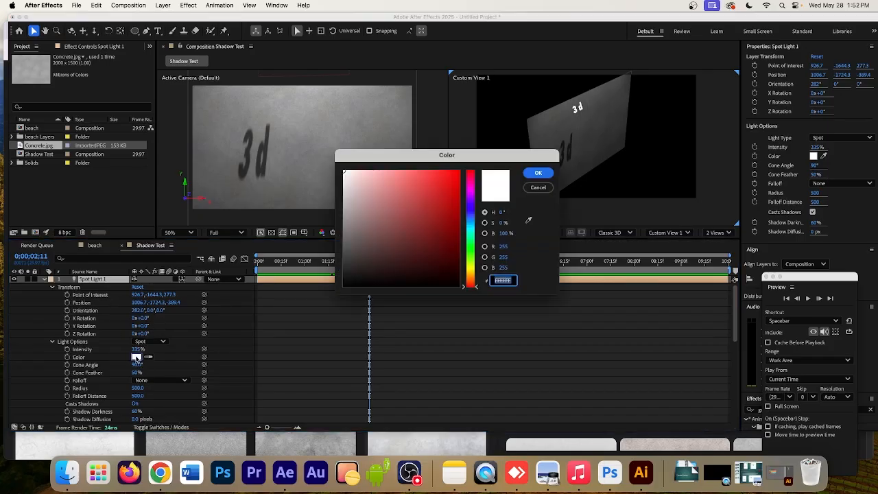
{"action": "left_click", "coordinate": [473, 268]}
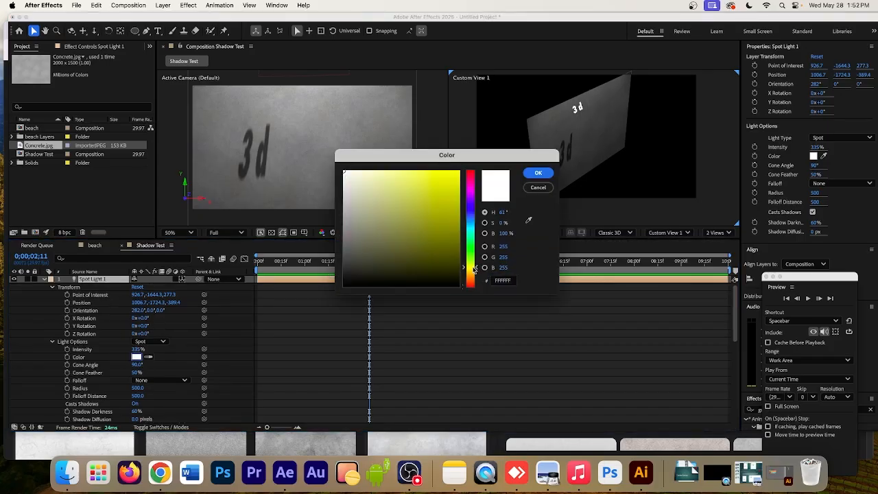
{"action": "left_click_drag", "start_coordinate": [410, 215], "coordinate": [406, 180]}
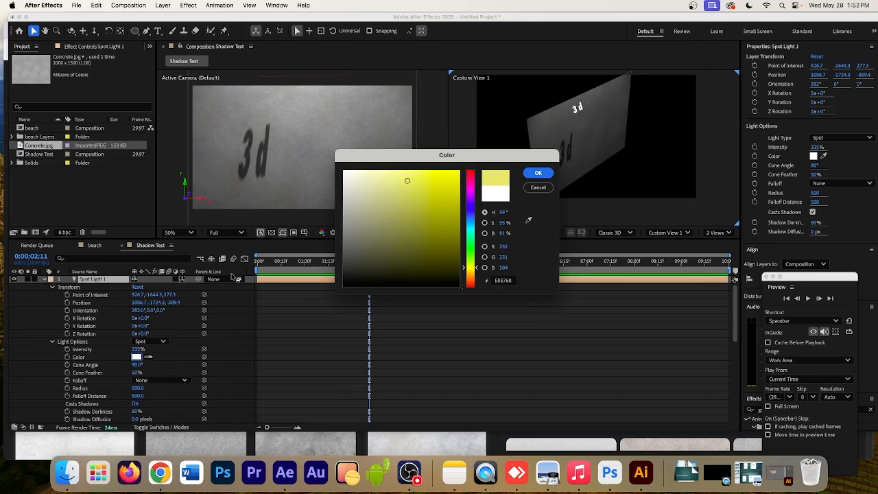
{"action": "left_click_drag", "start_coordinate": [410, 180], "coordinate": [408, 171]}
{"action": "left_click", "coordinate": [472, 269]}
{"action": "left_click", "coordinate": [538, 173]}
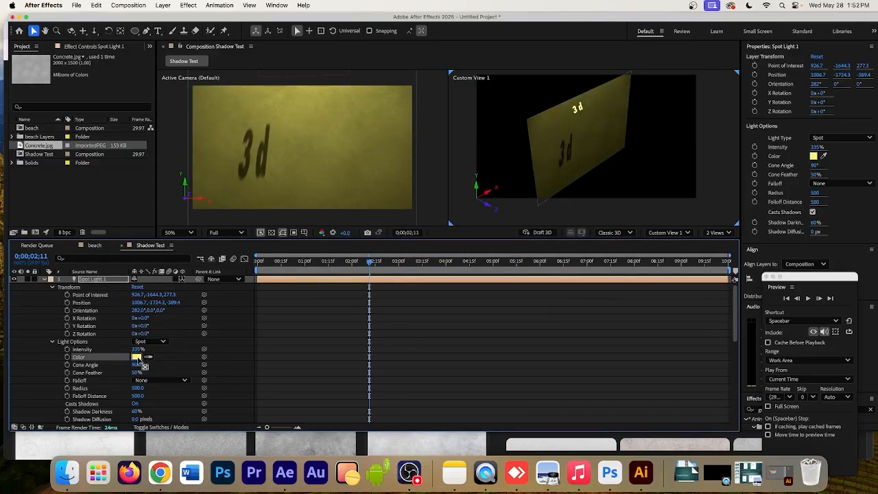
Set Spot Light 1's color to a pale blue, B5F3FF.
{"action": "left_click", "coordinate": [138, 358]}
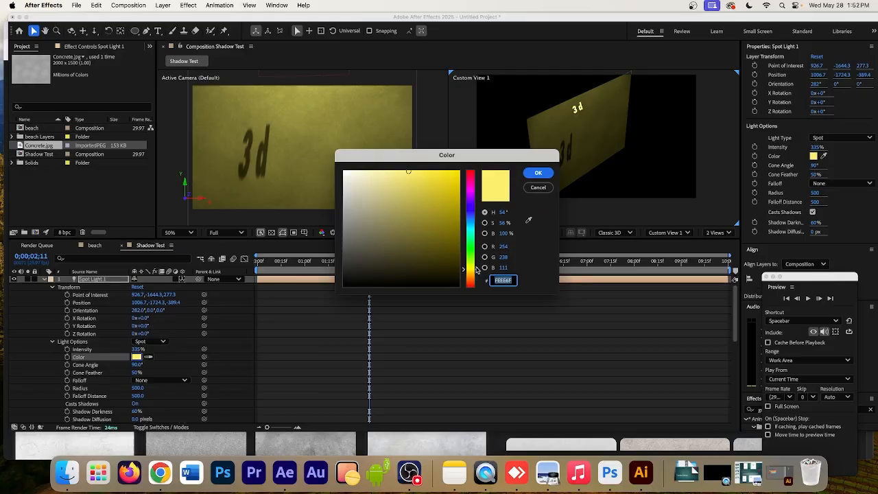
{"action": "left_click", "coordinate": [473, 232]}
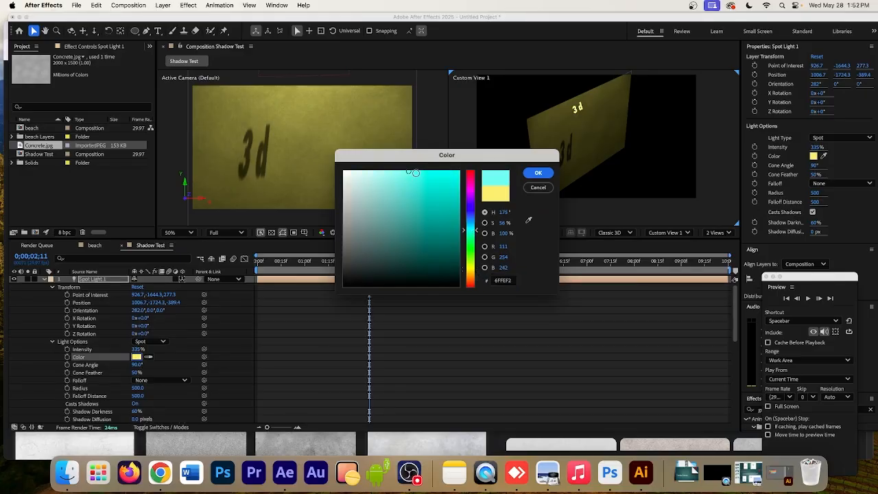
{"action": "left_click", "coordinate": [414, 171]}
{"action": "left_click", "coordinate": [470, 224]}
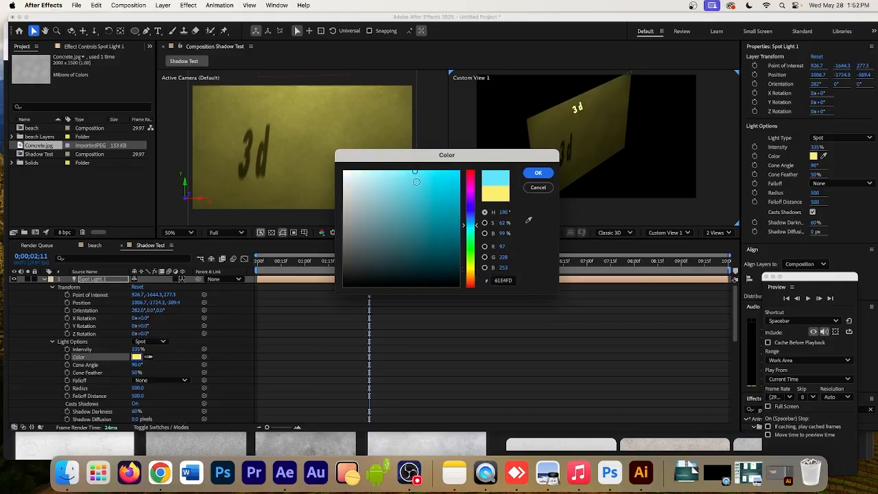
{"action": "left_click_drag", "start_coordinate": [389, 175], "coordinate": [376, 169]}
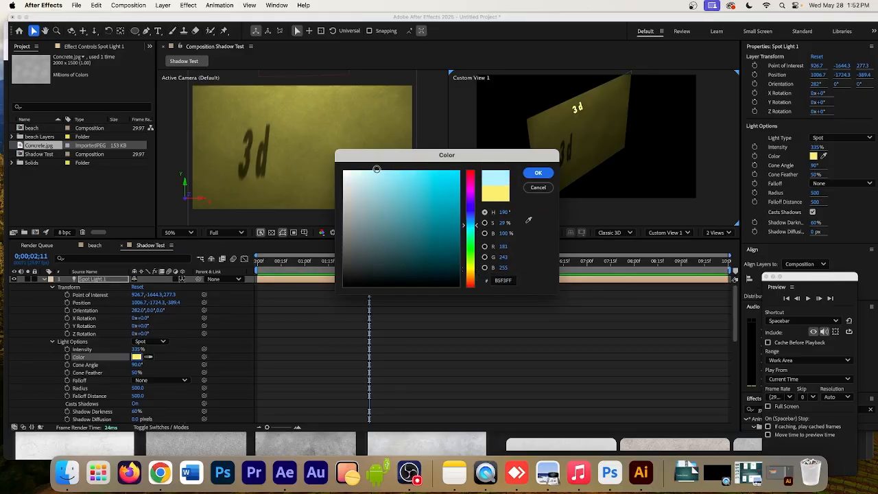
{"action": "left_click", "coordinate": [537, 173]}
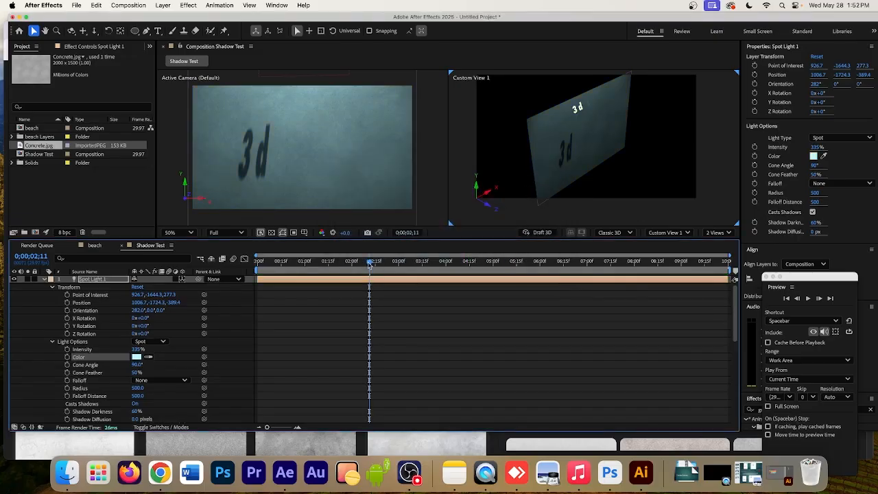
Review the available light types for Spot Light 1 and inspect the shadow at about 0;00;02;18 and 0;00;04;24.
{"action": "mouse_move", "coordinate": [371, 262]}
{"action": "left_mouse_down"}
{"action": "mouse_move", "coordinate": [473, 270]}
{"action": "mouse_move", "coordinate": [351, 277]}
{"action": "mouse_move", "coordinate": [375, 277]}
{"action": "left_mouse_up"}
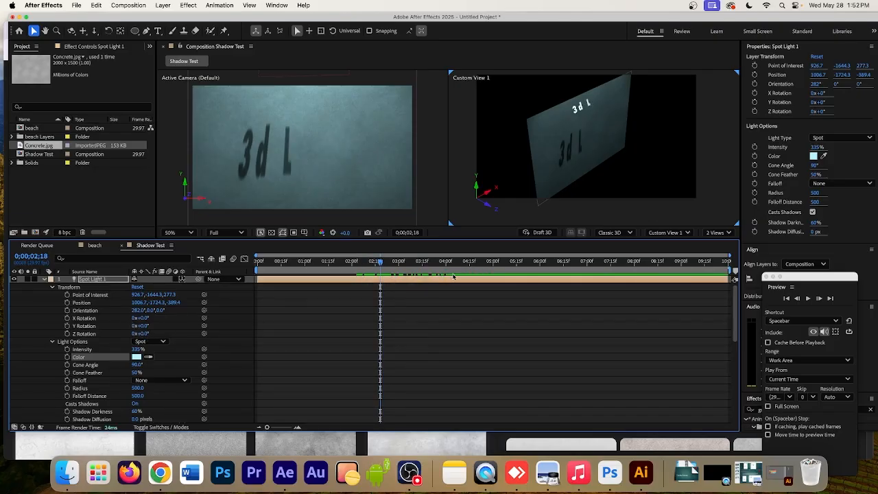
{"action": "left_click", "coordinate": [97, 281]}
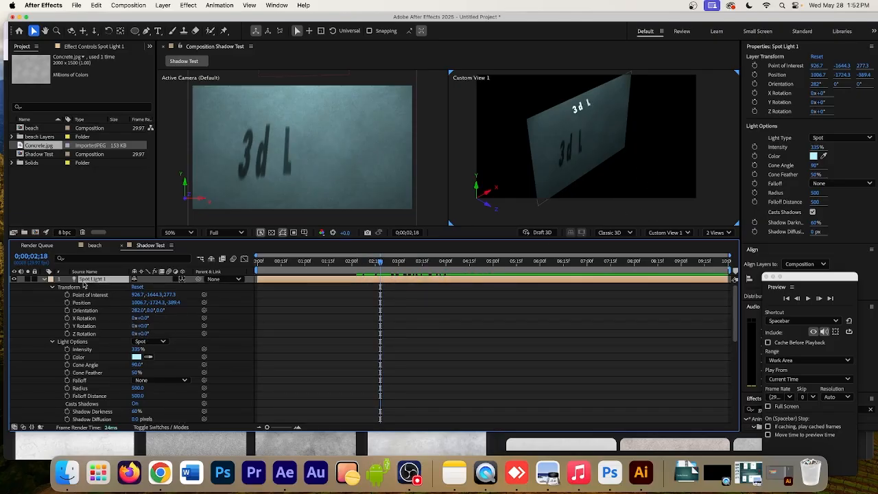
{"action": "left_click", "coordinate": [148, 341]}
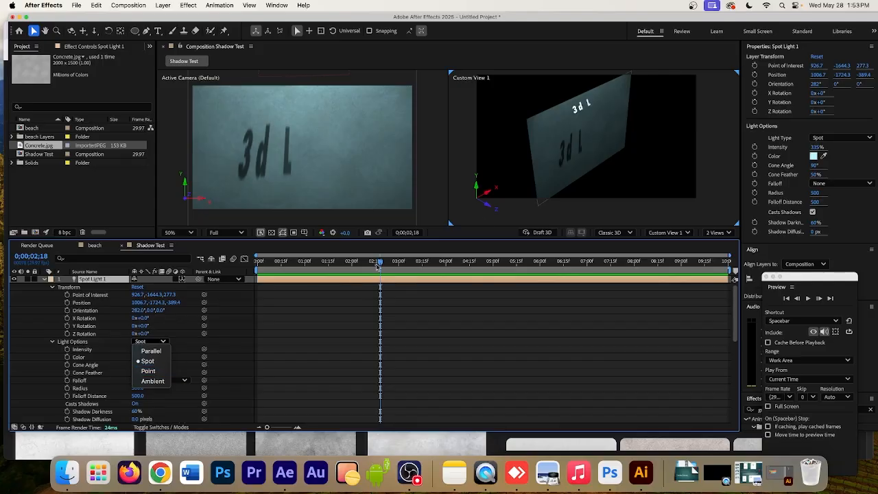
{"action": "left_click", "coordinate": [577, 107]}
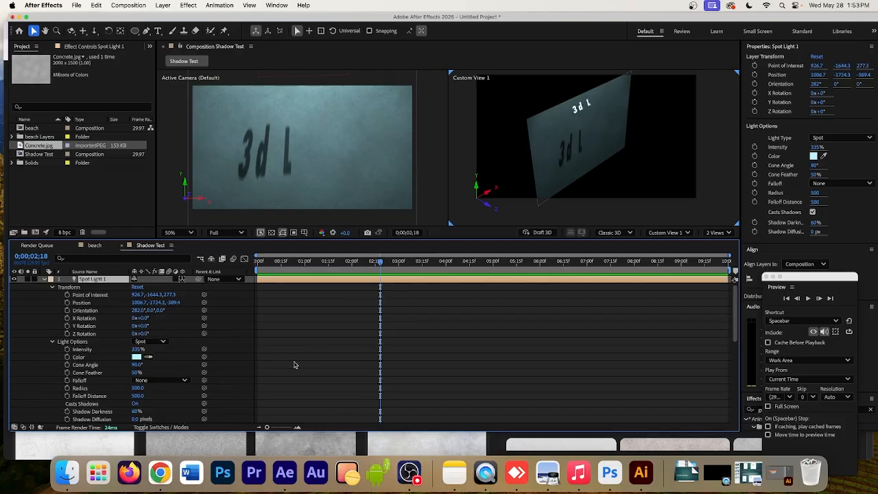
{"action": "left_click_drag", "start_coordinate": [380, 265], "coordinate": [484, 280]}
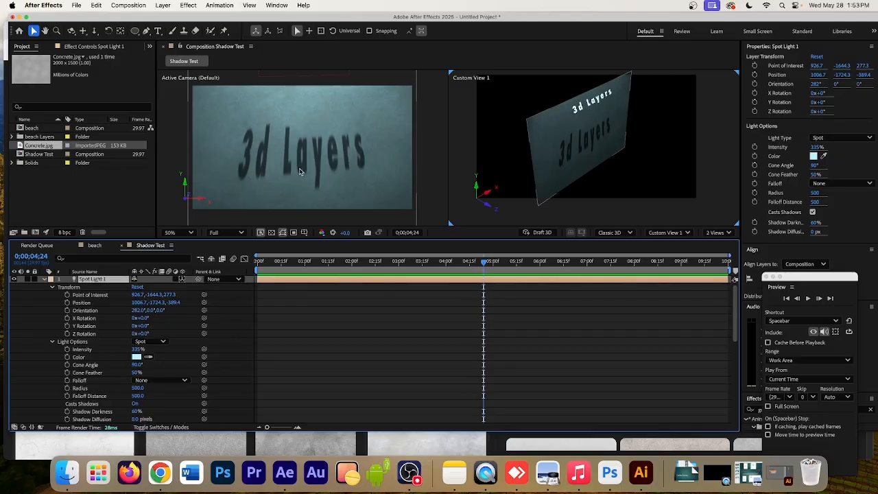
Switch to Chrome, close the Sunset at beach illustration page and open a blank tab.
{"action": "left_click", "coordinate": [287, 475]}
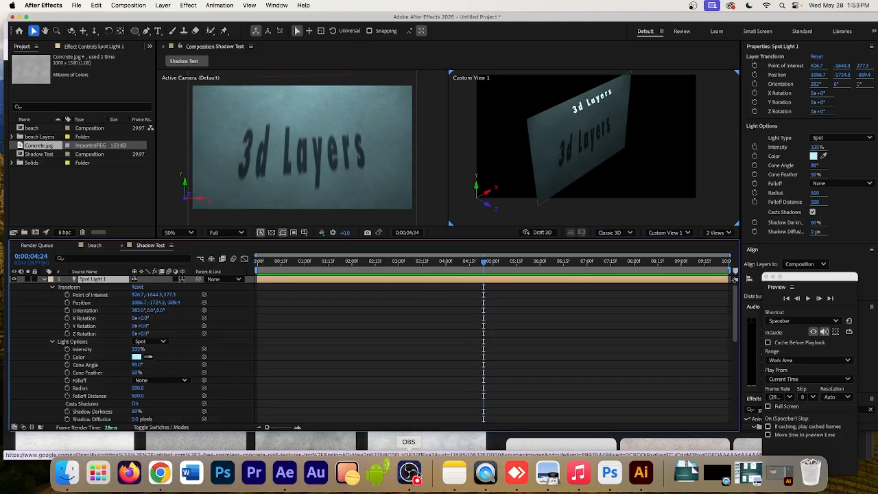
{"action": "left_click", "coordinate": [412, 476]}
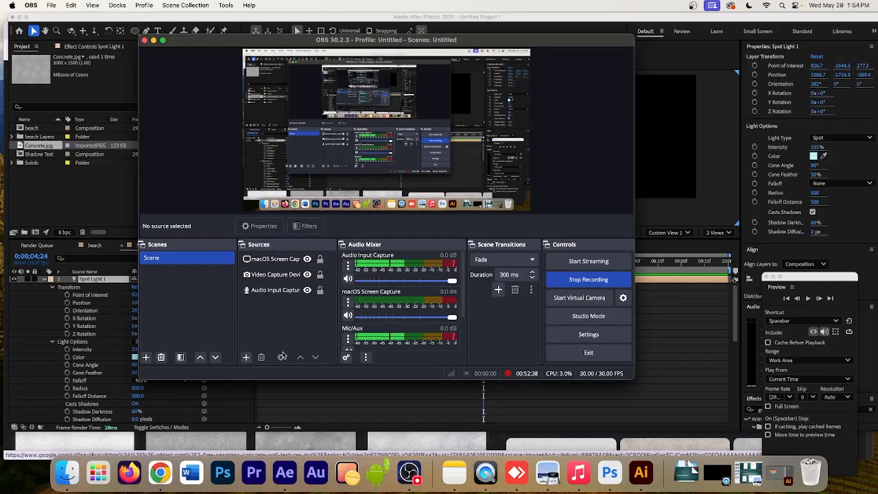
{"action": "left_click", "coordinate": [159, 472]}
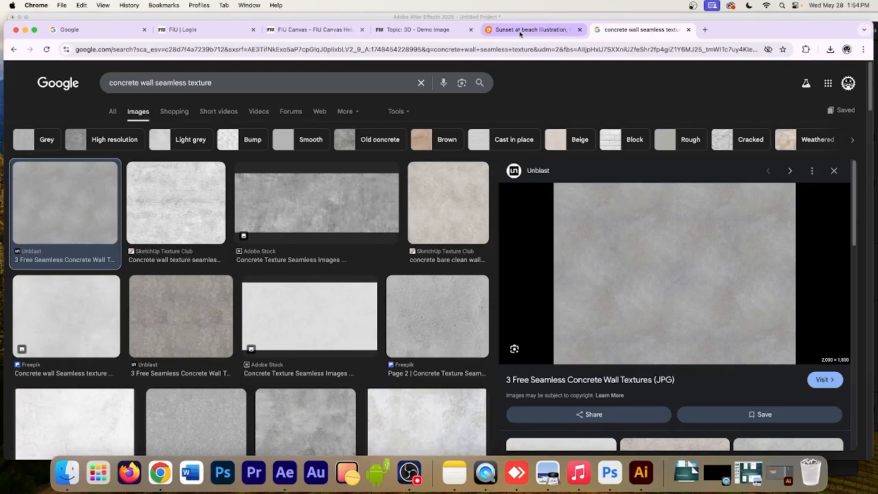
{"action": "left_click", "coordinate": [573, 31]}
{"action": "left_click", "coordinate": [579, 30]}
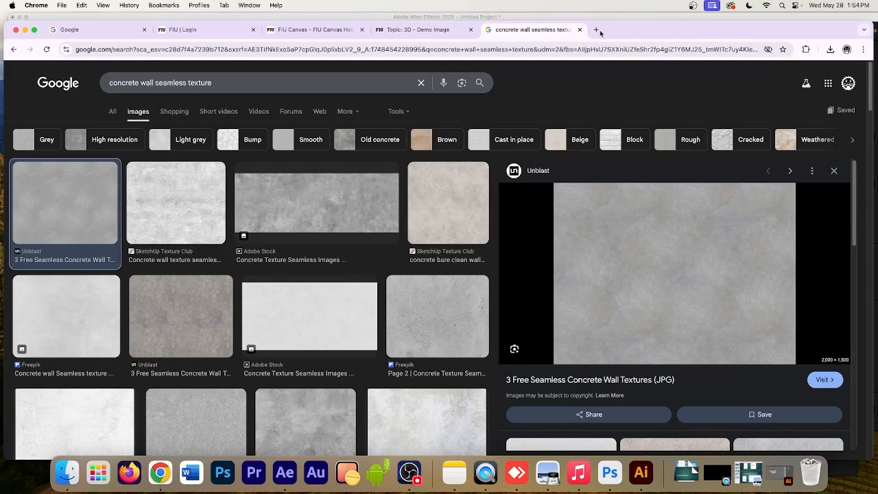
{"action": "left_click", "coordinate": [595, 30]}
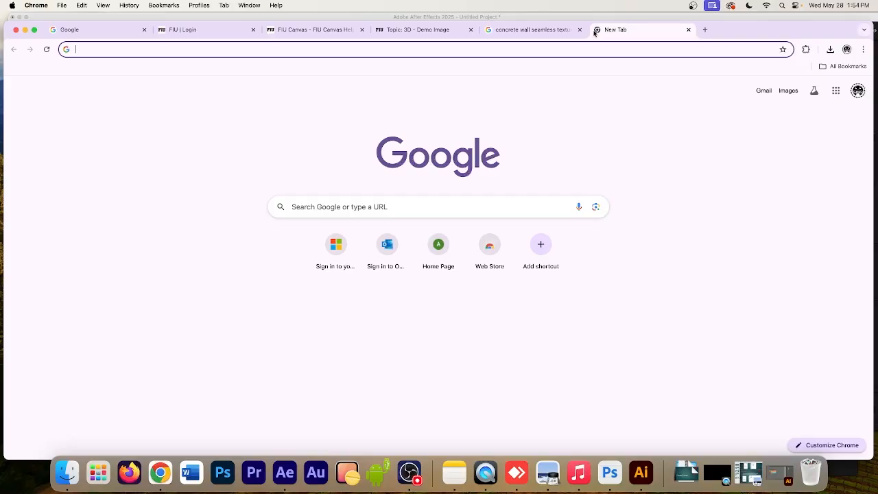
Open the Files page of the Motion Graphics for Digital Media course in Canvas and look through its file list.
{"action": "left_click", "coordinate": [334, 32]}
{"action": "left_click", "coordinate": [389, 31]}
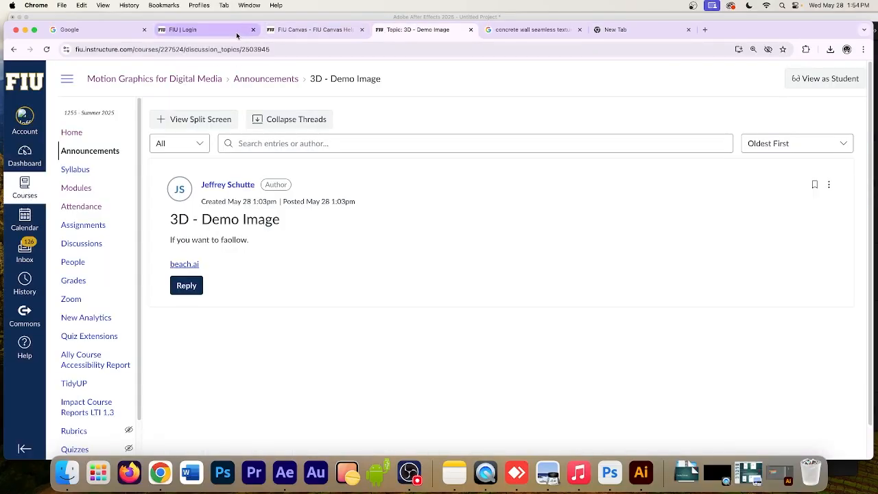
{"action": "left_click", "coordinate": [237, 35]}
{"action": "left_click", "coordinate": [529, 30]}
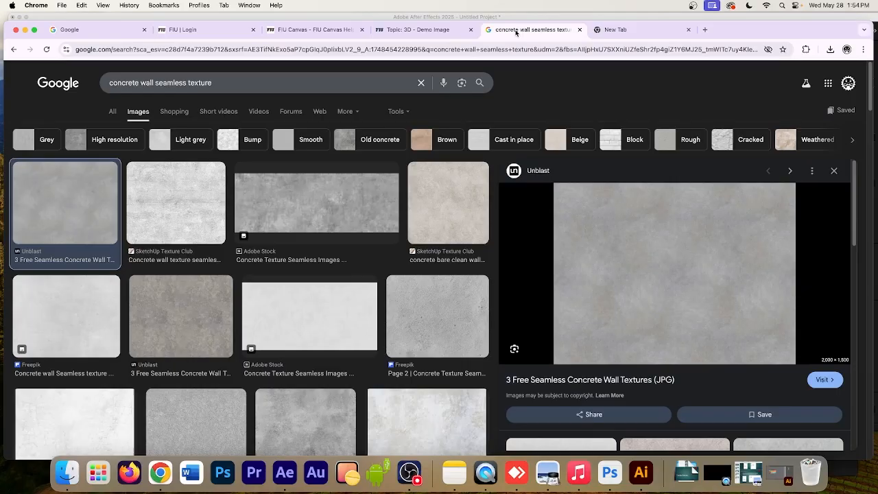
{"action": "left_click", "coordinate": [424, 29]}
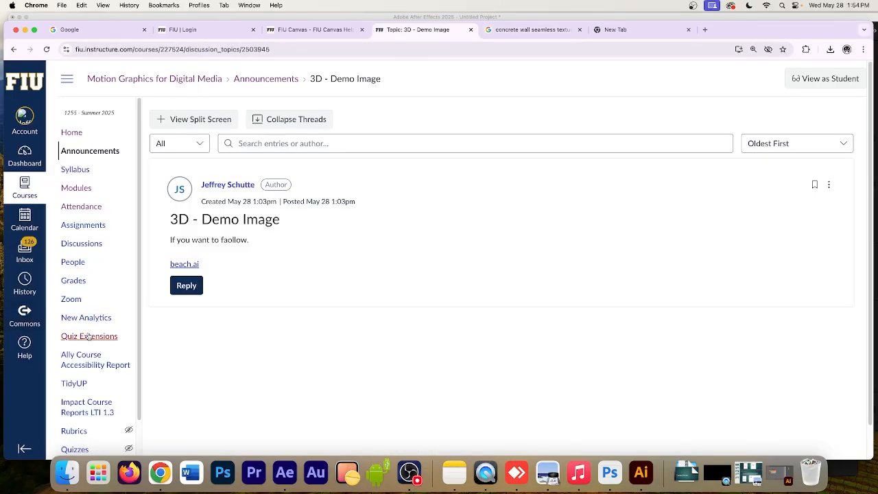
{"action": "scroll", "coordinate": [96, 367], "scroll_direction": "down", "scroll_amount": 3}
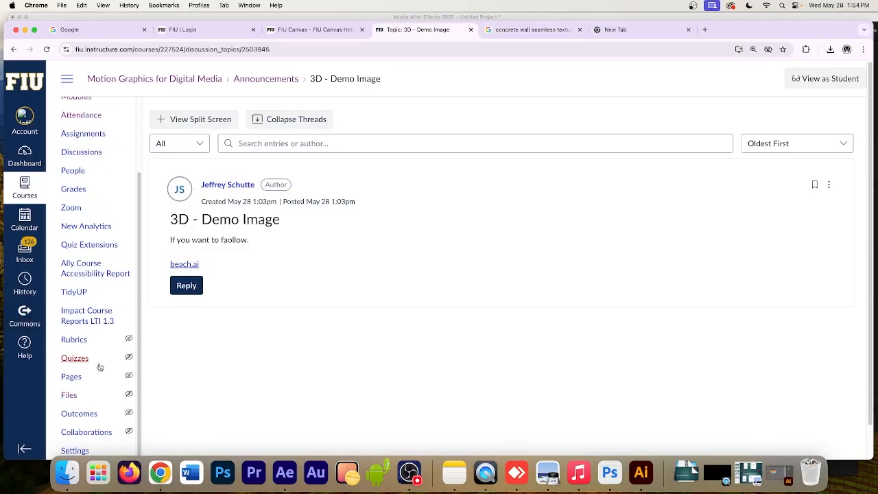
{"action": "left_click", "coordinate": [69, 394]}
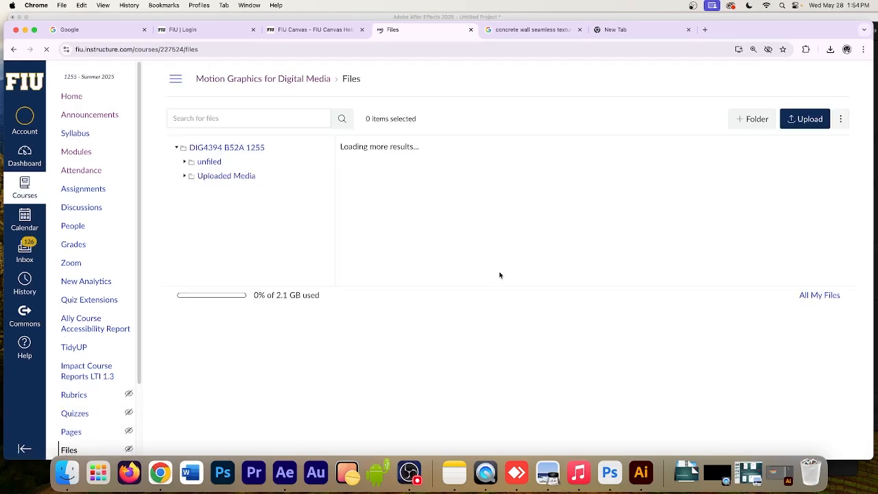
{"action": "scroll", "coordinate": [627, 282], "scroll_direction": "down", "scroll_amount": 3}
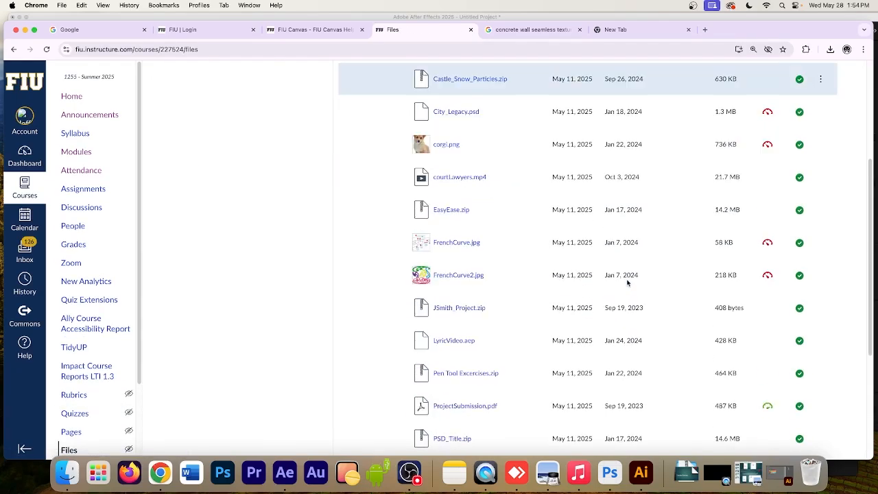
{"action": "scroll", "coordinate": [627, 282], "scroll_direction": "down", "scroll_amount": 3}
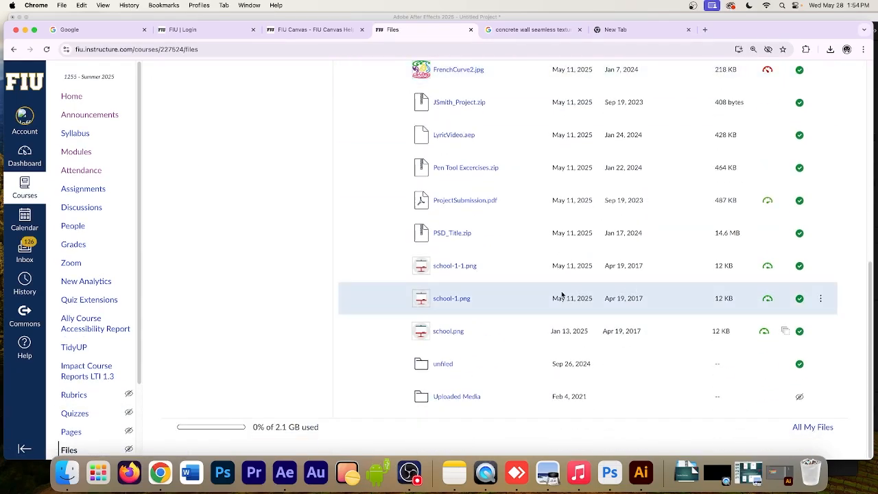